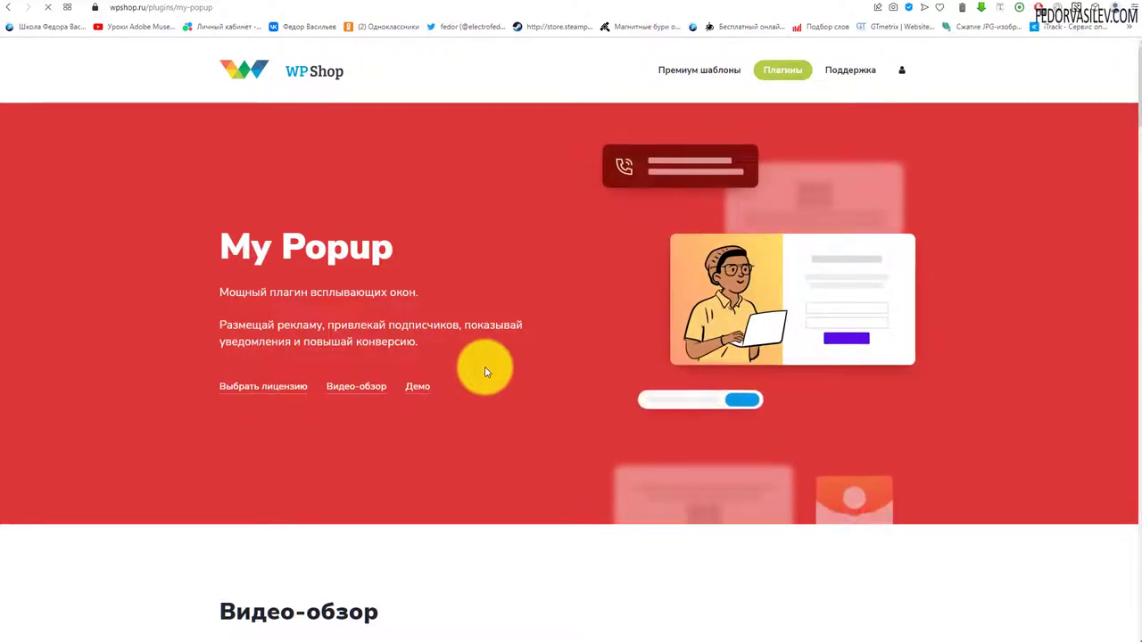
- Review the My Popup plugin page, covering its use cases, customization features, examples and flexible display settings
{"action": "scroll", "coordinate": [510, 252], "scroll_direction": "down", "scroll_amount": 10}
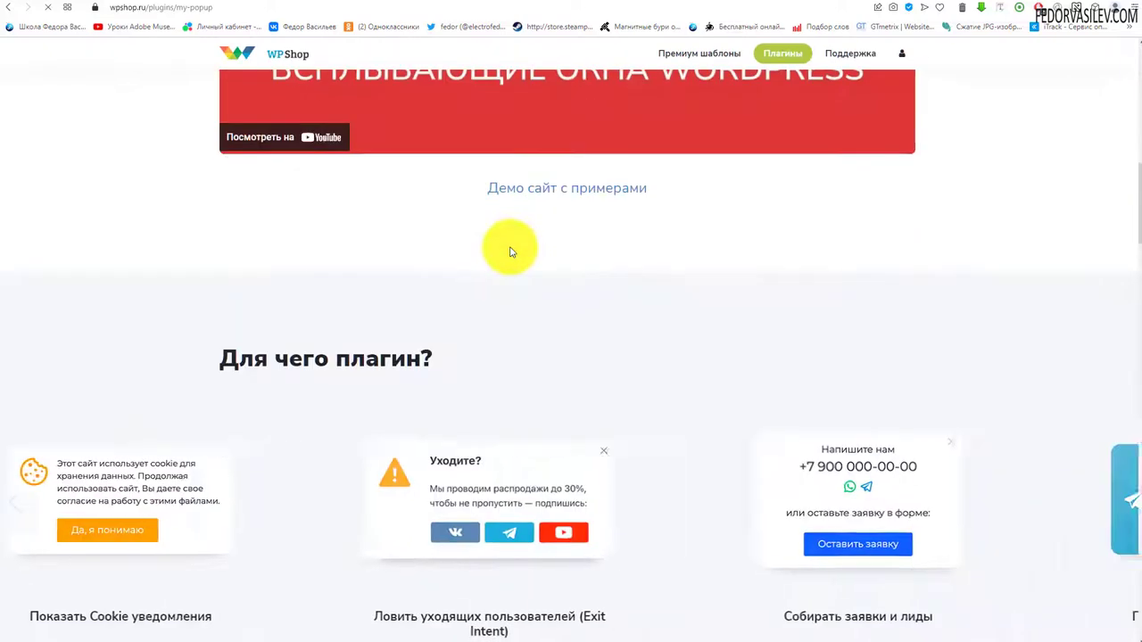
{"action": "scroll", "coordinate": [510, 247], "scroll_direction": "down", "scroll_amount": 2}
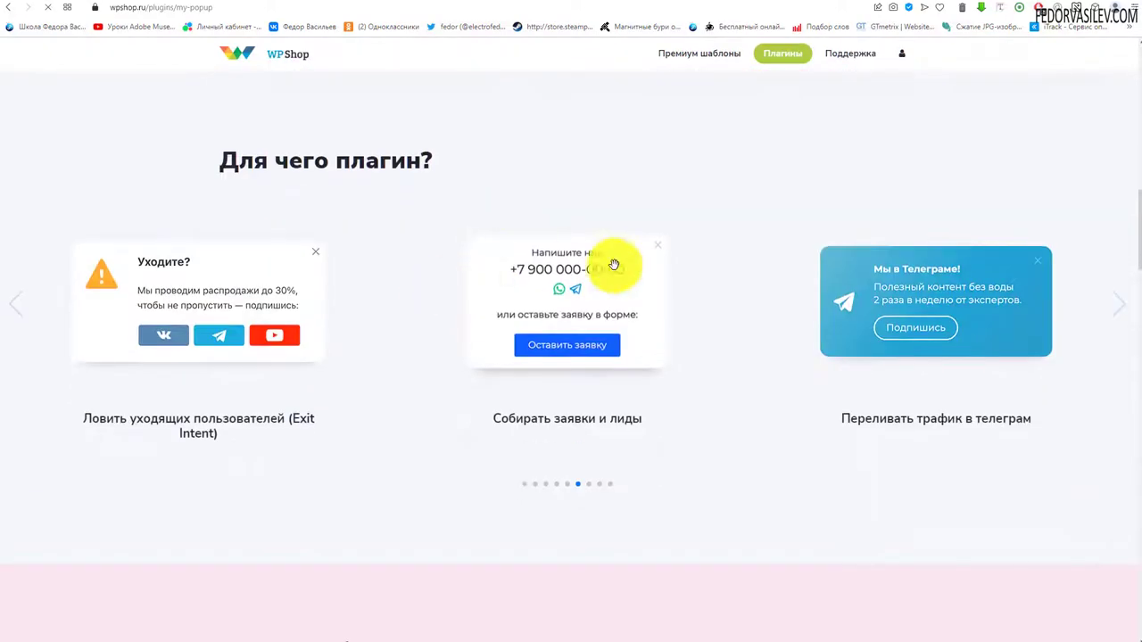
{"action": "left_click", "coordinate": [1113, 316]}
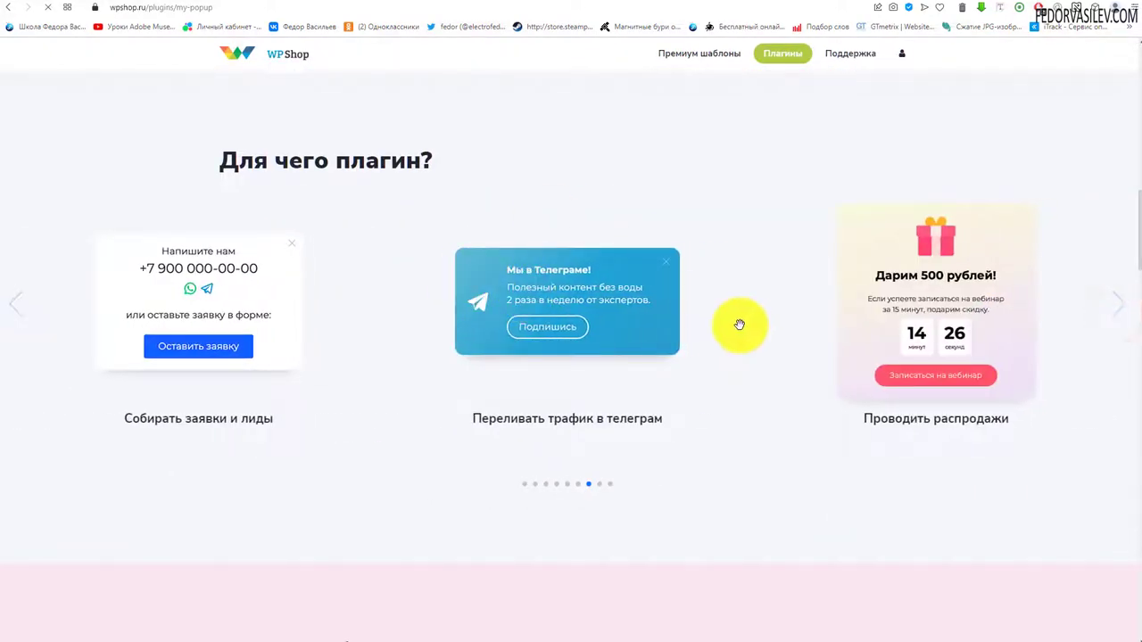
{"action": "scroll", "coordinate": [739, 324], "scroll_direction": "down", "scroll_amount": 2}
{"action": "scroll", "coordinate": [487, 288], "scroll_direction": "down", "scroll_amount": 5}
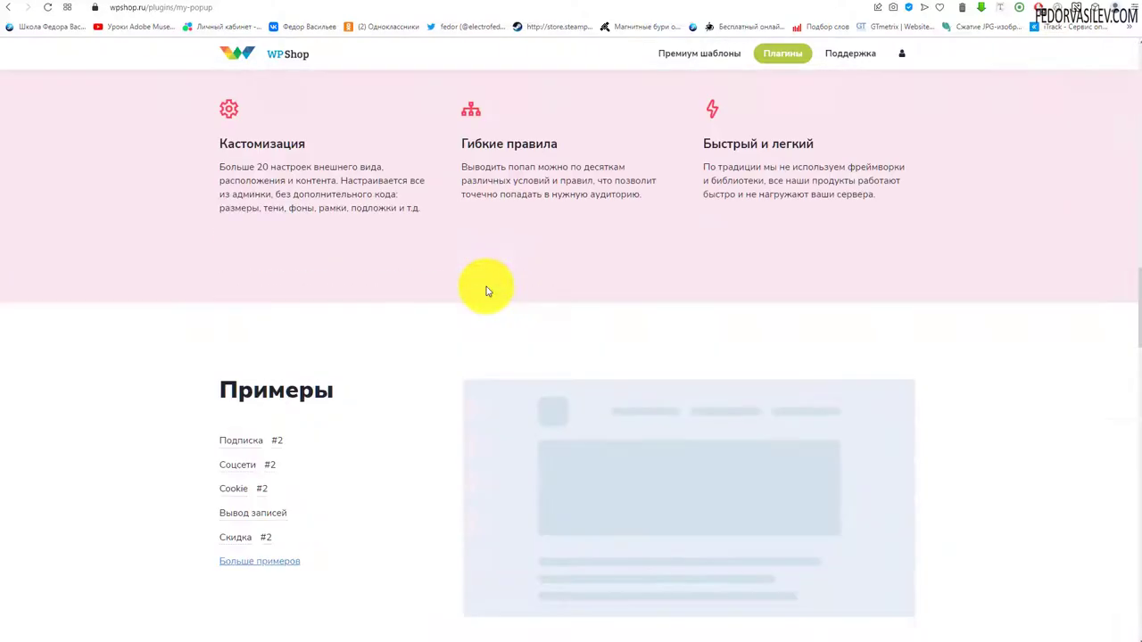
{"action": "scroll", "coordinate": [487, 291], "scroll_direction": "down", "scroll_amount": 7}
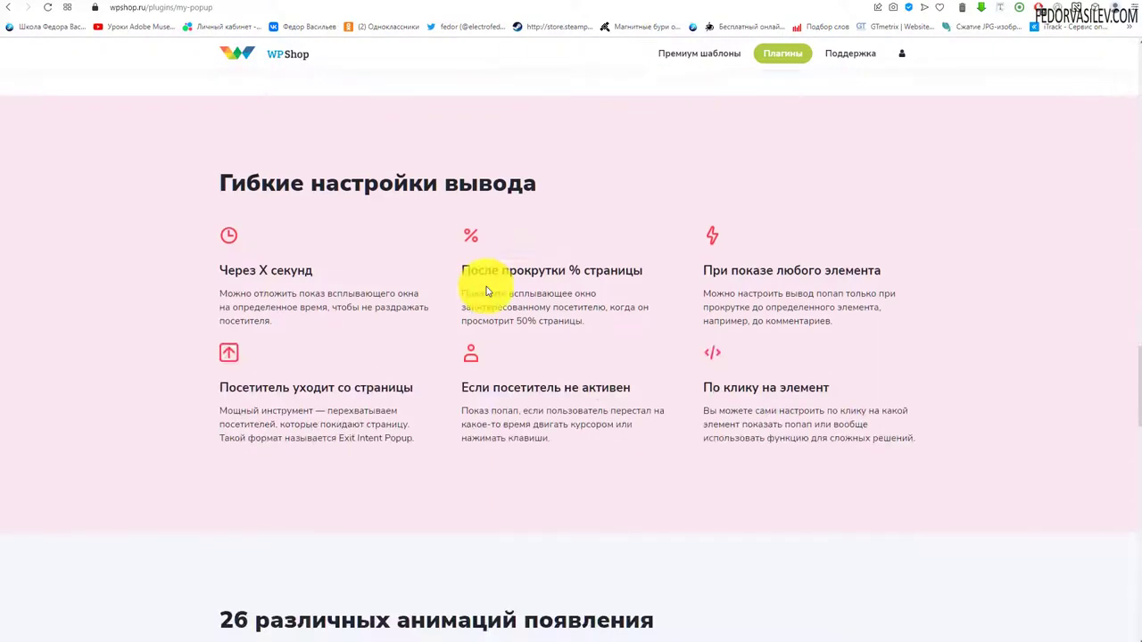
{"action": "scroll", "coordinate": [488, 291], "scroll_direction": "down", "scroll_amount": 1}
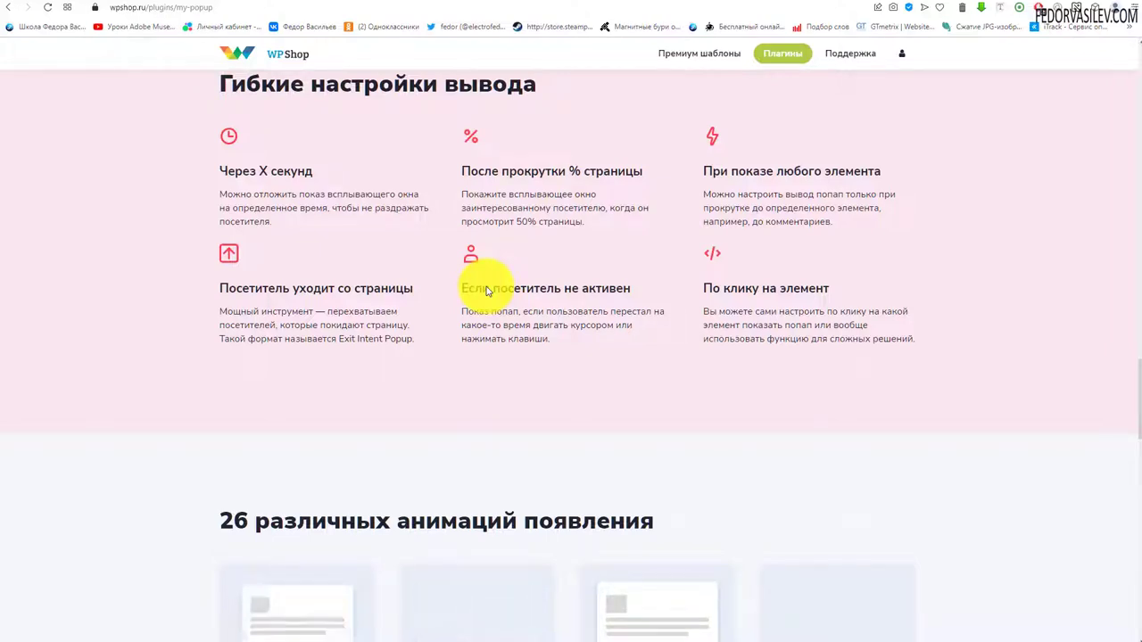
{"action": "scroll", "coordinate": [488, 291], "scroll_direction": "down", "scroll_amount": 1}
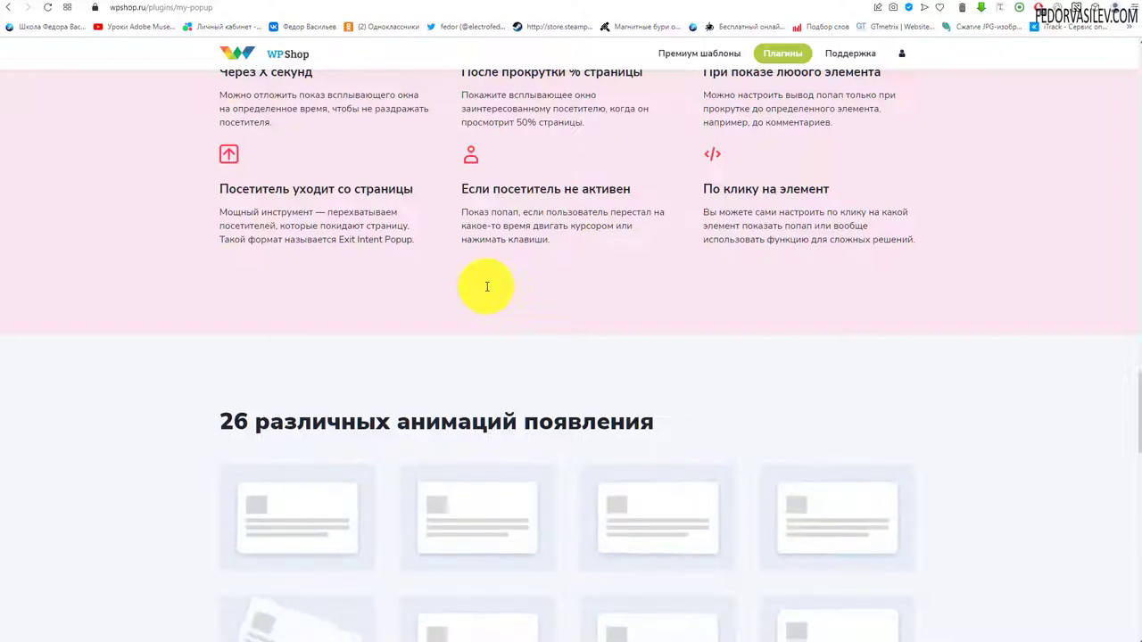
- Examine the appearance animations, the price comparison with other plugins, and the My Popup license options
{"action": "scroll", "coordinate": [487, 286], "scroll_direction": "down", "scroll_amount": 7}
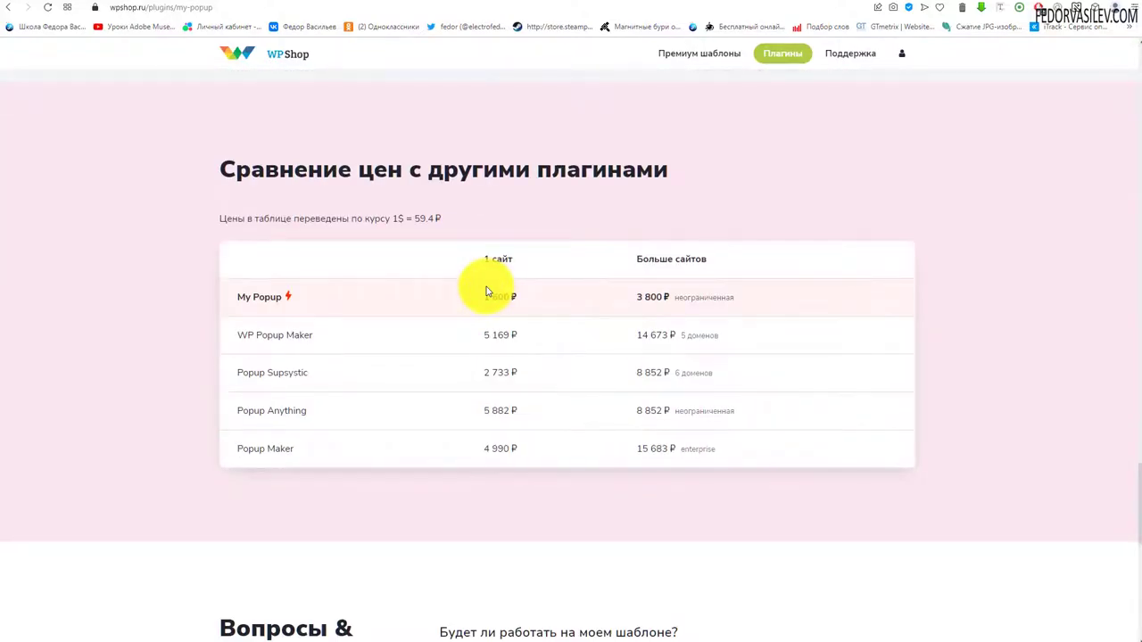
{"action": "scroll", "coordinate": [395, 282], "scroll_direction": "down", "scroll_amount": 8}
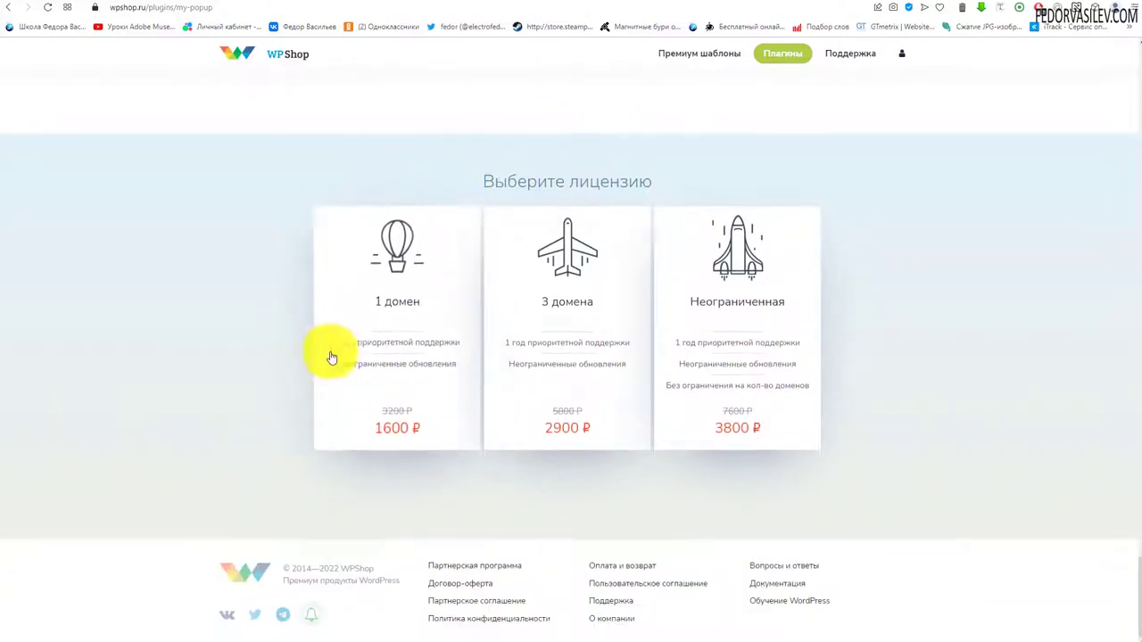
{"action": "left_click_drag", "start_coordinate": [429, 299], "coordinate": [184, 351]}
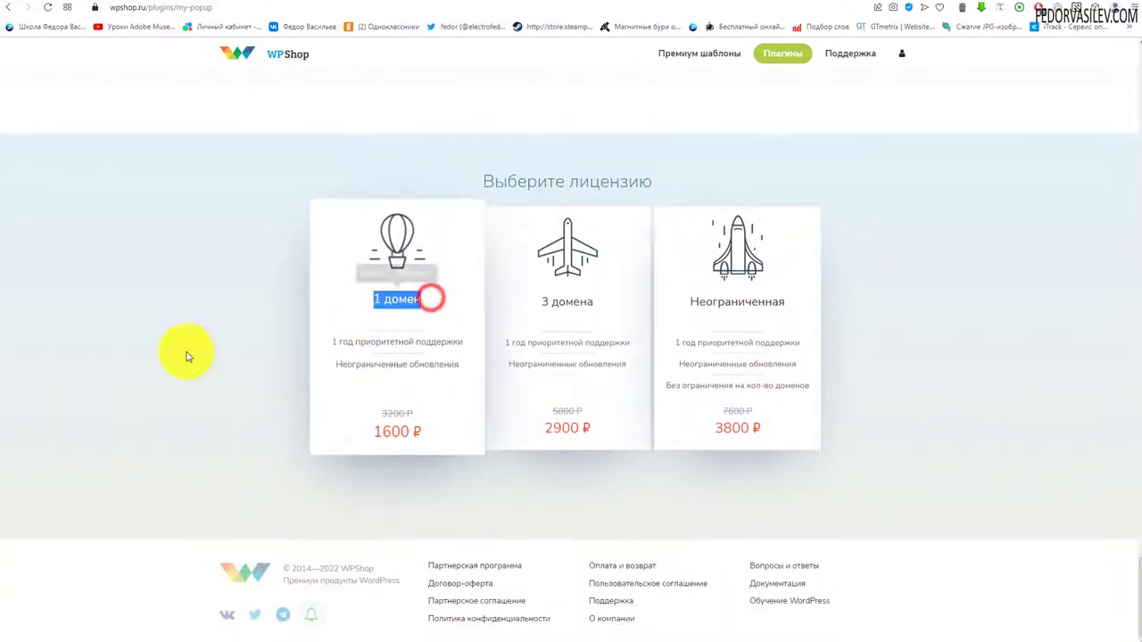
{"action": "left_click", "coordinate": [847, 220]}
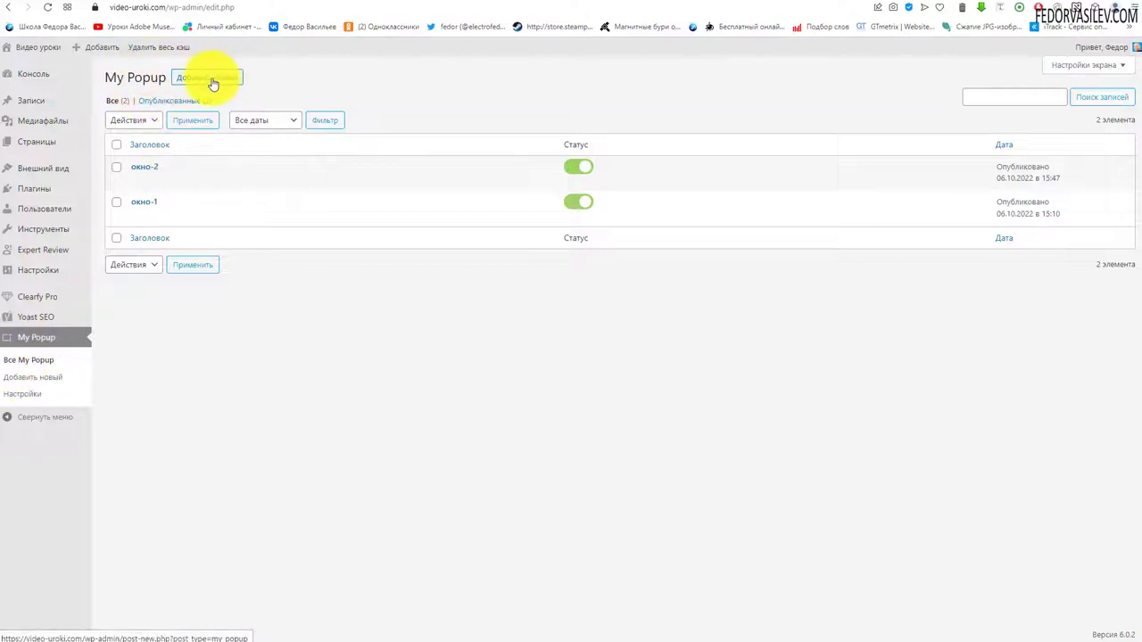
- Add a new popup in the site's WordPress admin and title it "ТЕСТ"
{"action": "mouse_move", "coordinate": [145, 181]}
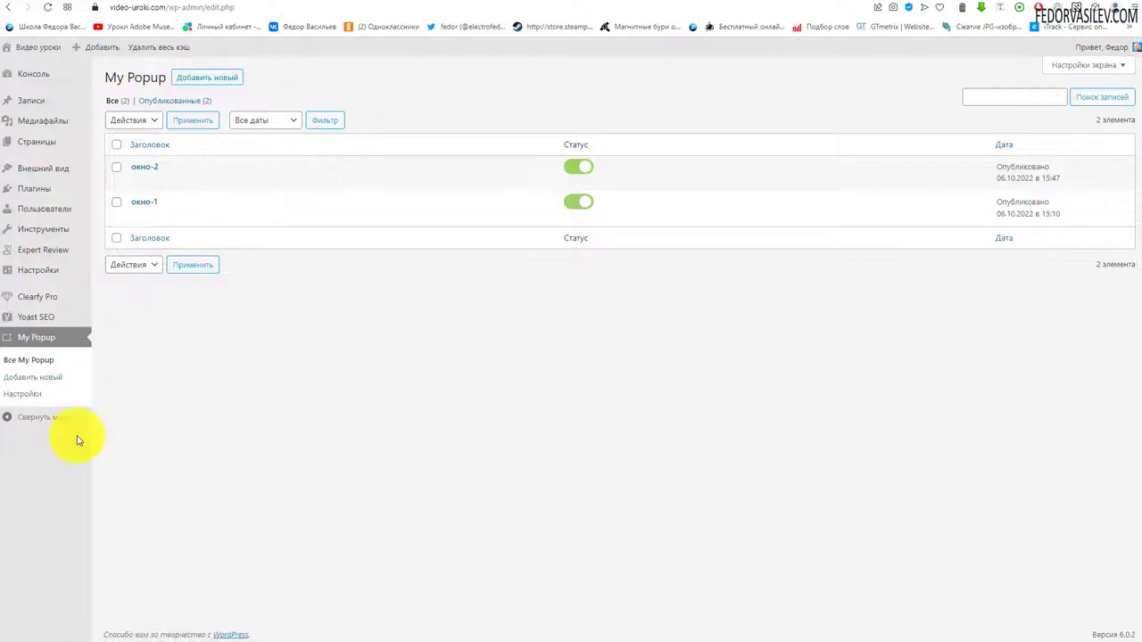
{"action": "left_click", "coordinate": [34, 395]}
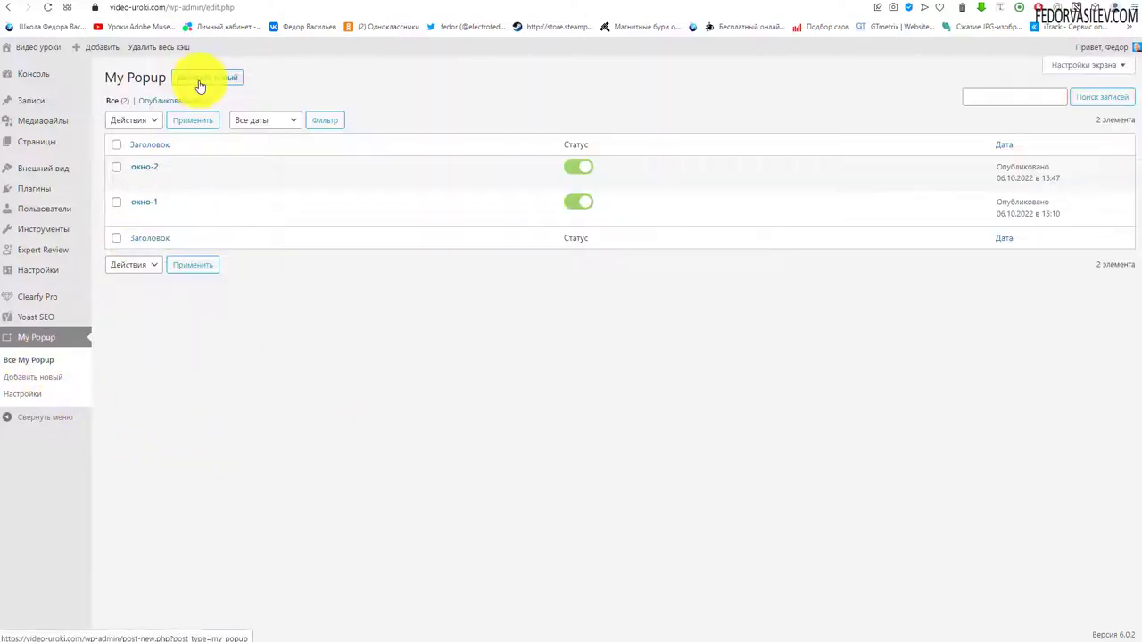
{"action": "left_click", "coordinate": [199, 77]}
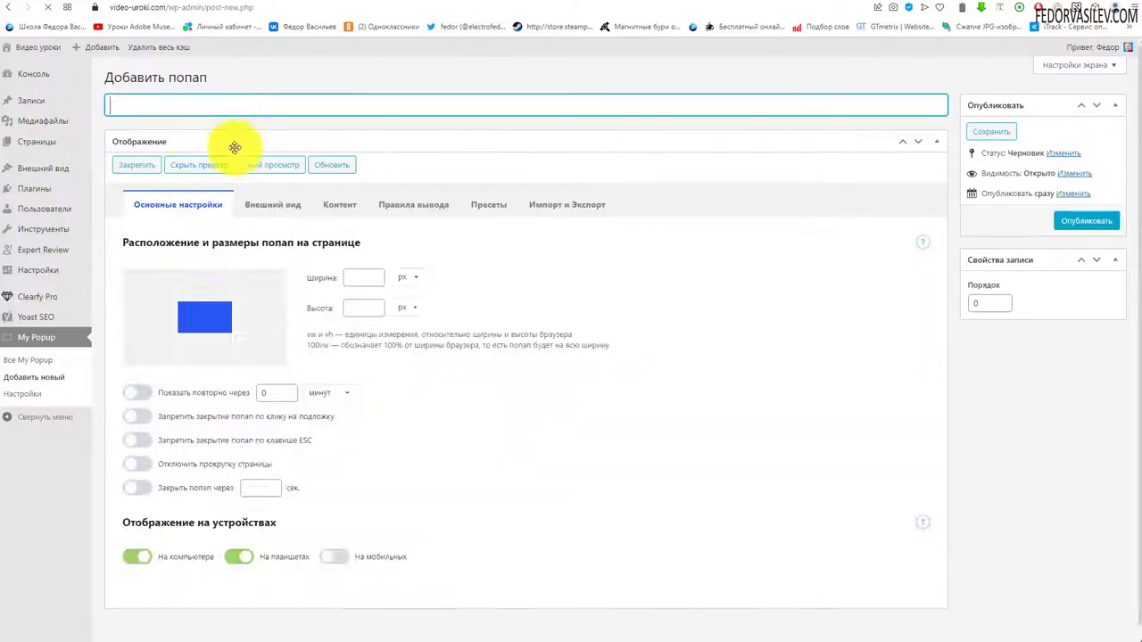
{"action": "type", "text": "N"}
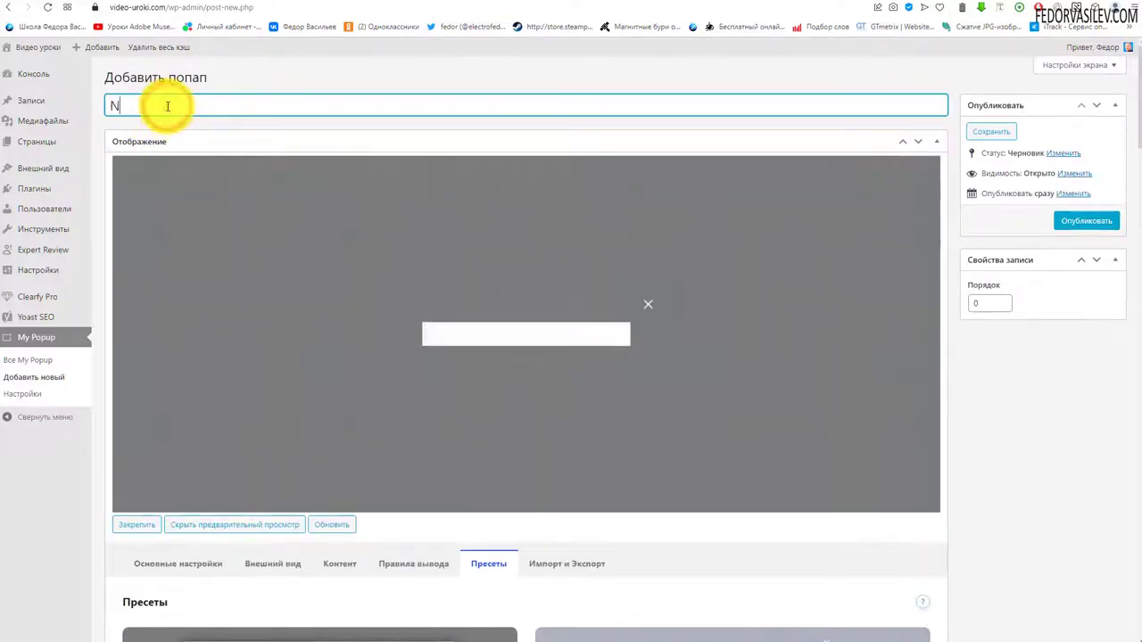
{"action": "type", "text": "TCN"}
{"action": "key", "text": "Pause"}
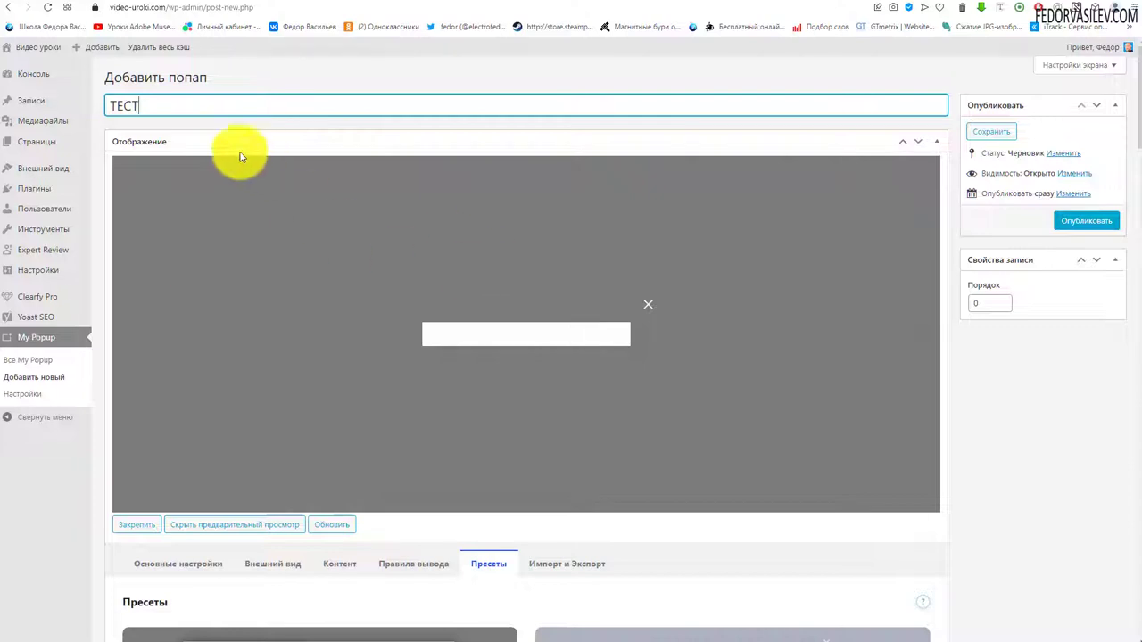
{"action": "double_click", "coordinate": [141, 106]}
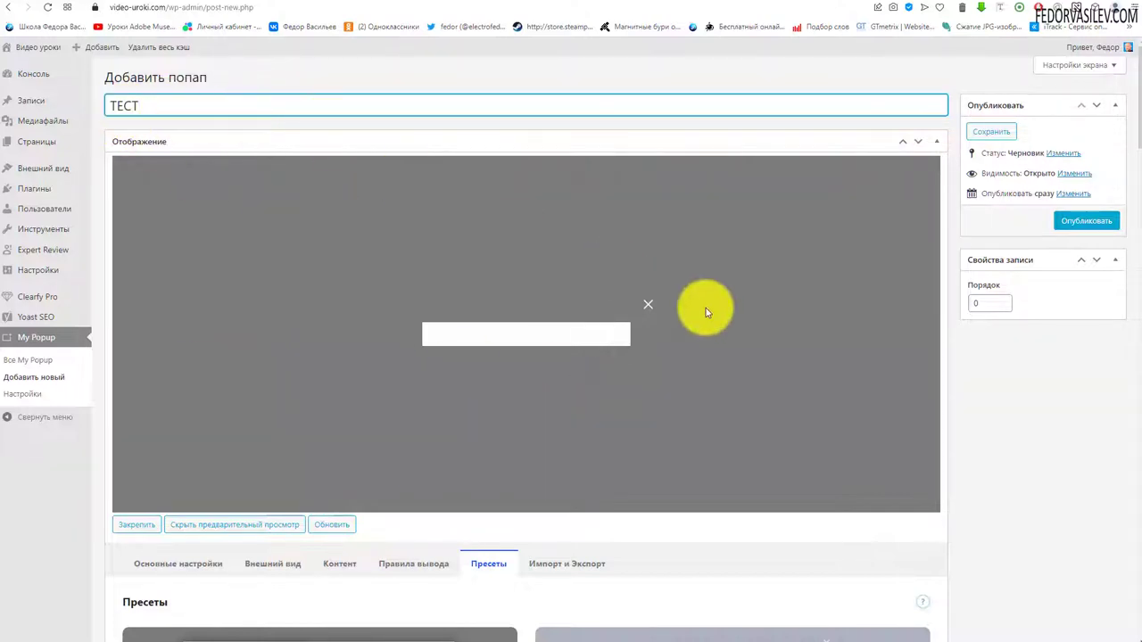
- Switch the new popup from the presets to its basic settings (Основные настройки)
{"action": "scroll", "coordinate": [578, 281], "scroll_direction": "down", "scroll_amount": 3}
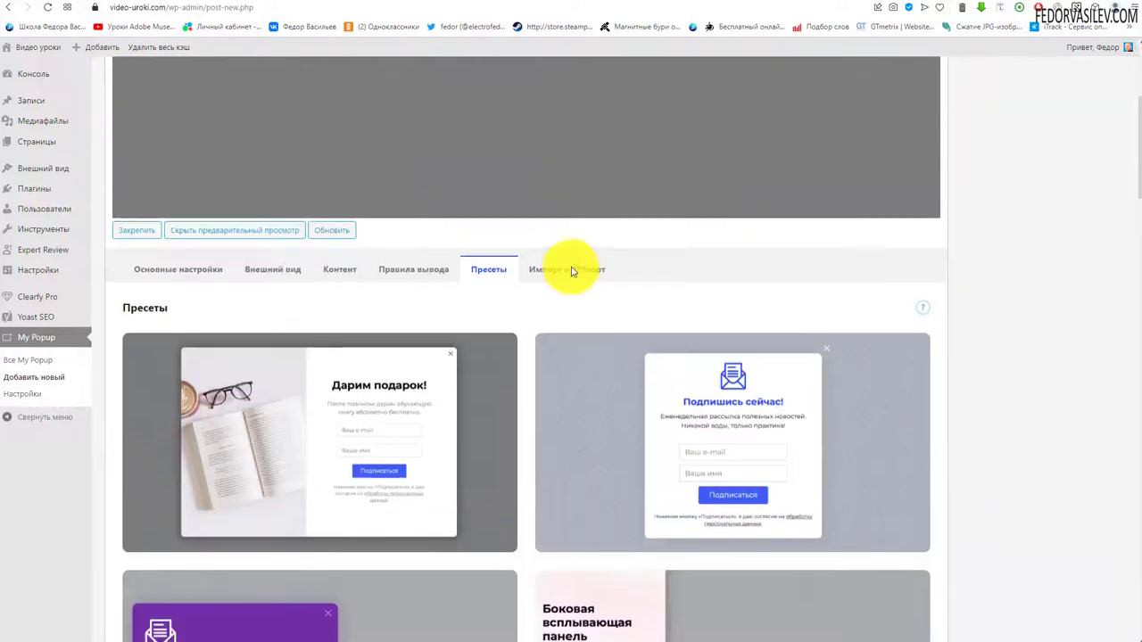
{"action": "left_click", "coordinate": [134, 266]}
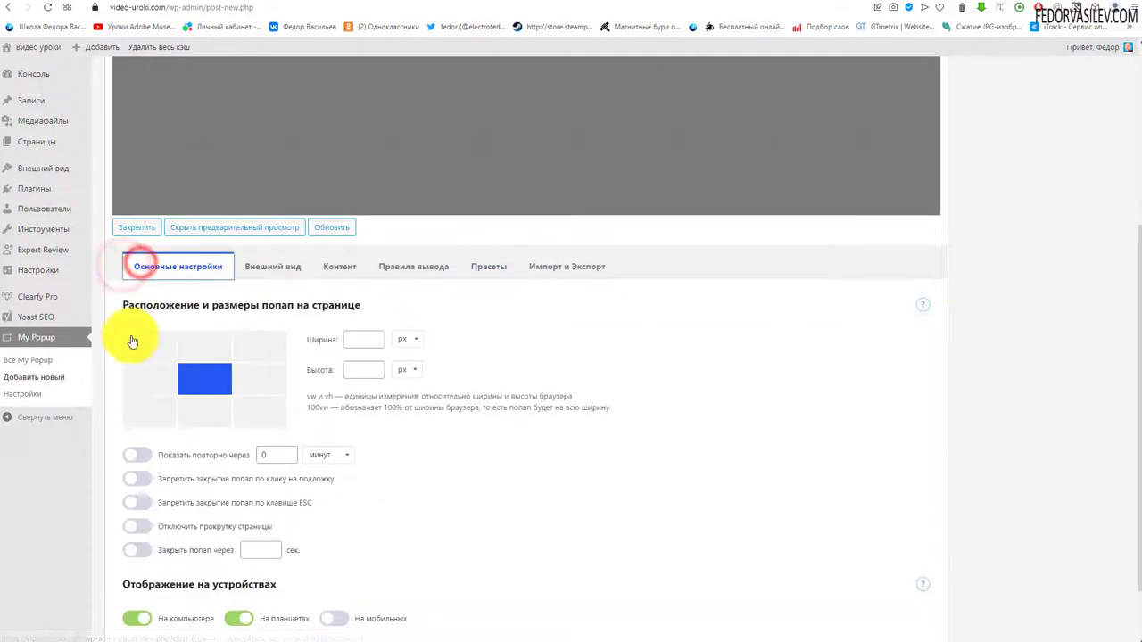
- Pin the popup preview, check how it behaves while browsing the basic settings, and unpin it again
{"action": "scroll", "coordinate": [127, 339], "scroll_direction": "up", "scroll_amount": 3}
{"action": "left_click", "coordinate": [145, 525]}
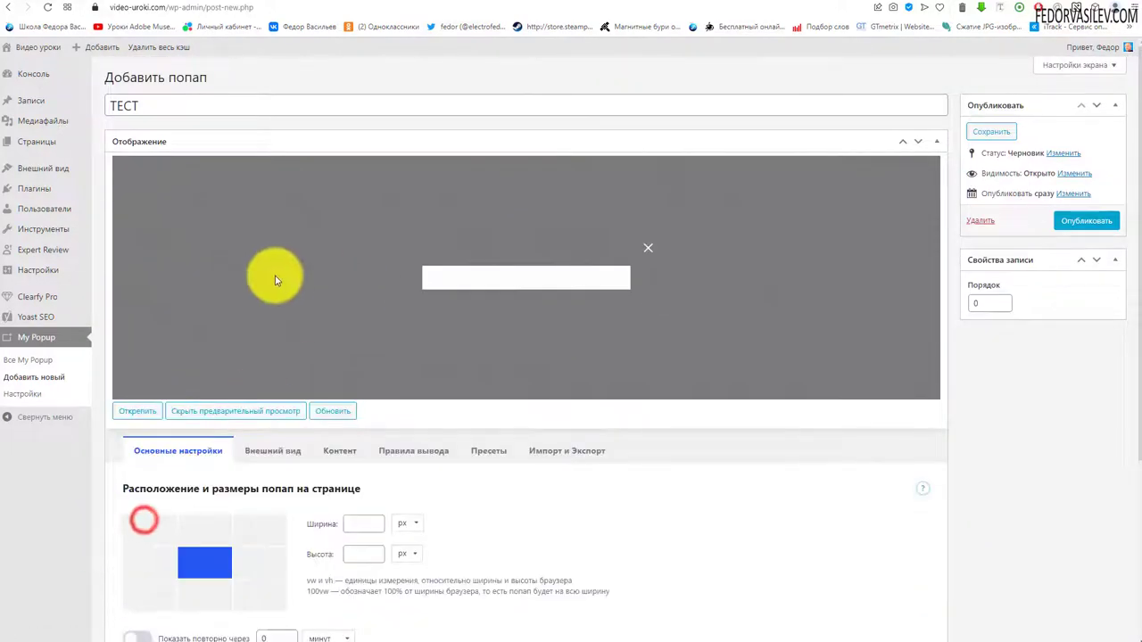
{"action": "scroll", "coordinate": [746, 273], "scroll_direction": "down", "scroll_amount": 3}
{"action": "scroll", "coordinate": [803, 278], "scroll_direction": "up", "scroll_amount": 3}
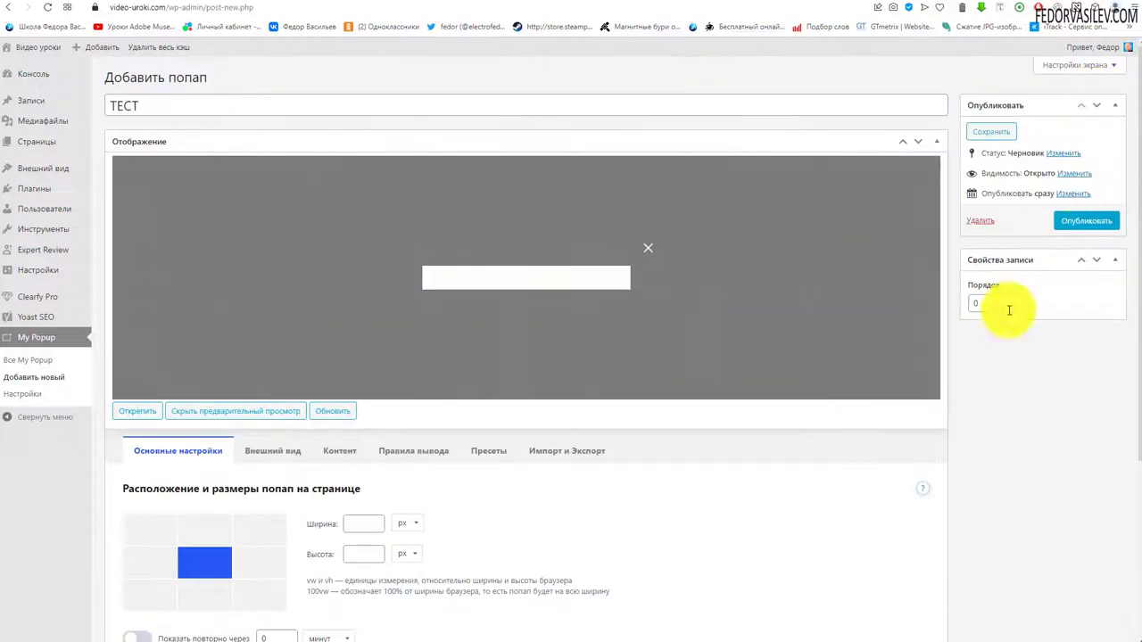
{"action": "scroll", "coordinate": [981, 268], "scroll_direction": "down", "scroll_amount": 3}
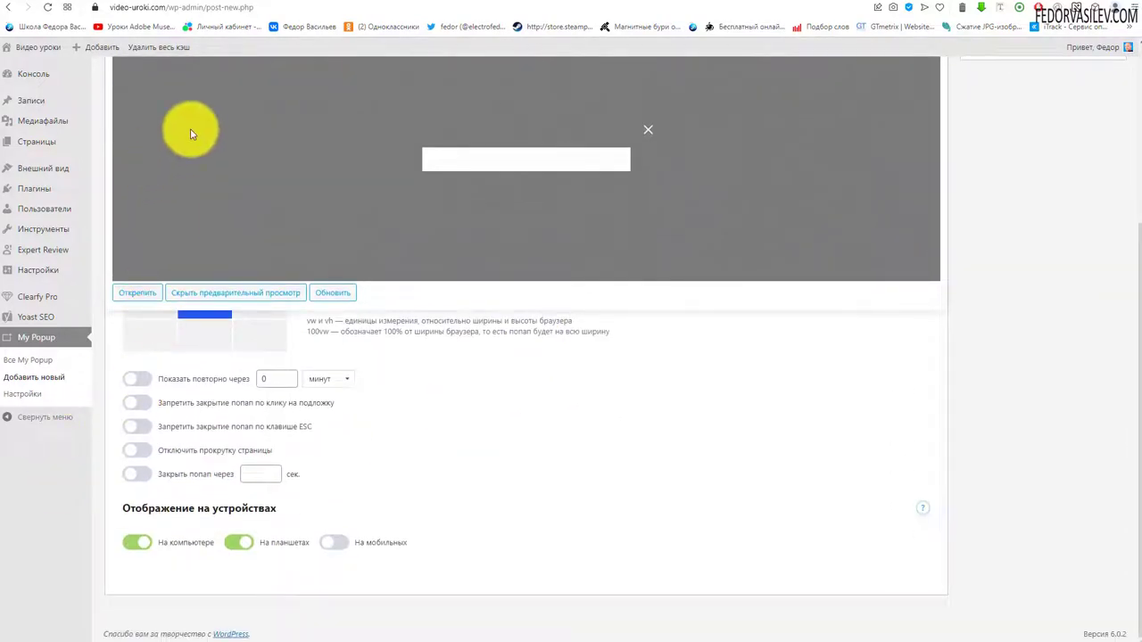
{"action": "scroll", "coordinate": [383, 324], "scroll_direction": "up", "scroll_amount": 3}
{"action": "scroll", "coordinate": [145, 434], "scroll_direction": "down", "scroll_amount": 3}
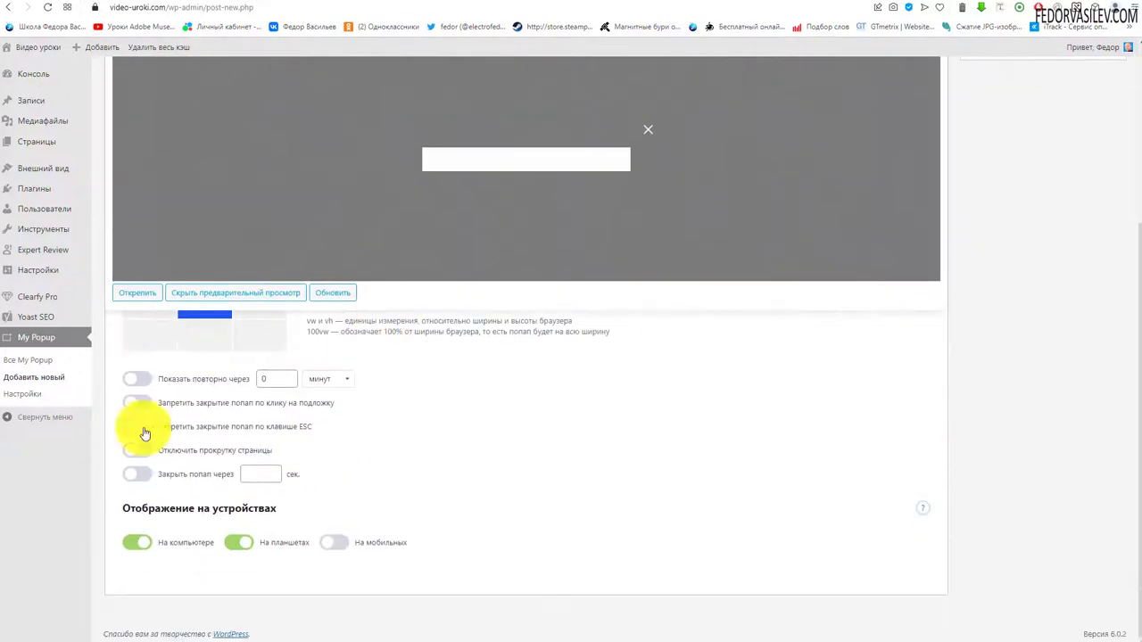
{"action": "scroll", "coordinate": [219, 407], "scroll_direction": "up", "scroll_amount": 3}
{"action": "left_click", "coordinate": [140, 417]}
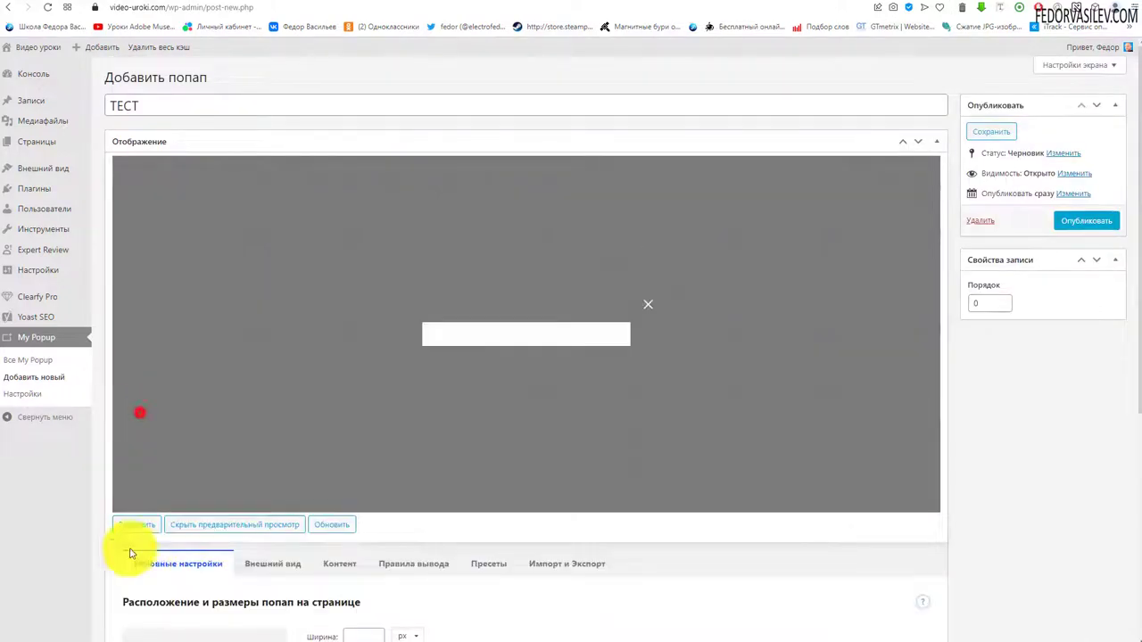
{"action": "scroll", "coordinate": [250, 313], "scroll_direction": "down", "scroll_amount": 4}
{"action": "scroll", "coordinate": [282, 287], "scroll_direction": "up", "scroll_amount": 4}
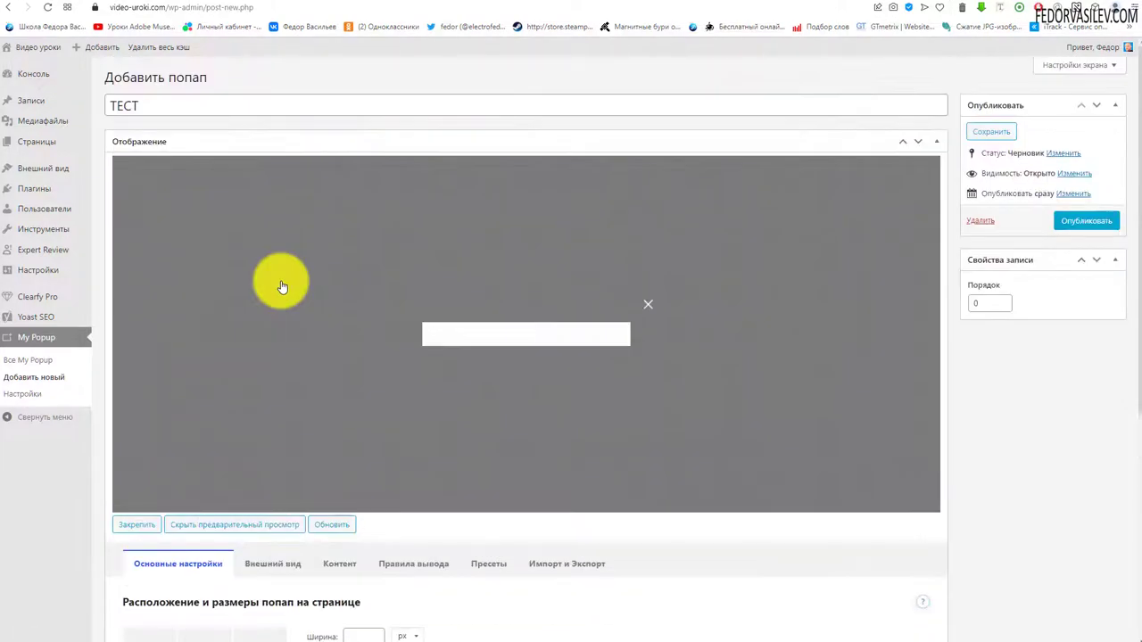
- Hide the popup preview, bring it back and refresh it
{"action": "left_click", "coordinate": [231, 526]}
{"action": "scroll", "coordinate": [523, 395], "scroll_direction": "down", "scroll_amount": 1}
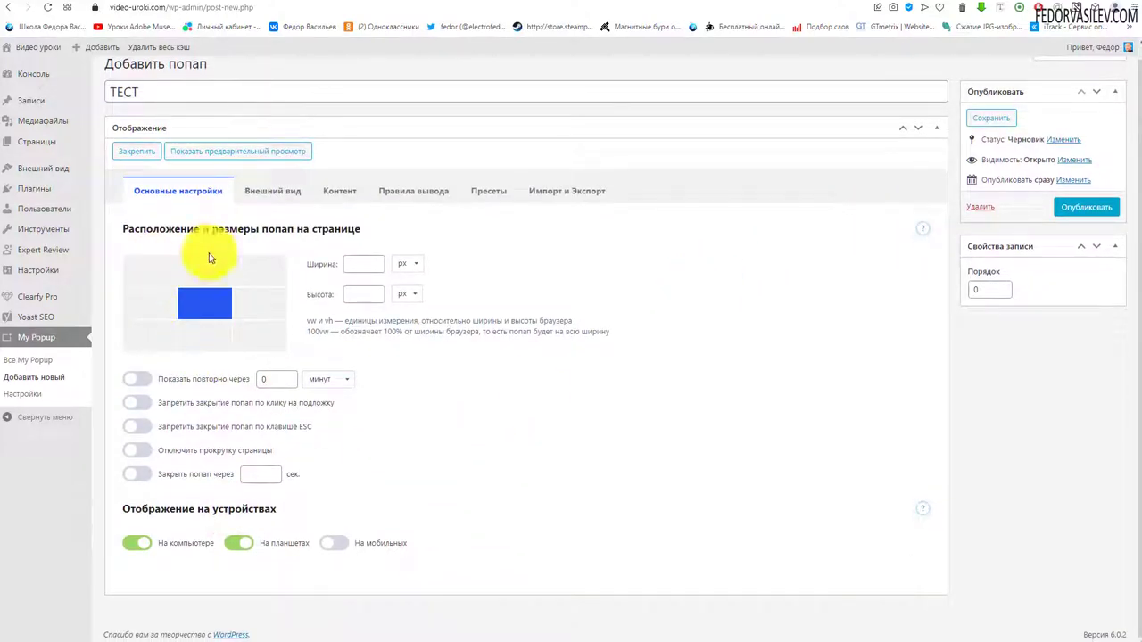
{"action": "left_click", "coordinate": [217, 156]}
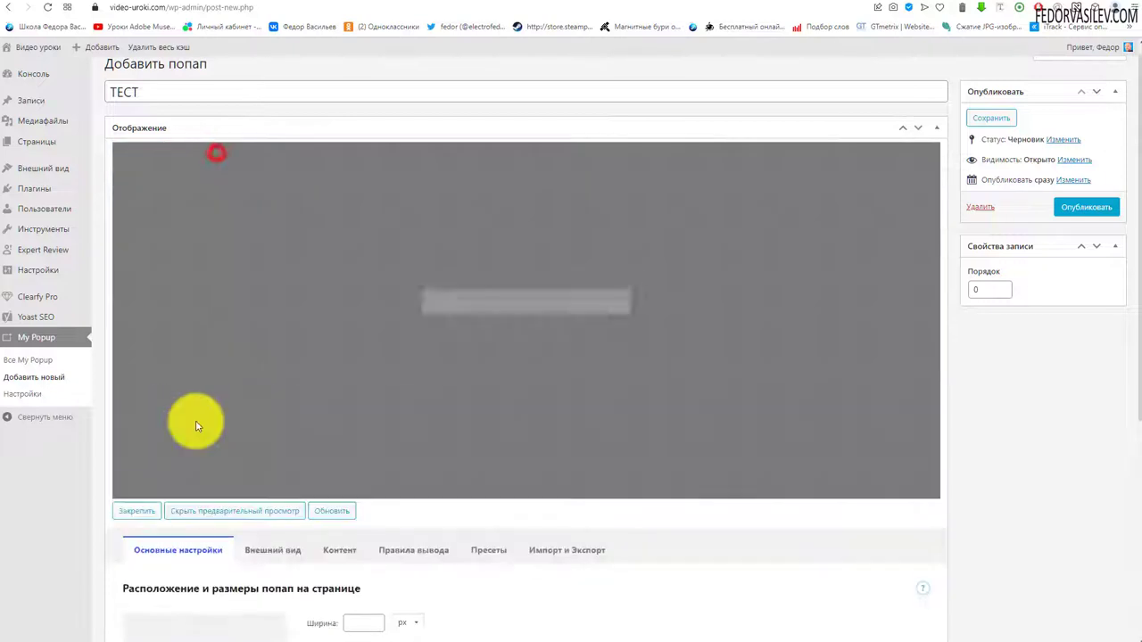
{"action": "left_click", "coordinate": [328, 513]}
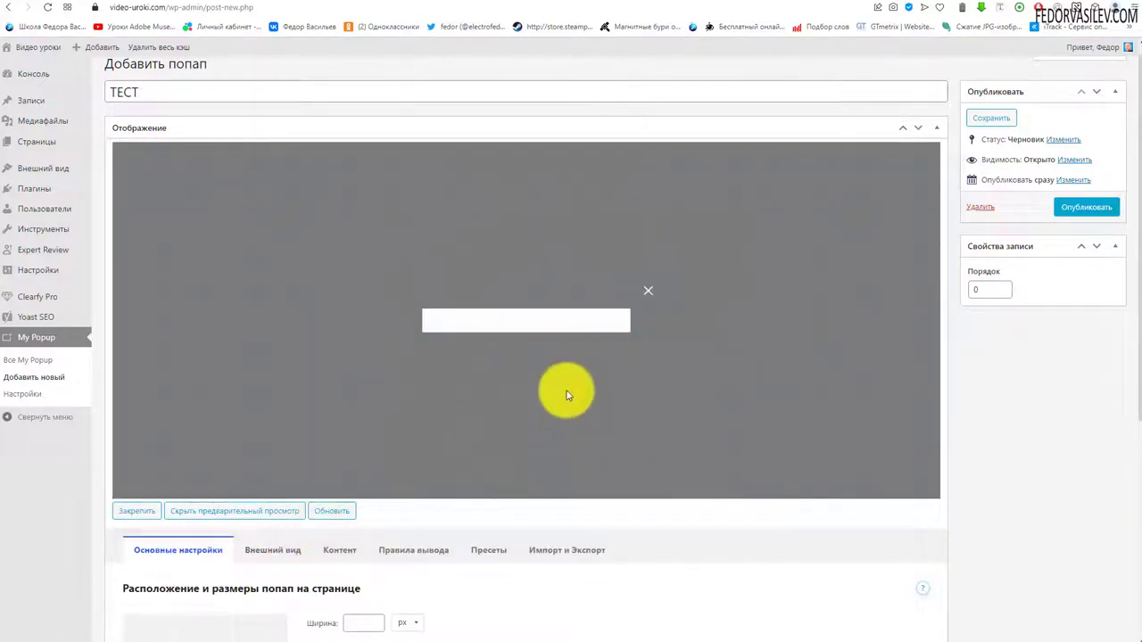
{"action": "left_click", "coordinate": [327, 516]}
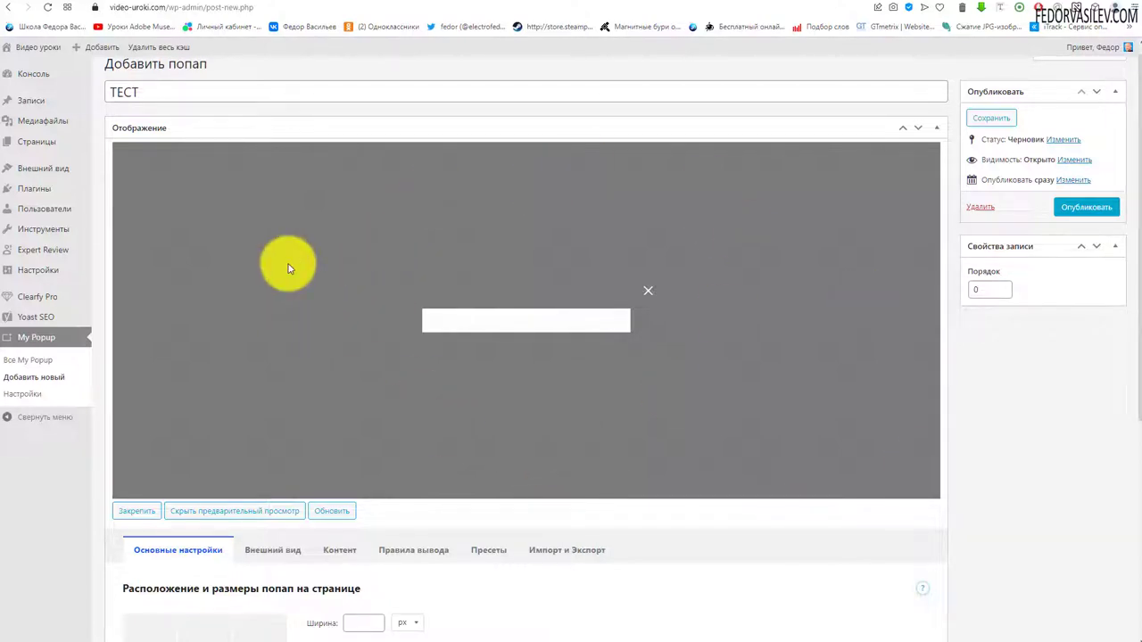
- Look over the popup's basic settings and open the help documentation for its position and size on the page
{"action": "scroll", "coordinate": [288, 268], "scroll_direction": "down", "scroll_amount": 2}
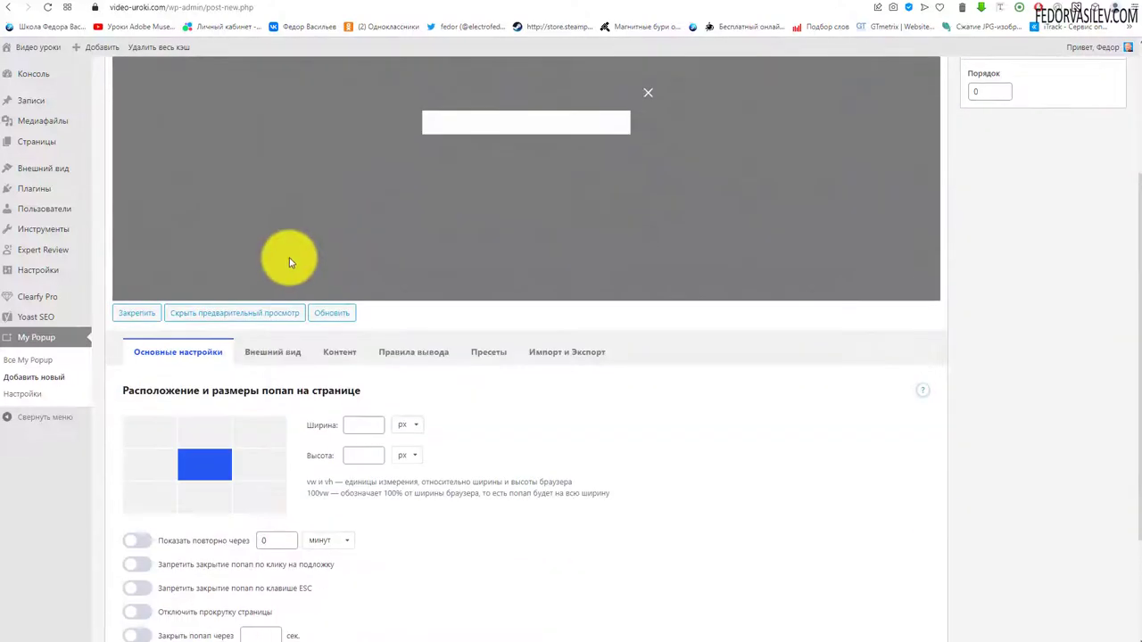
{"action": "scroll", "coordinate": [289, 263], "scroll_direction": "up", "scroll_amount": 2}
{"action": "scroll", "coordinate": [288, 263], "scroll_direction": "down", "scroll_amount": 3}
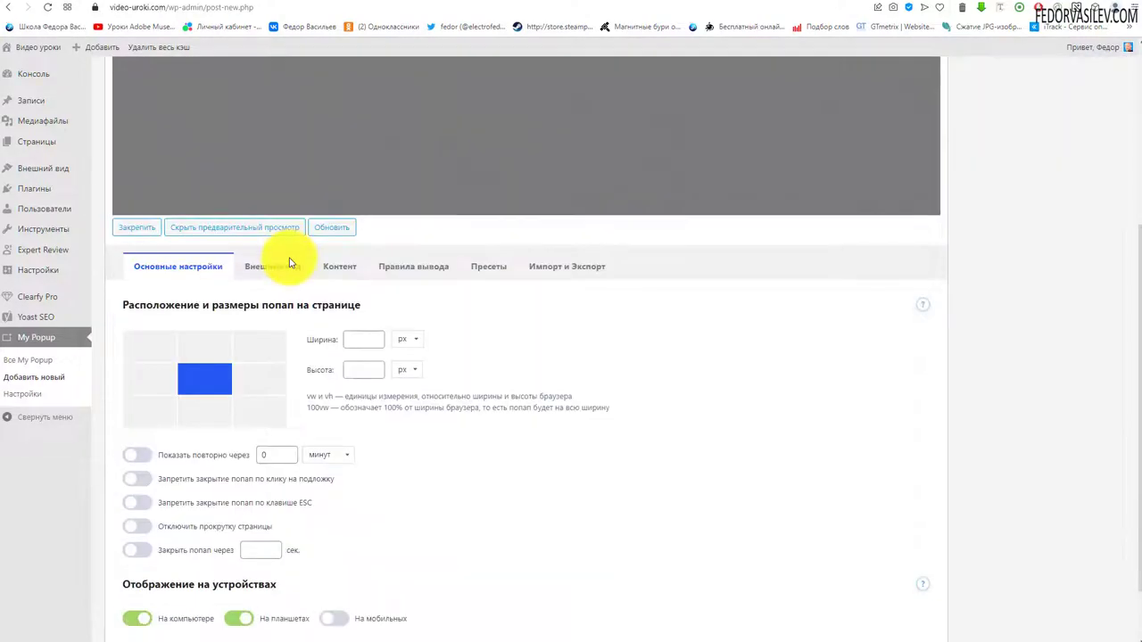
{"action": "scroll", "coordinate": [288, 263], "scroll_direction": "down", "scroll_amount": 1}
{"action": "scroll", "coordinate": [205, 392], "scroll_direction": "up", "scroll_amount": 2}
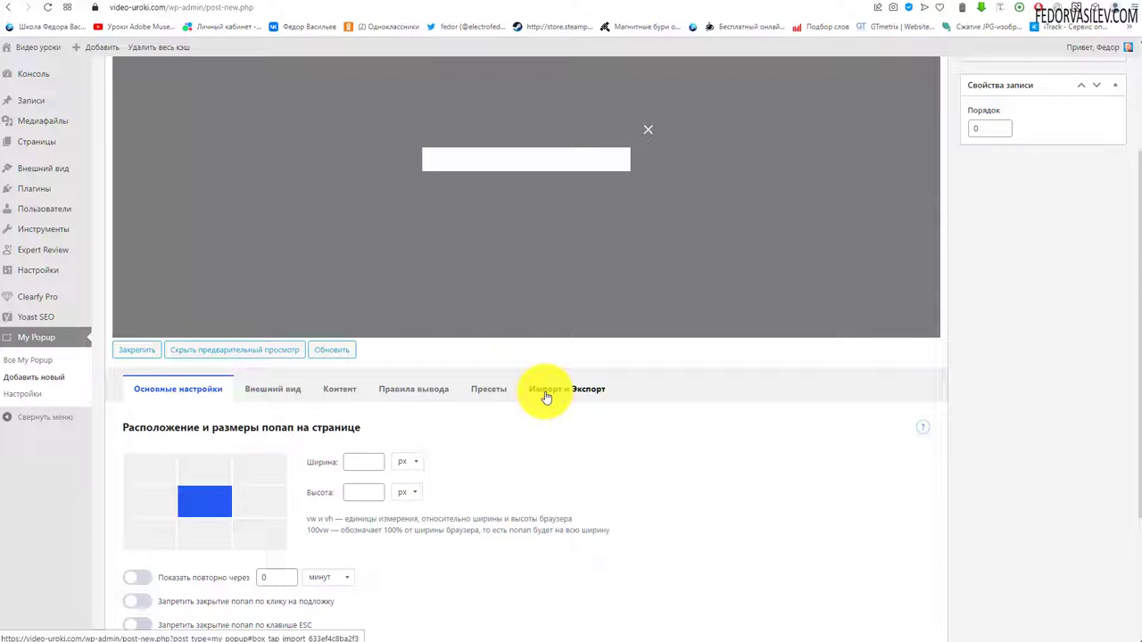
{"action": "scroll", "coordinate": [546, 396], "scroll_direction": "down", "scroll_amount": 2}
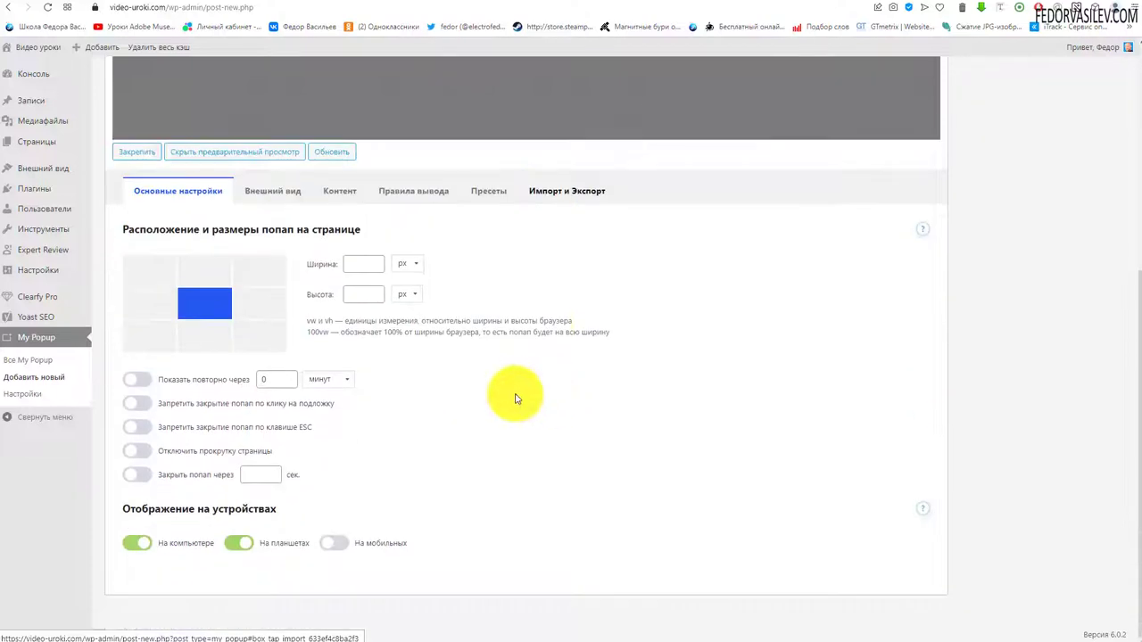
{"action": "scroll", "coordinate": [396, 421], "scroll_direction": "up", "scroll_amount": 1}
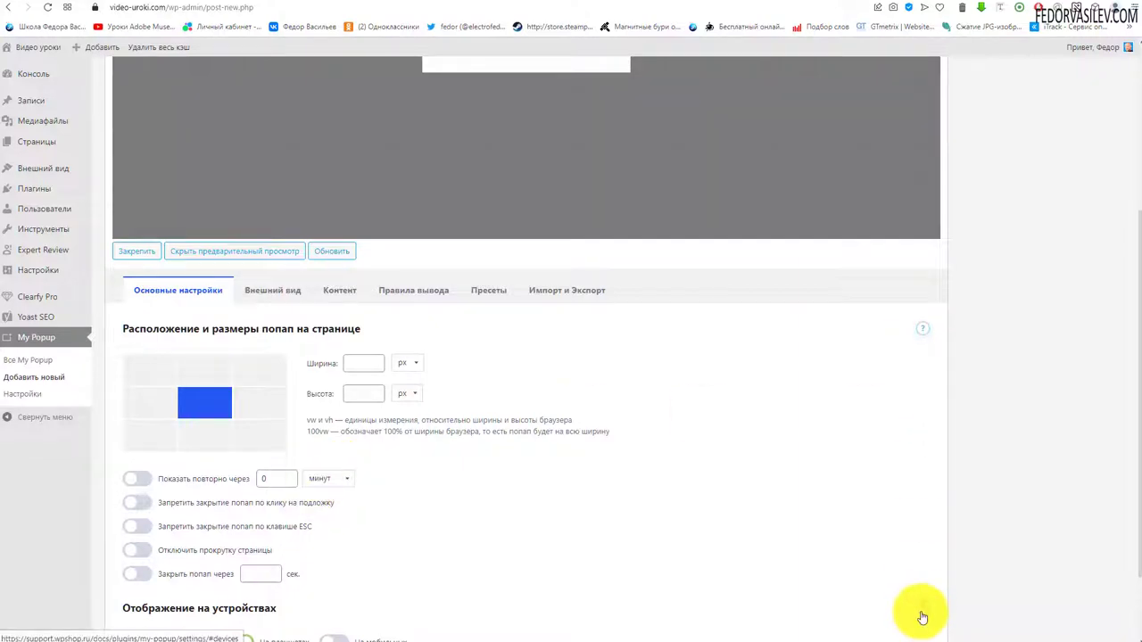
{"action": "left_click", "coordinate": [926, 332]}
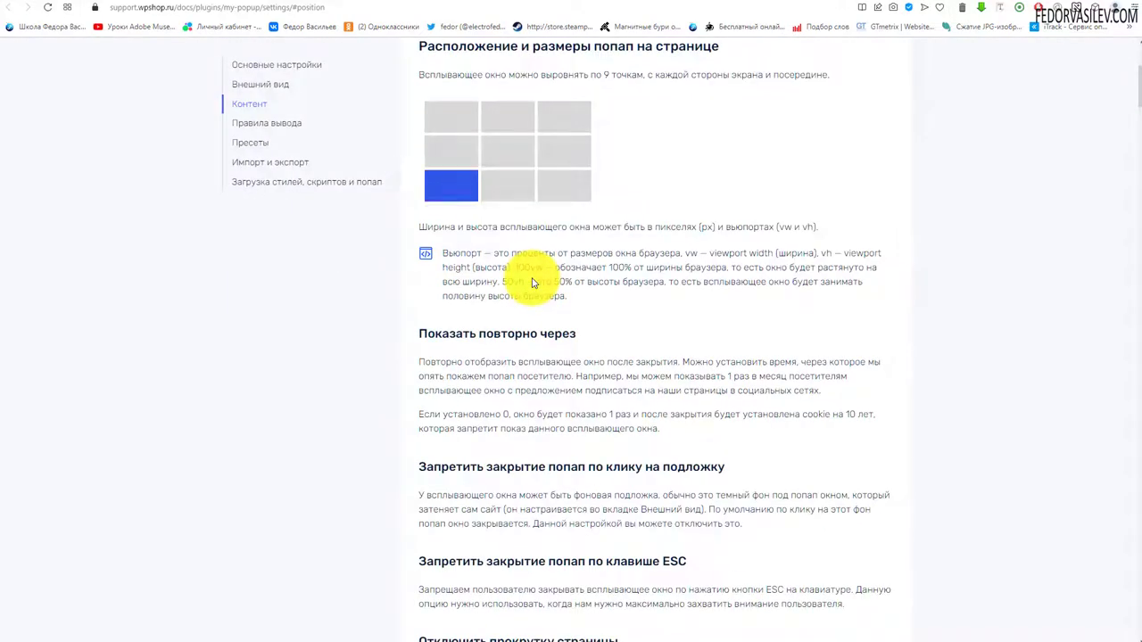
- Close the help documentation and return to the preview of the new popup
{"action": "key", "text": "ctrl+w"}
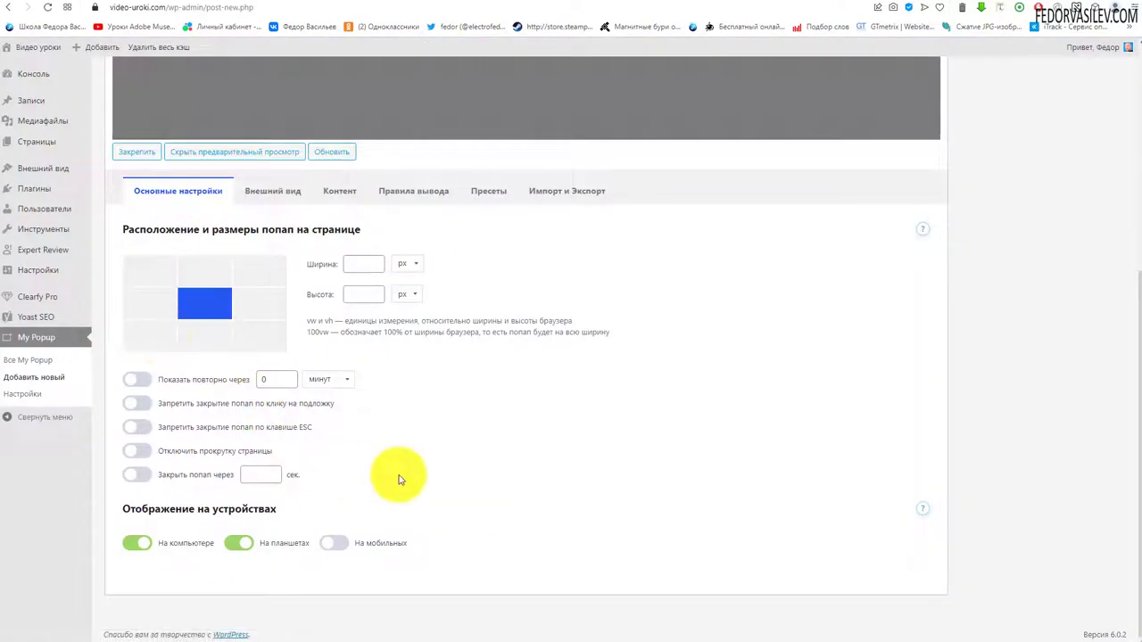
{"action": "scroll", "coordinate": [399, 480], "scroll_direction": "up", "scroll_amount": 1}
{"action": "scroll", "coordinate": [408, 349], "scroll_direction": "up", "scroll_amount": 3}
{"action": "scroll", "coordinate": [527, 349], "scroll_direction": "down", "scroll_amount": 2}
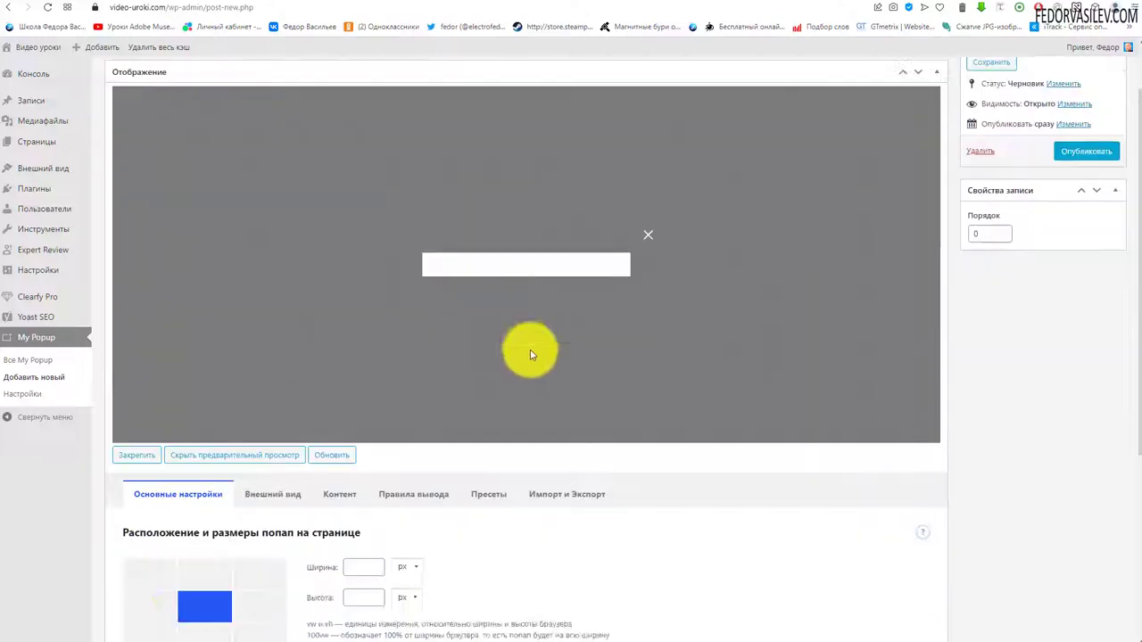
- Try the popup in the page's top-left and top-right positions, checking the preview, and set it back to the centre
{"action": "left_click", "coordinate": [143, 443]}
{"action": "scroll", "coordinate": [501, 533], "scroll_direction": "up", "scroll_amount": 2}
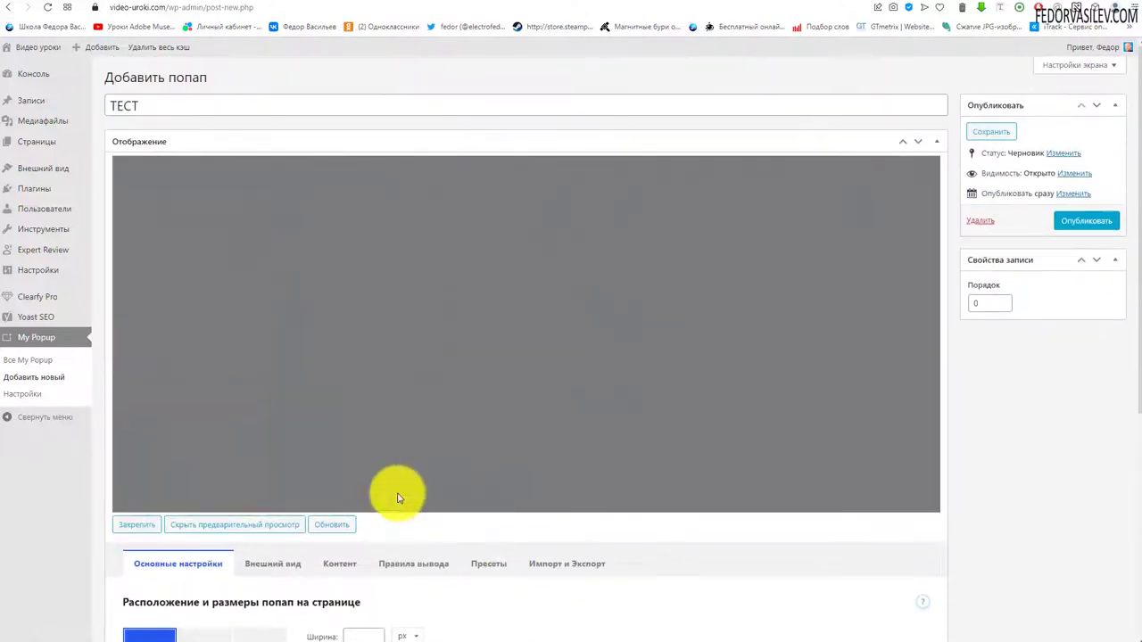
{"action": "scroll", "coordinate": [410, 368], "scroll_direction": "down", "scroll_amount": 2}
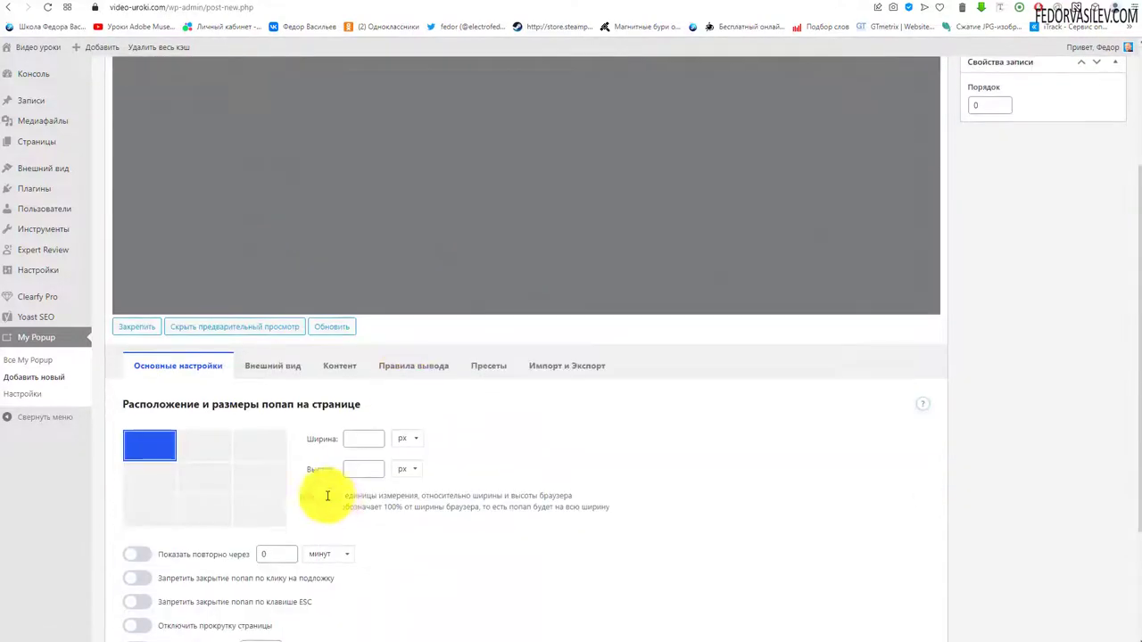
{"action": "left_click", "coordinate": [264, 448]}
{"action": "scroll", "coordinate": [523, 523], "scroll_direction": "up", "scroll_amount": 2}
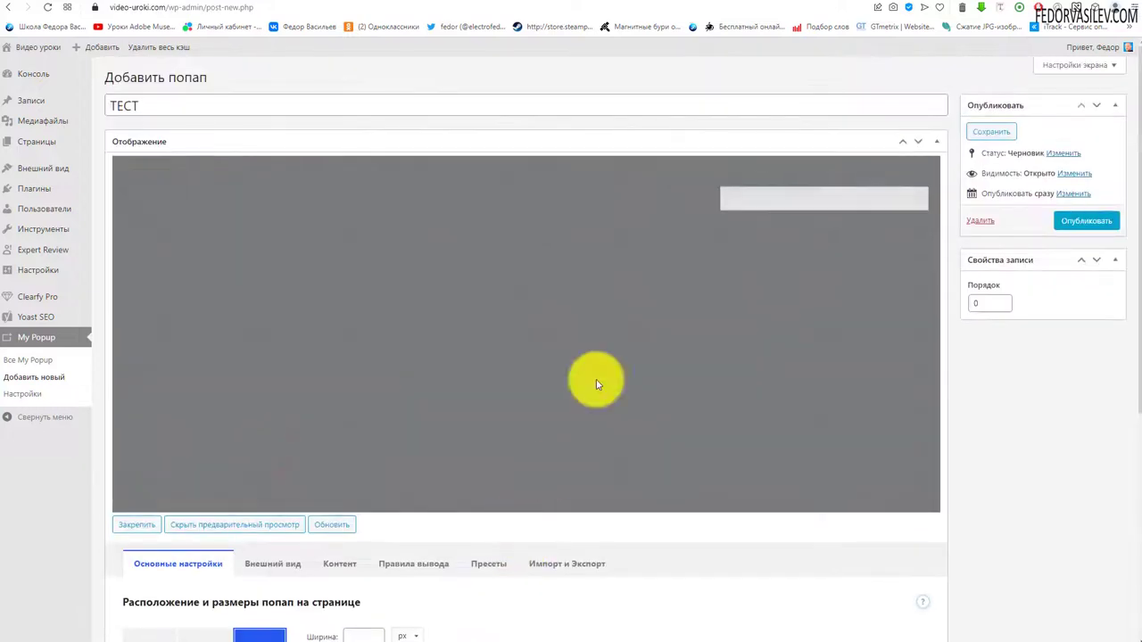
{"action": "scroll", "coordinate": [268, 510], "scroll_direction": "down", "scroll_amount": 2}
{"action": "left_click", "coordinate": [217, 493]}
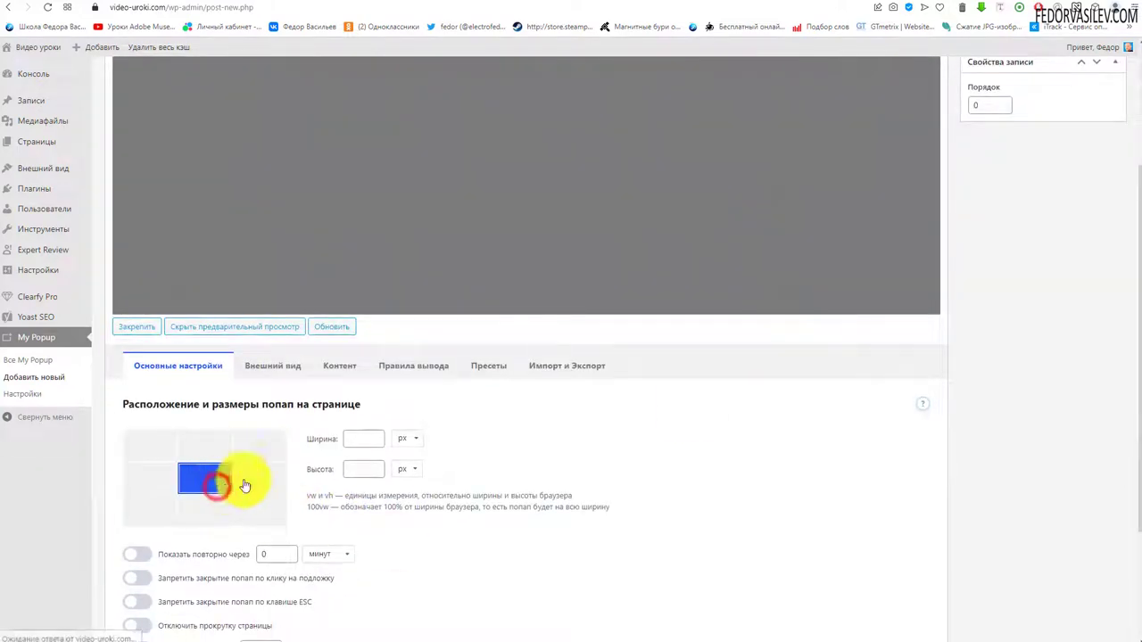
- Set the popup's width (Ширина) to 400 px
{"action": "left_click", "coordinate": [360, 437]}
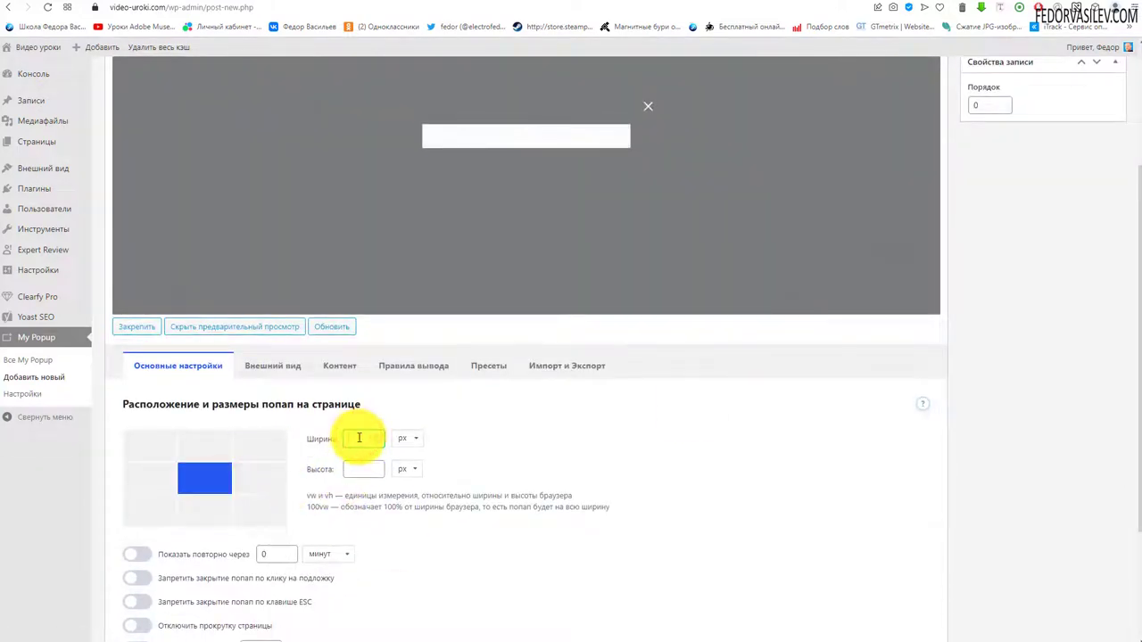
{"action": "type", "text": "400"}
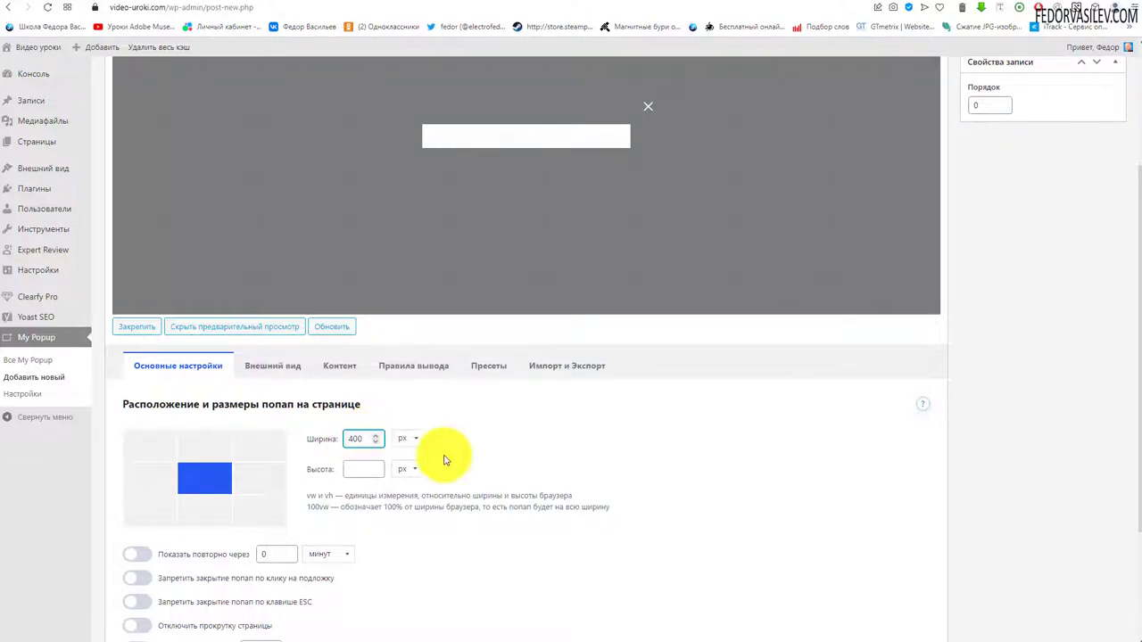
{"action": "scroll", "coordinate": [479, 506], "scroll_direction": "up", "scroll_amount": 1}
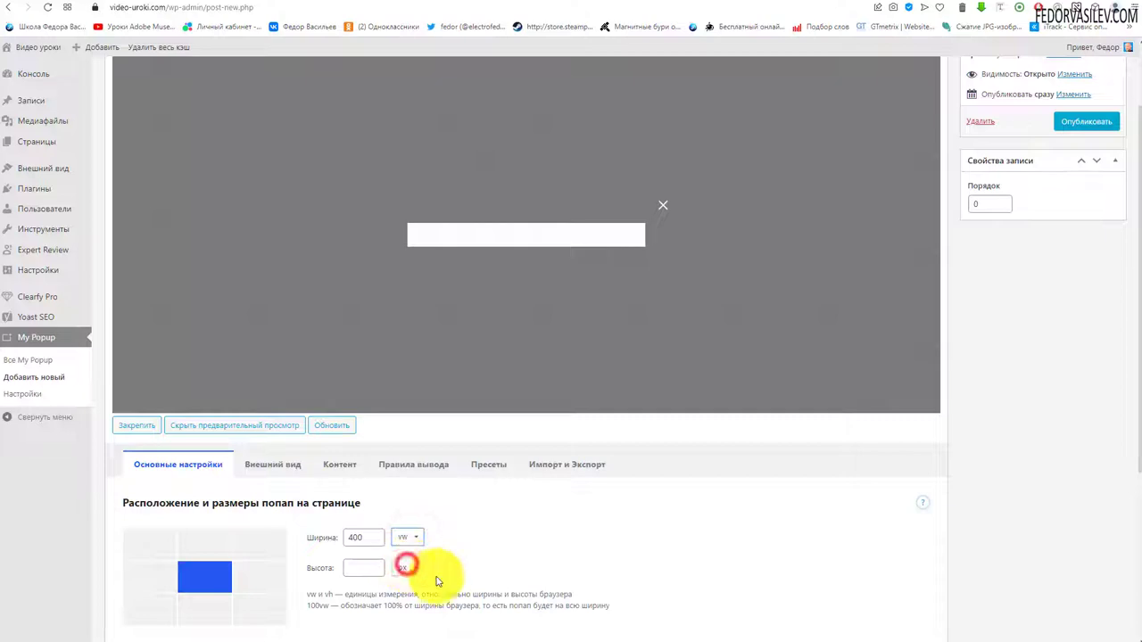
- Change the width unit of the popup to vw and check the effect in the preview
{"action": "left_click", "coordinate": [405, 568]}
{"action": "scroll", "coordinate": [342, 513], "scroll_direction": "down", "scroll_amount": 1}
{"action": "scroll", "coordinate": [321, 499], "scroll_direction": "up", "scroll_amount": 1}
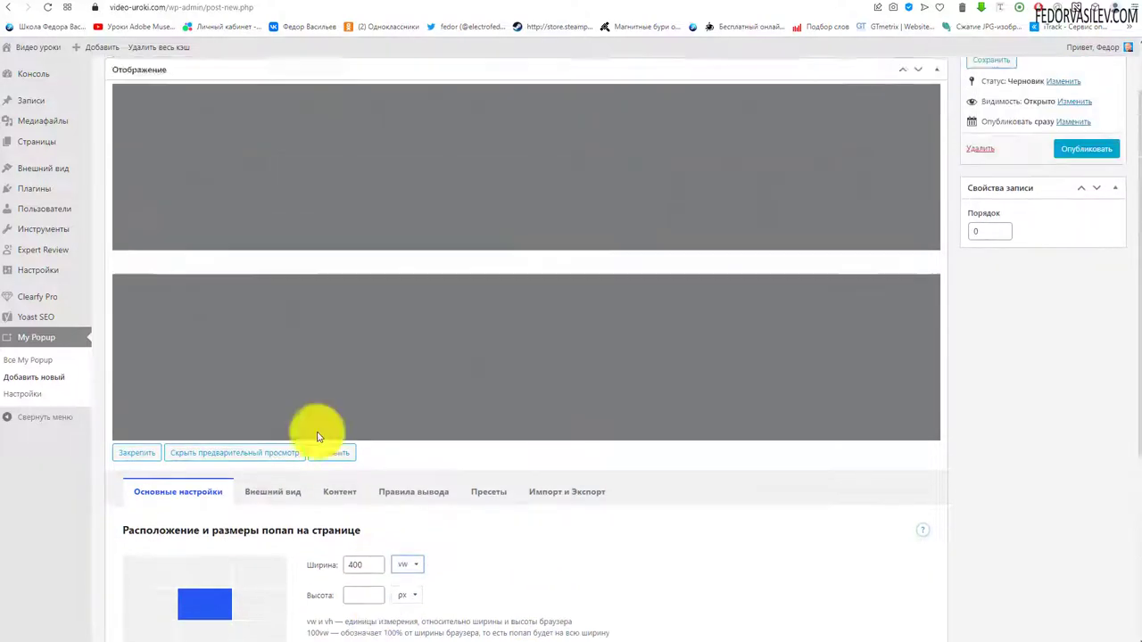
{"action": "scroll", "coordinate": [986, 288], "scroll_direction": "up", "scroll_amount": 1}
{"action": "scroll", "coordinate": [566, 402], "scroll_direction": "down", "scroll_amount": 3}
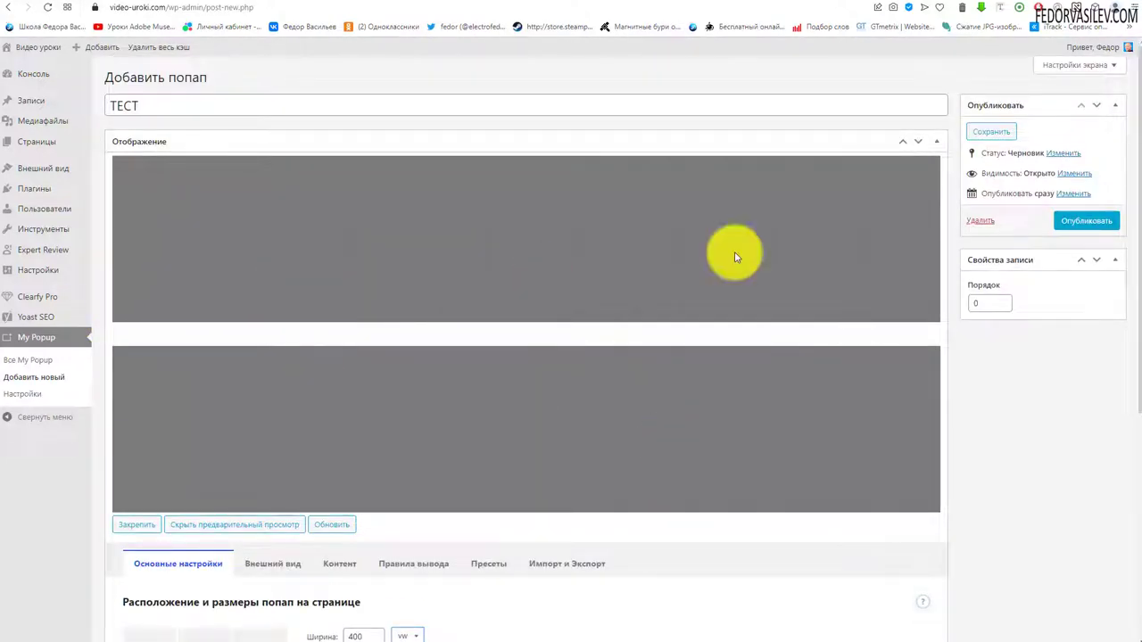
{"action": "scroll", "coordinate": [527, 437], "scroll_direction": "down", "scroll_amount": 2}
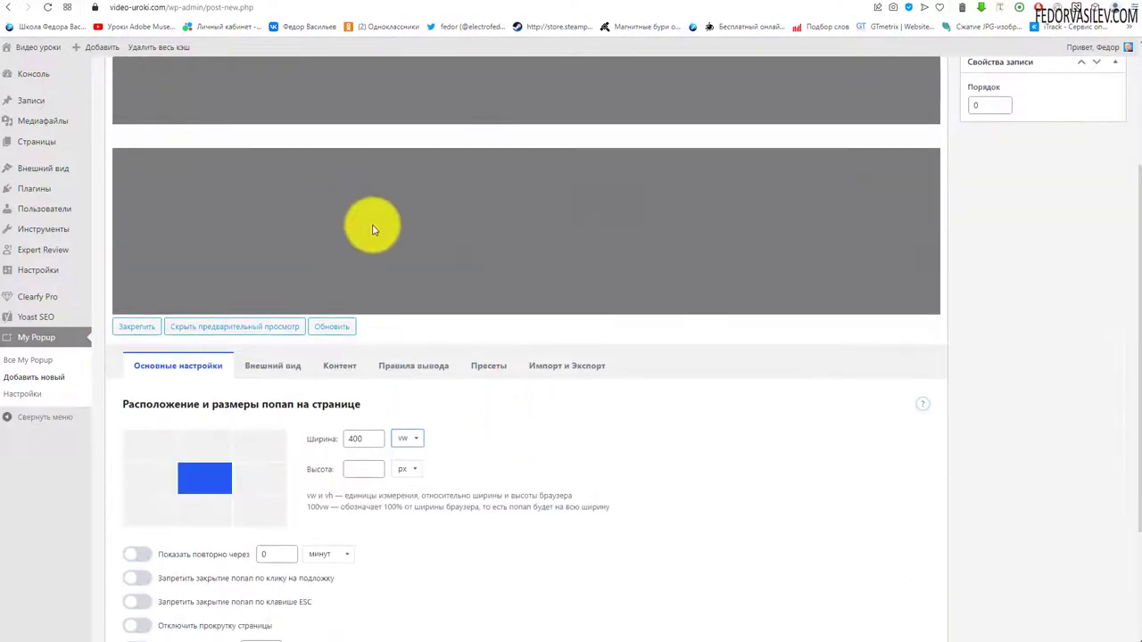
{"action": "left_click", "coordinate": [412, 471]}
{"action": "scroll", "coordinate": [497, 482], "scroll_direction": "up", "scroll_amount": 2}
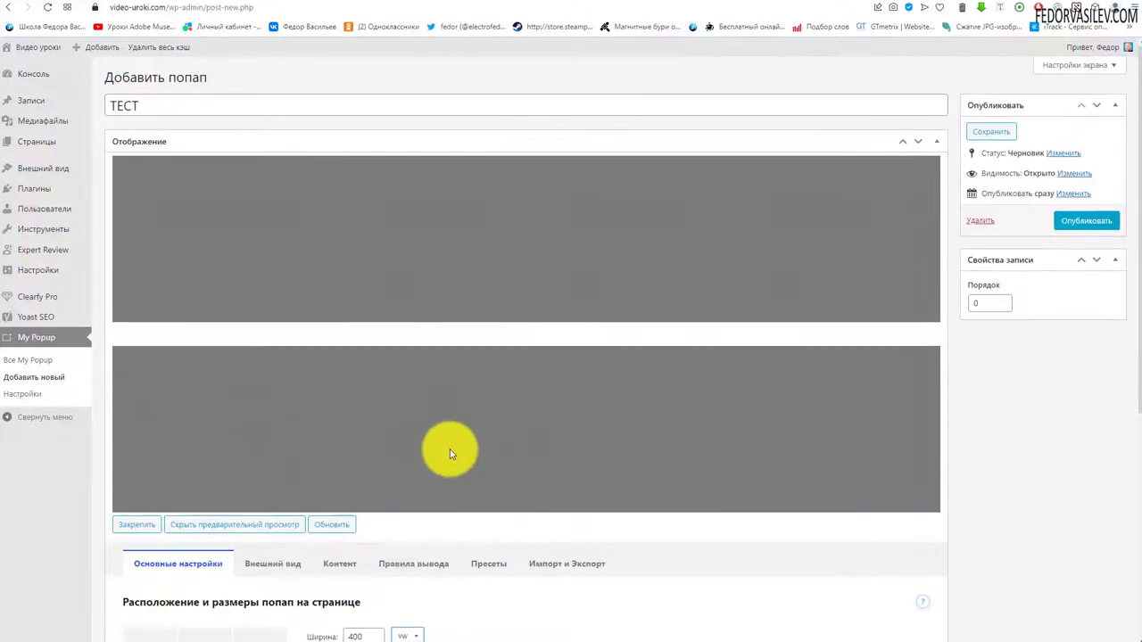
- Open the popup presets (Пресеты) and look over the first templates alongside the current preview
{"action": "scroll", "coordinate": [448, 453], "scroll_direction": "down", "scroll_amount": 2}
{"action": "left_click", "coordinate": [488, 369]}
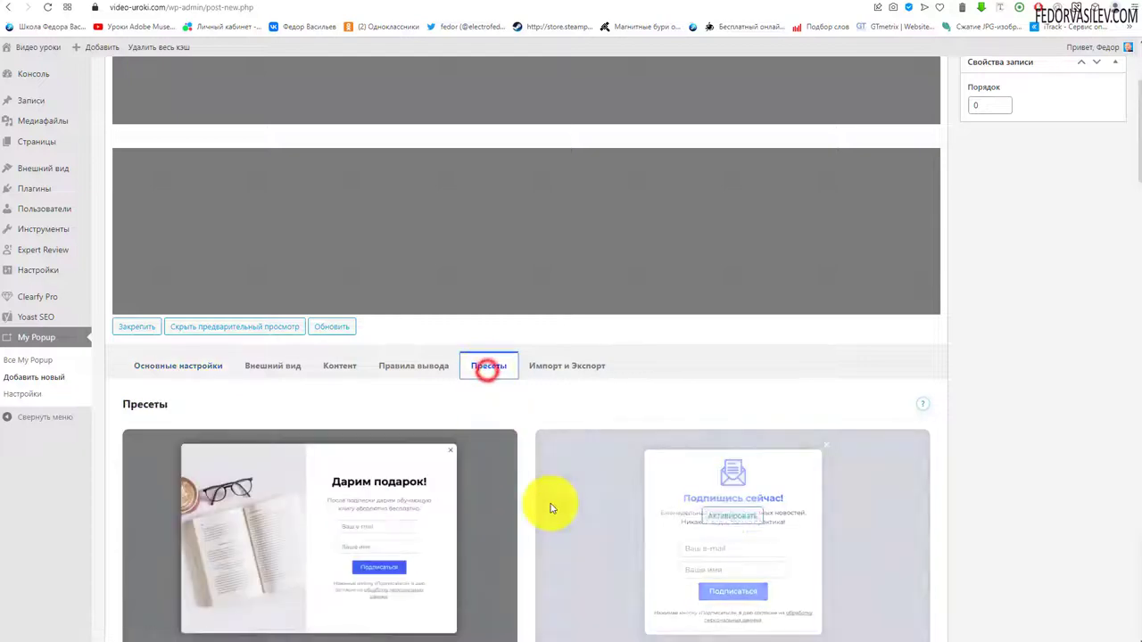
{"action": "scroll", "coordinate": [458, 237], "scroll_direction": "down", "scroll_amount": 1}
{"action": "scroll", "coordinate": [454, 235], "scroll_direction": "up", "scroll_amount": 1}
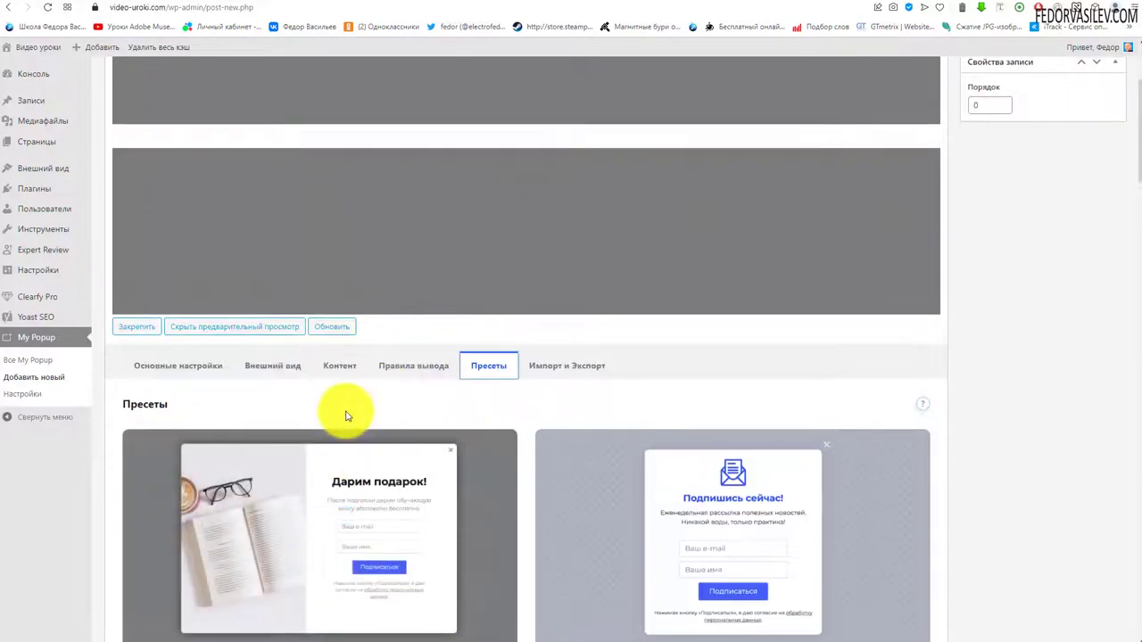
{"action": "scroll", "coordinate": [344, 411], "scroll_direction": "up", "scroll_amount": 2}
{"action": "scroll", "coordinate": [408, 348], "scroll_direction": "down", "scroll_amount": 2}
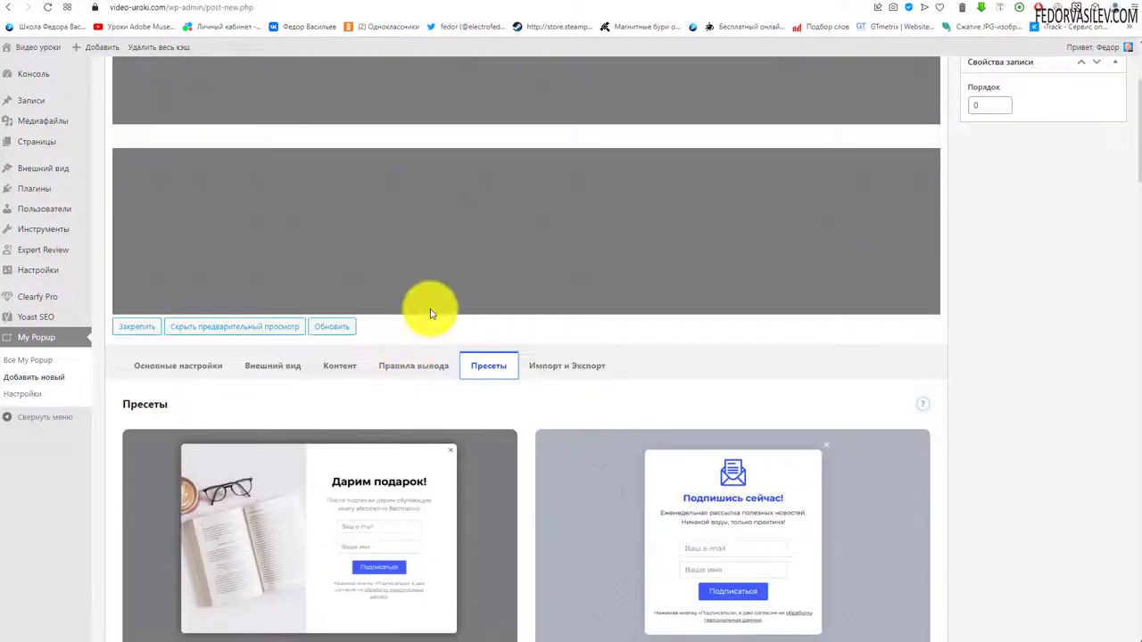
{"action": "scroll", "coordinate": [433, 299], "scroll_direction": "down", "scroll_amount": 2}
{"action": "mouse_move", "coordinate": [270, 498]}
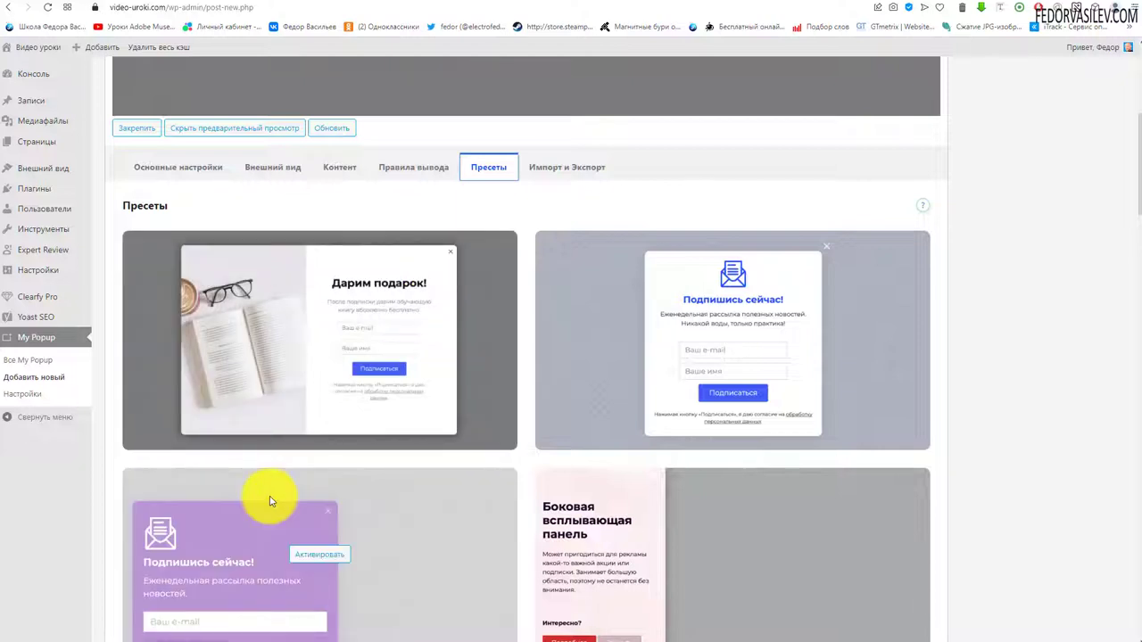
{"action": "mouse_move", "coordinate": [293, 369]}
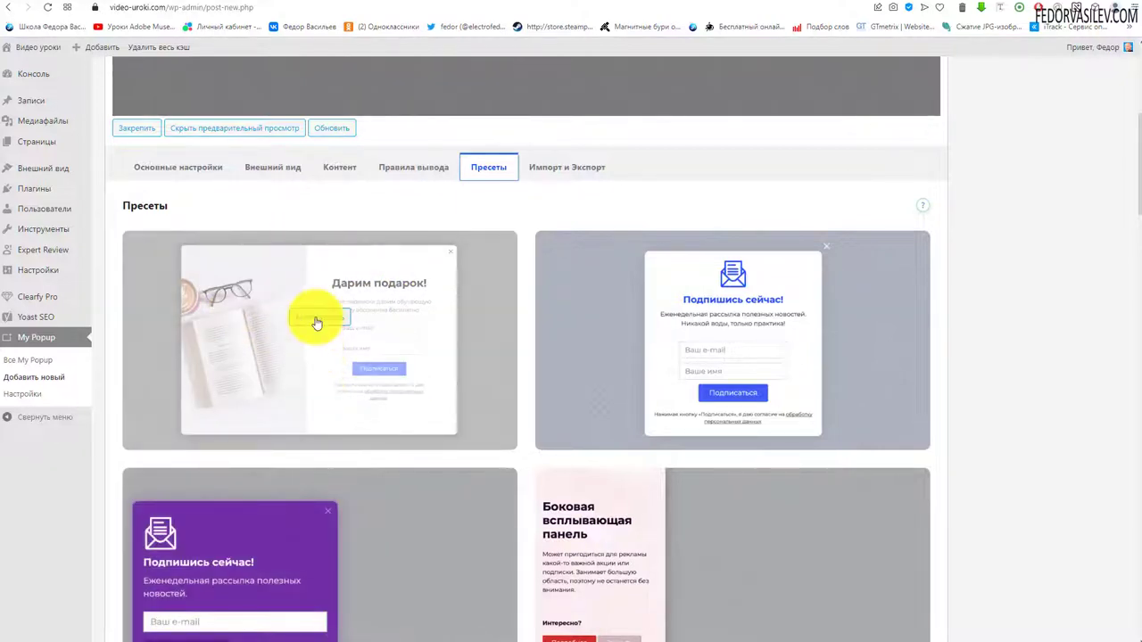
{"action": "scroll", "coordinate": [297, 331], "scroll_direction": "up", "scroll_amount": 3}
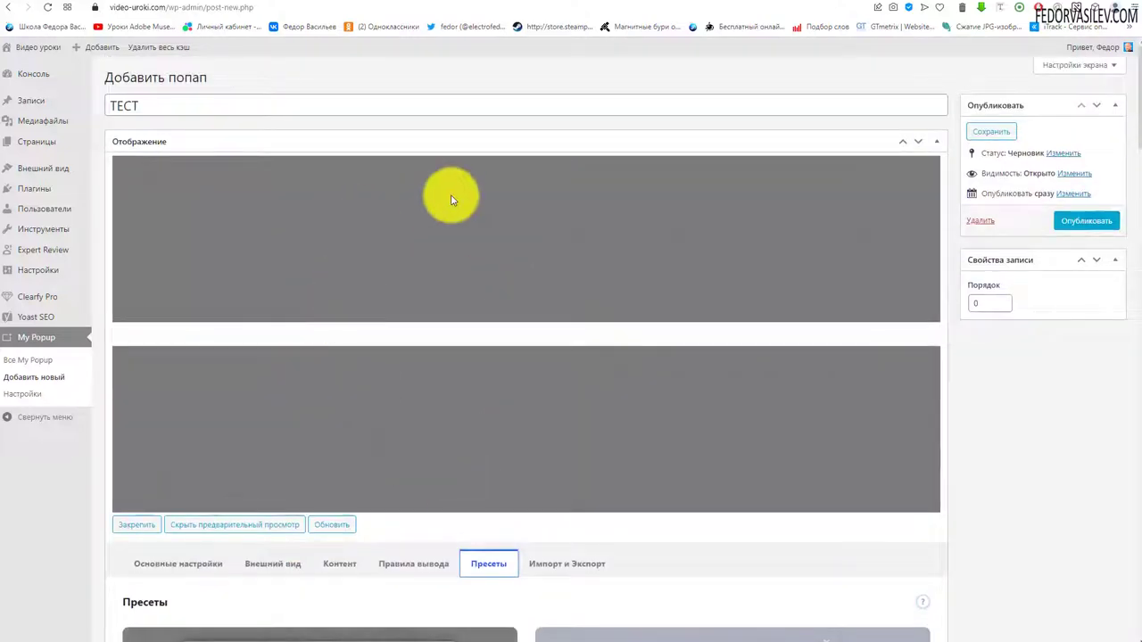
{"action": "scroll", "coordinate": [454, 479], "scroll_direction": "down", "scroll_amount": 1}
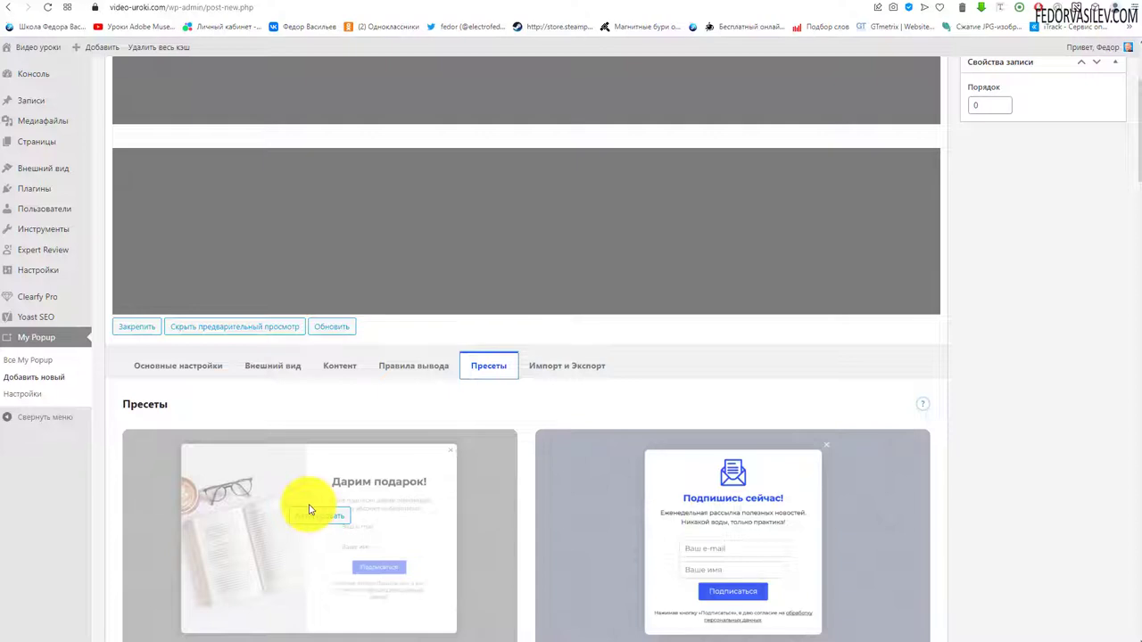
{"action": "scroll", "coordinate": [309, 509], "scroll_direction": "down", "scroll_amount": 2}
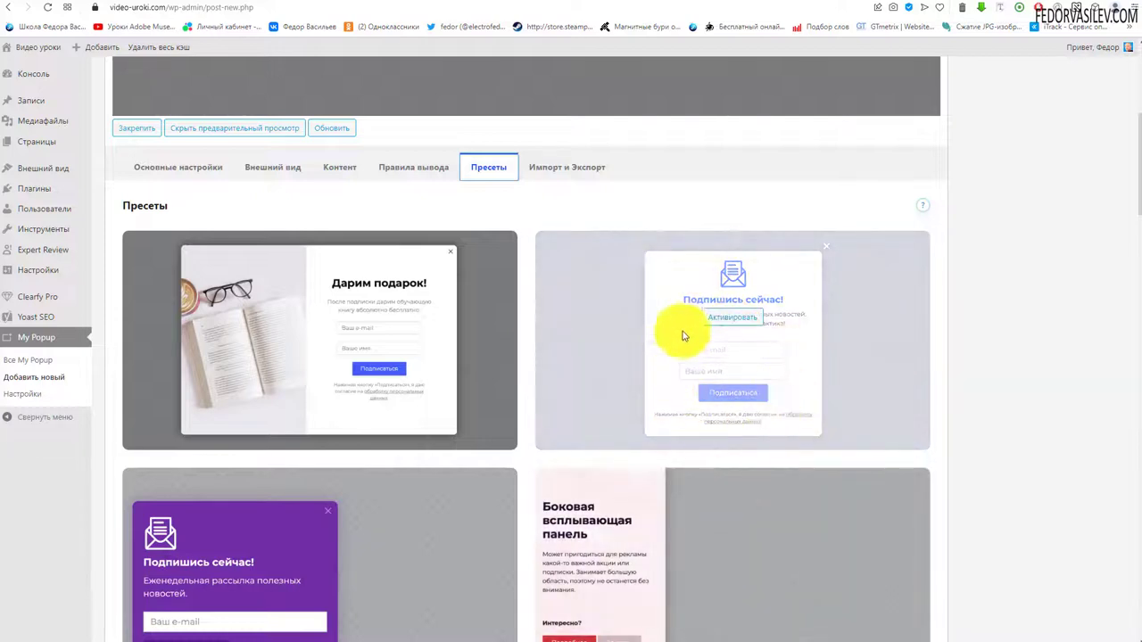
- Browse the remaining popup presets through to the end of the collection
{"action": "scroll", "coordinate": [688, 416], "scroll_direction": "down", "scroll_amount": 2}
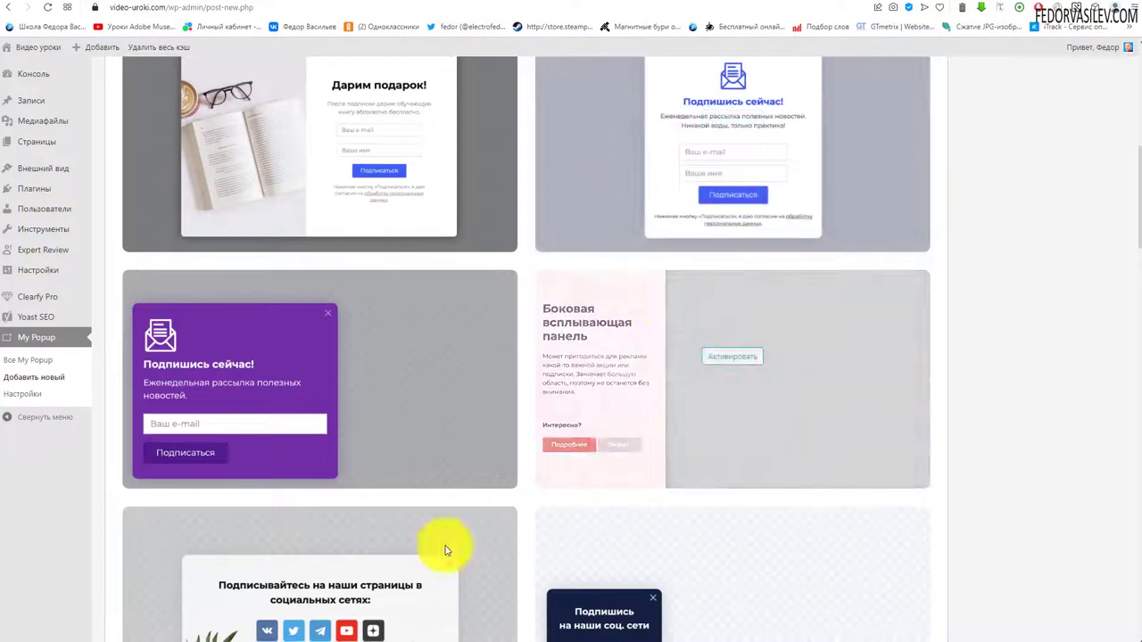
{"action": "scroll", "coordinate": [576, 314], "scroll_direction": "down", "scroll_amount": 2}
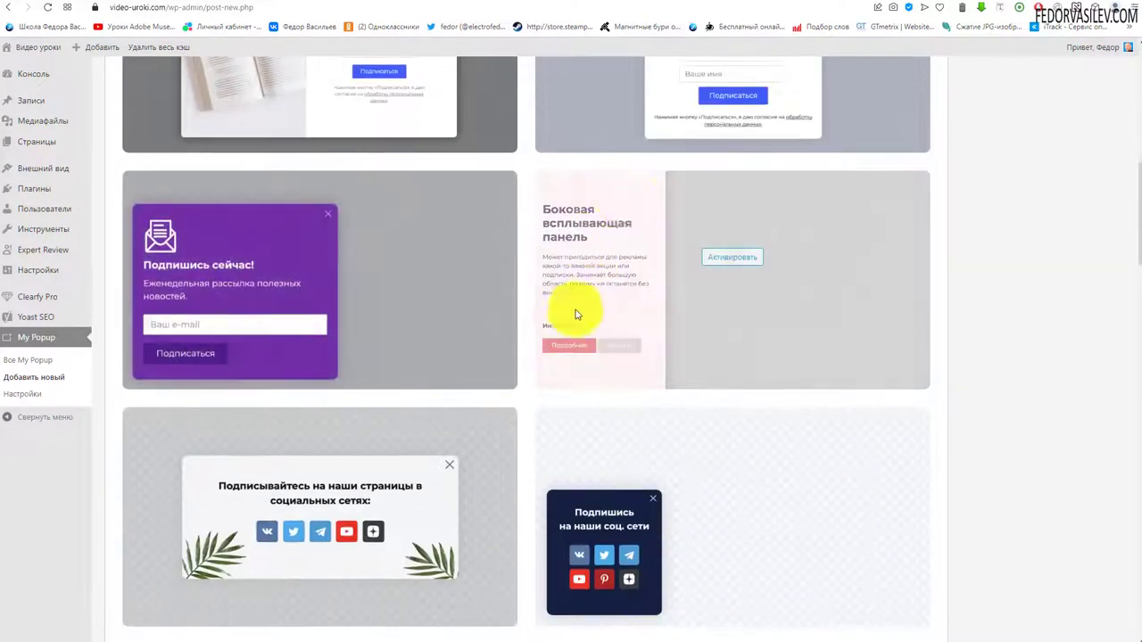
{"action": "scroll", "coordinate": [547, 263], "scroll_direction": "down", "scroll_amount": 2}
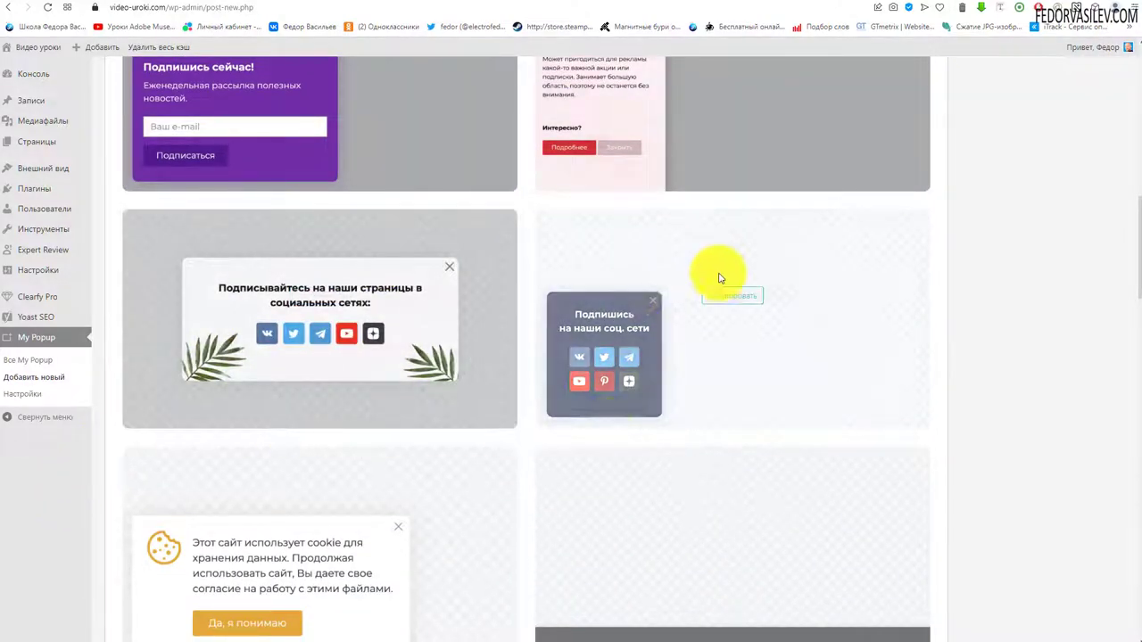
{"action": "scroll", "coordinate": [334, 434], "scroll_direction": "down", "scroll_amount": 3}
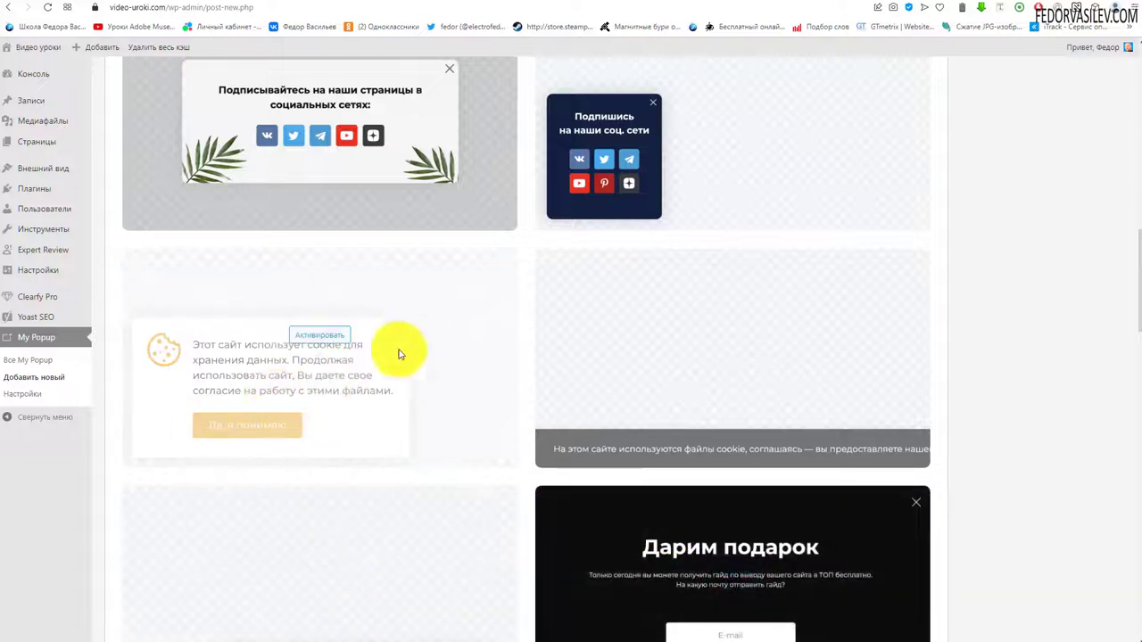
{"action": "scroll", "coordinate": [504, 320], "scroll_direction": "down", "scroll_amount": 2}
{"action": "scroll", "coordinate": [501, 319], "scroll_direction": "down", "scroll_amount": 2}
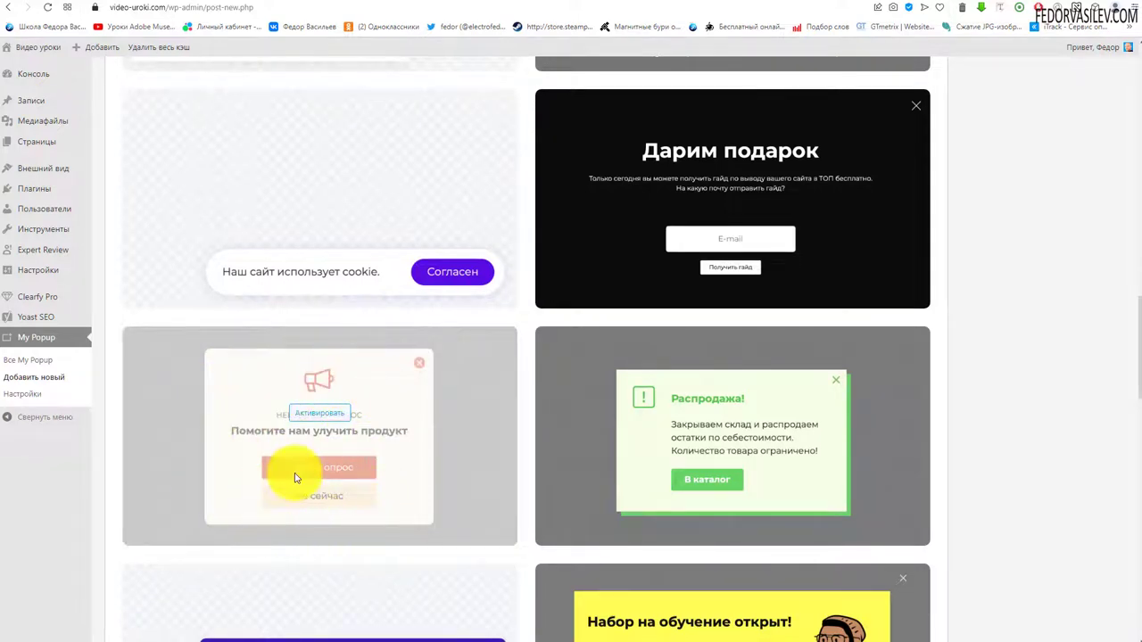
{"action": "scroll", "coordinate": [512, 199], "scroll_direction": "down", "scroll_amount": 5}
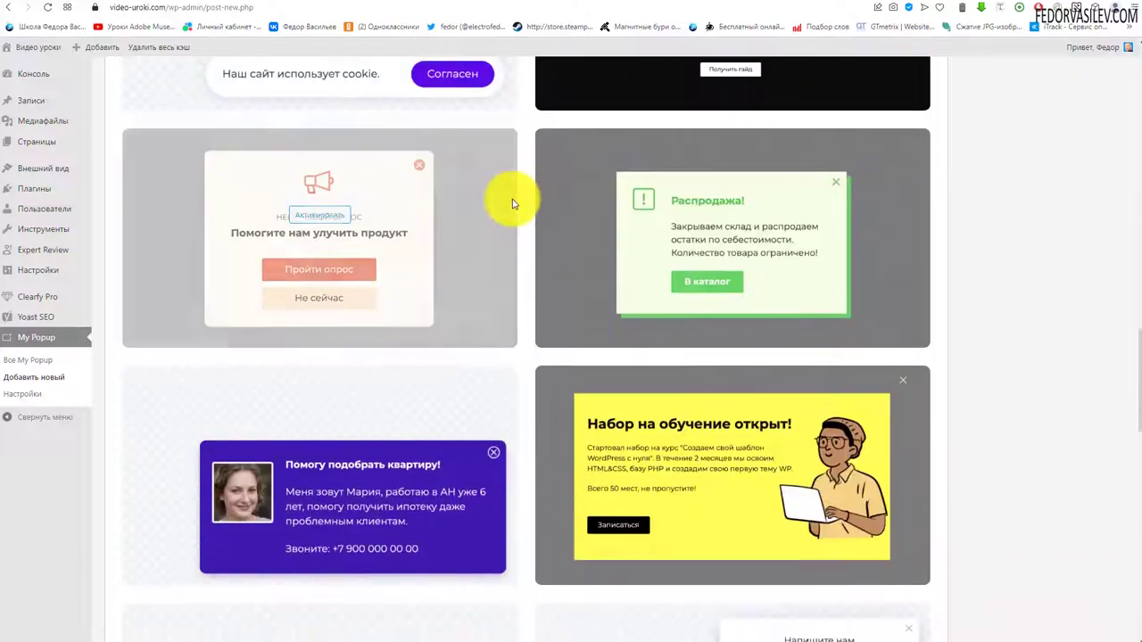
{"action": "scroll", "coordinate": [512, 204], "scroll_direction": "down", "scroll_amount": 10}
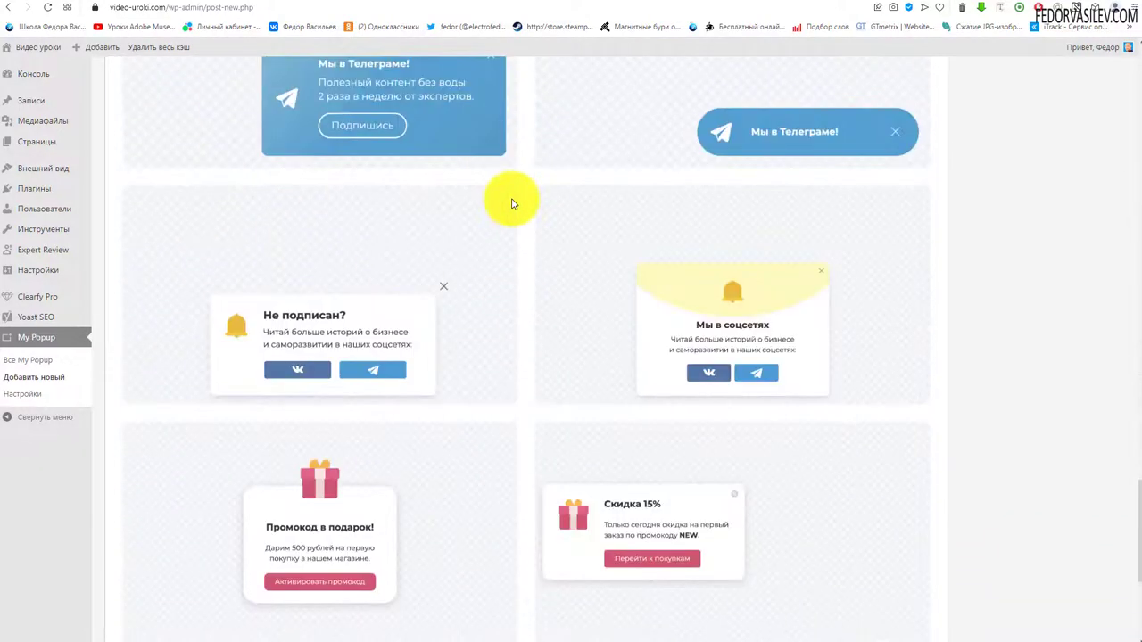
{"action": "scroll", "coordinate": [512, 204], "scroll_direction": "down", "scroll_amount": 2}
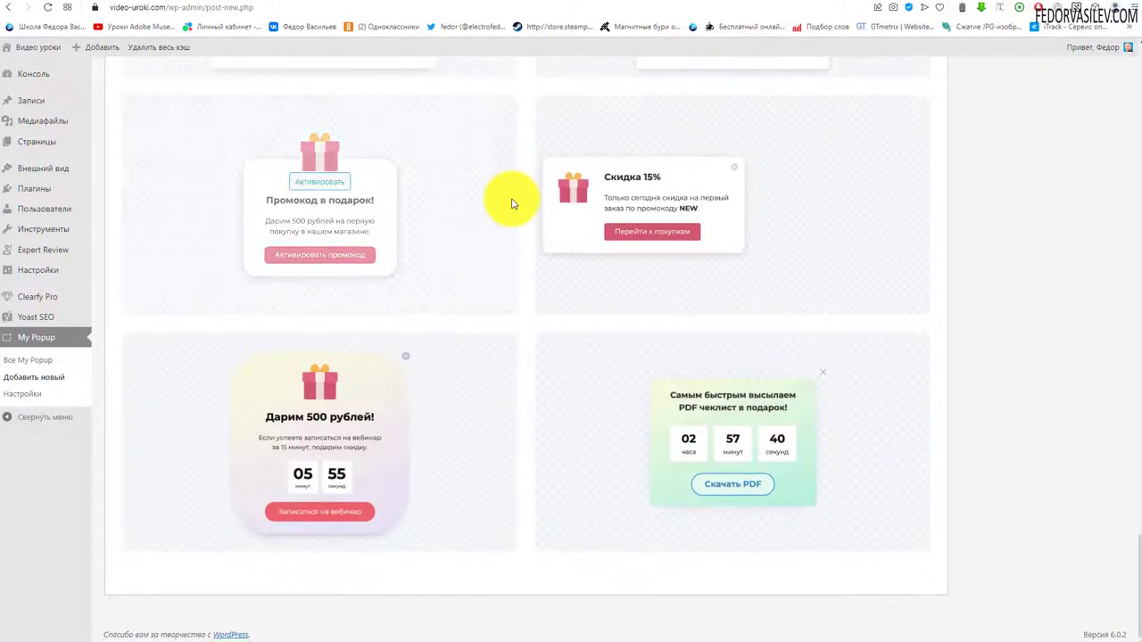
- Activate the "Не подписан?" preset with the VK and Telegram buttons and check it in the preview
{"action": "scroll", "coordinate": [502, 539], "scroll_direction": "up", "scroll_amount": 2}
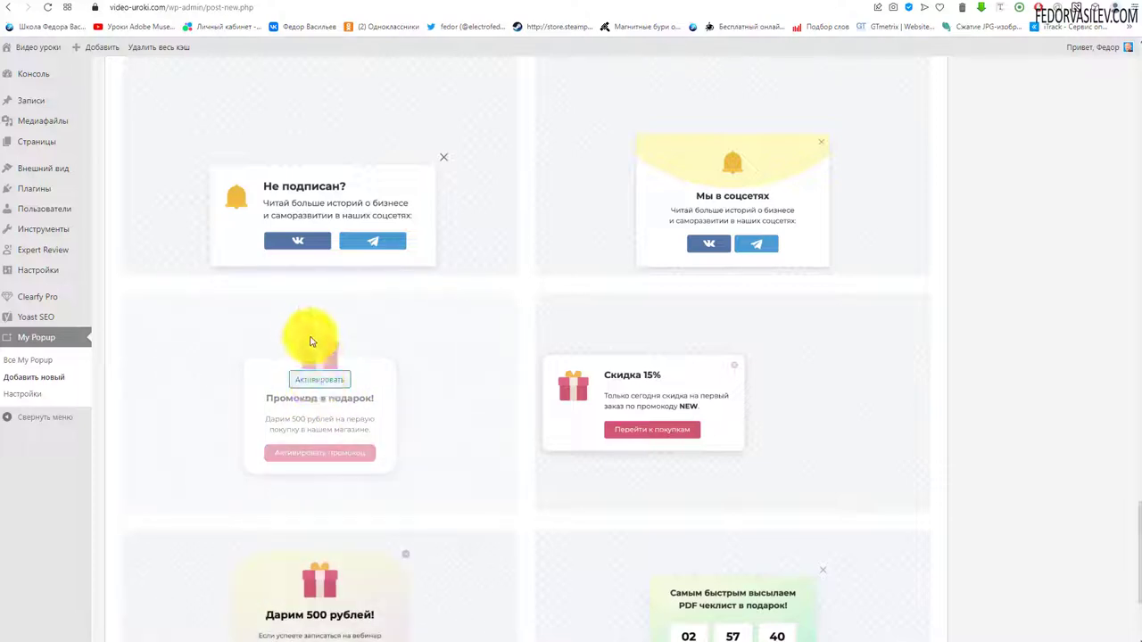
{"action": "scroll", "coordinate": [161, 410], "scroll_direction": "up", "scroll_amount": 2}
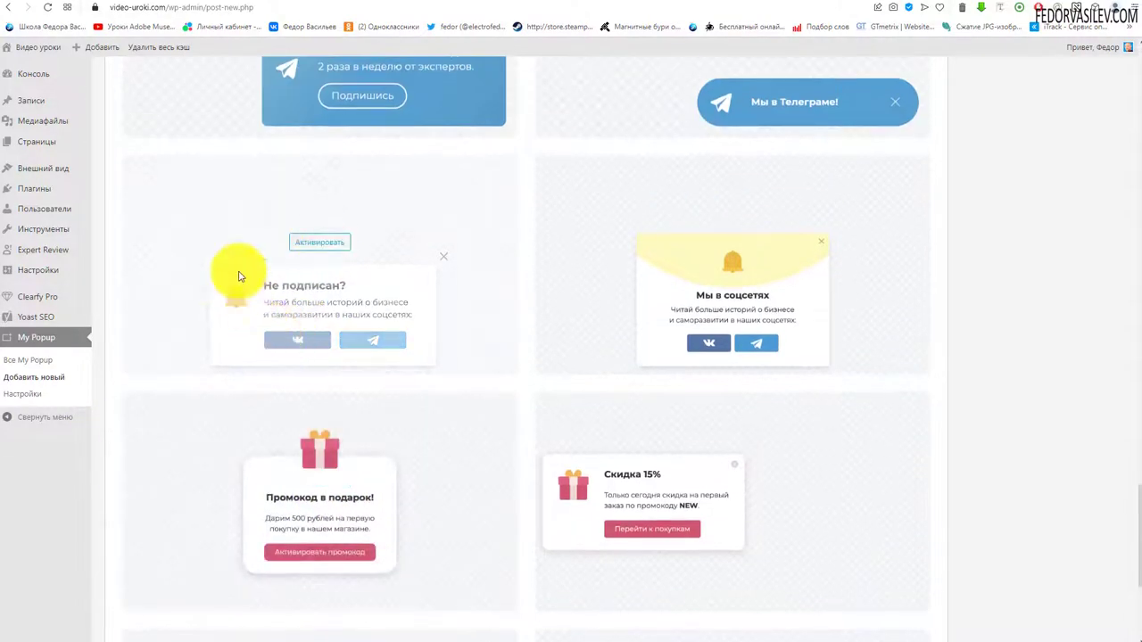
{"action": "left_click", "coordinate": [311, 252]}
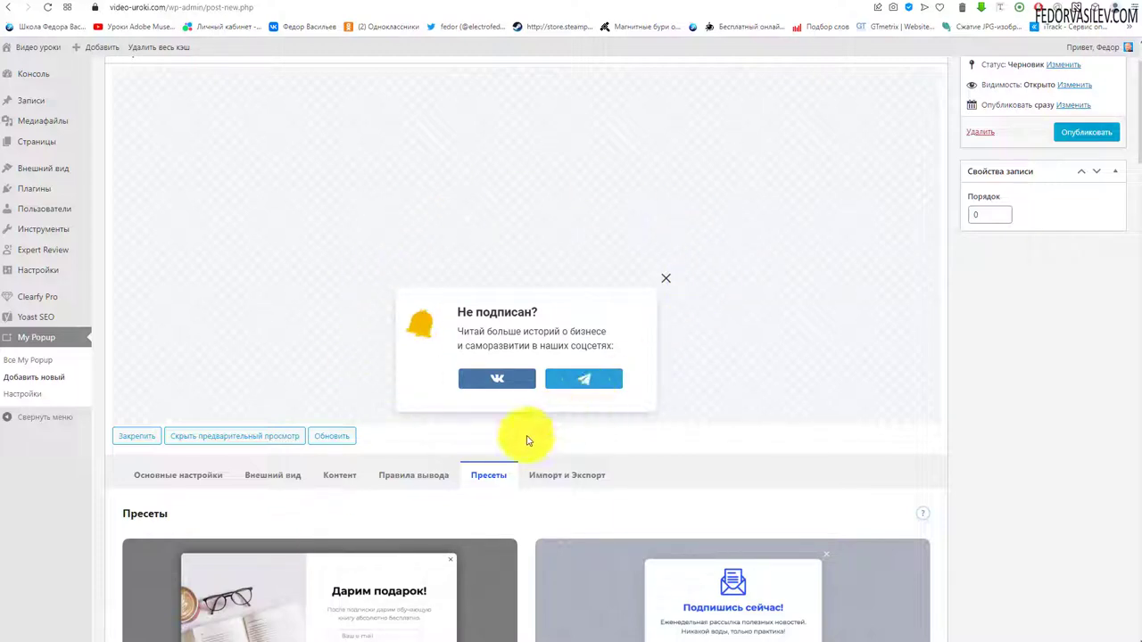
{"action": "scroll", "coordinate": [526, 441], "scroll_direction": "up", "scroll_amount": 1}
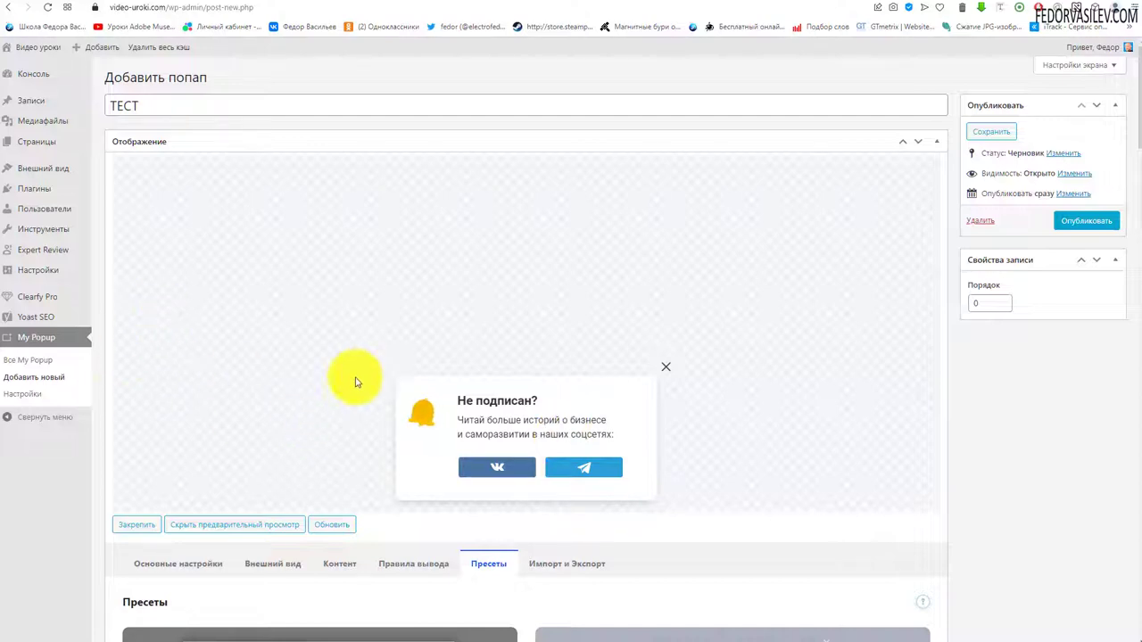
- Return to the basic settings (Основные настройки) and change the popup's width unit to vw
{"action": "scroll", "coordinate": [390, 411], "scroll_direction": "down", "scroll_amount": 2}
{"action": "left_click", "coordinate": [139, 507]}
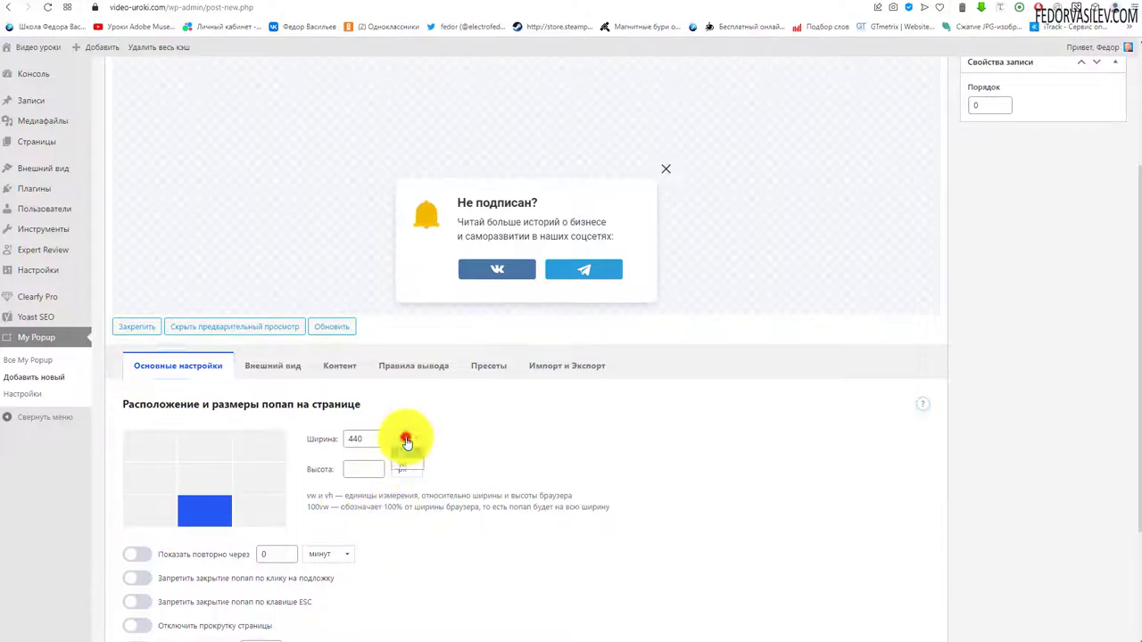
{"action": "left_click", "coordinate": [403, 468]}
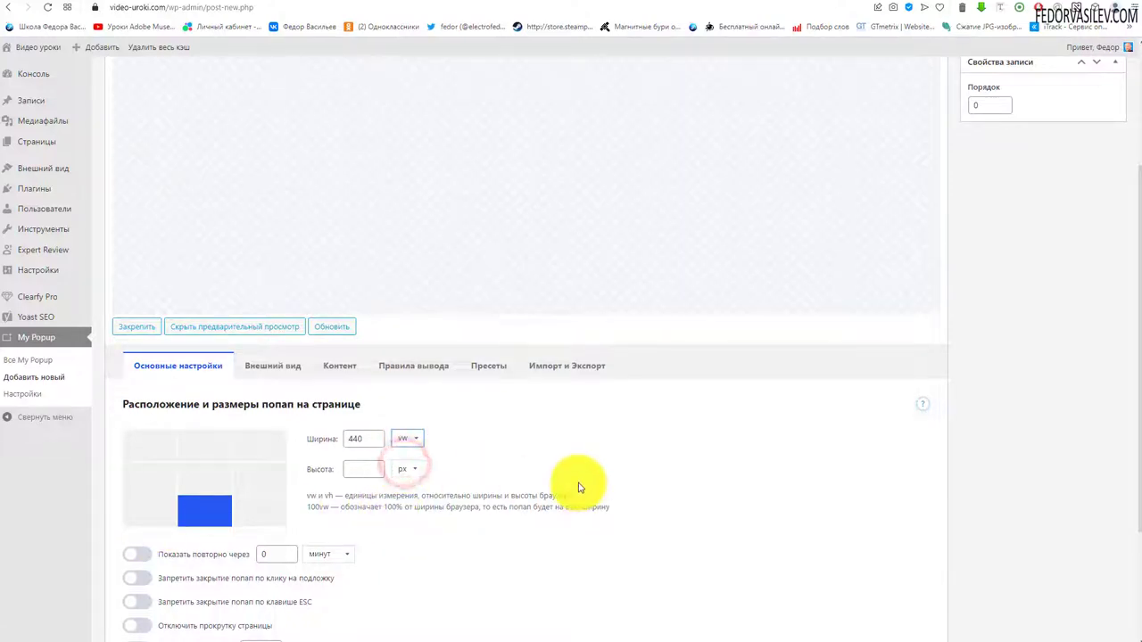
- Check the vw width in the preview and set the popup's width unit back to px
{"action": "scroll", "coordinate": [384, 402], "scroll_direction": "up", "scroll_amount": 2}
{"action": "scroll", "coordinate": [380, 393], "scroll_direction": "down", "scroll_amount": 1}
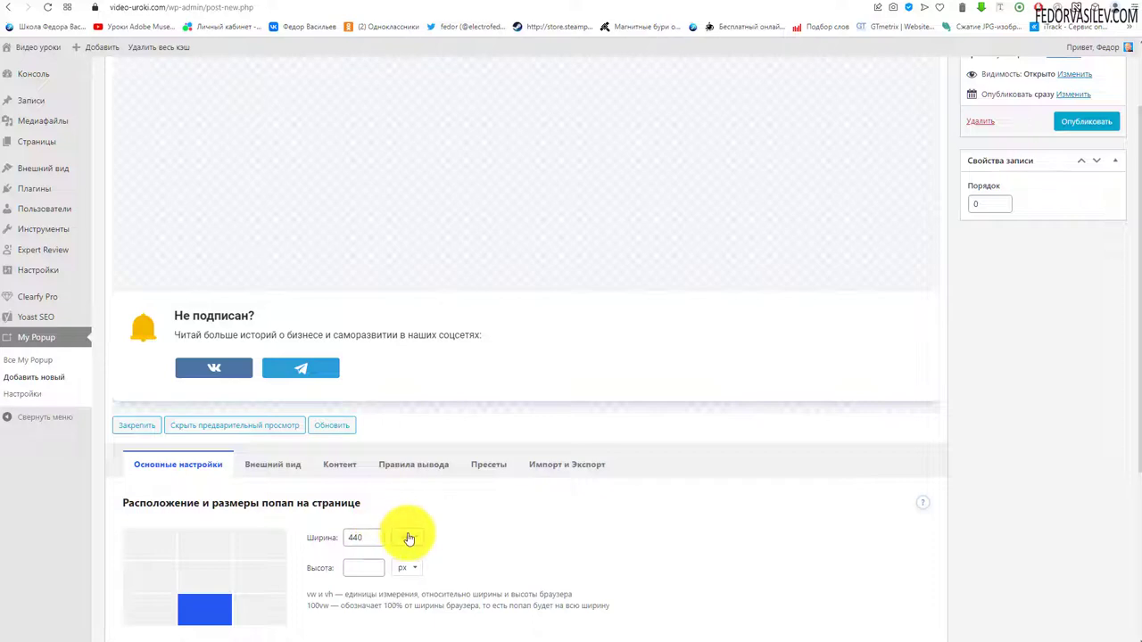
{"action": "left_click", "coordinate": [405, 550]}
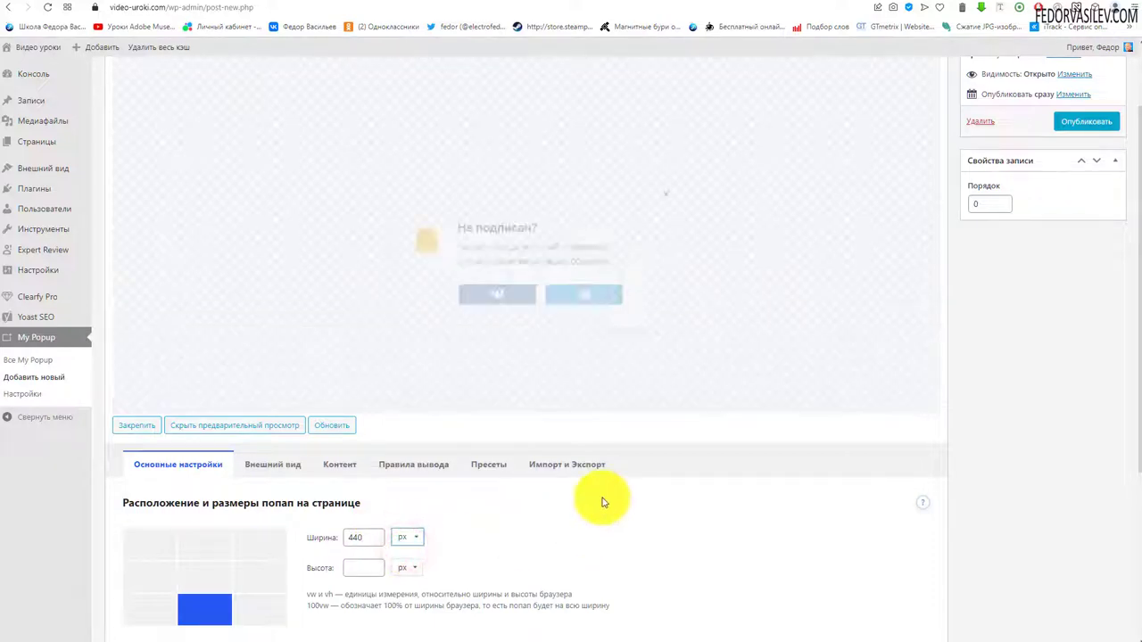
{"action": "scroll", "coordinate": [357, 446], "scroll_direction": "down", "scroll_amount": 1}
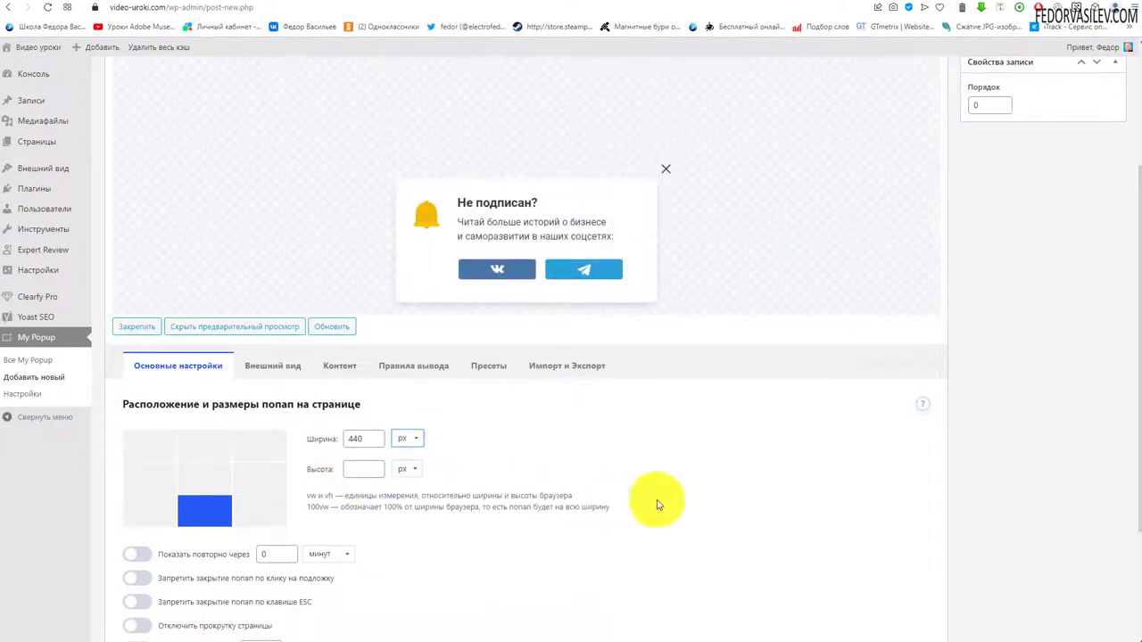
- Position the popup in the centre of the page grid and check its placement in the preview
{"action": "scroll", "coordinate": [294, 594], "scroll_direction": "down", "scroll_amount": 1}
{"action": "left_click", "coordinate": [217, 580]}
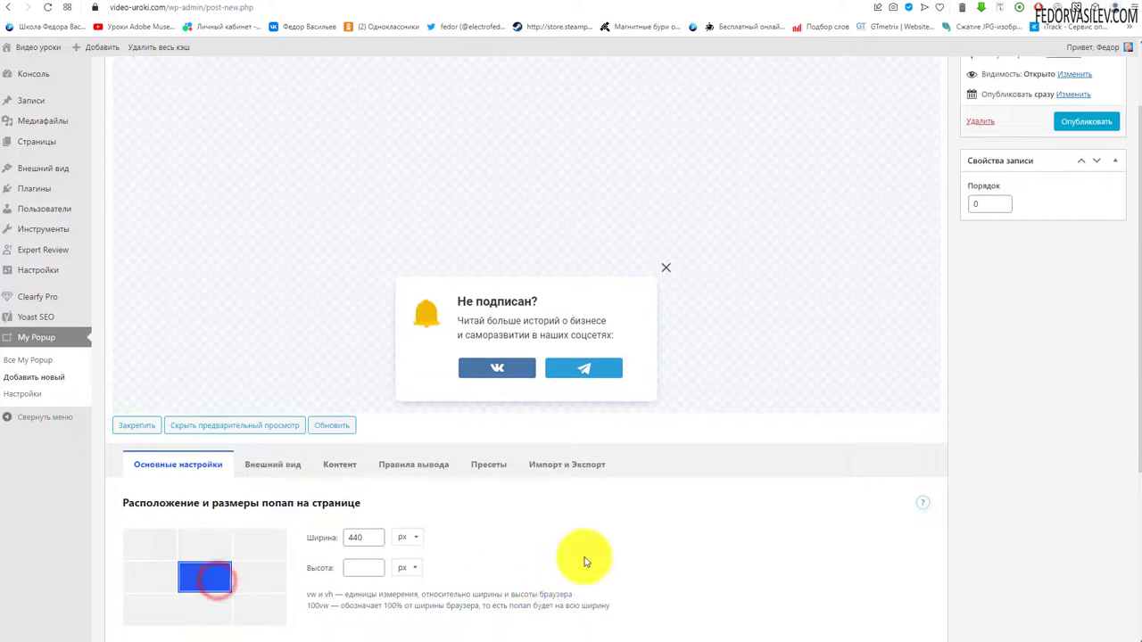
{"action": "scroll", "coordinate": [434, 204], "scroll_direction": "up", "scroll_amount": 1}
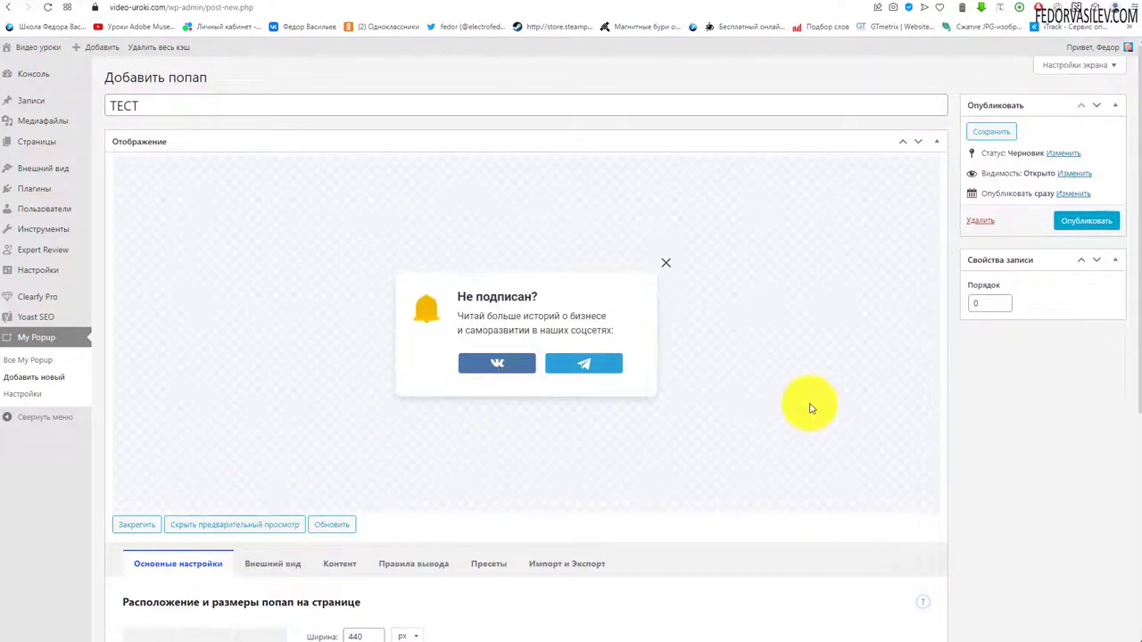
{"action": "scroll", "coordinate": [795, 387], "scroll_direction": "down", "scroll_amount": 4}
{"action": "scroll", "coordinate": [523, 365], "scroll_direction": "up", "scroll_amount": 4}
{"action": "scroll", "coordinate": [508, 354], "scroll_direction": "down", "scroll_amount": 4}
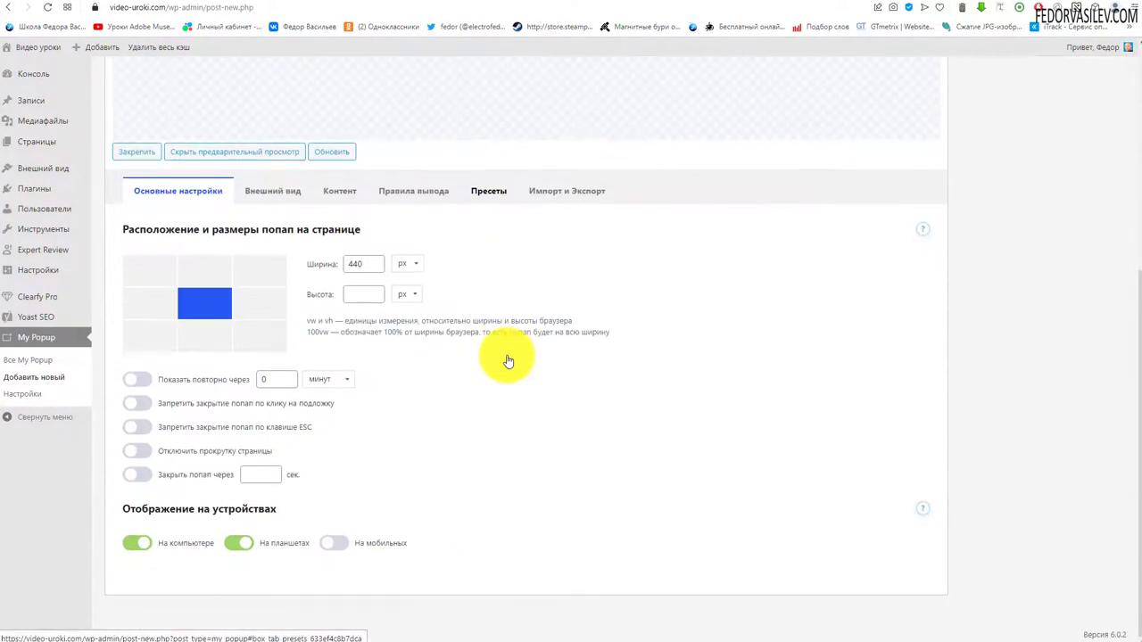
{"action": "scroll", "coordinate": [507, 361], "scroll_direction": "up", "scroll_amount": 4}
{"action": "scroll", "coordinate": [378, 348], "scroll_direction": "down", "scroll_amount": 4}
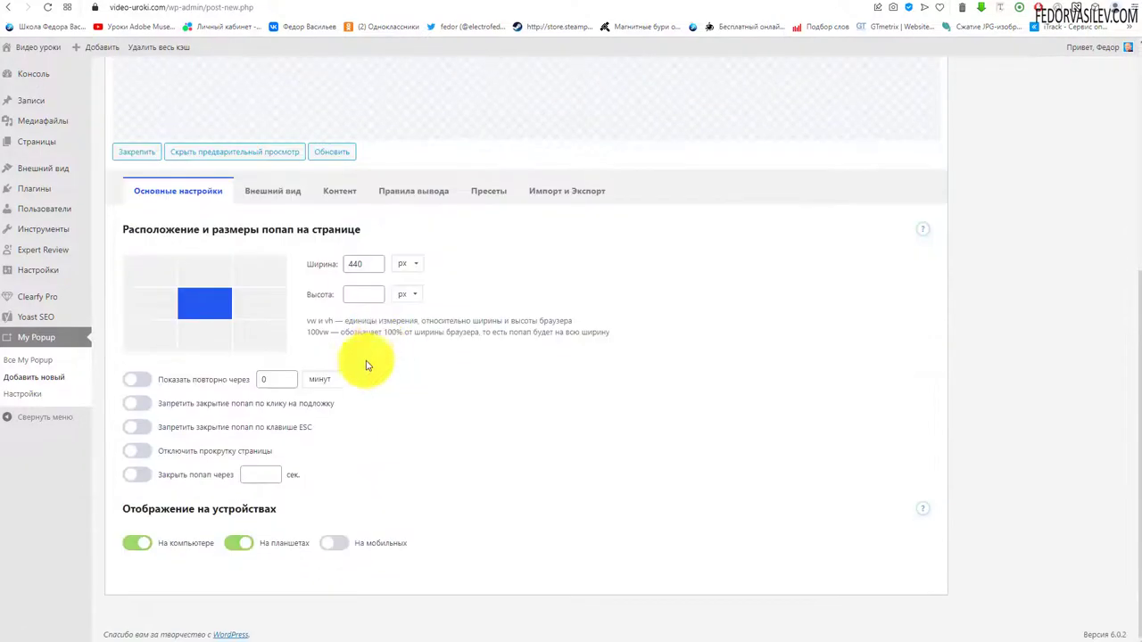
- Turn on the popup's repeated display (Показать повторно через) and look at its time units
{"action": "left_click", "coordinate": [138, 380]}
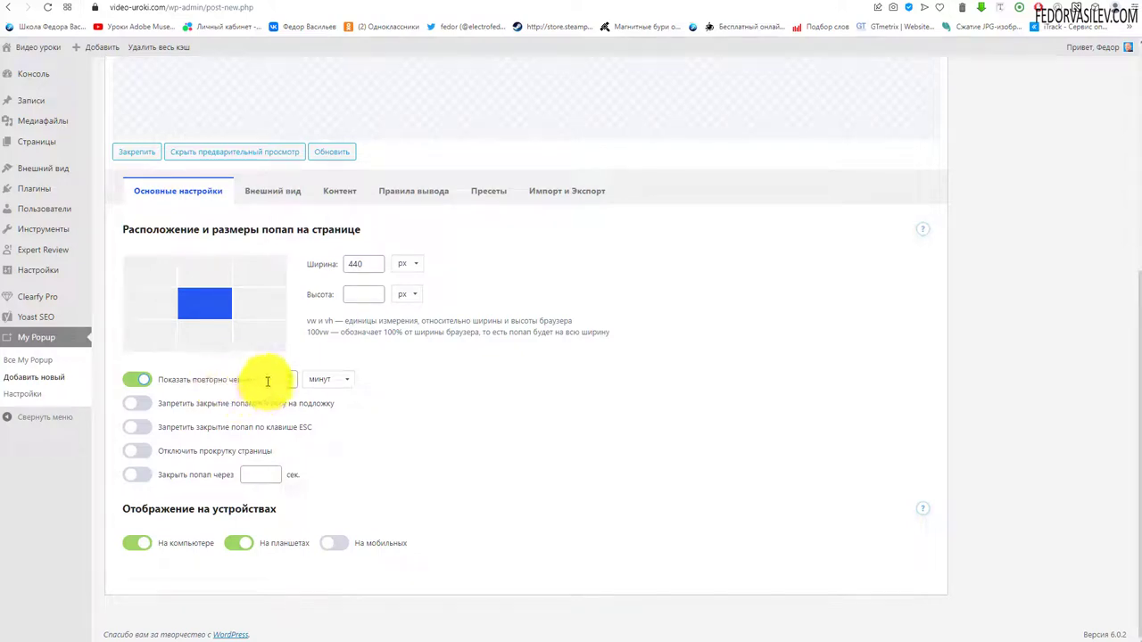
{"action": "left_click", "coordinate": [329, 378]}
{"action": "left_click", "coordinate": [553, 381]}
- Publish the popup and check how it appears across the video-uroki.com home page
{"action": "scroll", "coordinate": [790, 384], "scroll_direction": "up", "scroll_amount": 5}
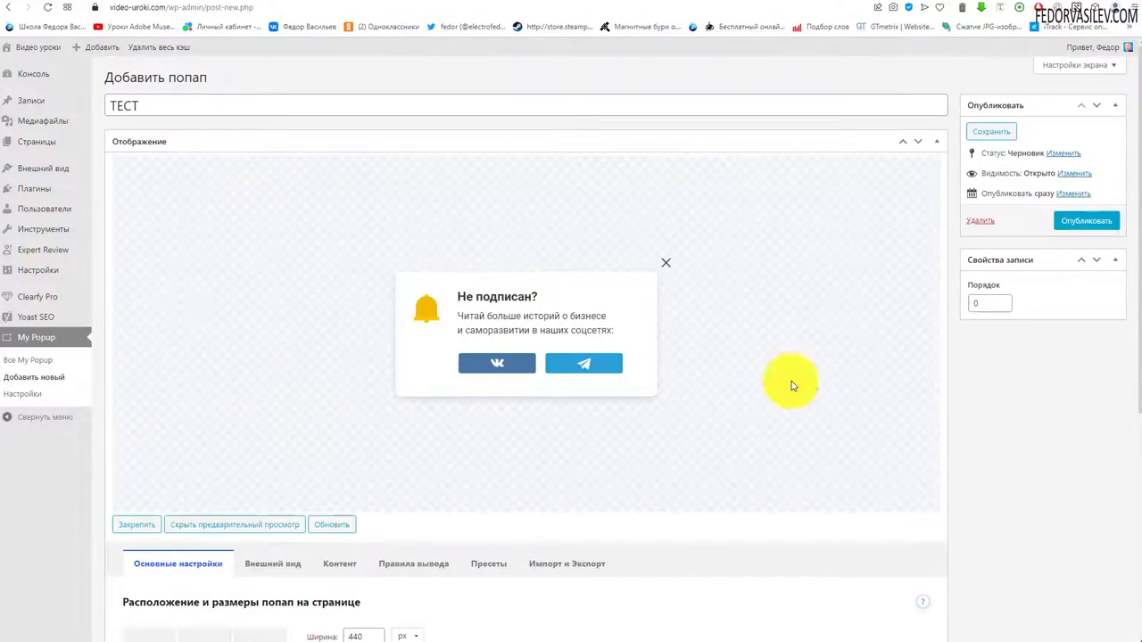
{"action": "left_click", "coordinate": [1066, 220]}
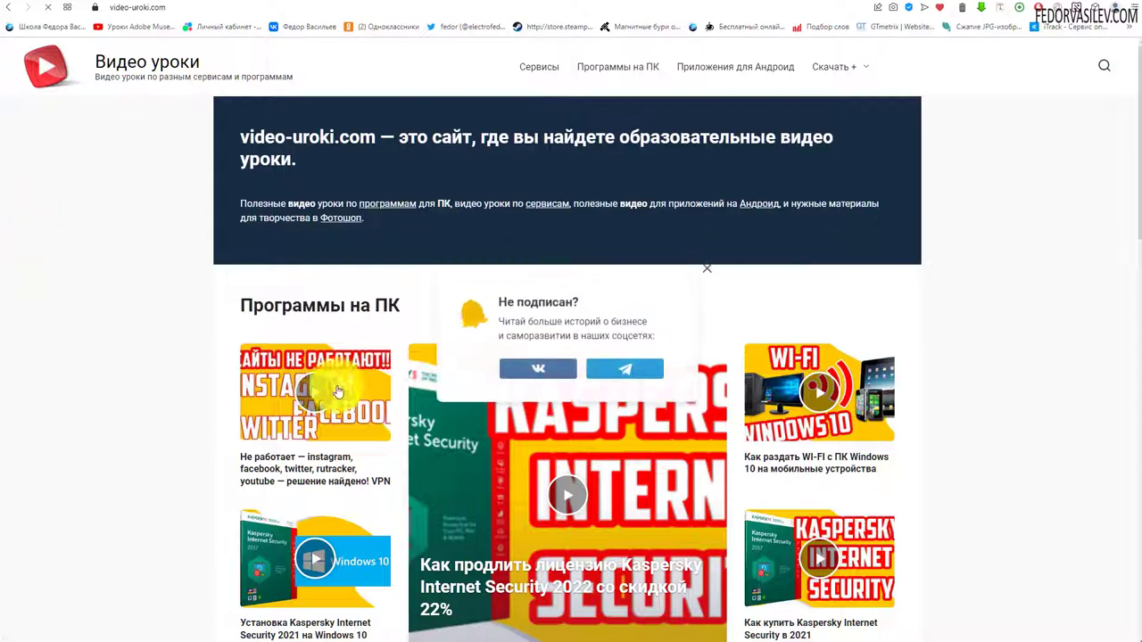
{"action": "scroll", "coordinate": [663, 360], "scroll_direction": "down", "scroll_amount": 10}
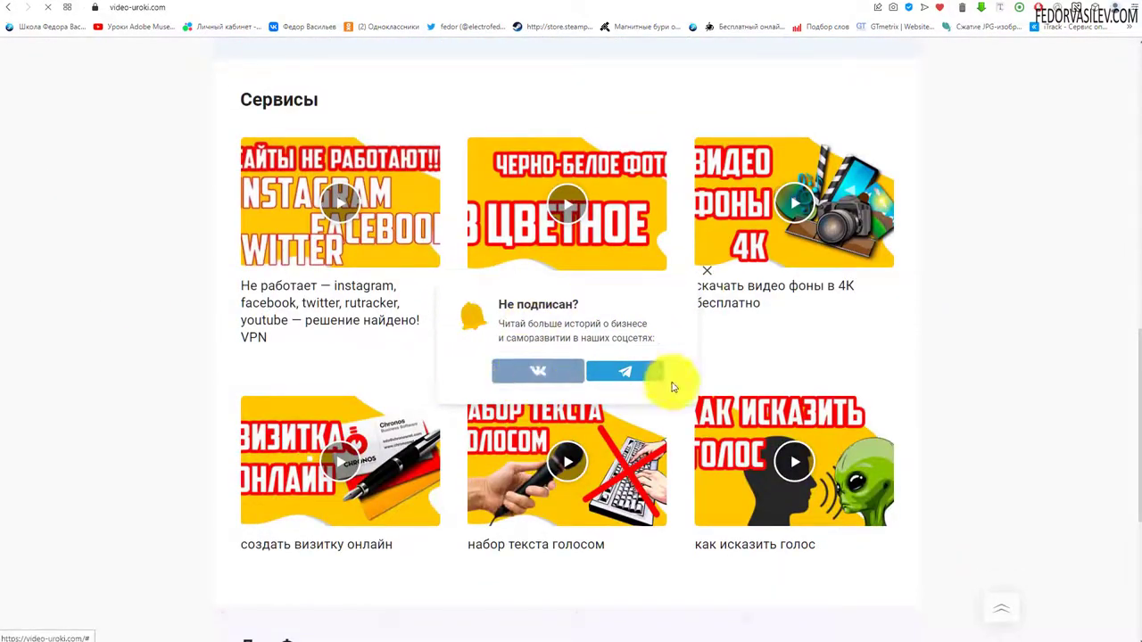
{"action": "scroll", "coordinate": [571, 348], "scroll_direction": "down", "scroll_amount": 5}
- Return to the popup editor and set the repeated display's time unit to days (дней)
{"action": "mouse_move", "coordinate": [306, 10]}
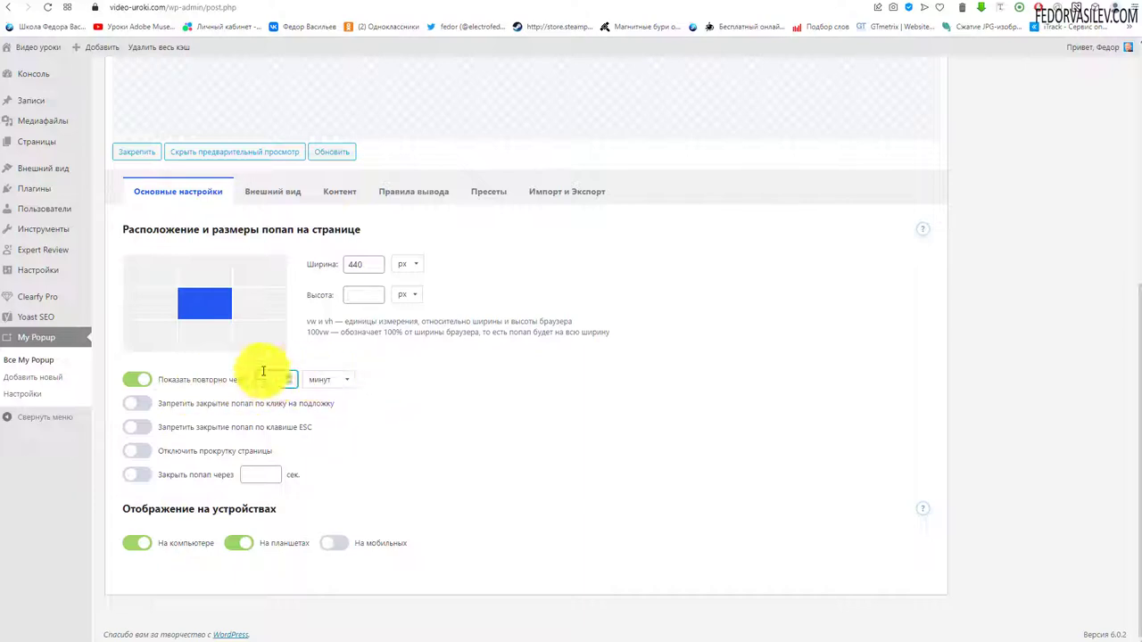
{"action": "left_click", "coordinate": [331, 385]}
{"action": "left_click", "coordinate": [273, 380]}
{"action": "double_click", "coordinate": [296, 379]}
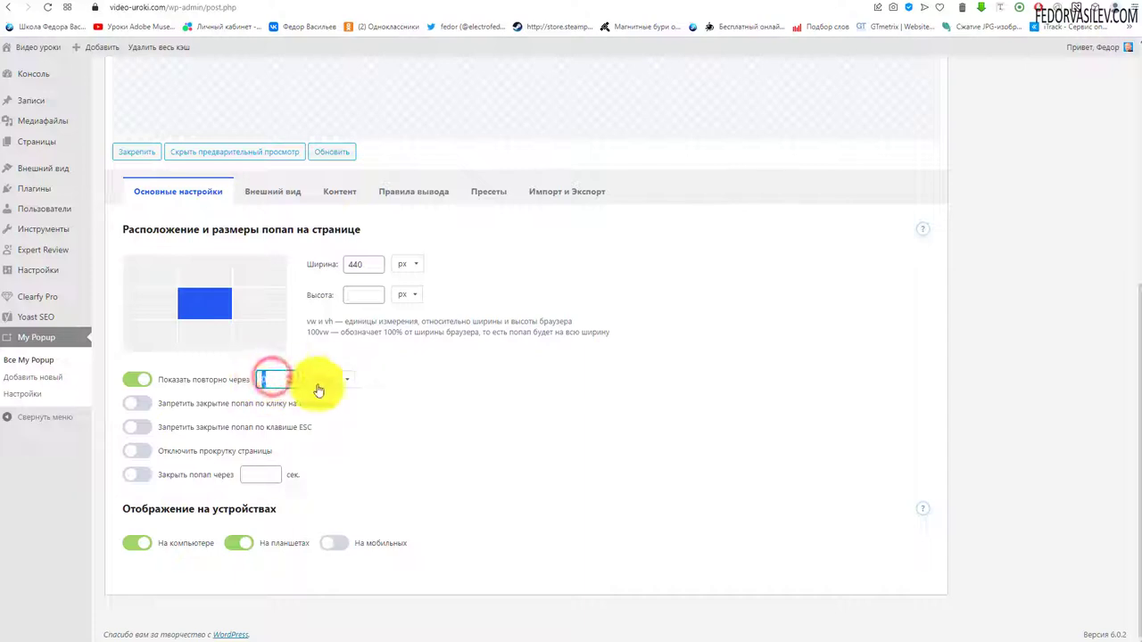
{"action": "left_click", "coordinate": [335, 379]}
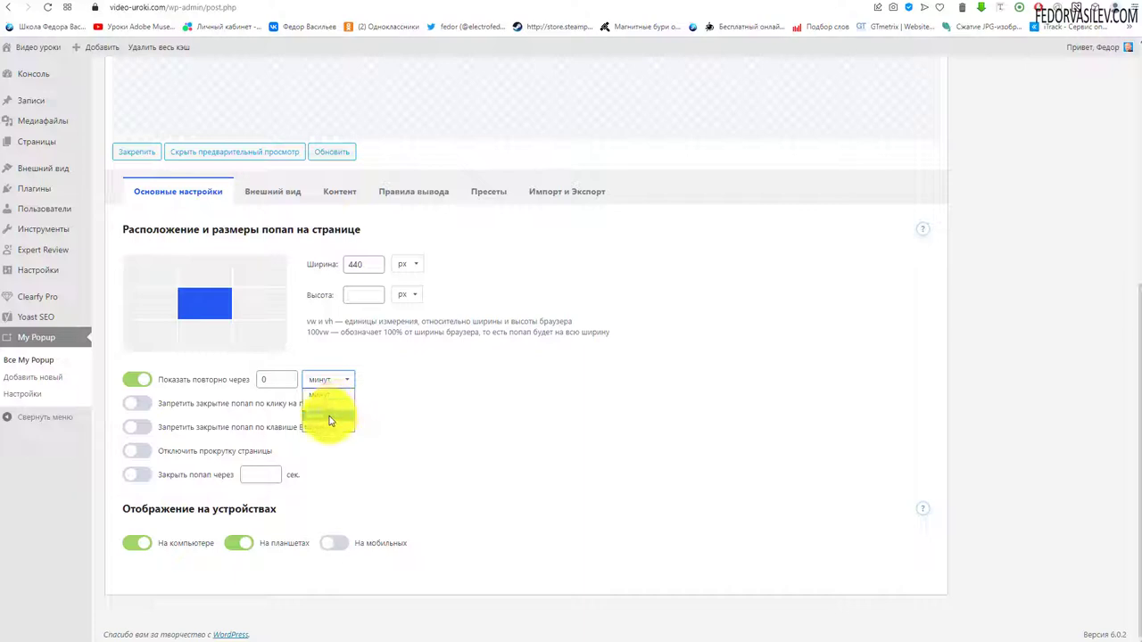
{"action": "left_click", "coordinate": [328, 419]}
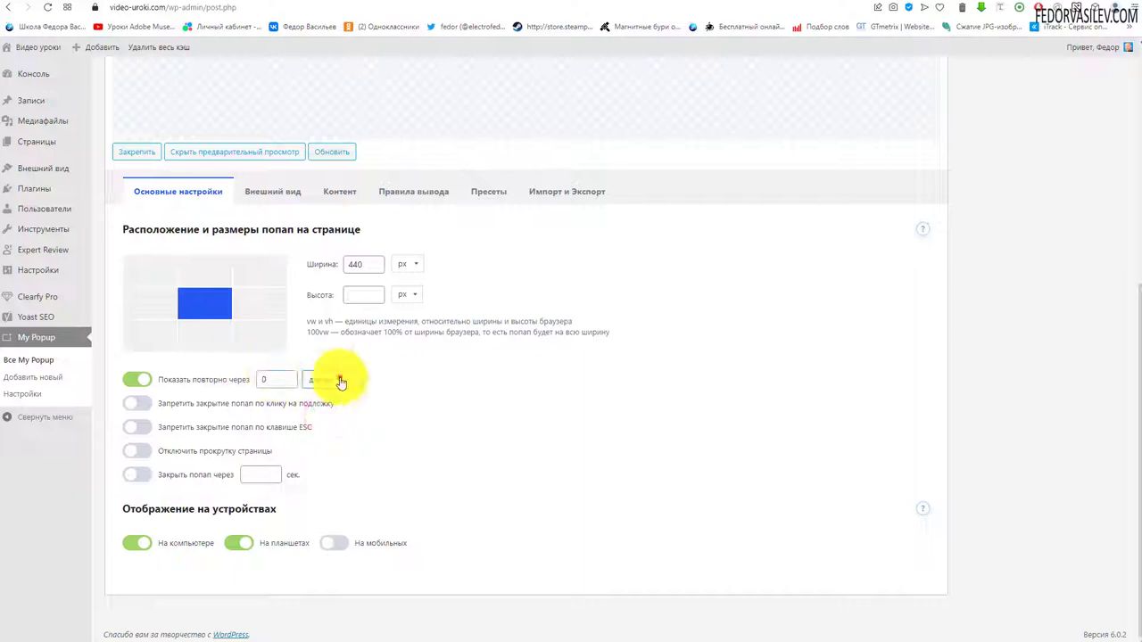
{"action": "left_click", "coordinate": [434, 390]}
- Switch to the site's home page to look at the popup again and return to the editor
{"action": "left_click", "coordinate": [374, 2]}
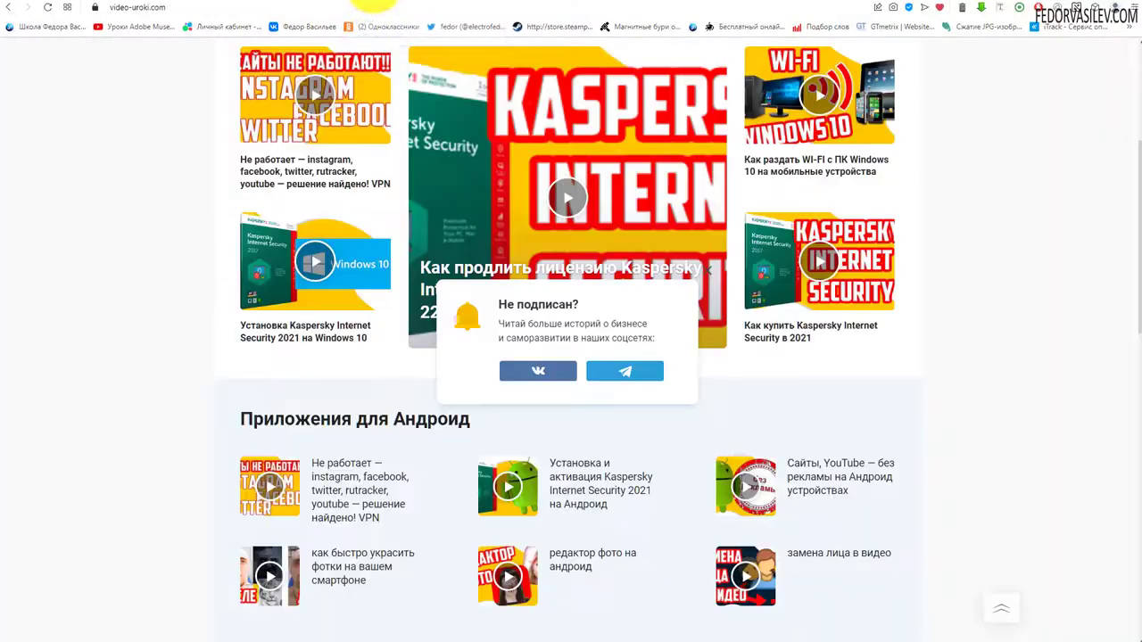
{"action": "scroll", "coordinate": [591, 204], "scroll_direction": "up", "scroll_amount": 1}
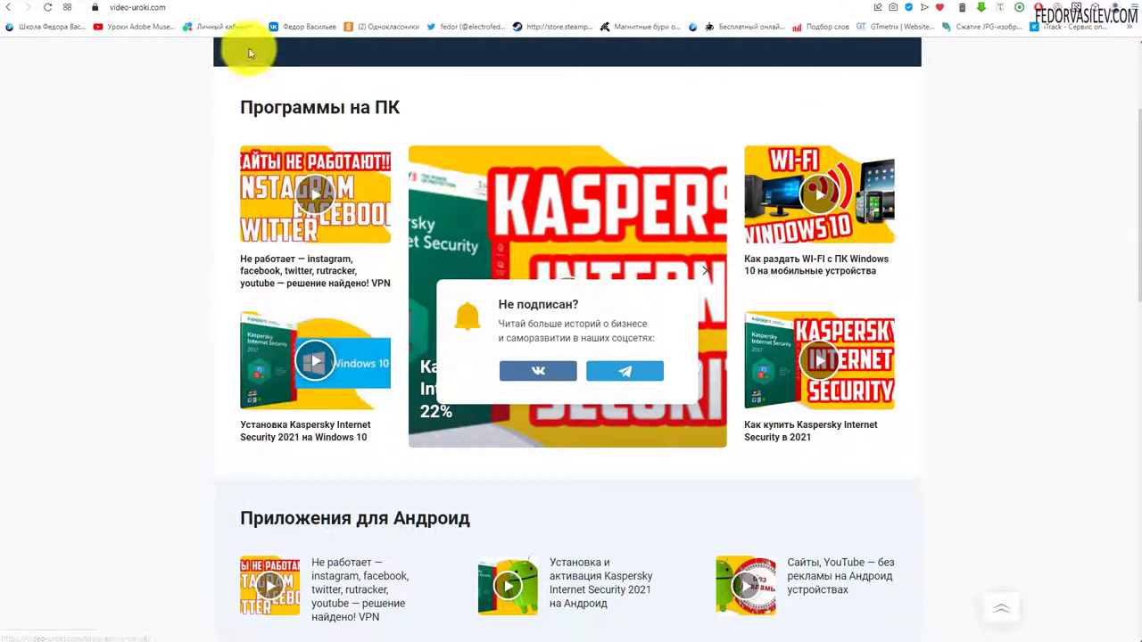
{"action": "left_click", "coordinate": [321, 7]}
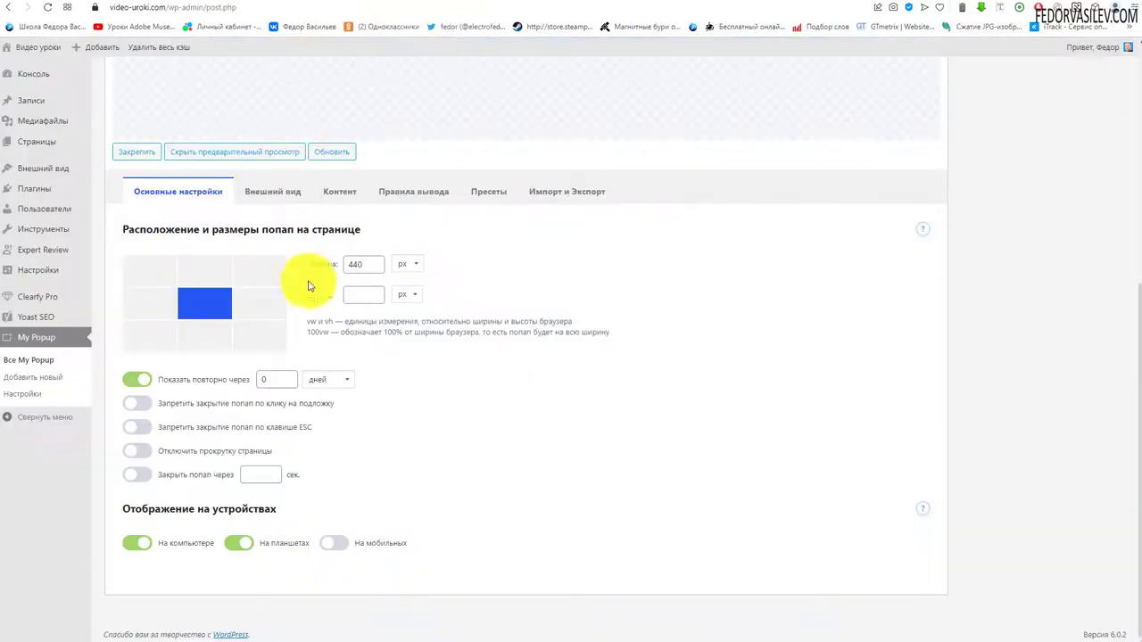
- Enable the background overlay (Включить фоновую подложку) in the appearance settings (Внешний вид) and check it in the preview
{"action": "left_click", "coordinate": [290, 195]}
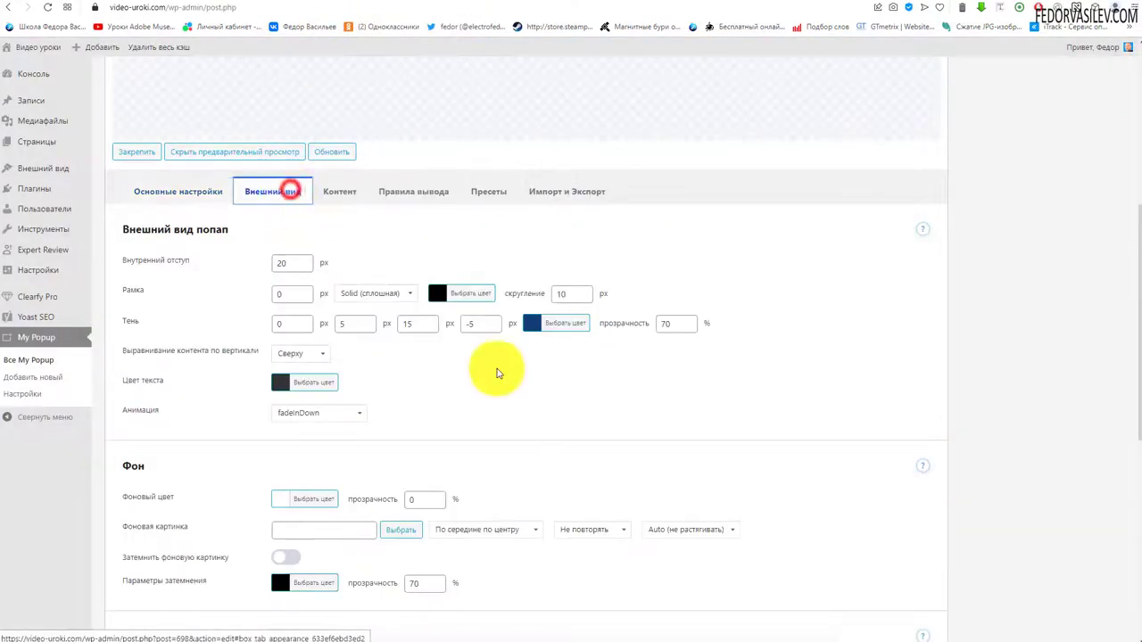
{"action": "scroll", "coordinate": [571, 366], "scroll_direction": "down", "scroll_amount": 6}
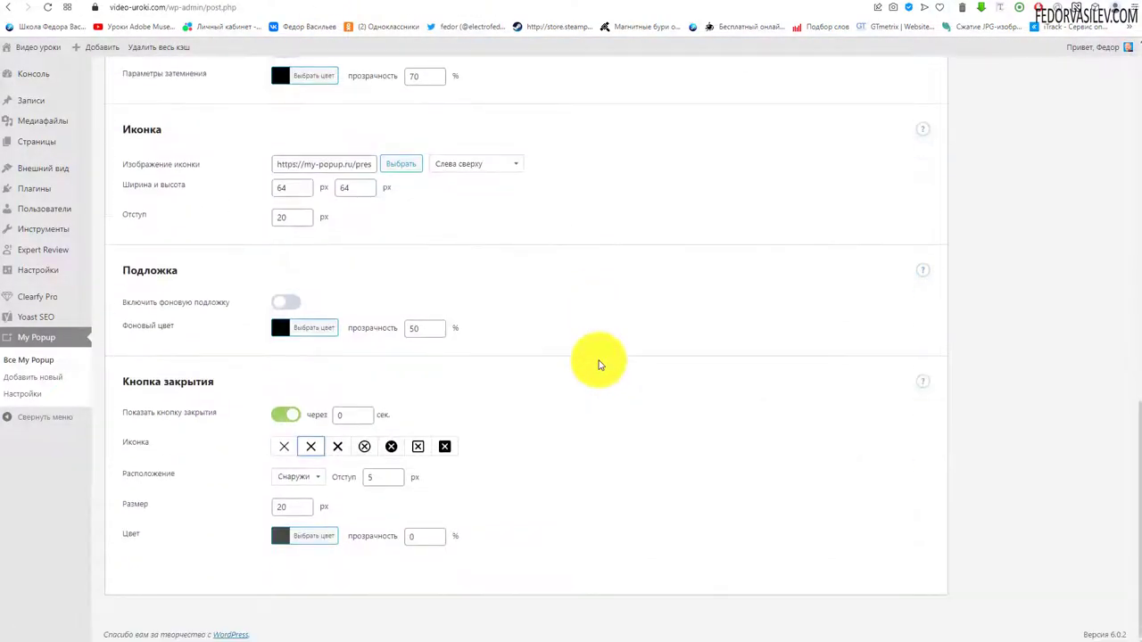
{"action": "left_click", "coordinate": [287, 303]}
{"action": "scroll", "coordinate": [259, 376], "scroll_direction": "up", "scroll_amount": 1}
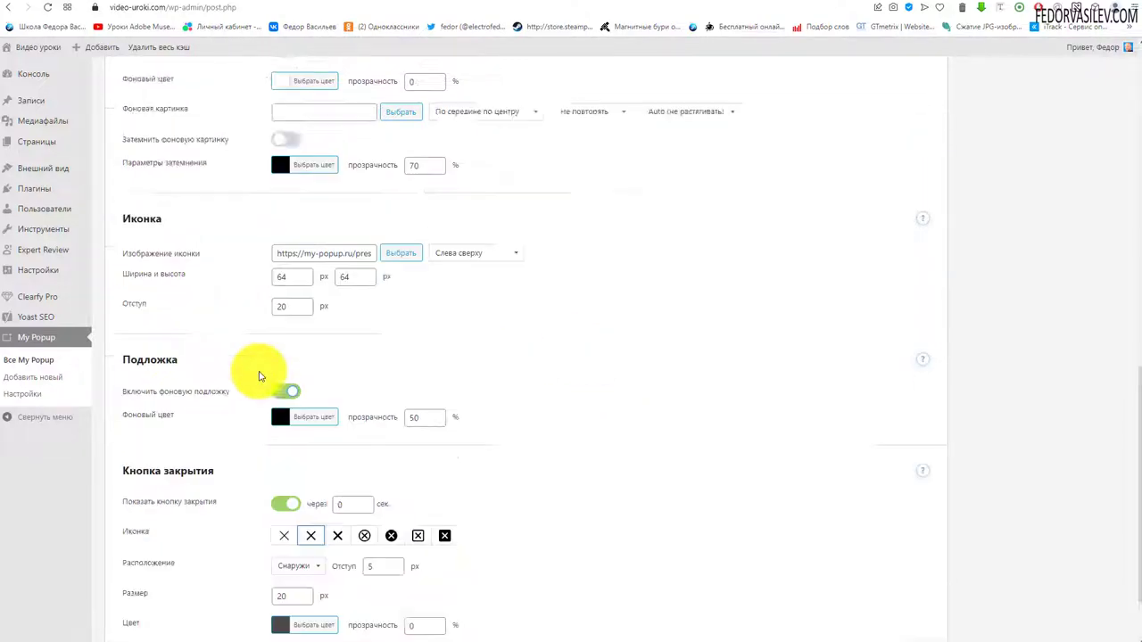
{"action": "scroll", "coordinate": [259, 375], "scroll_direction": "up", "scroll_amount": 9}
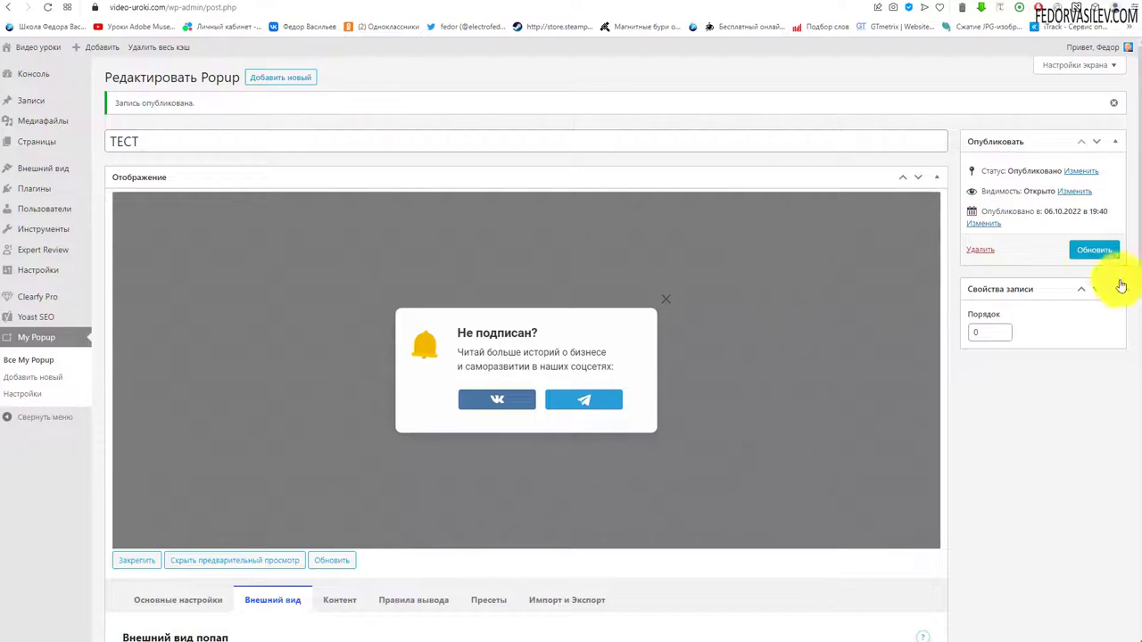
- Update the popup and reload the site's home page to test closing it through the overlay
{"action": "left_click", "coordinate": [1089, 250]}
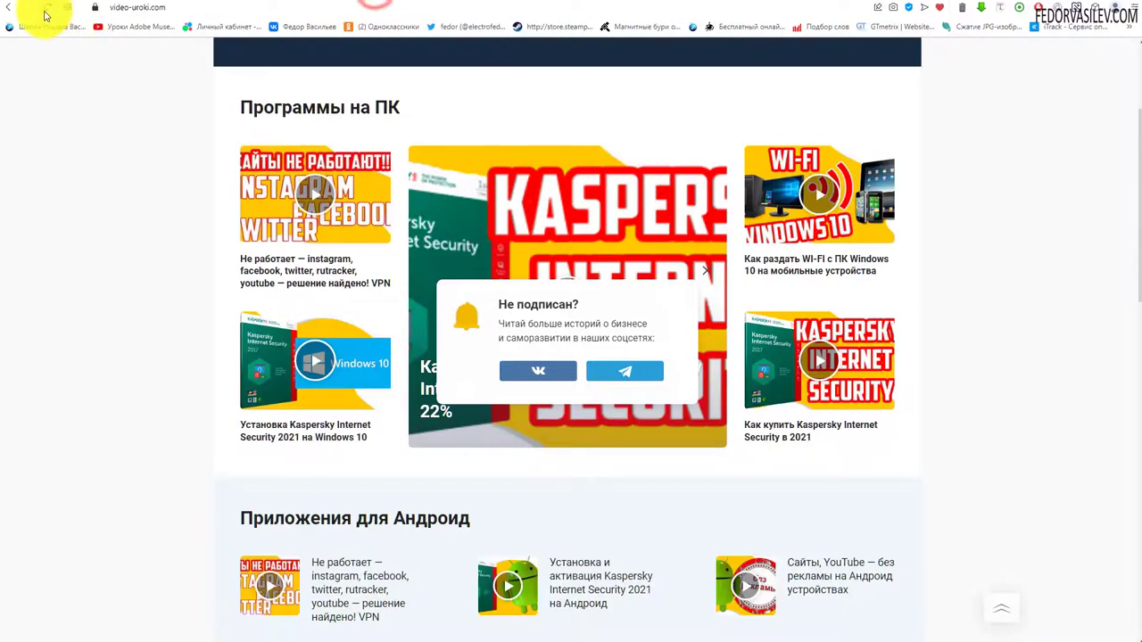
{"action": "left_click", "coordinate": [45, 8]}
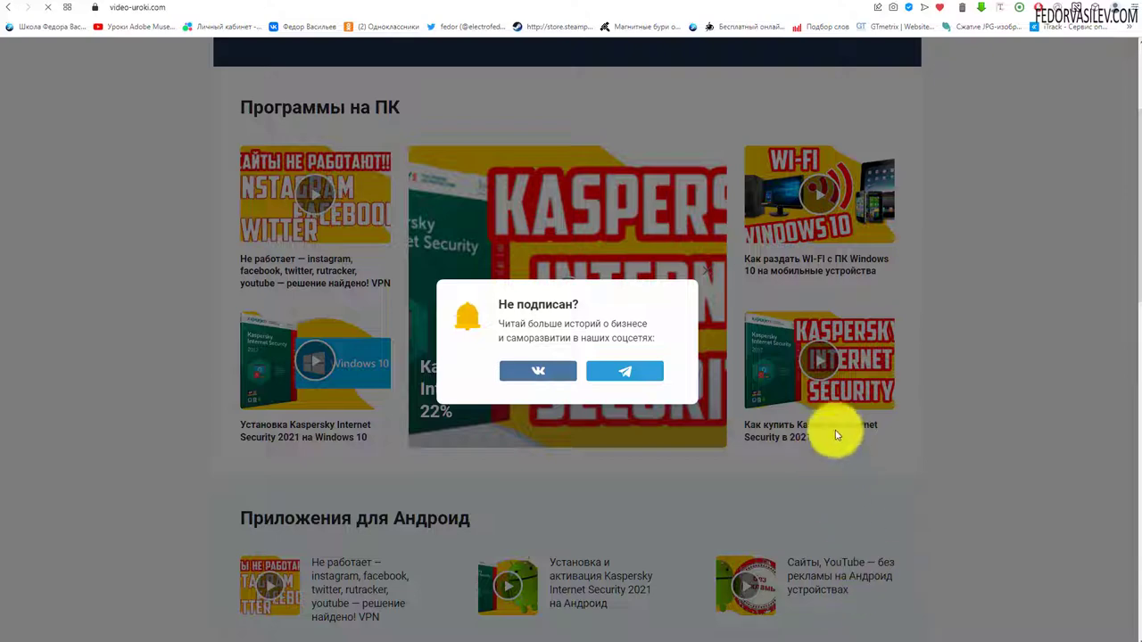
{"action": "left_click", "coordinate": [932, 344]}
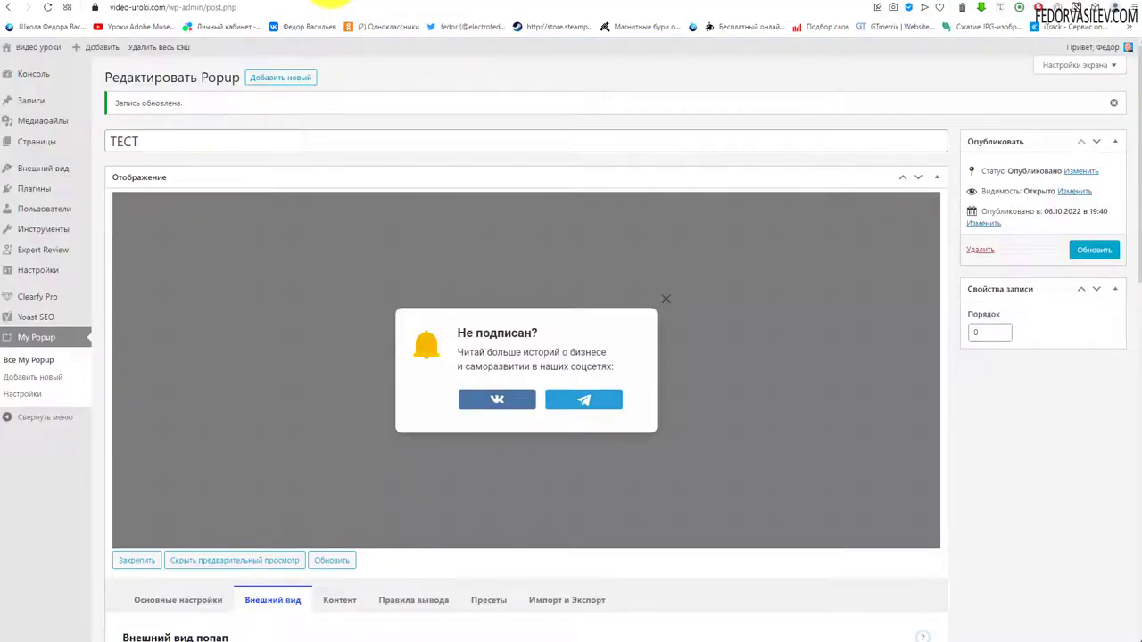
- Return to the basic settings, forbid closing the popup through the overlay or ESC, and disable page scrolling (Отключить прокрутку страницы)
{"action": "scroll", "coordinate": [275, 313], "scroll_direction": "down", "scroll_amount": 5}
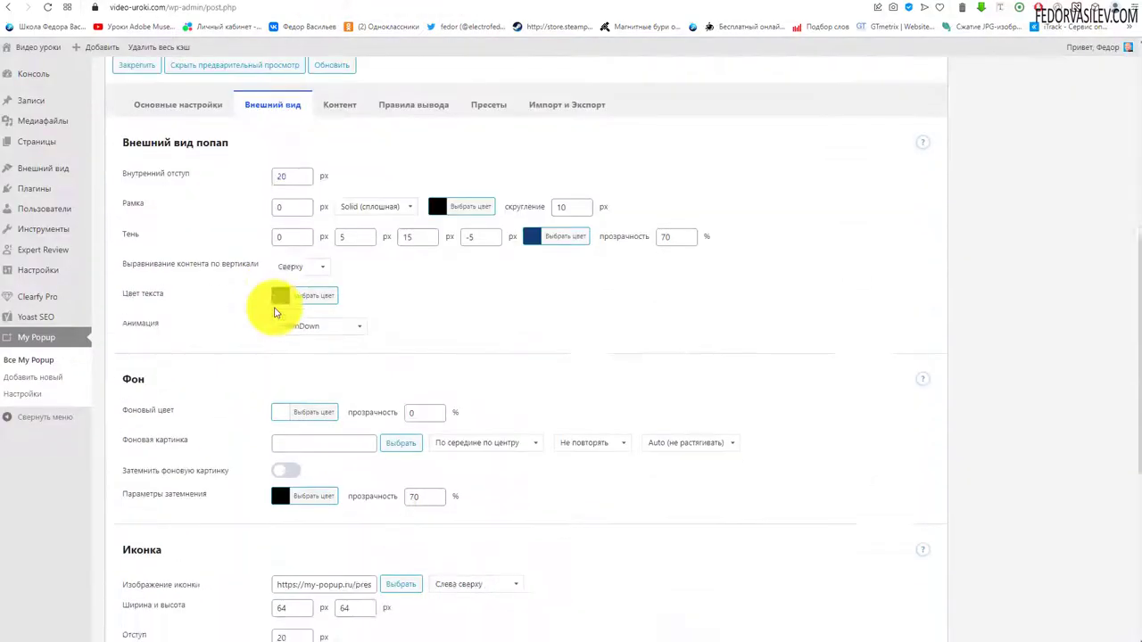
{"action": "scroll", "coordinate": [279, 308], "scroll_direction": "down", "scroll_amount": 4}
{"action": "scroll", "coordinate": [268, 304], "scroll_direction": "up", "scroll_amount": 8}
{"action": "left_click", "coordinate": [145, 382]}
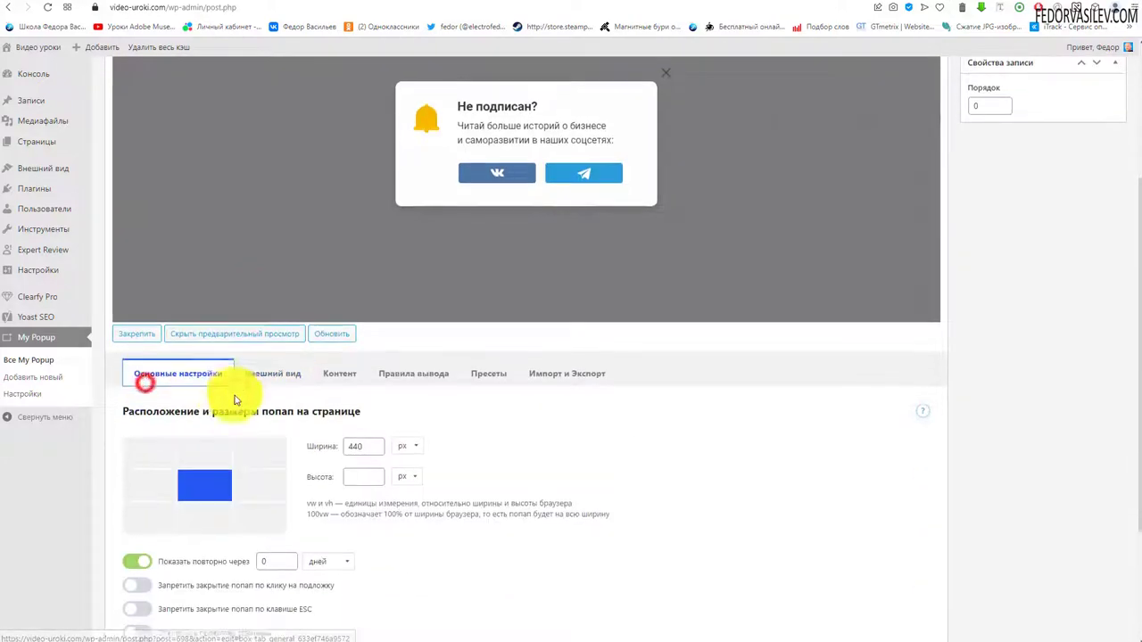
{"action": "scroll", "coordinate": [235, 400], "scroll_direction": "down", "scroll_amount": 2}
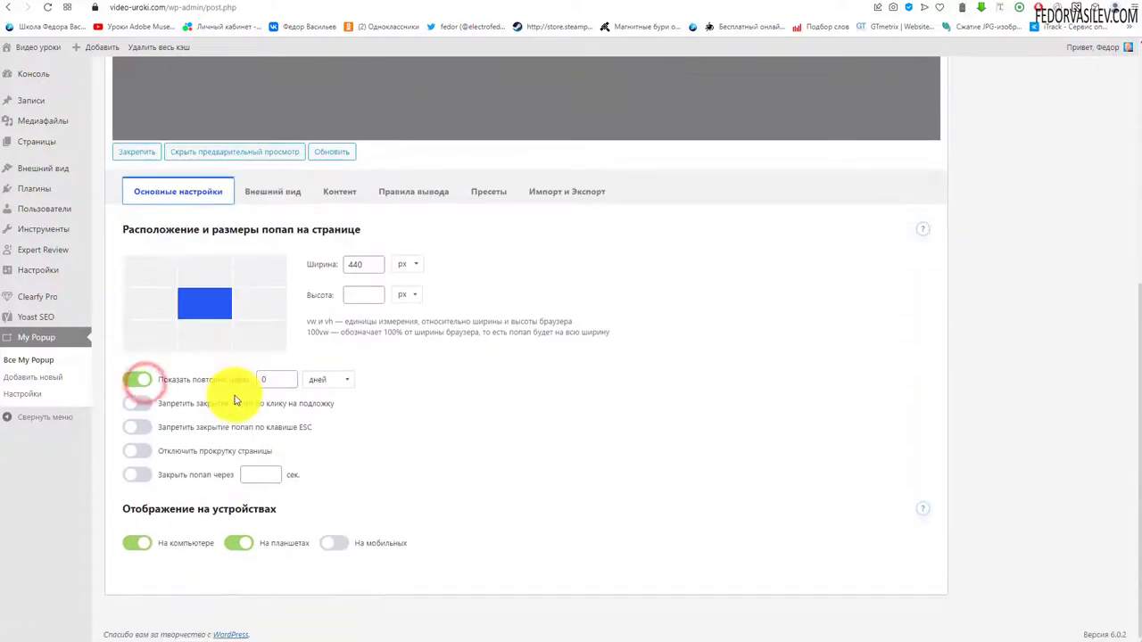
{"action": "left_click", "coordinate": [148, 409]}
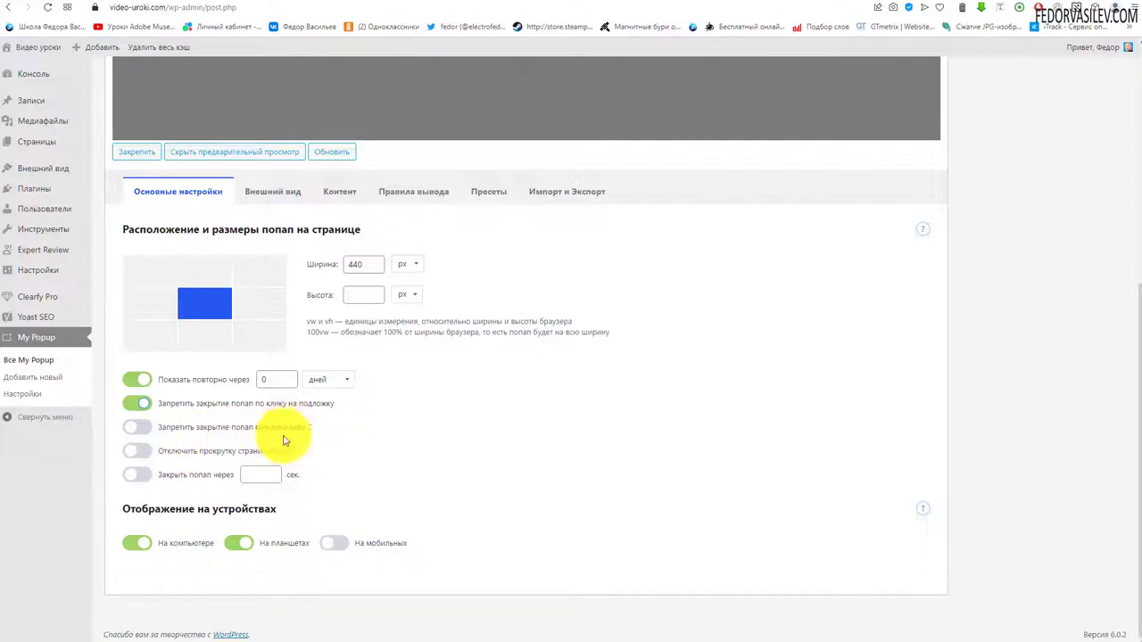
{"action": "left_click", "coordinate": [152, 425]}
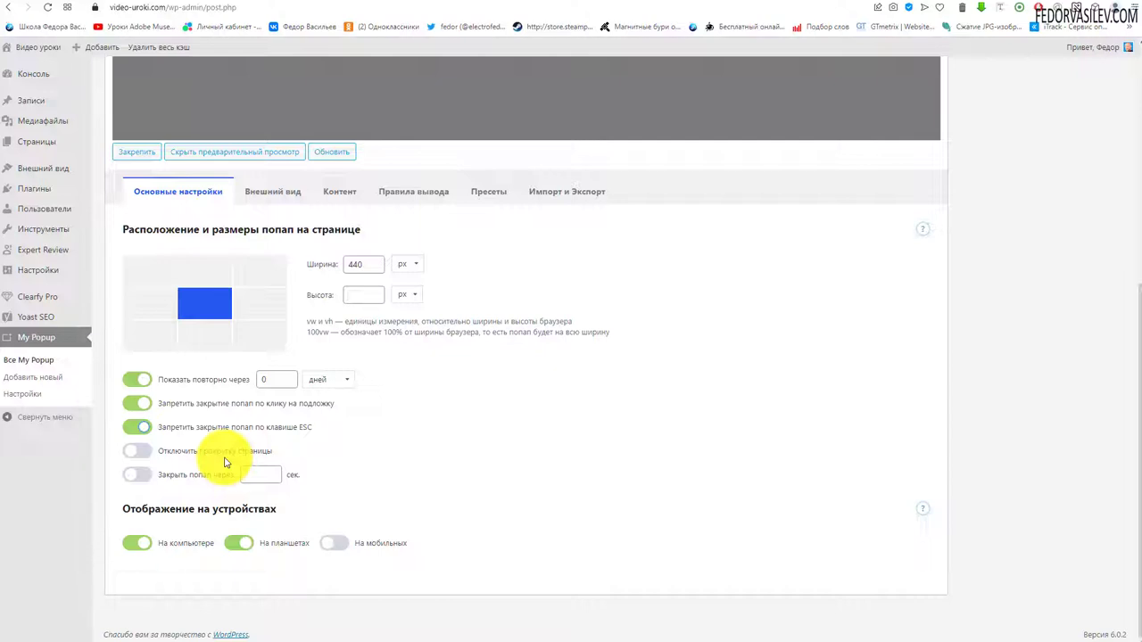
{"action": "left_click", "coordinate": [140, 453]}
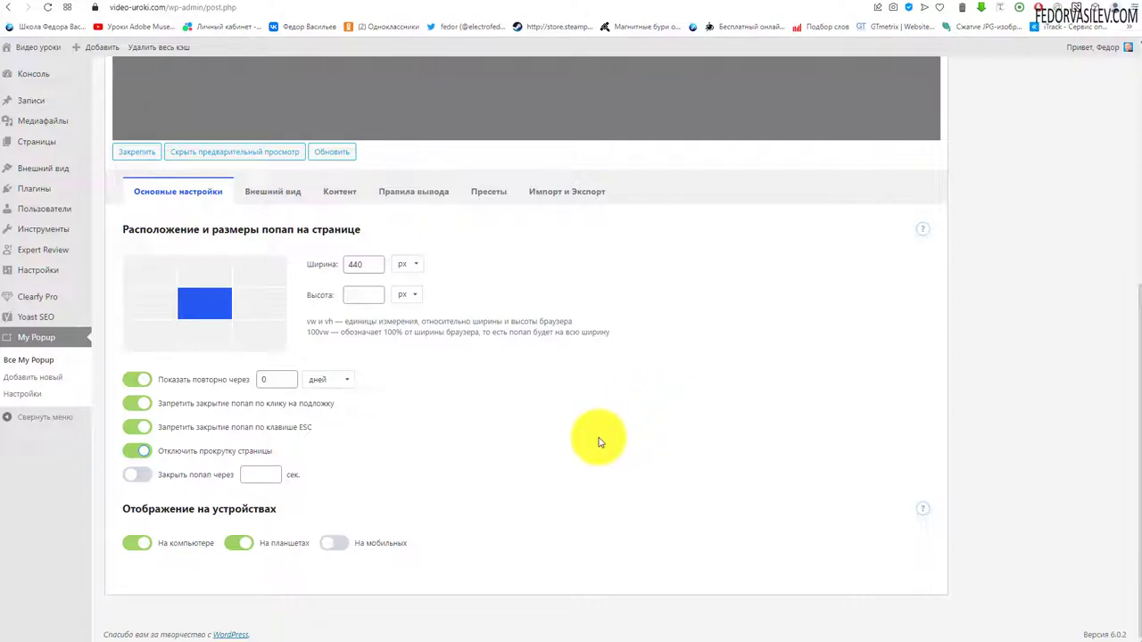
- Try the timed closing option (Закрыть попап через) and its seconds value
{"action": "left_click", "coordinate": [249, 471]}
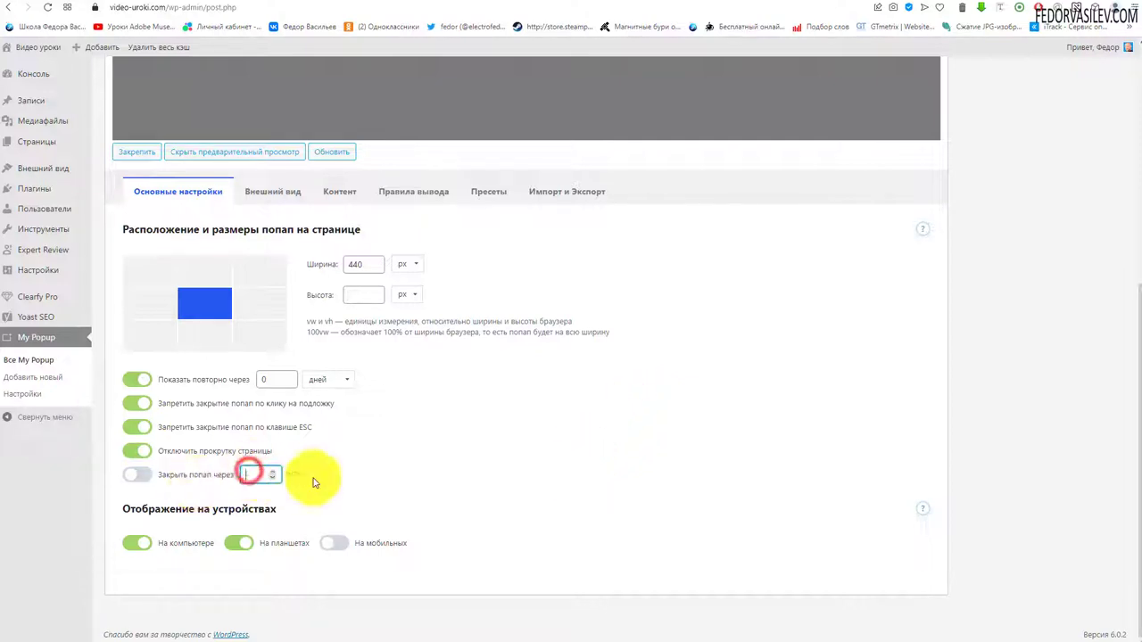
{"action": "left_click", "coordinate": [138, 477]}
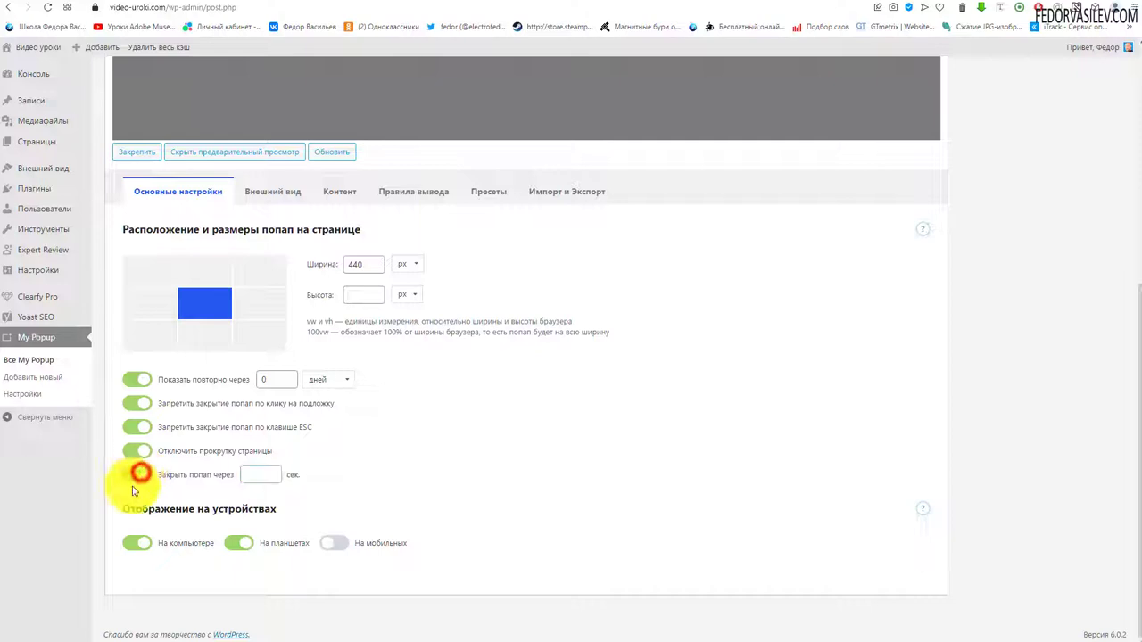
{"action": "left_click", "coordinate": [264, 473]}
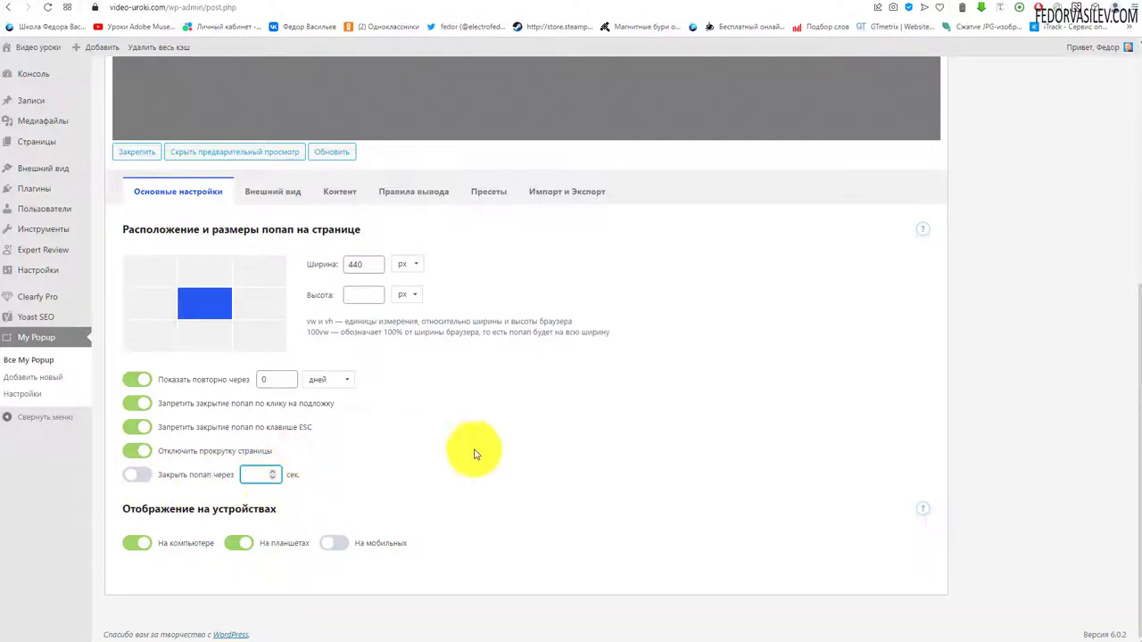
- Try the device display options for computers, tablets and mobiles (На компьютере, На планшетах, На мобильных)
{"action": "left_click", "coordinate": [135, 546]}
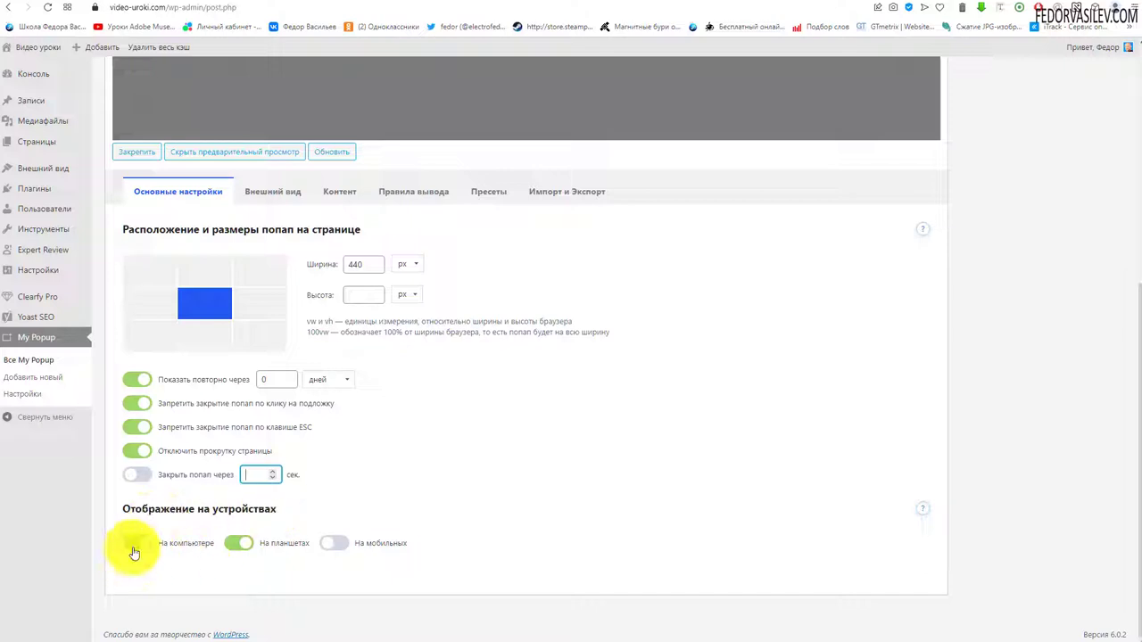
{"action": "left_click", "coordinate": [138, 545]}
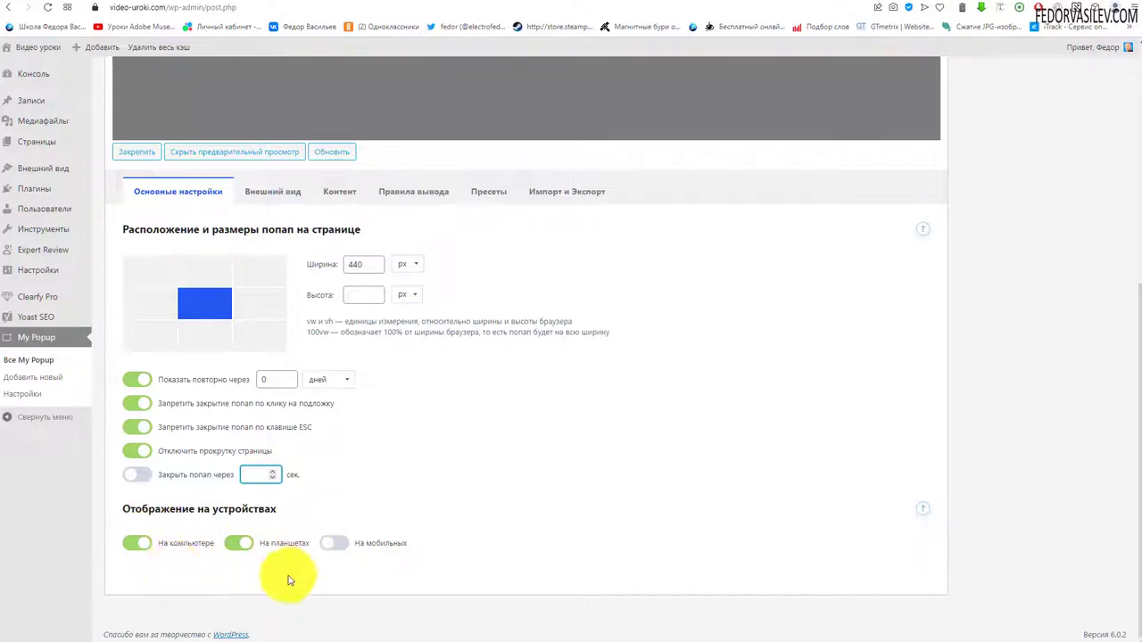
{"action": "left_click", "coordinate": [239, 543]}
{"action": "left_click", "coordinate": [136, 544]}
{"action": "left_click", "coordinate": [330, 545]}
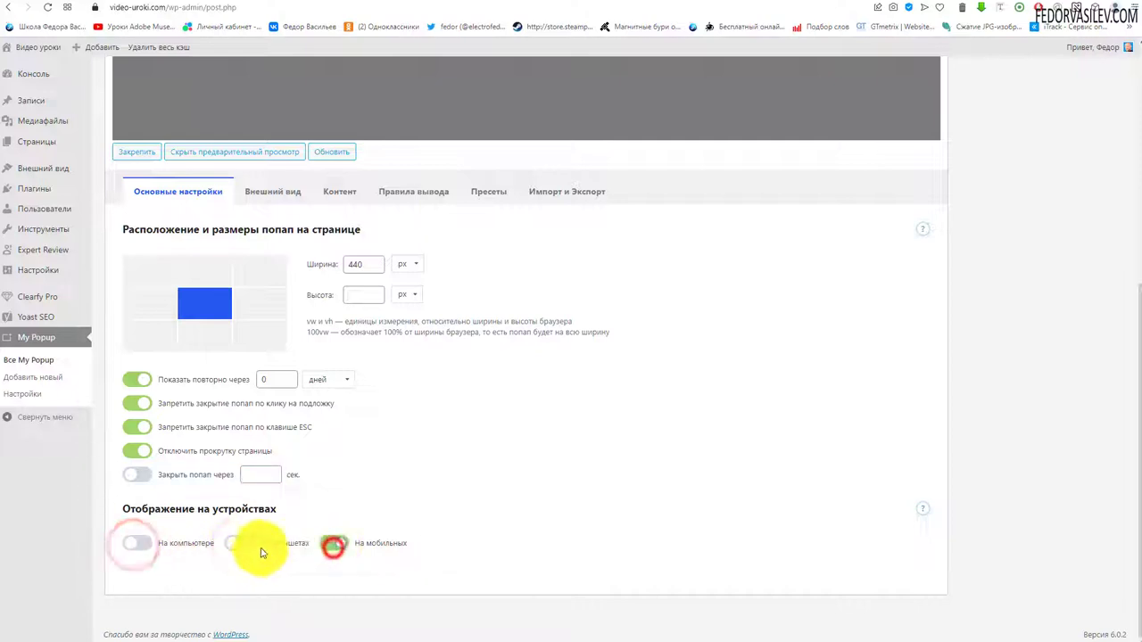
{"action": "left_click", "coordinate": [136, 543]}
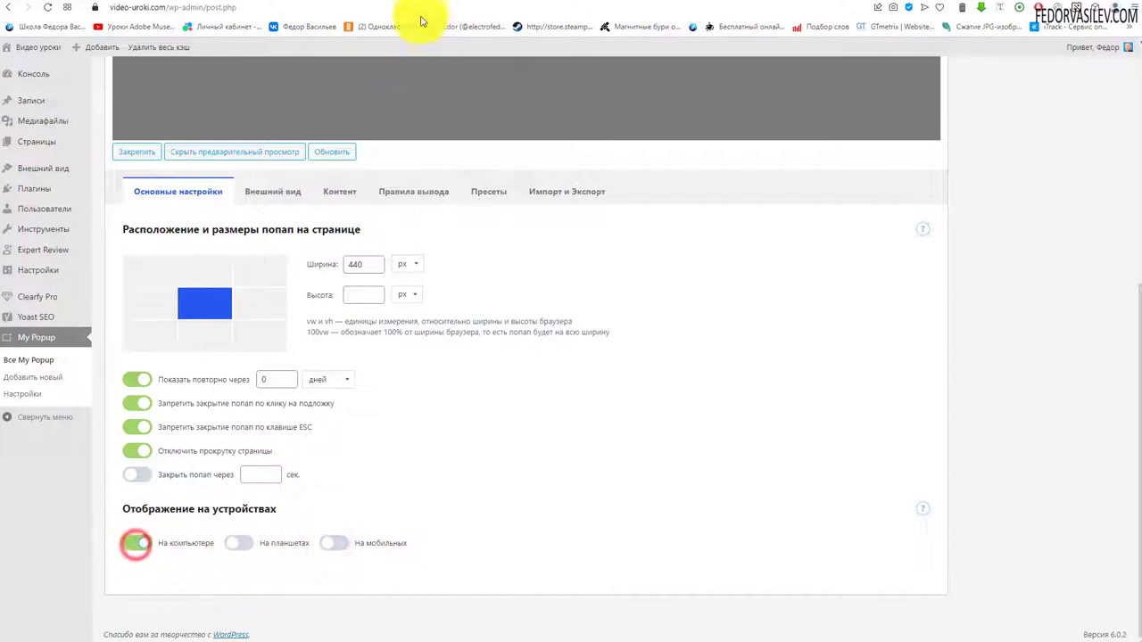
- Look at the popup on the site's home page and review the popup's appearance settings (Внешний вид)
{"action": "left_click", "coordinate": [375, 2]}
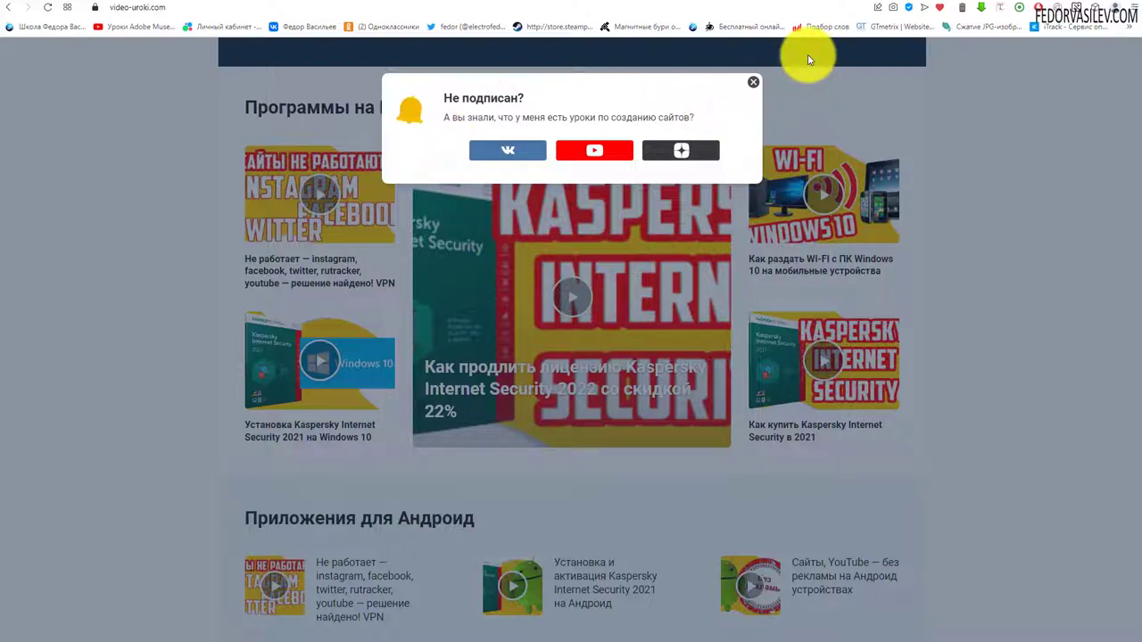
{"action": "left_click", "coordinate": [333, 3]}
{"action": "left_click", "coordinate": [284, 190]}
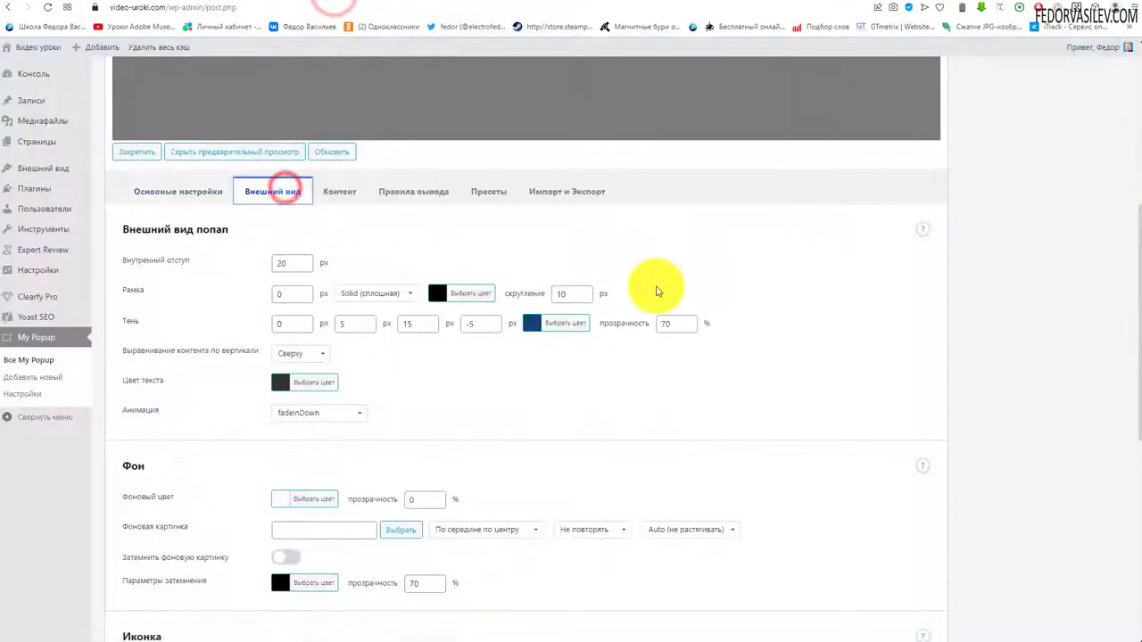
{"action": "scroll", "coordinate": [209, 285], "scroll_direction": "down", "scroll_amount": 3}
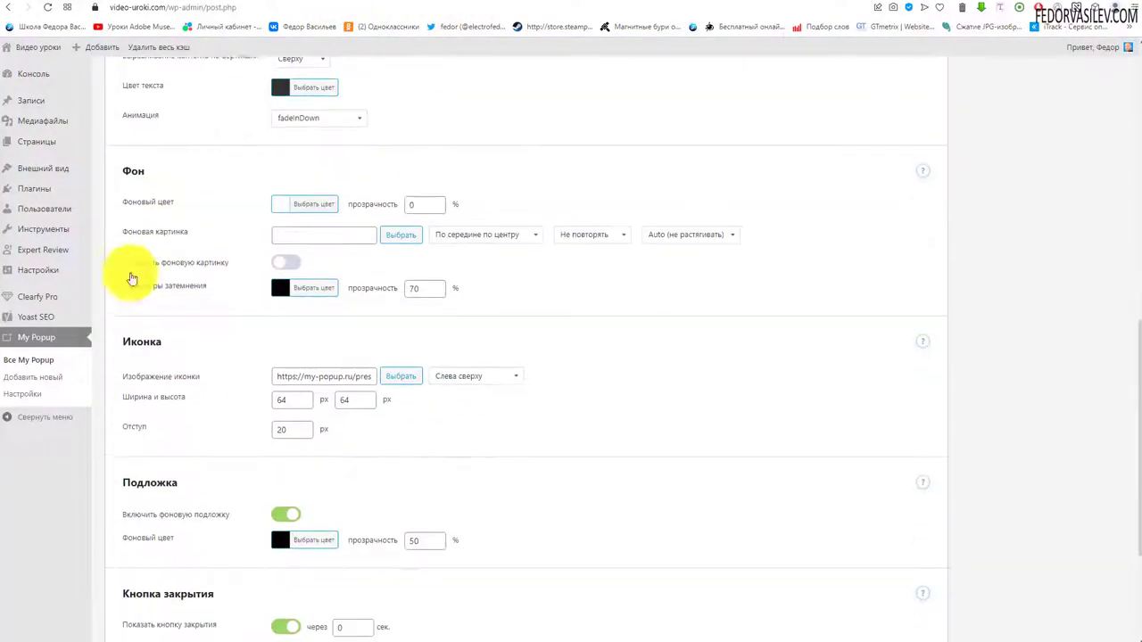
{"action": "scroll", "coordinate": [280, 484], "scroll_direction": "up", "scroll_amount": 5}
{"action": "scroll", "coordinate": [129, 303], "scroll_direction": "down", "scroll_amount": 2}
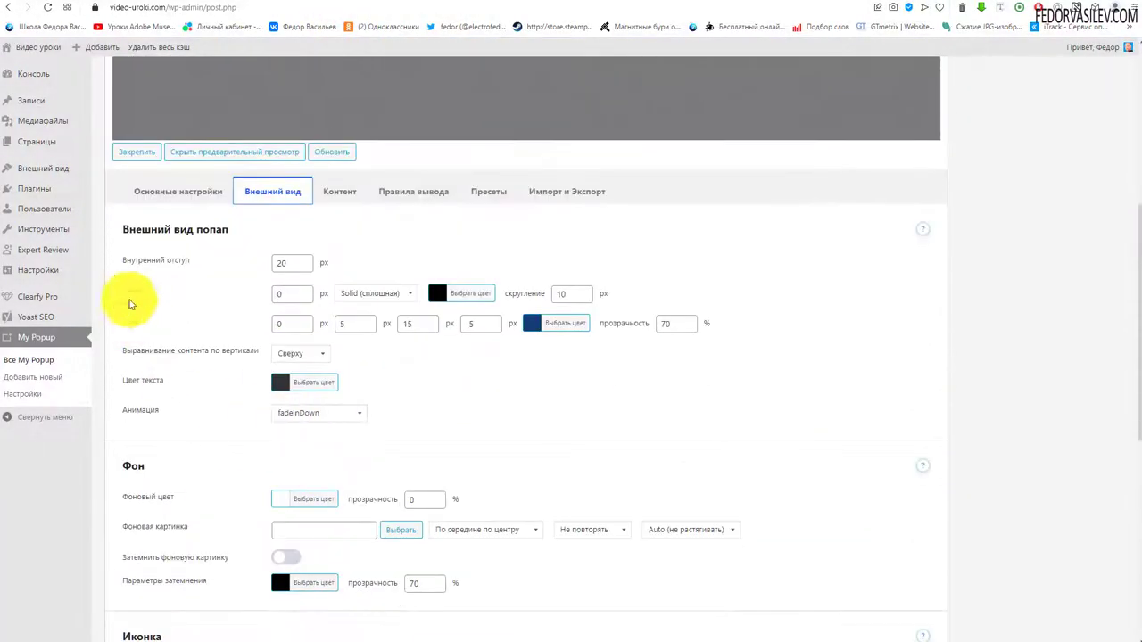
- Try an inner padding (Внутренний отступ) of 10 px for the popup and set it back to 20 px
{"action": "scroll", "coordinate": [223, 322], "scroll_direction": "up", "scroll_amount": 2}
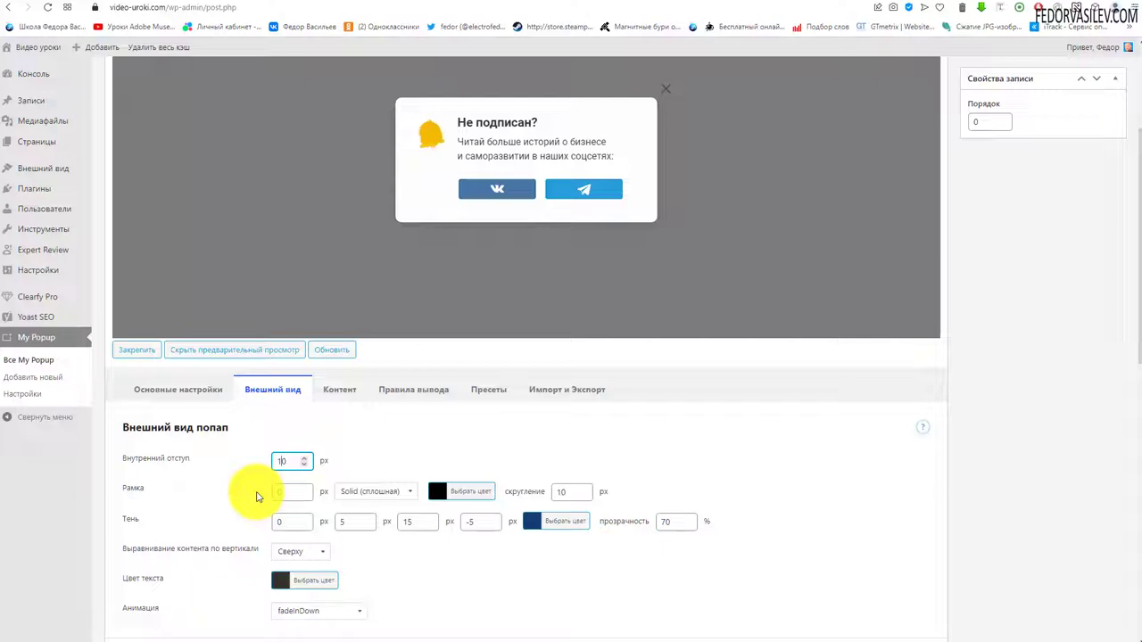
{"action": "type", "text": "0"}
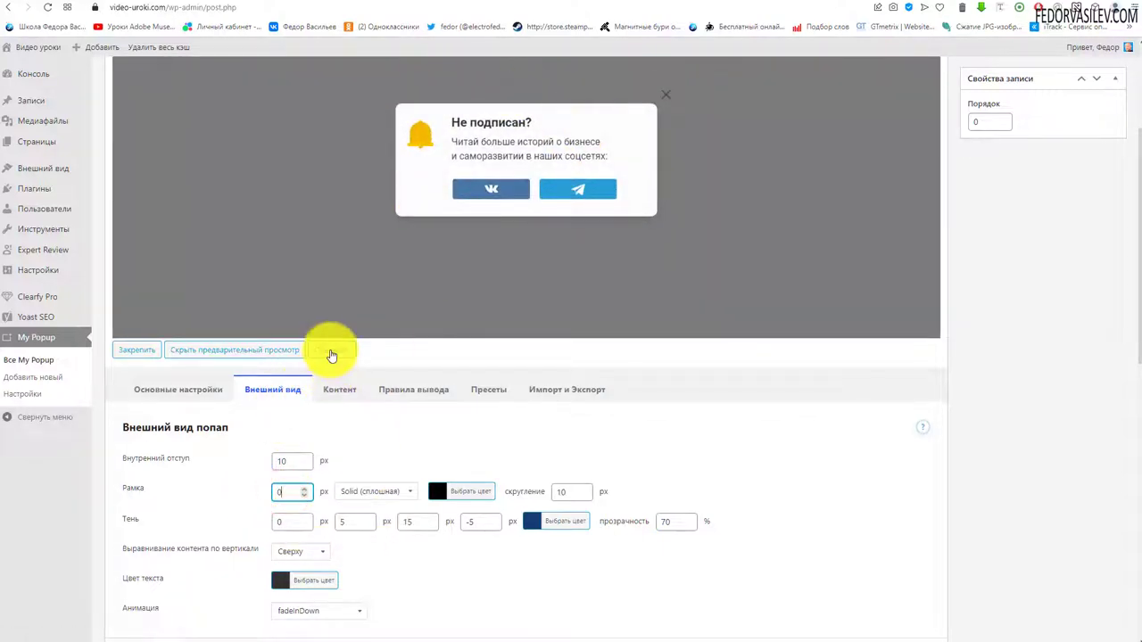
{"action": "left_click", "coordinate": [283, 491]}
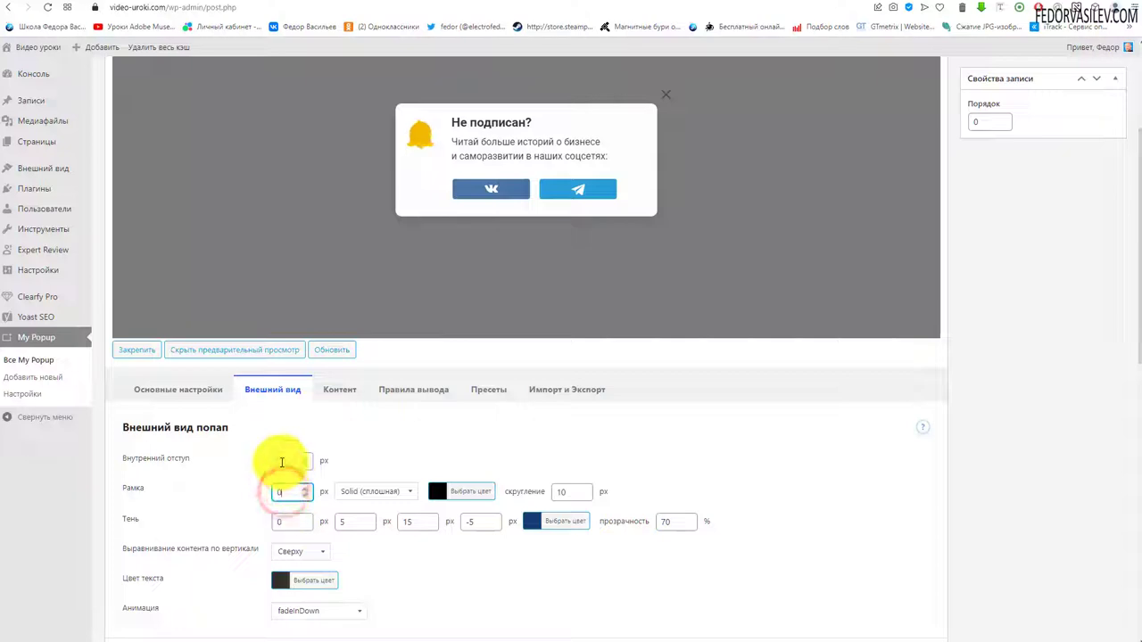
{"action": "left_click", "coordinate": [281, 462]}
{"action": "type", "text": "20"}
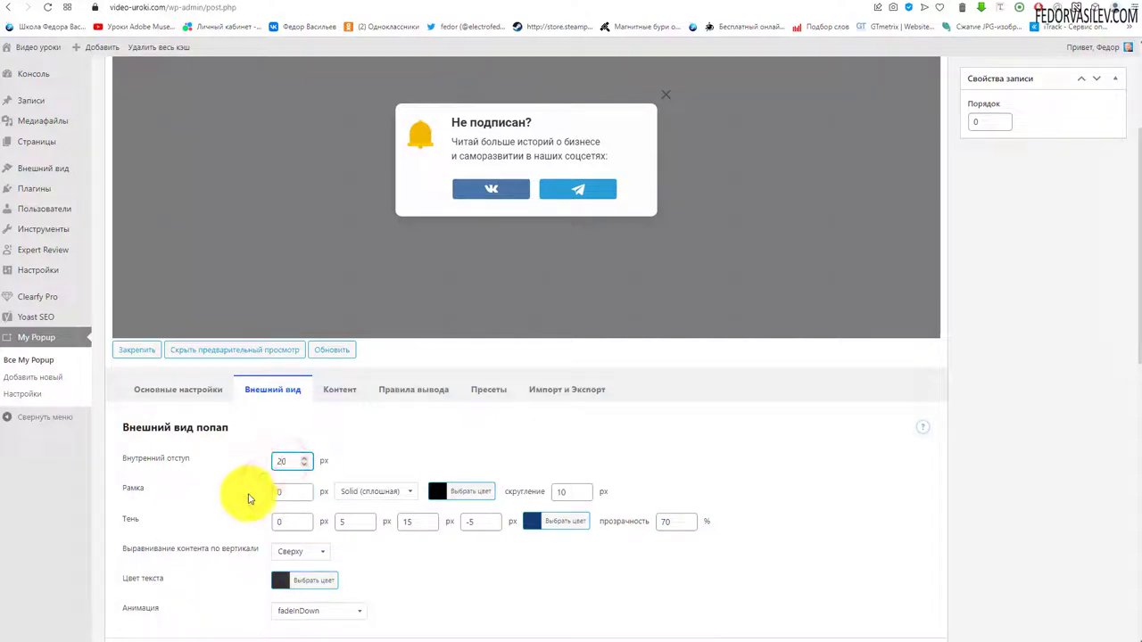
- Give the popup a 10 px border (Рамка) in the Dotted (точки) style, coloured red #dd3333
{"action": "type", "text": "5"}
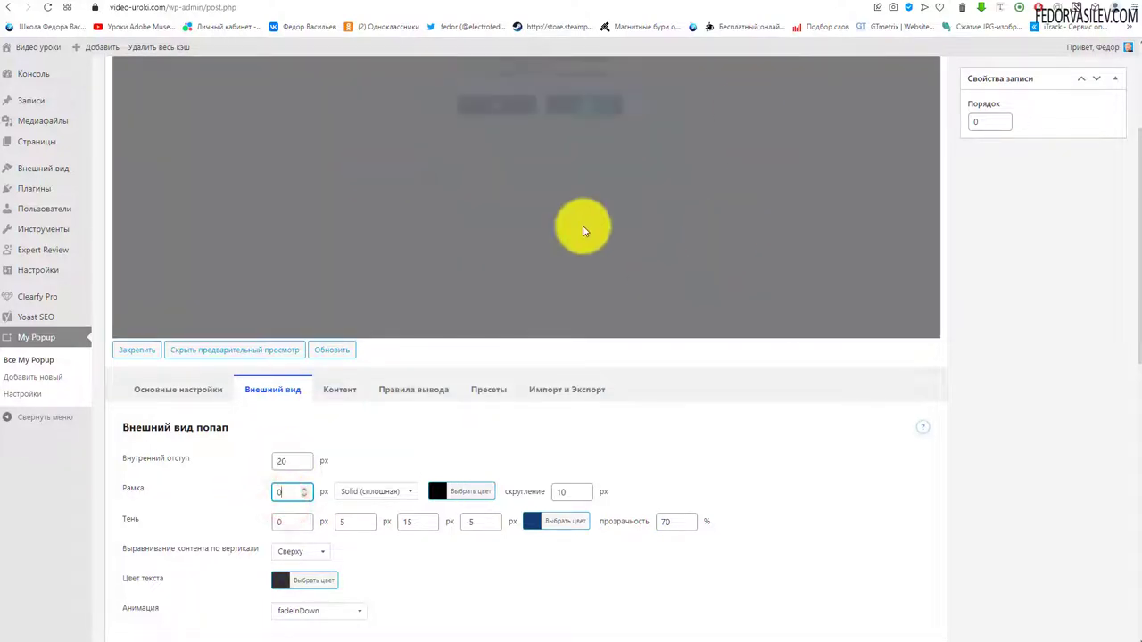
{"action": "scroll", "coordinate": [466, 324], "scroll_direction": "up", "scroll_amount": 3}
{"action": "scroll", "coordinate": [466, 324], "scroll_direction": "down", "scroll_amount": 3}
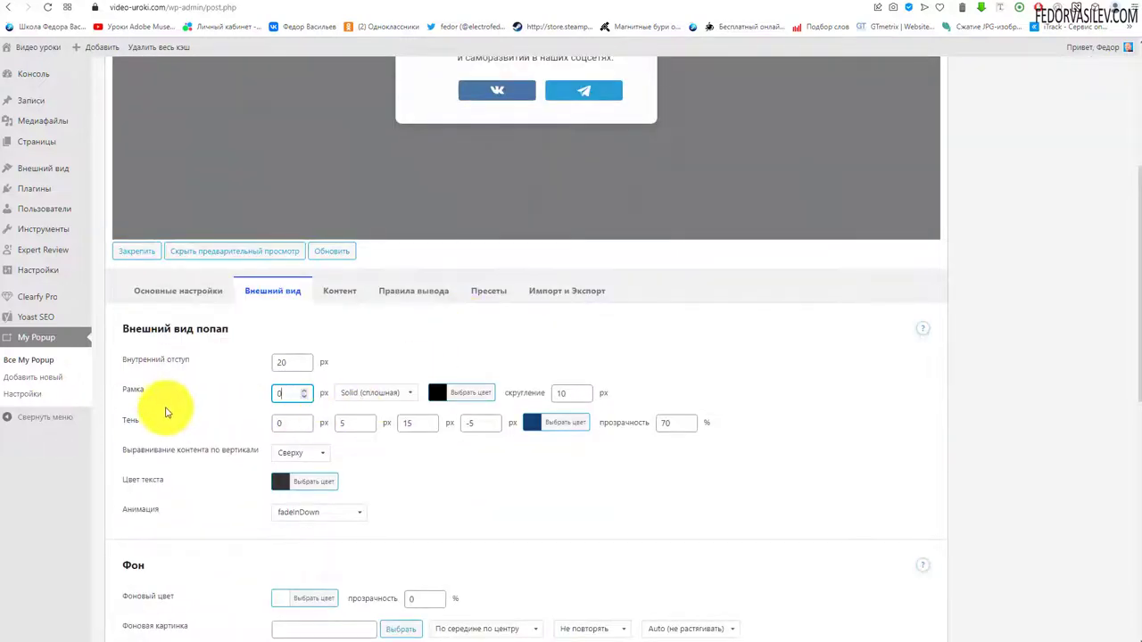
{"action": "left_click", "coordinate": [277, 394]}
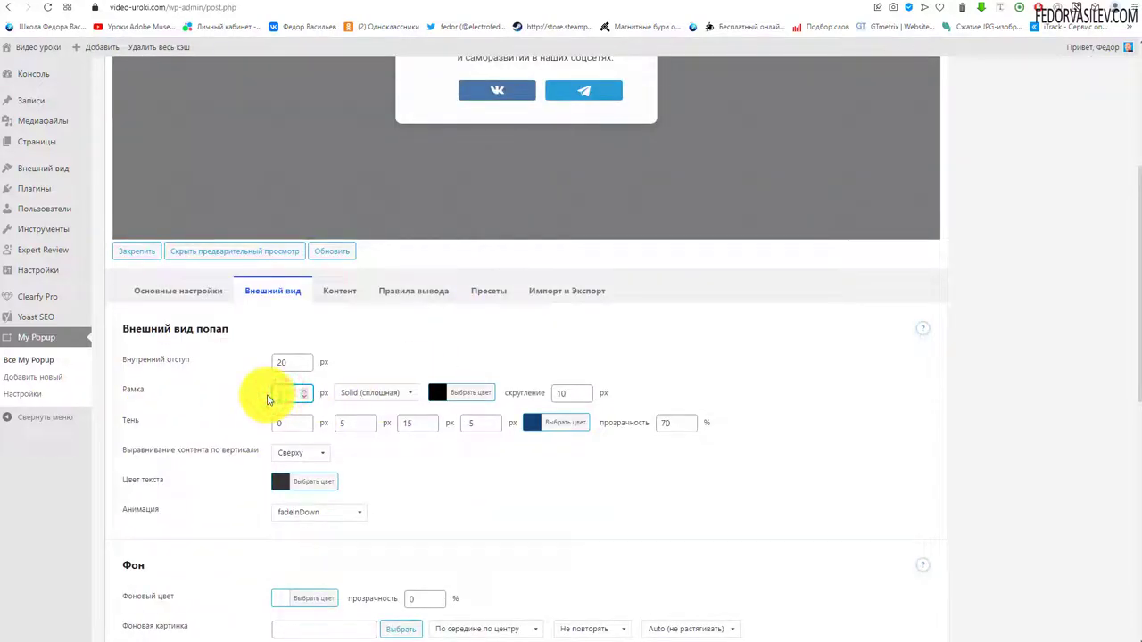
{"action": "type", "text": "10"}
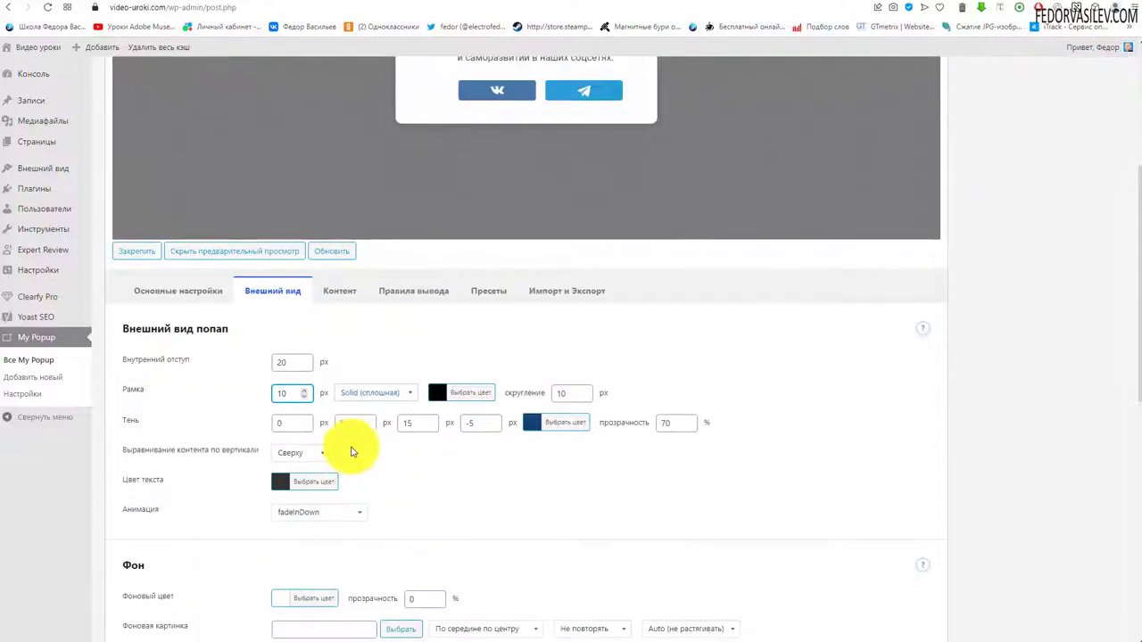
{"action": "left_click", "coordinate": [360, 395]}
{"action": "left_click", "coordinate": [362, 418]}
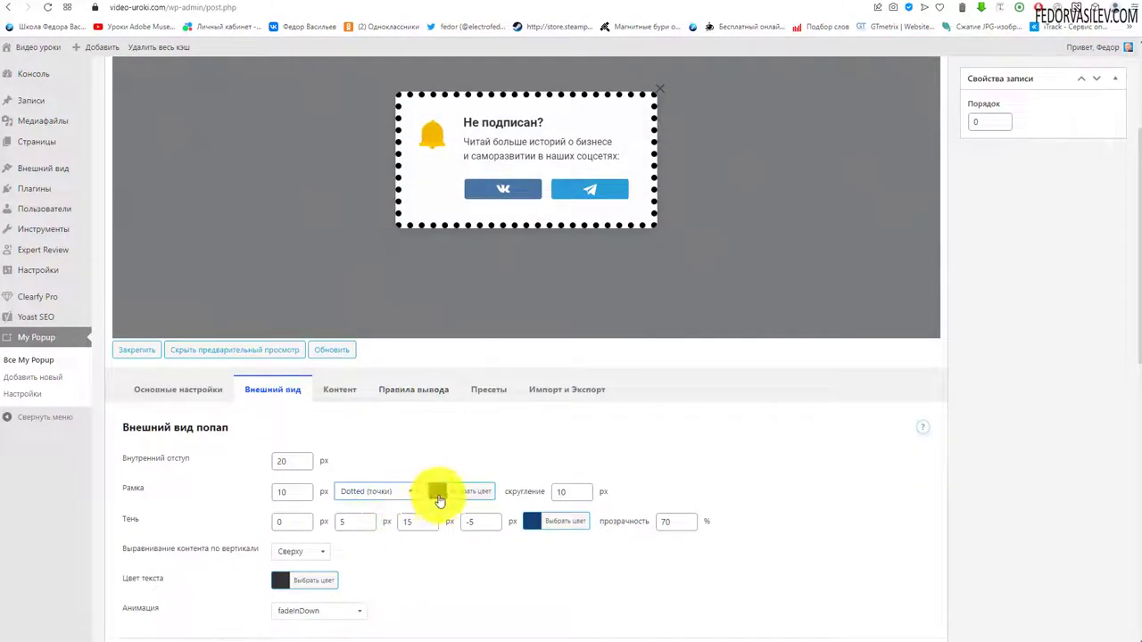
{"action": "left_click", "coordinate": [437, 493]}
{"action": "left_click", "coordinate": [468, 627]}
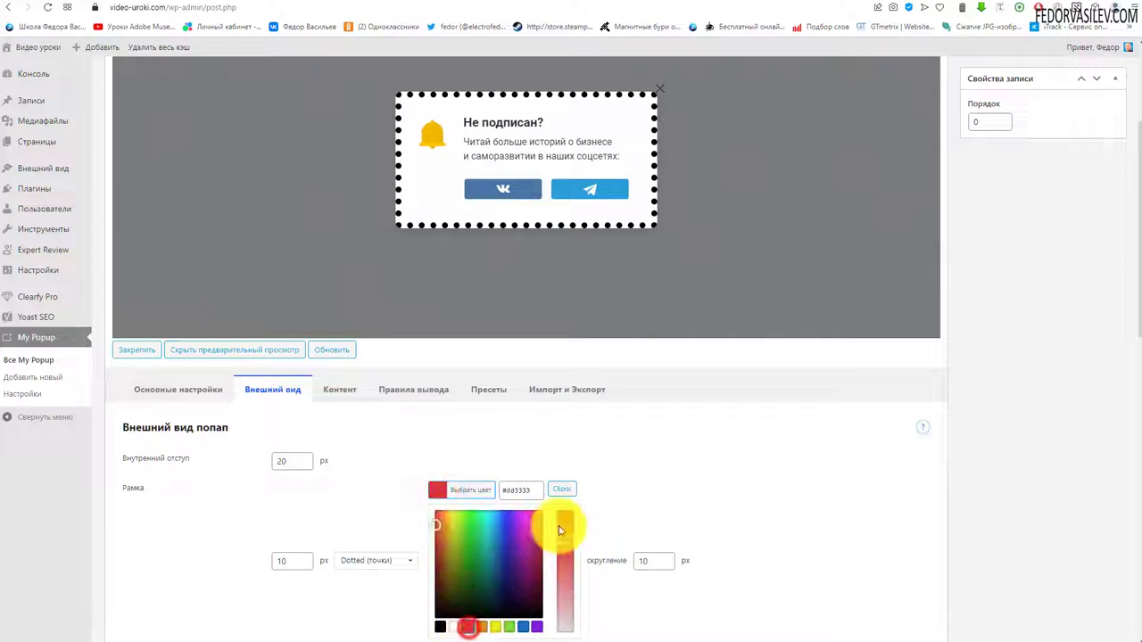
{"action": "left_click", "coordinate": [662, 466]}
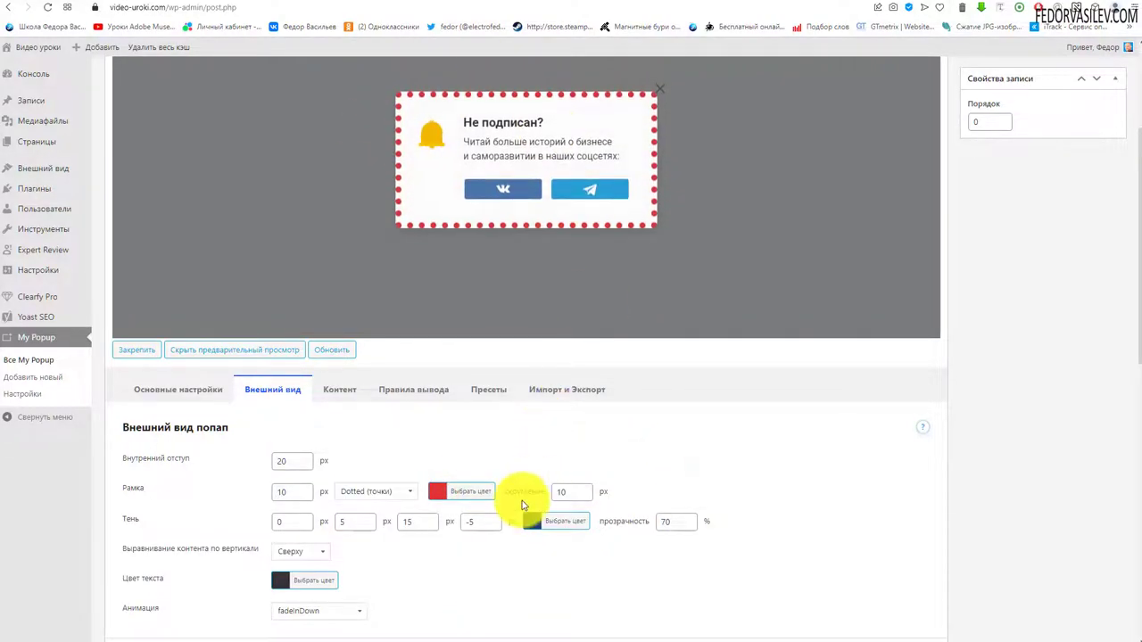
- Set the border's corner rounding (скругление) to 40 px and keep the Dotted (точки) style
{"action": "left_click", "coordinate": [558, 492]}
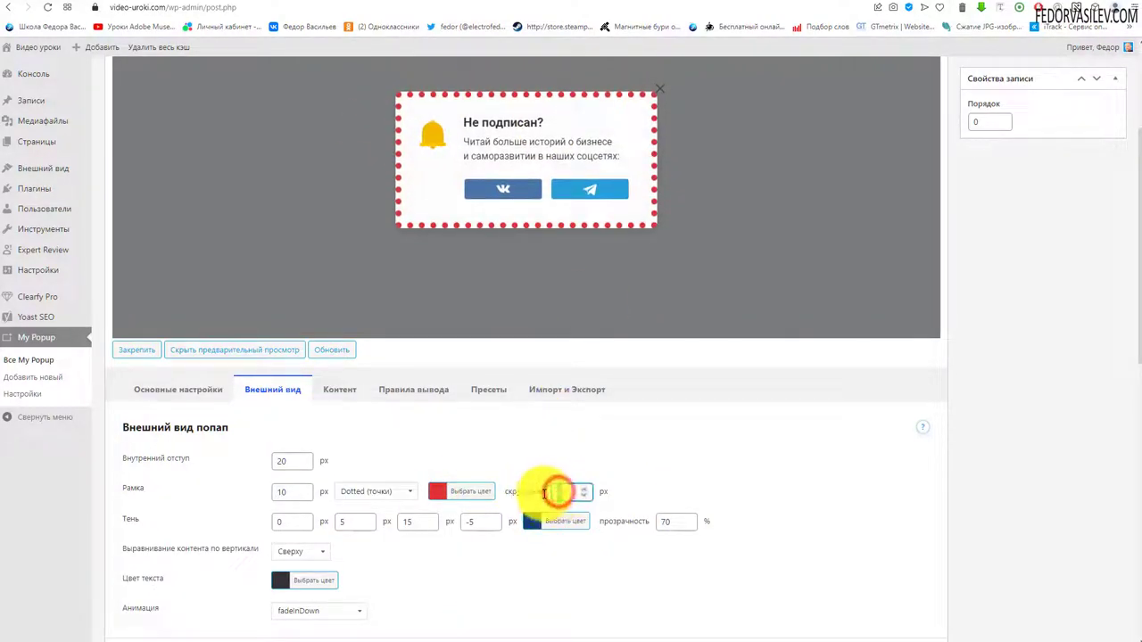
{"action": "left_click", "coordinate": [368, 491]}
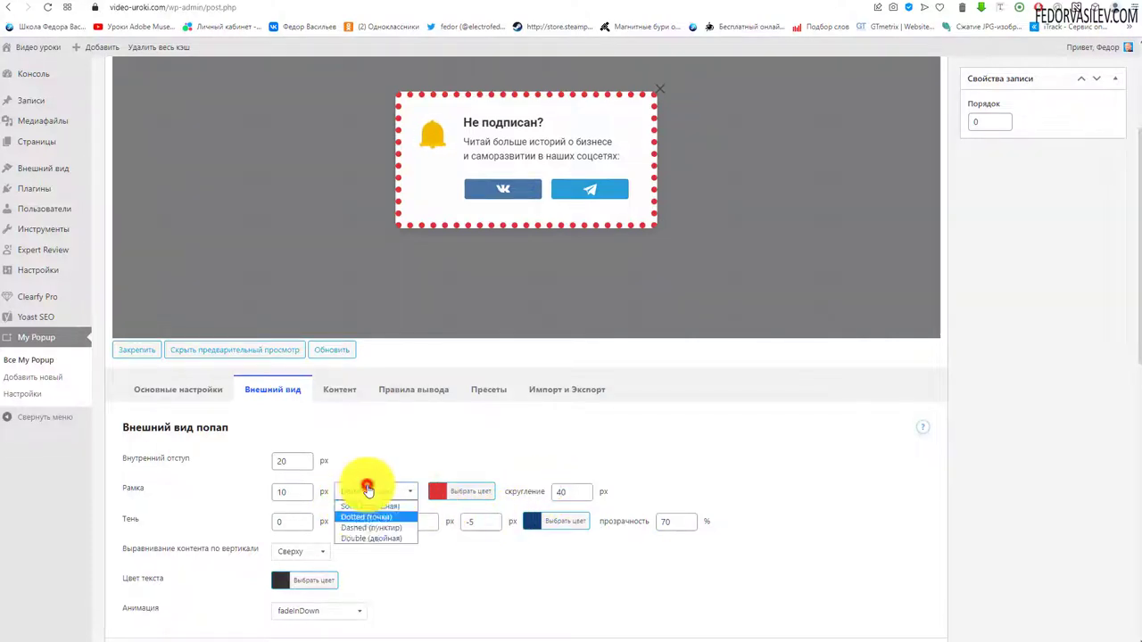
{"action": "left_click", "coordinate": [365, 516]}
- Set the border width to 0 px and the corner rounding to 10 px
{"action": "left_click", "coordinate": [294, 492]}
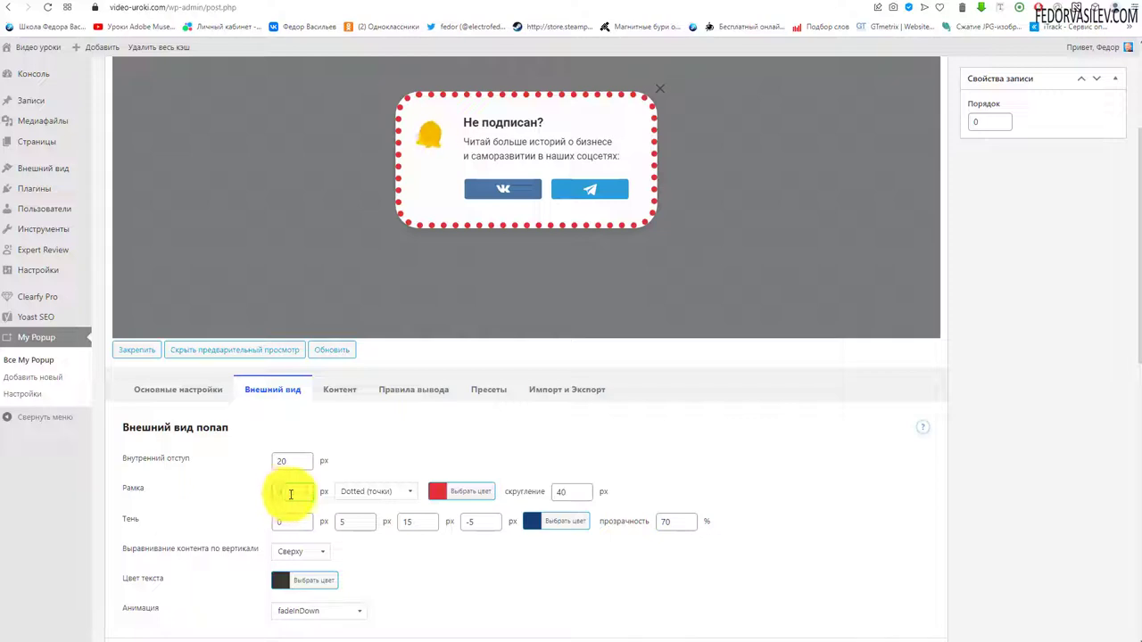
{"action": "left_click", "coordinate": [290, 461]}
{"action": "left_click", "coordinate": [560, 493]}
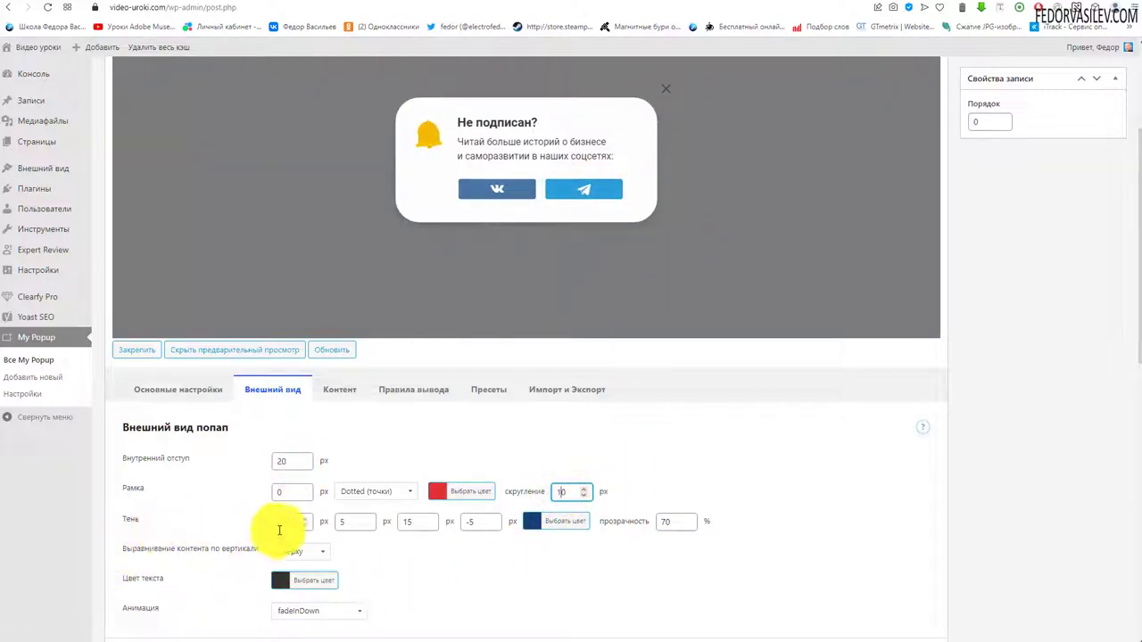
- Set the popup shadow's (Тень) fourth value to 10 px and its colour to yellow, keeping its opacity at 70%
{"action": "left_click", "coordinate": [344, 524]}
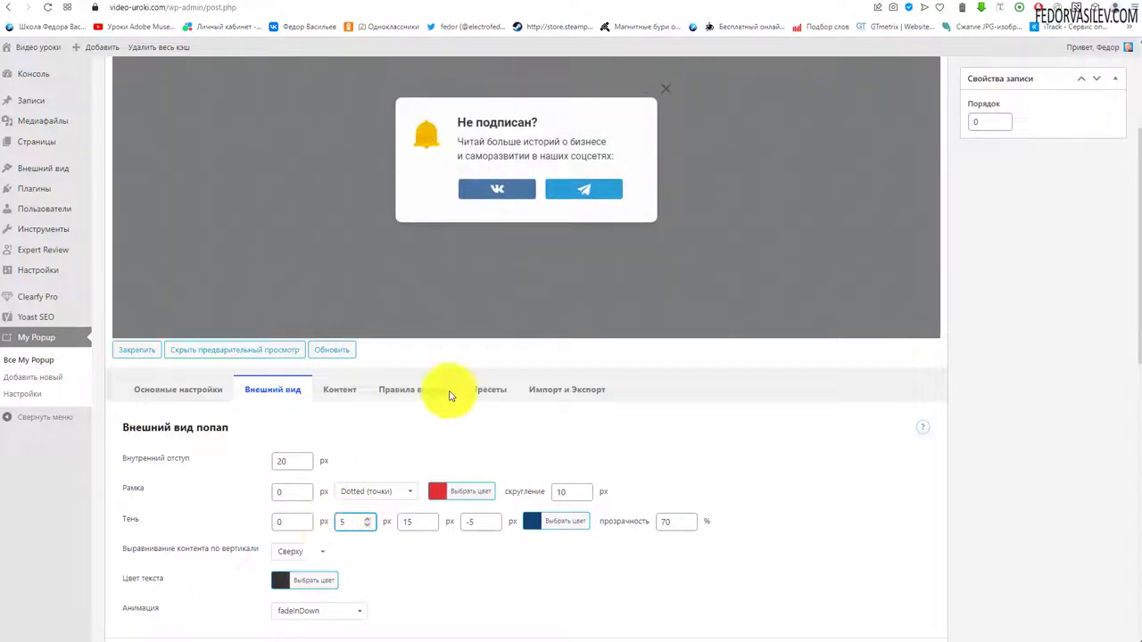
{"action": "type", "text": "5"}
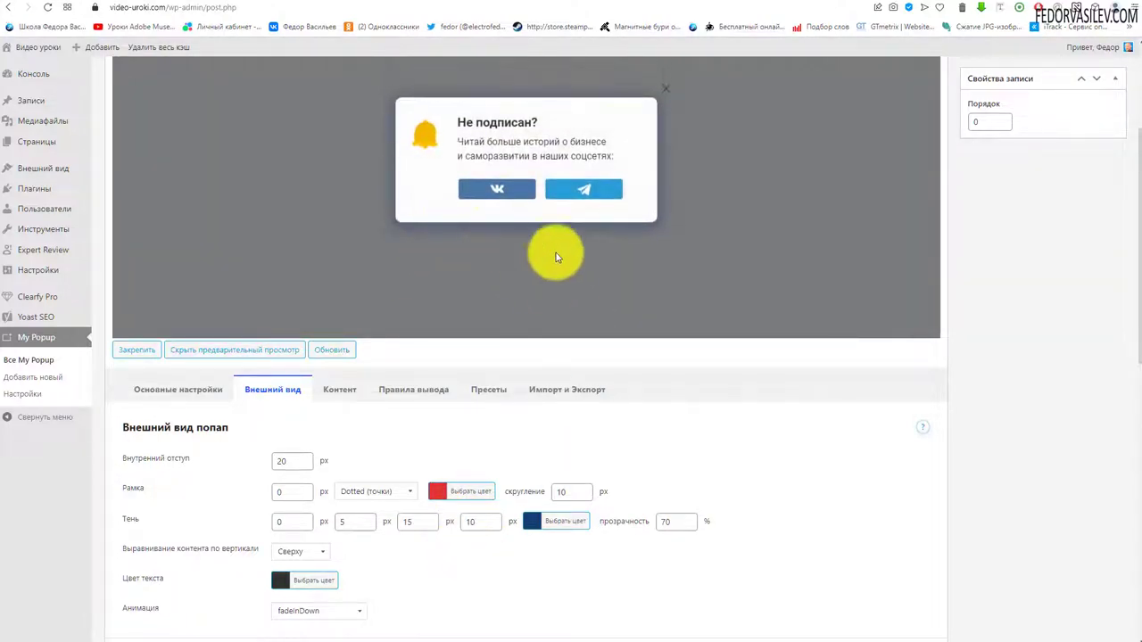
{"action": "left_click", "coordinate": [531, 524]}
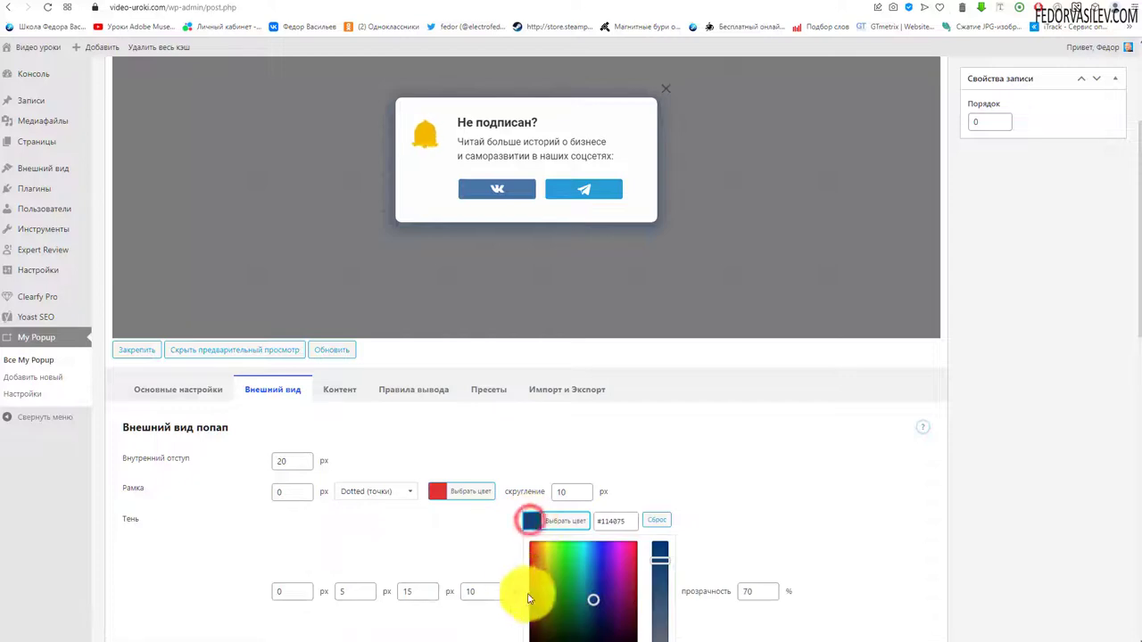
{"action": "left_click", "coordinate": [709, 494]}
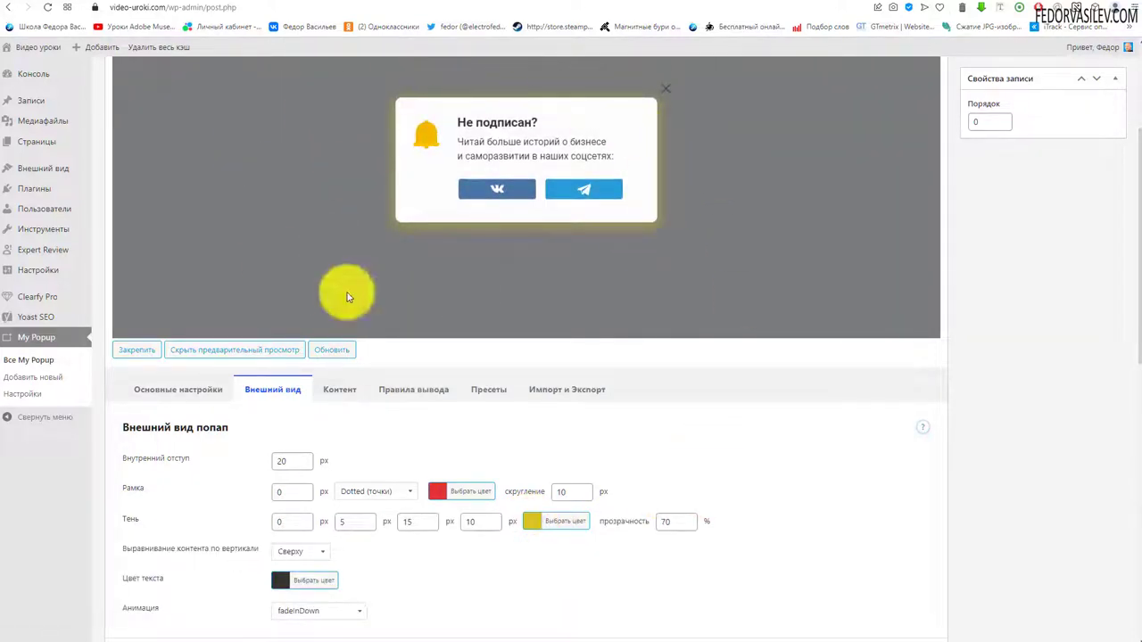
{"action": "left_click", "coordinate": [665, 519]}
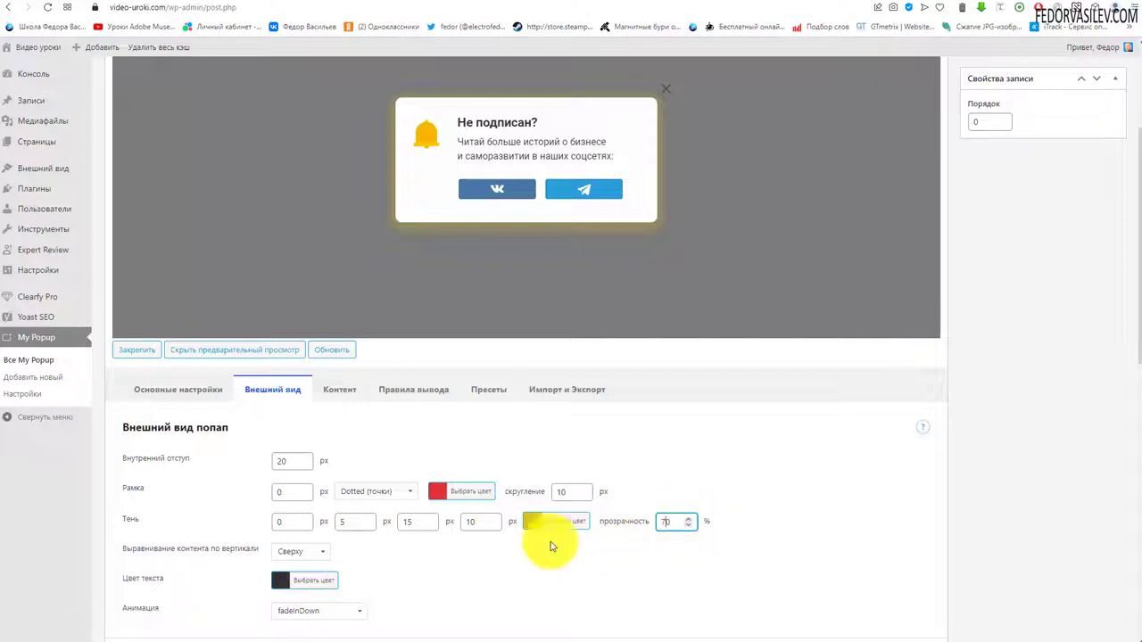
- Try the centred vertical content alignment (По центру) in the preview and return it to Сверху
{"action": "scroll", "coordinate": [509, 546], "scroll_direction": "down", "scroll_amount": 1}
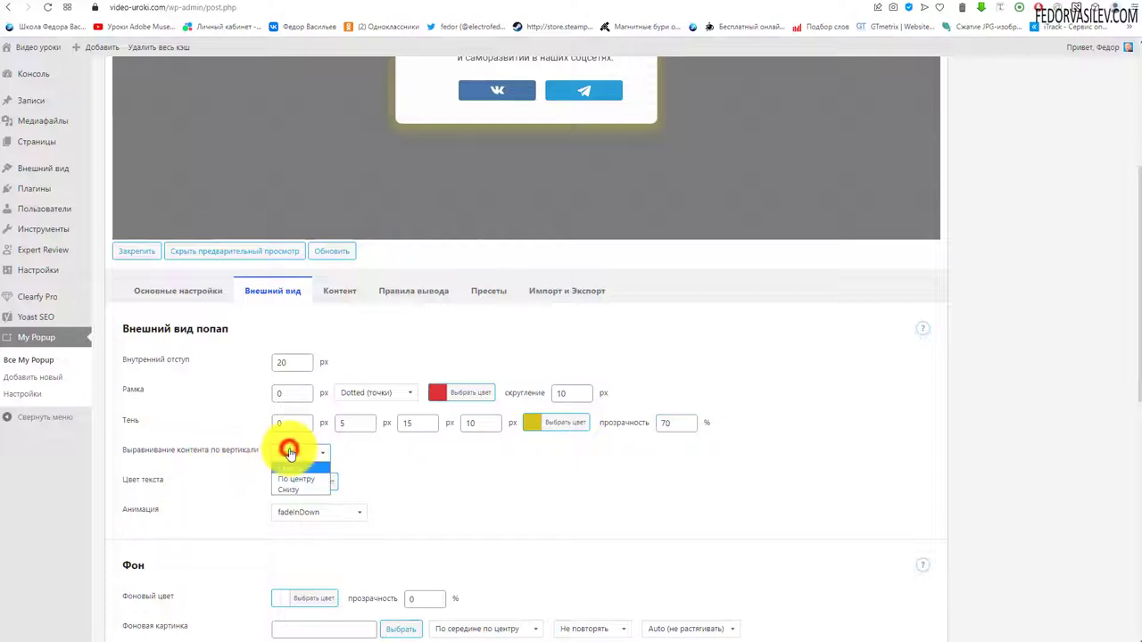
{"action": "key", "text": "Return"}
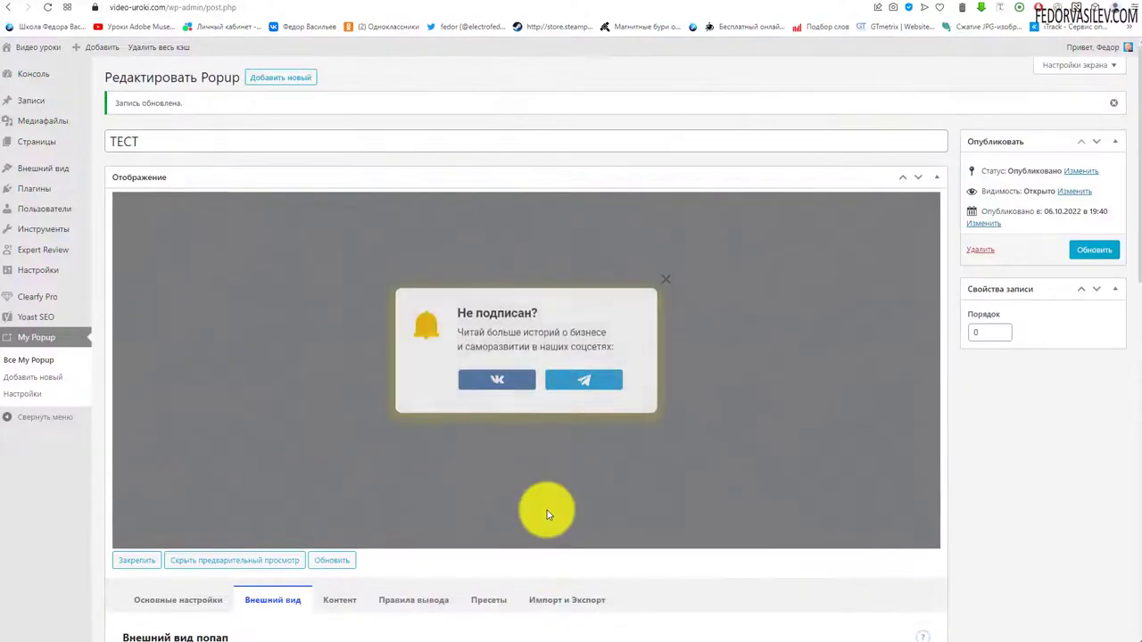
{"action": "scroll", "coordinate": [548, 514], "scroll_direction": "down", "scroll_amount": 3}
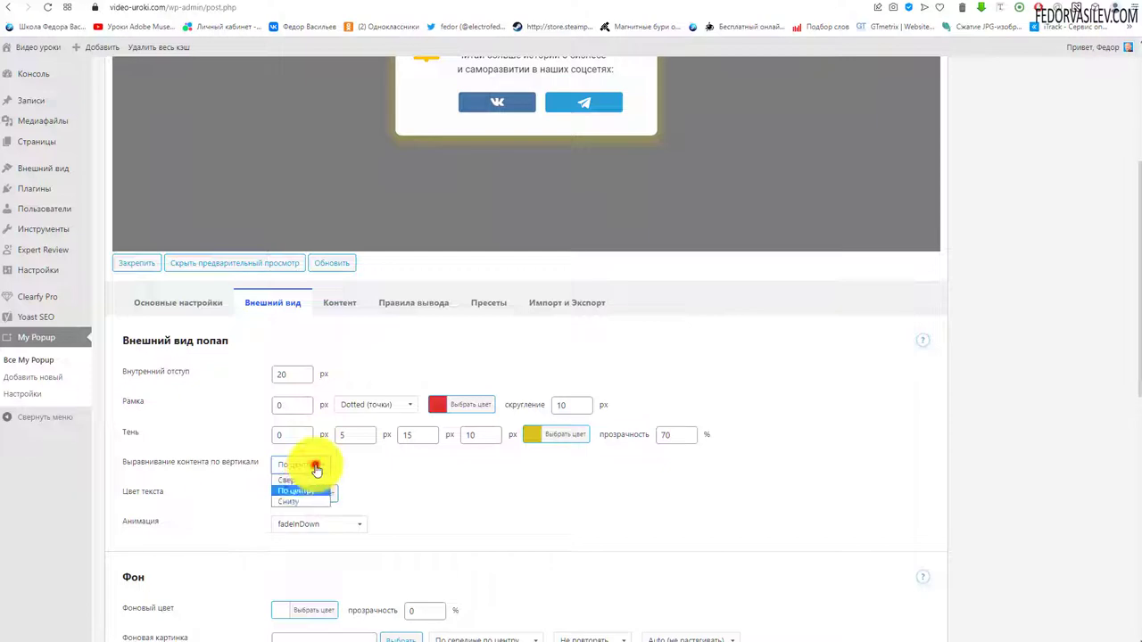
{"action": "left_click", "coordinate": [294, 482]}
{"action": "key", "text": "Return"}
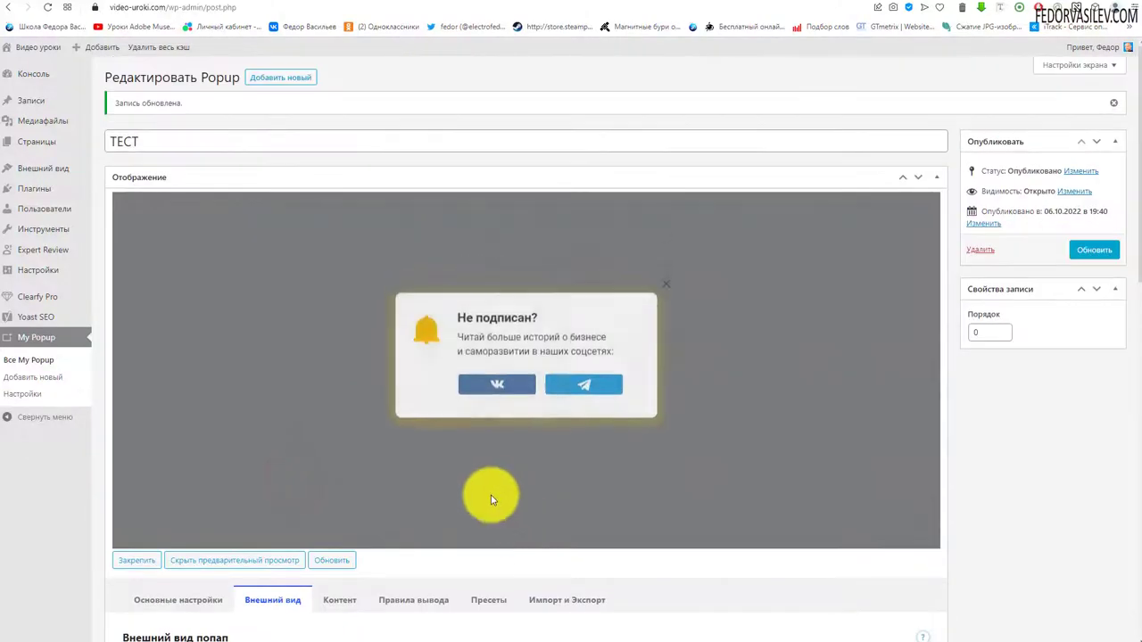
- Set the popup's height (Высота) to 600 px in the basic settings (Основные настройки)
{"action": "scroll", "coordinate": [470, 296], "scroll_direction": "down", "scroll_amount": 2}
{"action": "scroll", "coordinate": [473, 248], "scroll_direction": "down", "scroll_amount": 2}
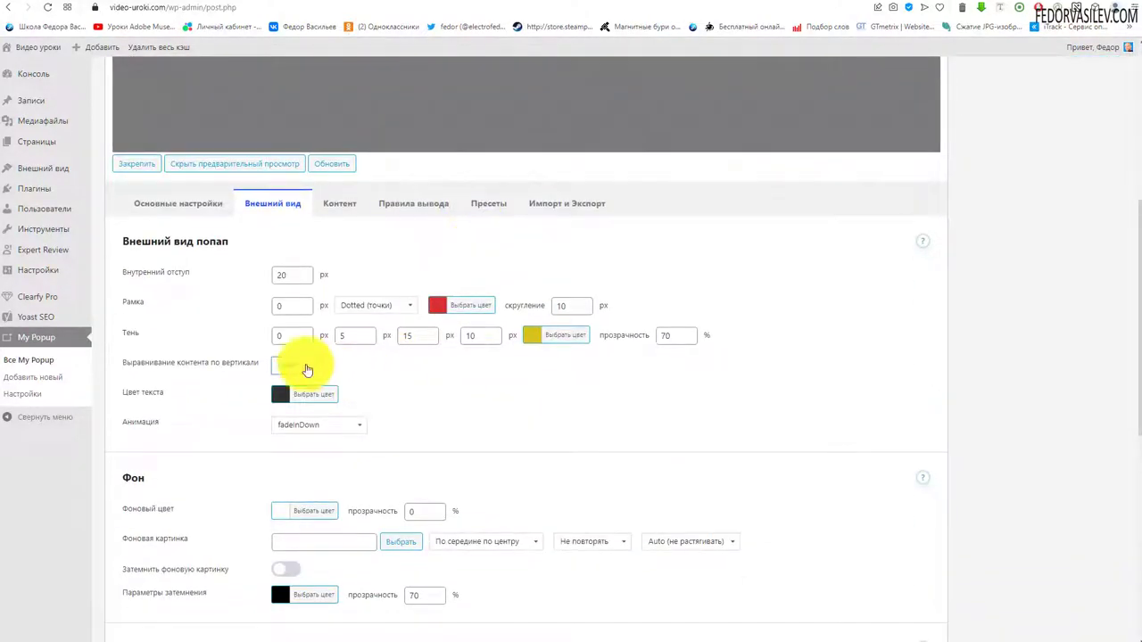
{"action": "left_click", "coordinate": [170, 202]}
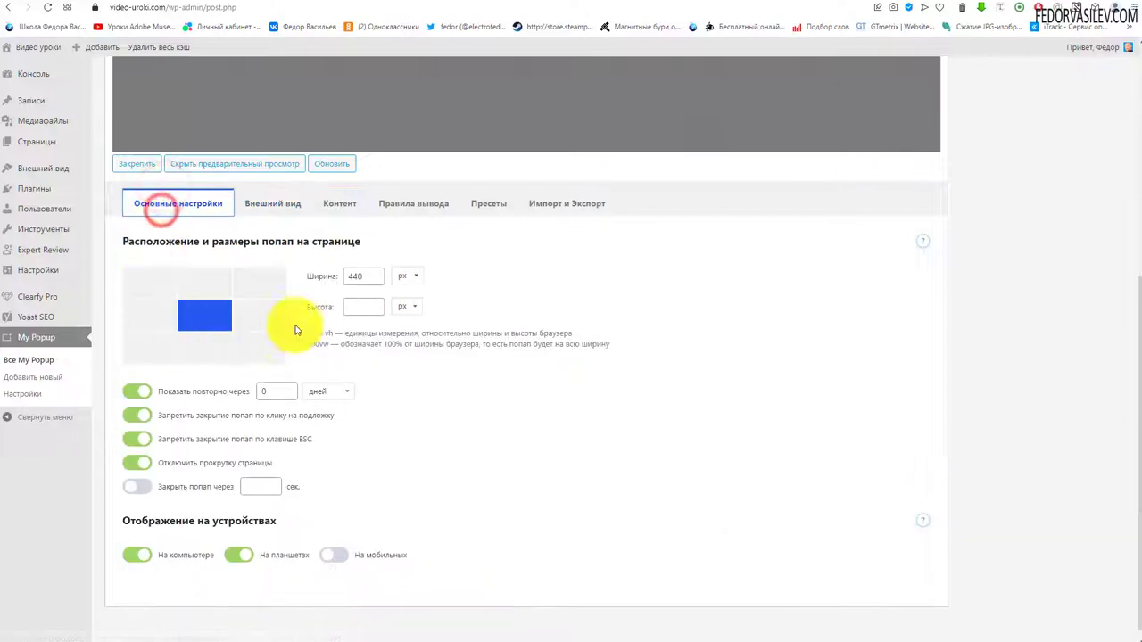
{"action": "left_click", "coordinate": [366, 302]}
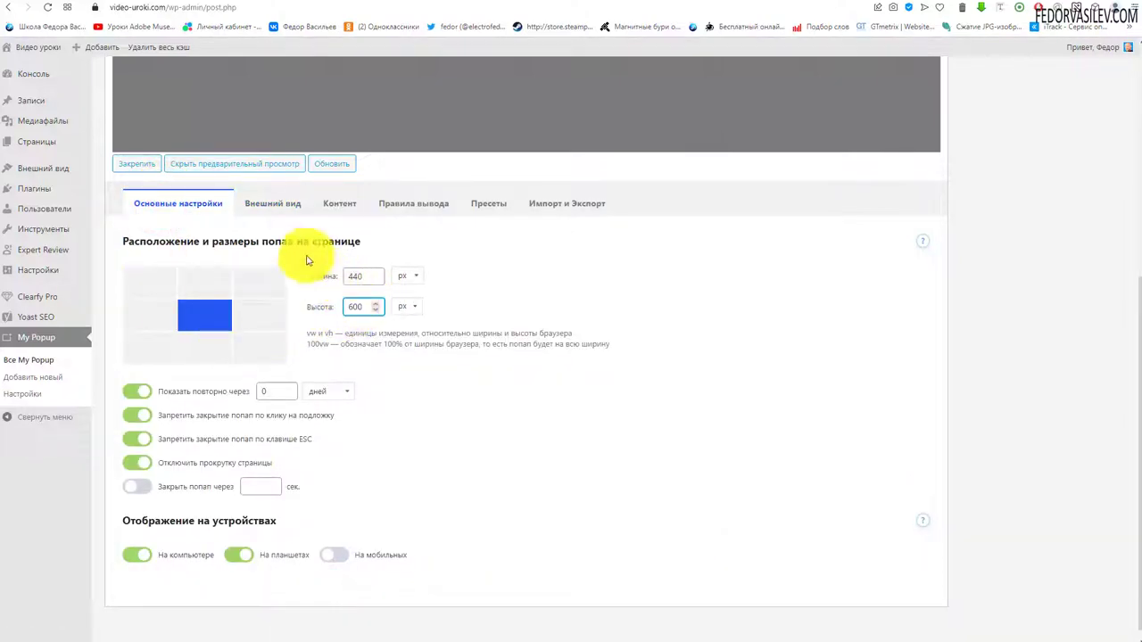
- Try the centred vertical content alignment (По центру) in the appearance settings (Внешний вид) and check it in the preview
{"action": "left_click", "coordinate": [272, 212]}
{"action": "scroll", "coordinate": [454, 459], "scroll_direction": "up", "scroll_amount": 3}
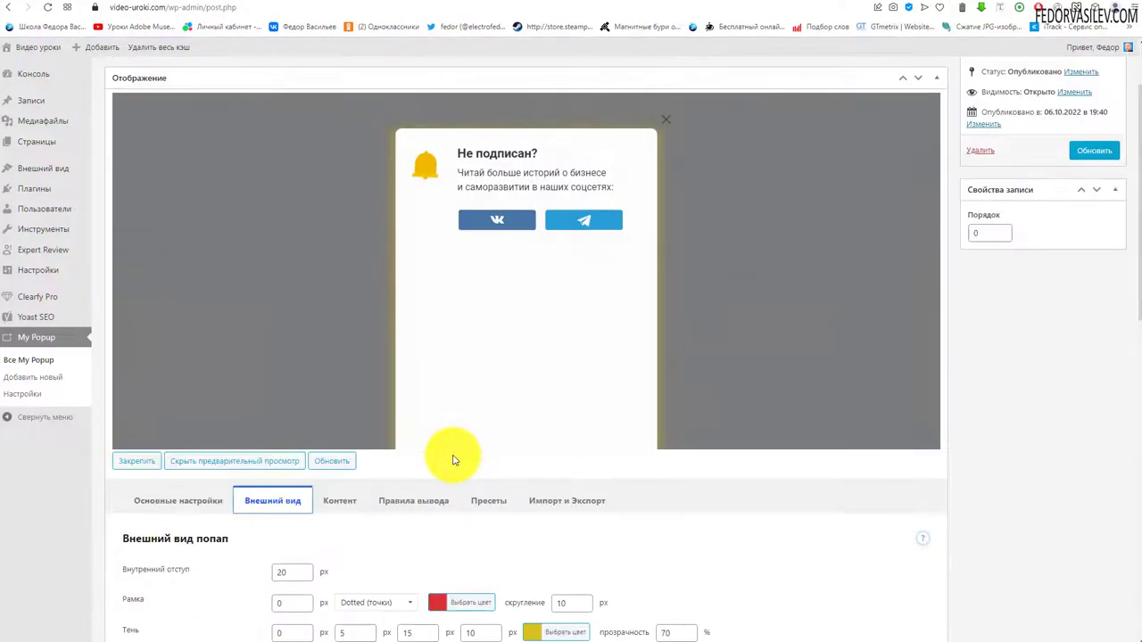
{"action": "scroll", "coordinate": [420, 446], "scroll_direction": "up", "scroll_amount": 1}
{"action": "scroll", "coordinate": [389, 428], "scroll_direction": "down", "scroll_amount": 2}
{"action": "scroll", "coordinate": [411, 357], "scroll_direction": "up", "scroll_amount": 2}
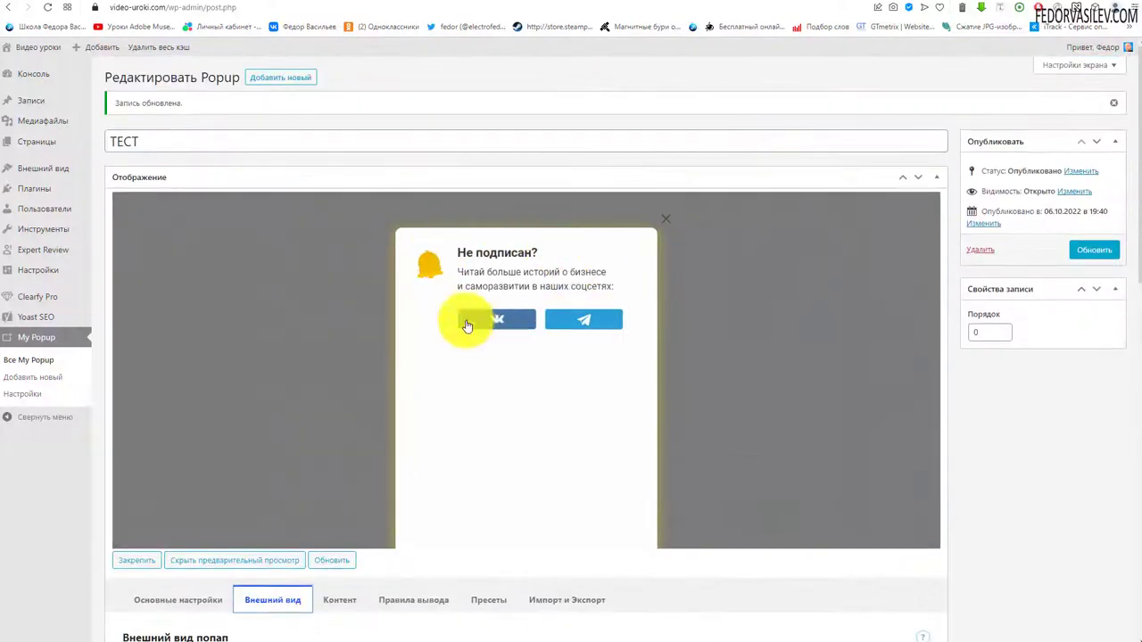
{"action": "scroll", "coordinate": [395, 429], "scroll_direction": "down", "scroll_amount": 3}
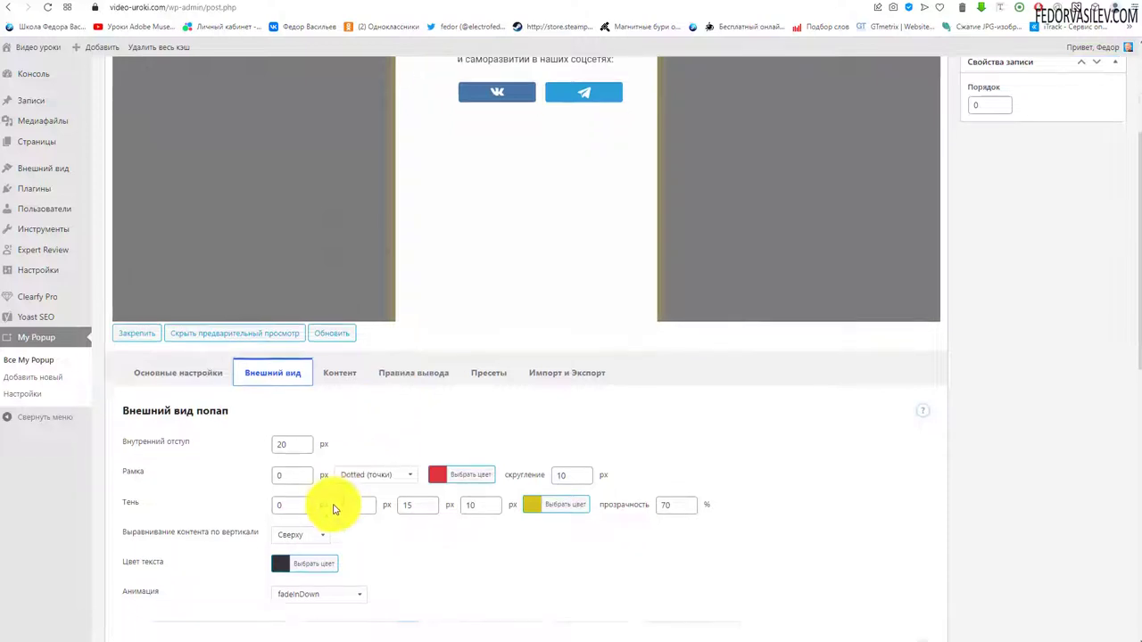
{"action": "left_click", "coordinate": [300, 499]}
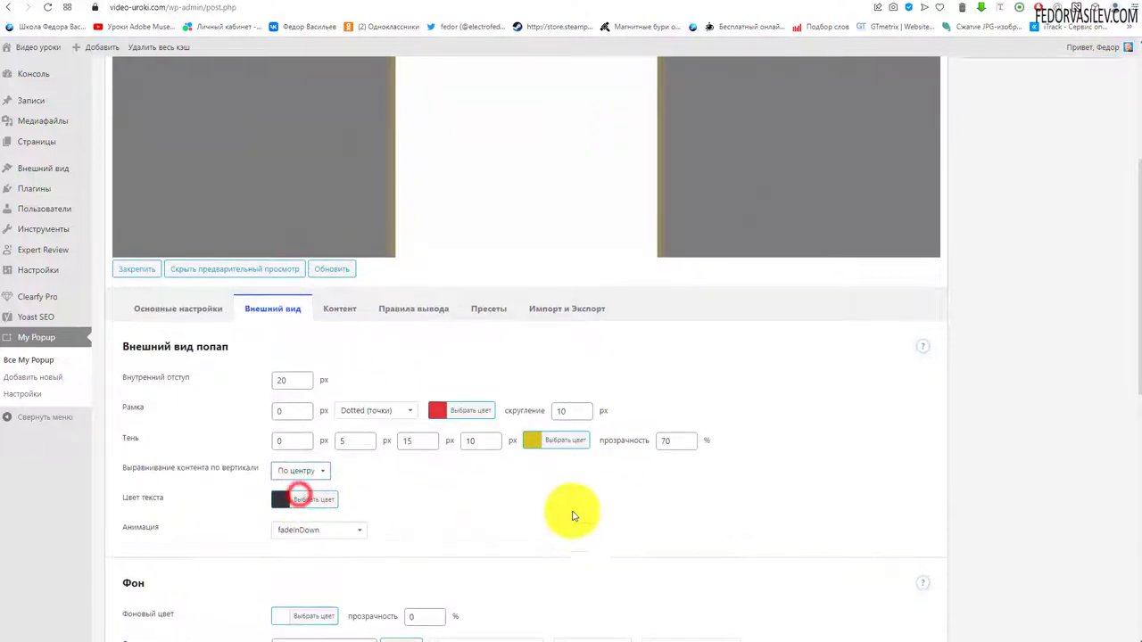
{"action": "scroll", "coordinate": [678, 446], "scroll_direction": "up", "scroll_amount": 3}
- Set the vertical content alignment (Выравнивание контента по вертикали) to Снизу and check the popup preview
{"action": "scroll", "coordinate": [781, 381], "scroll_direction": "down", "scroll_amount": 3}
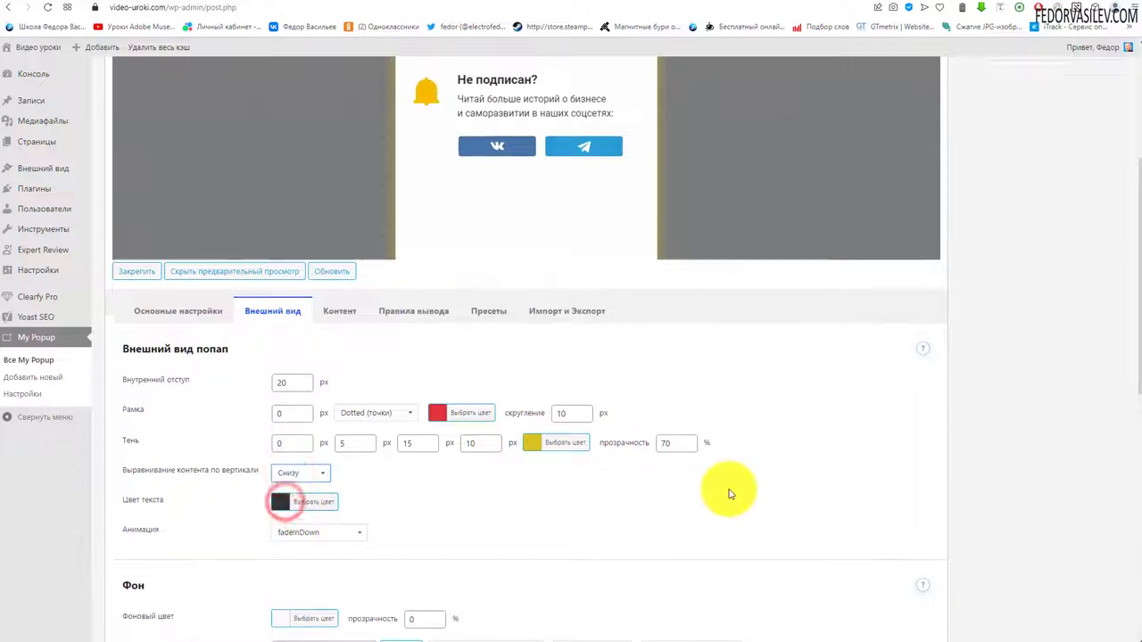
{"action": "scroll", "coordinate": [749, 446], "scroll_direction": "up", "scroll_amount": 3}
{"action": "scroll", "coordinate": [546, 446], "scroll_direction": "down", "scroll_amount": 3}
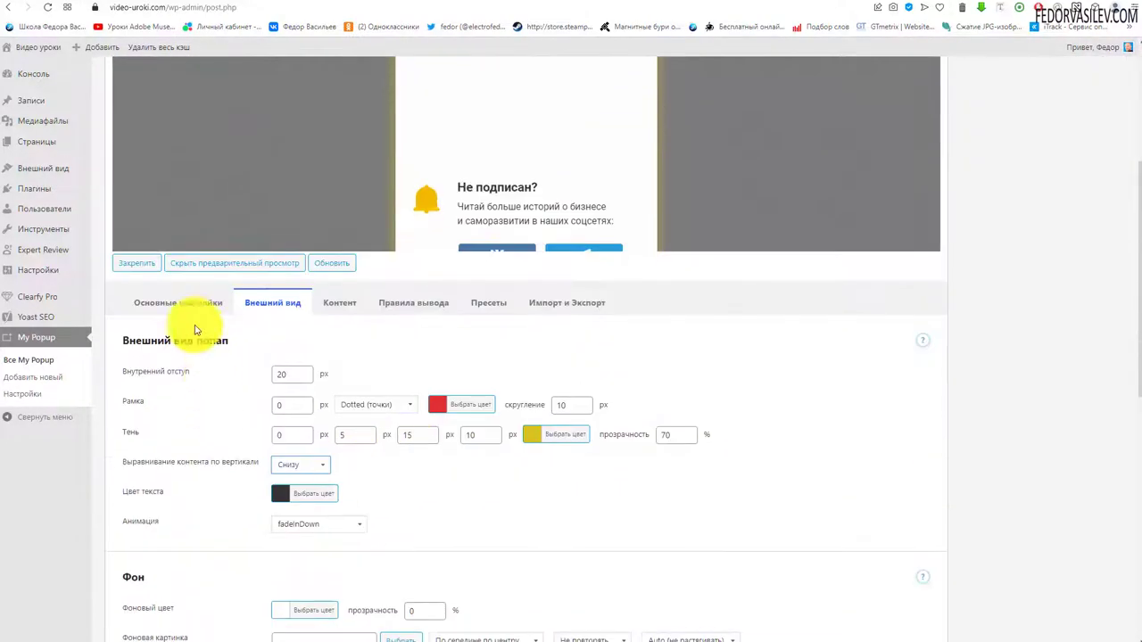
- Remove the popup's fixed height (Высота) in the basic settings and return to the appearance settings
{"action": "left_click", "coordinate": [183, 303]}
{"action": "left_click_drag", "start_coordinate": [368, 408], "coordinate": [337, 407]}
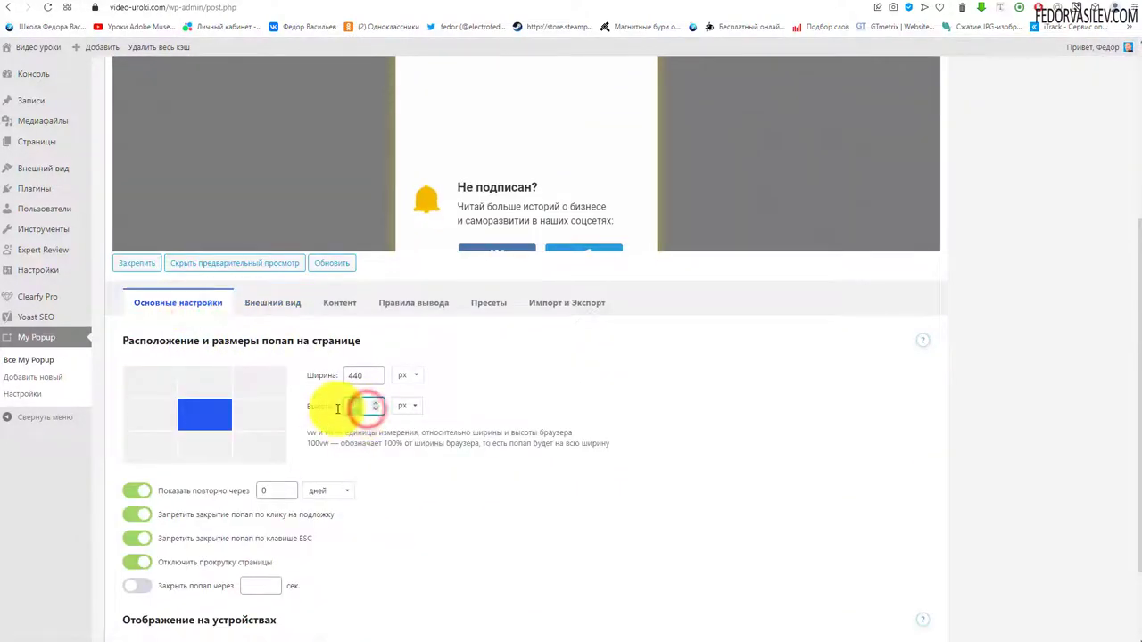
{"action": "left_click", "coordinate": [273, 303]}
- Set the popup's text colour (Цвет текста) to red #dd3333 and check the text in the preview
{"action": "scroll", "coordinate": [370, 369], "scroll_direction": "down", "scroll_amount": 3}
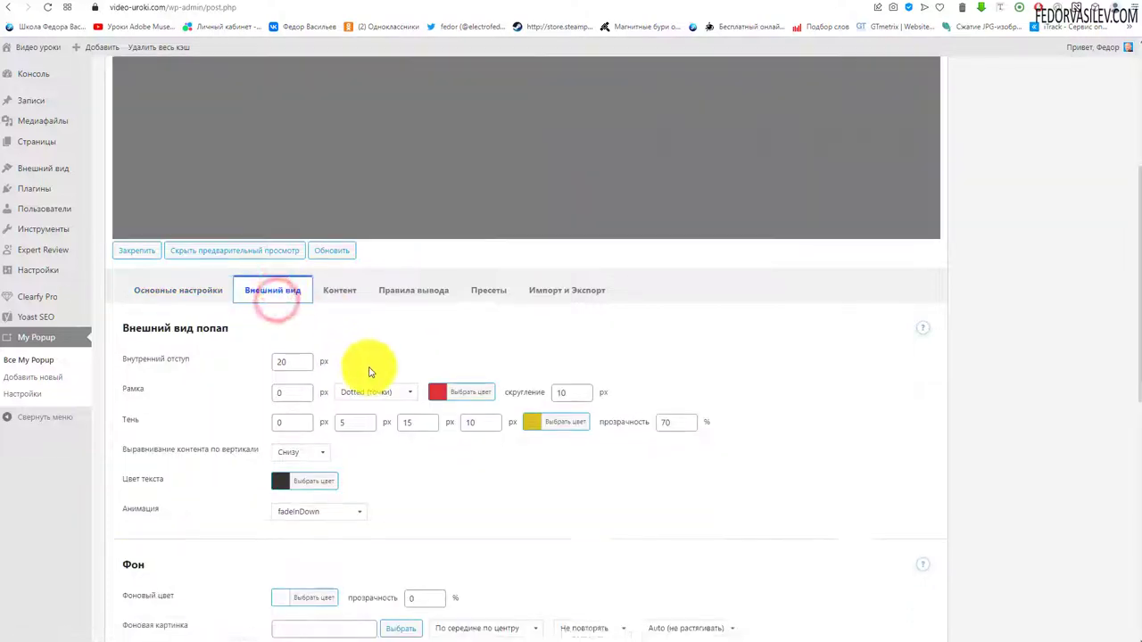
{"action": "scroll", "coordinate": [148, 406], "scroll_direction": "up", "scroll_amount": 1}
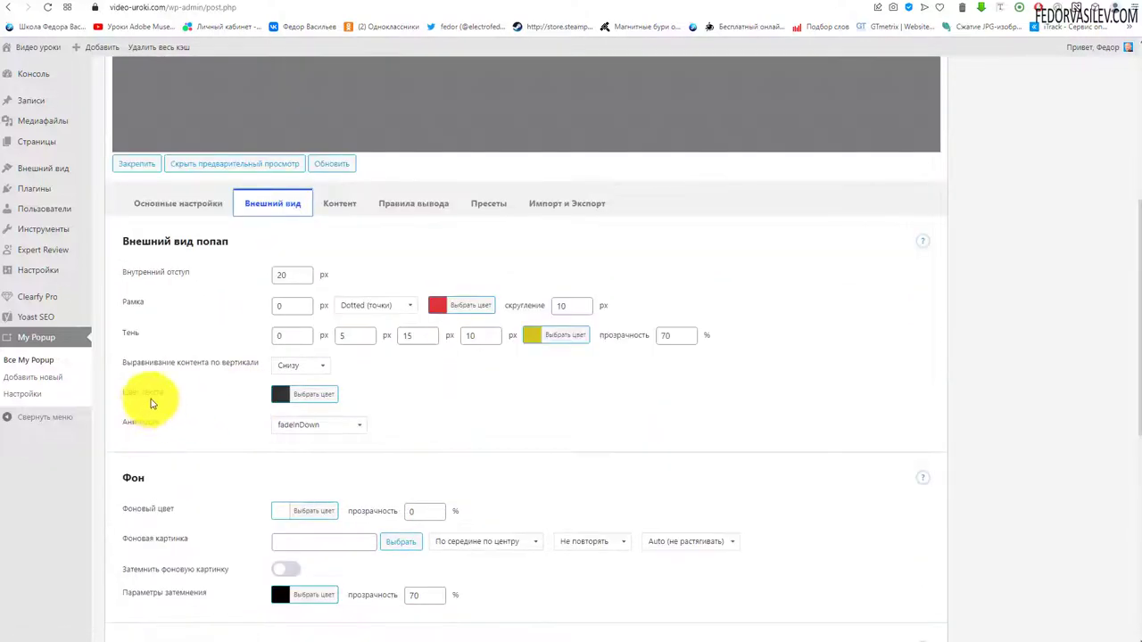
{"action": "scroll", "coordinate": [448, 395], "scroll_direction": "up", "scroll_amount": 3}
{"action": "scroll", "coordinate": [416, 357], "scroll_direction": "down", "scroll_amount": 3}
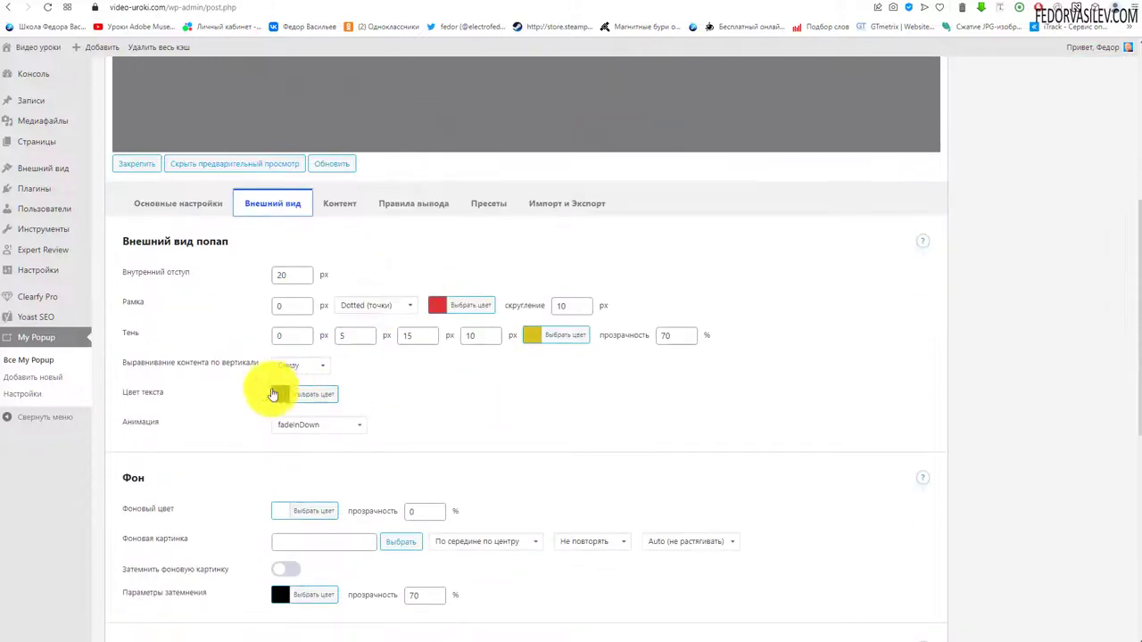
{"action": "left_click", "coordinate": [275, 394]}
{"action": "left_click", "coordinate": [311, 531]}
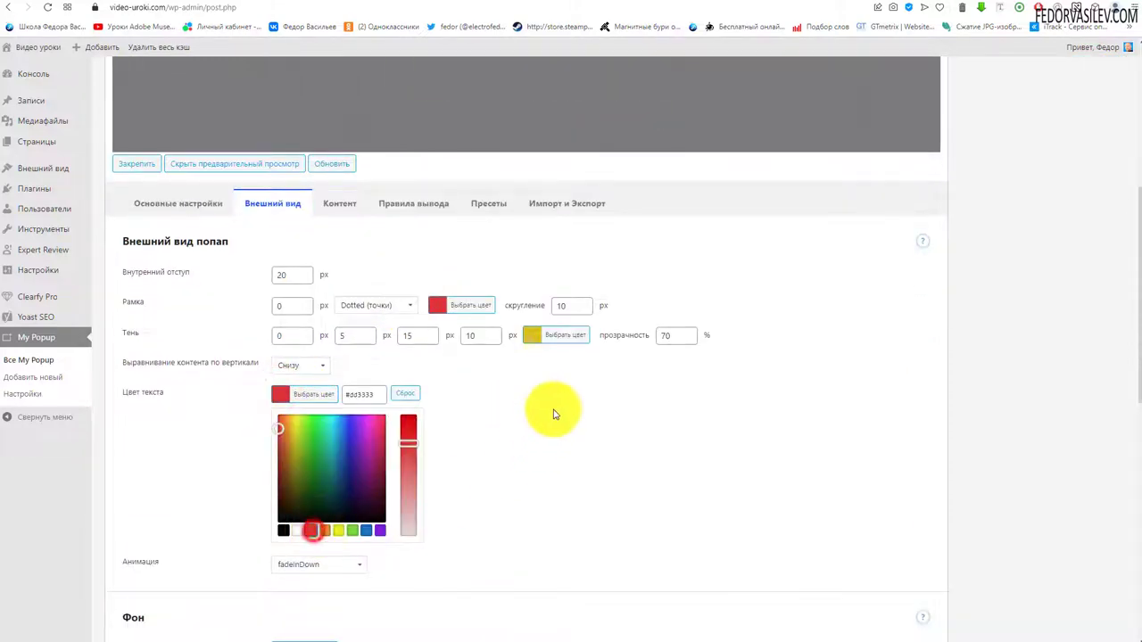
{"action": "left_click", "coordinate": [547, 408]}
{"action": "scroll", "coordinate": [584, 420], "scroll_direction": "up", "scroll_amount": 5}
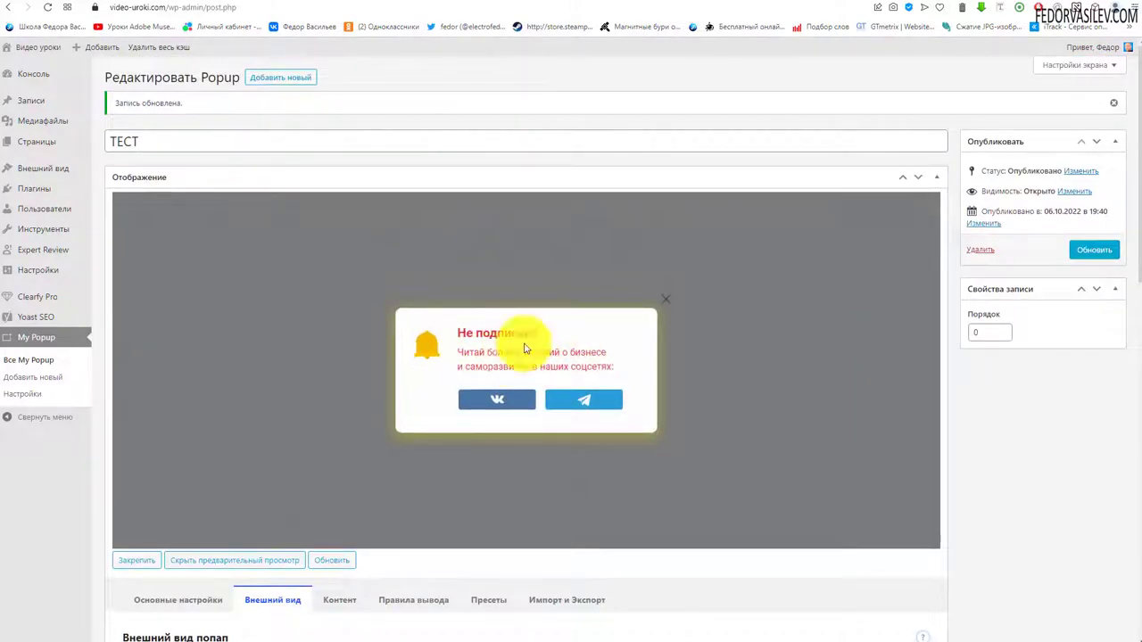
{"action": "scroll", "coordinate": [871, 360], "scroll_direction": "down", "scroll_amount": 5}
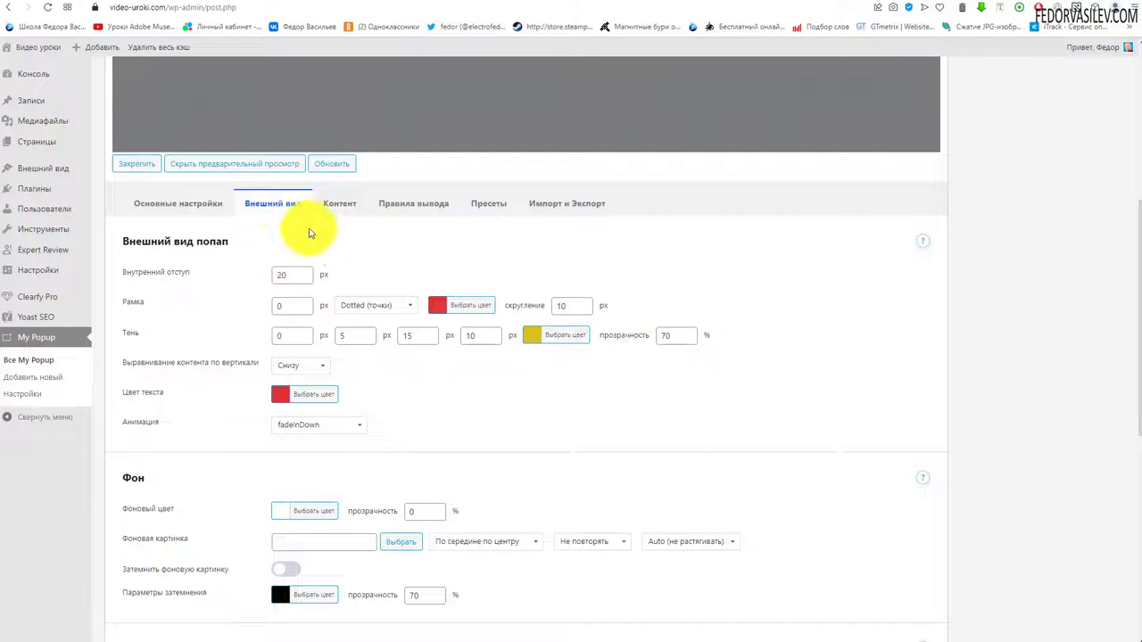
- Try the rotateIn animation (Анимация) from the Rotate group on the popup and watch it in the preview
{"action": "left_click", "coordinate": [311, 424]}
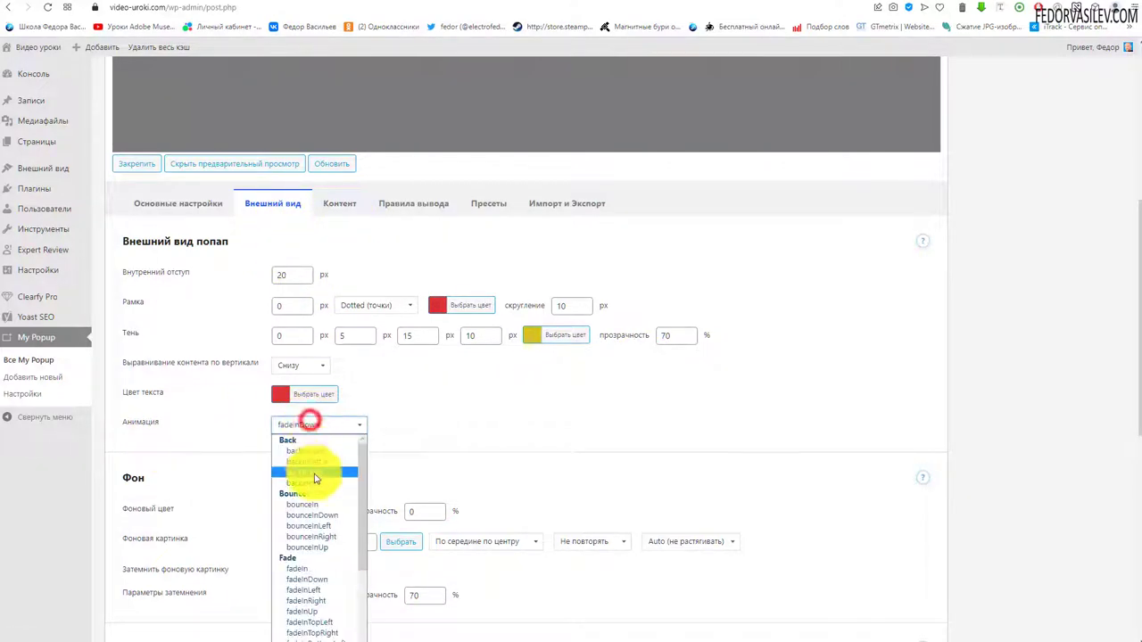
{"action": "scroll", "coordinate": [312, 481], "scroll_direction": "down", "scroll_amount": 3}
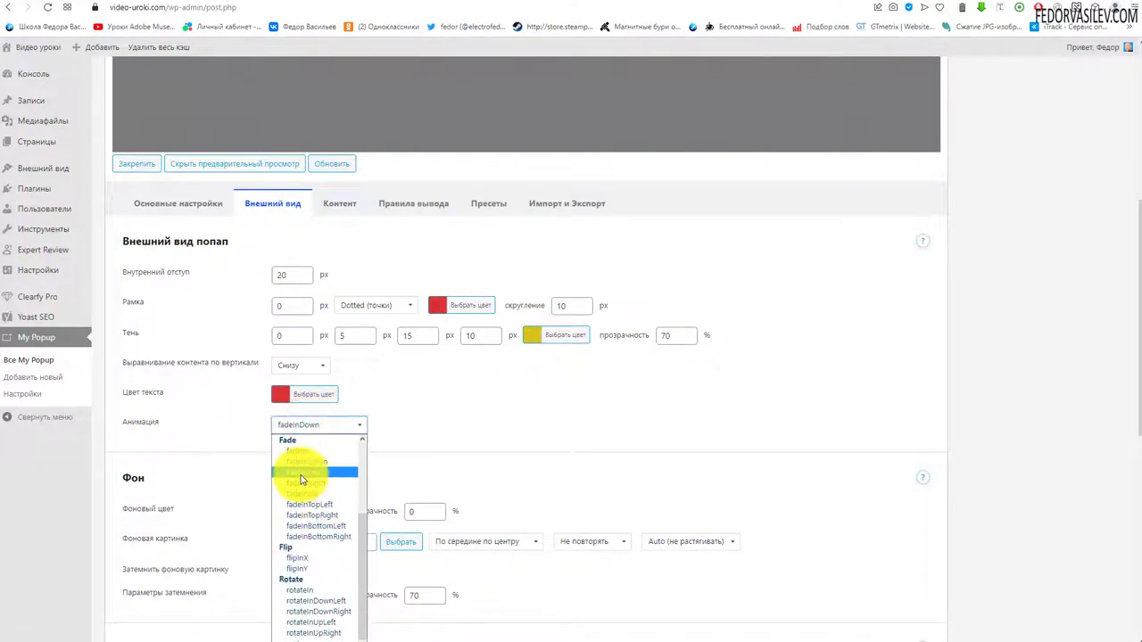
{"action": "left_click", "coordinate": [294, 594]}
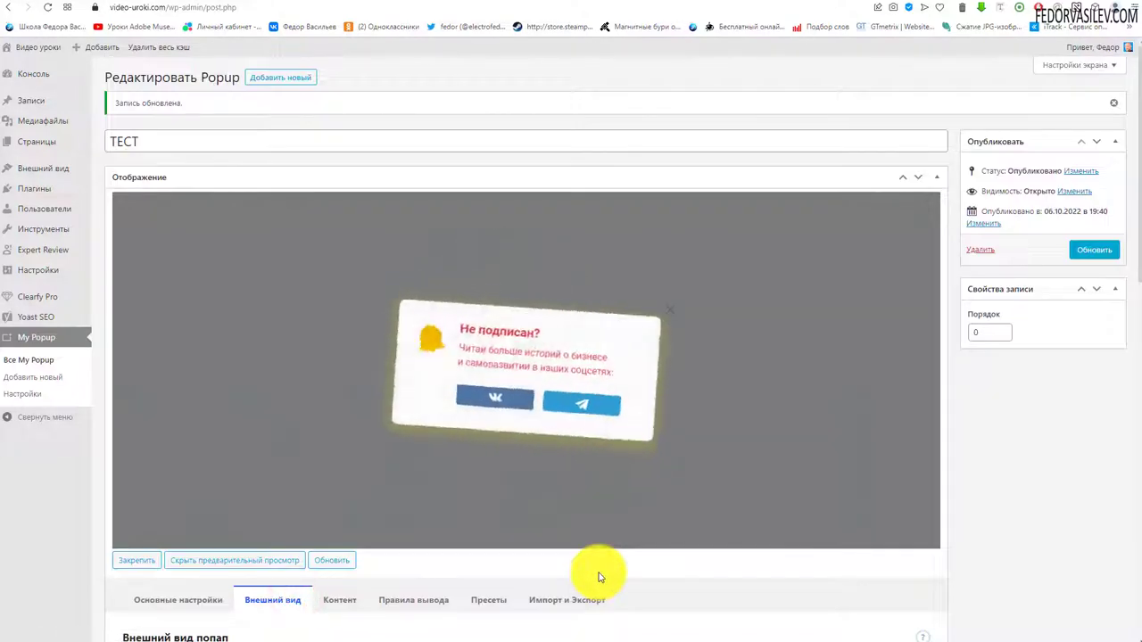
{"action": "scroll", "coordinate": [688, 443], "scroll_direction": "down", "scroll_amount": 3}
{"action": "scroll", "coordinate": [688, 444], "scroll_direction": "down", "scroll_amount": 3}
- Set the popup's animation (Анимация) to bounceInUp from the Bounce group and watch it in the preview
{"action": "left_click", "coordinate": [304, 330]}
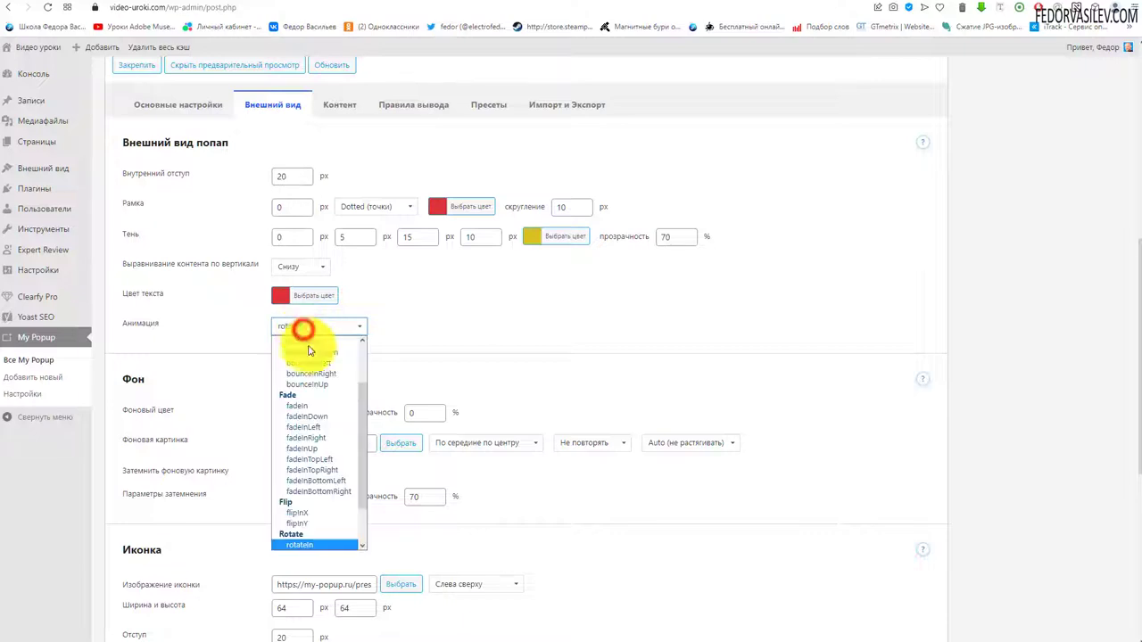
{"action": "left_click", "coordinate": [311, 384]}
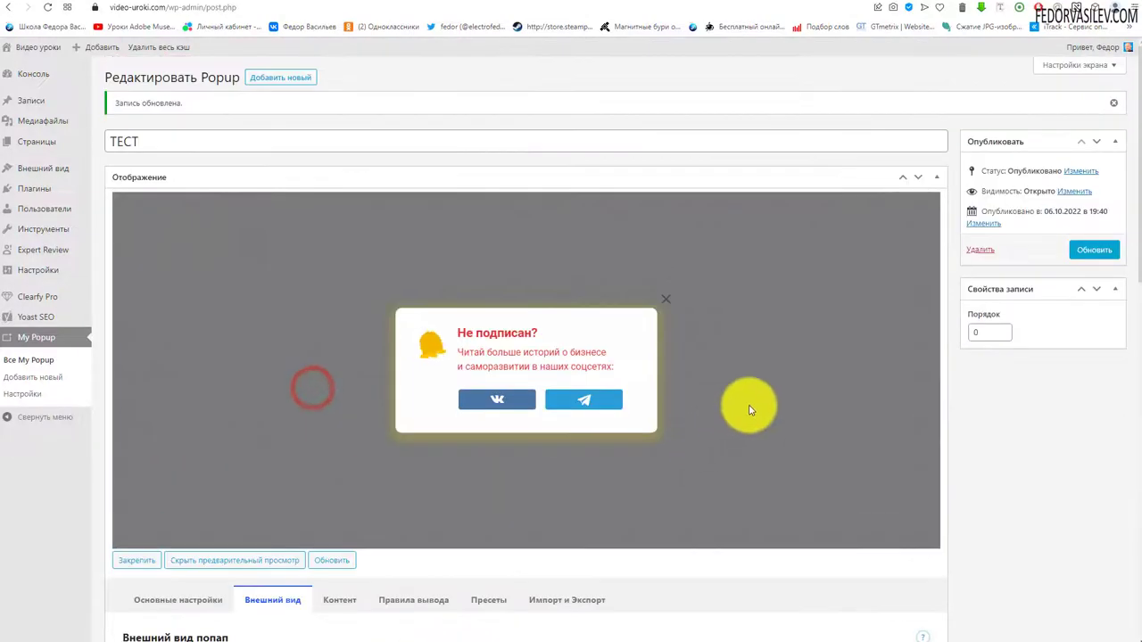
{"action": "scroll", "coordinate": [765, 377], "scroll_direction": "down", "scroll_amount": 7}
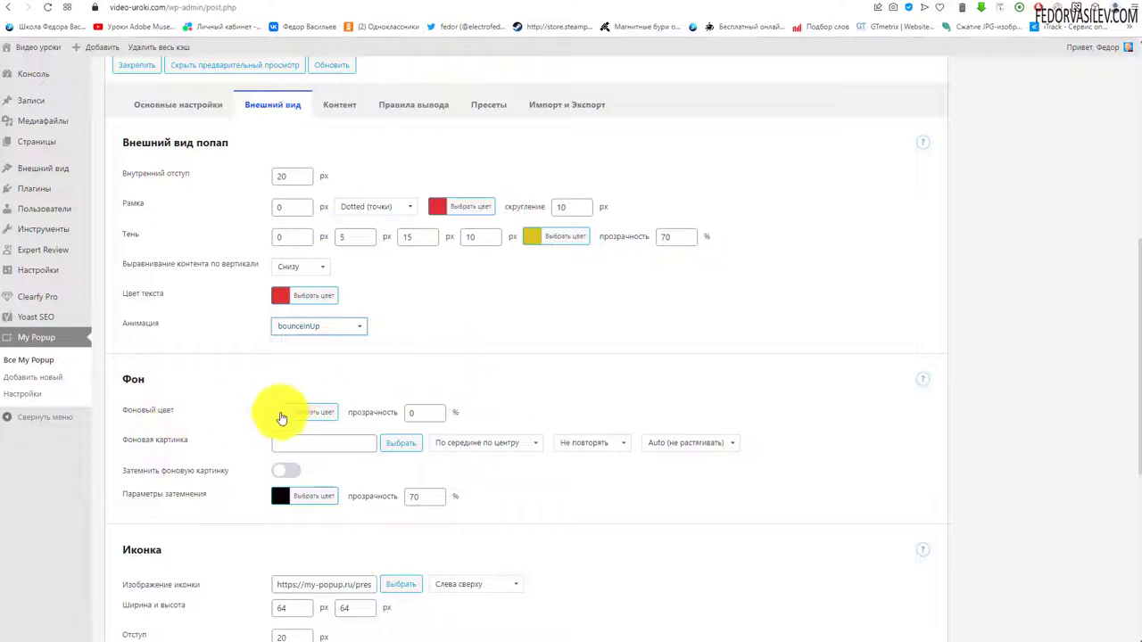
- Try a grey background colour (Фоновый цвет) for the popup in the preview and return it to white
{"action": "scroll", "coordinate": [280, 415], "scroll_direction": "up", "scroll_amount": 5}
{"action": "scroll", "coordinate": [586, 258], "scroll_direction": "down", "scroll_amount": 5}
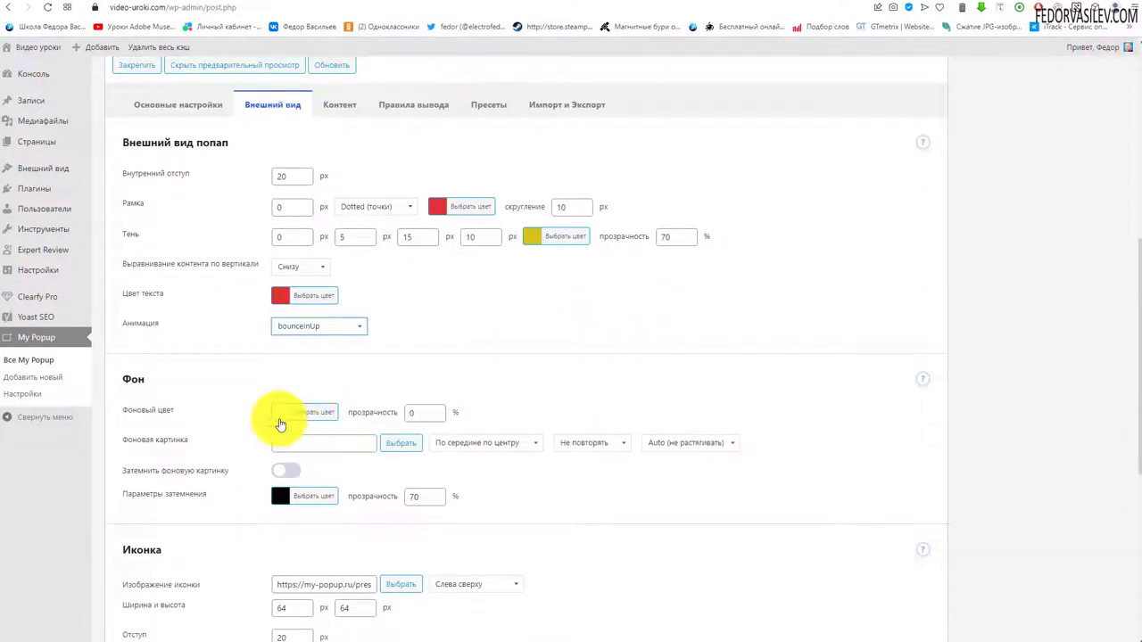
{"action": "left_click", "coordinate": [280, 413]}
{"action": "left_click", "coordinate": [312, 489]}
{"action": "left_click", "coordinate": [261, 480]}
{"action": "scroll", "coordinate": [200, 401], "scroll_direction": "up", "scroll_amount": 5}
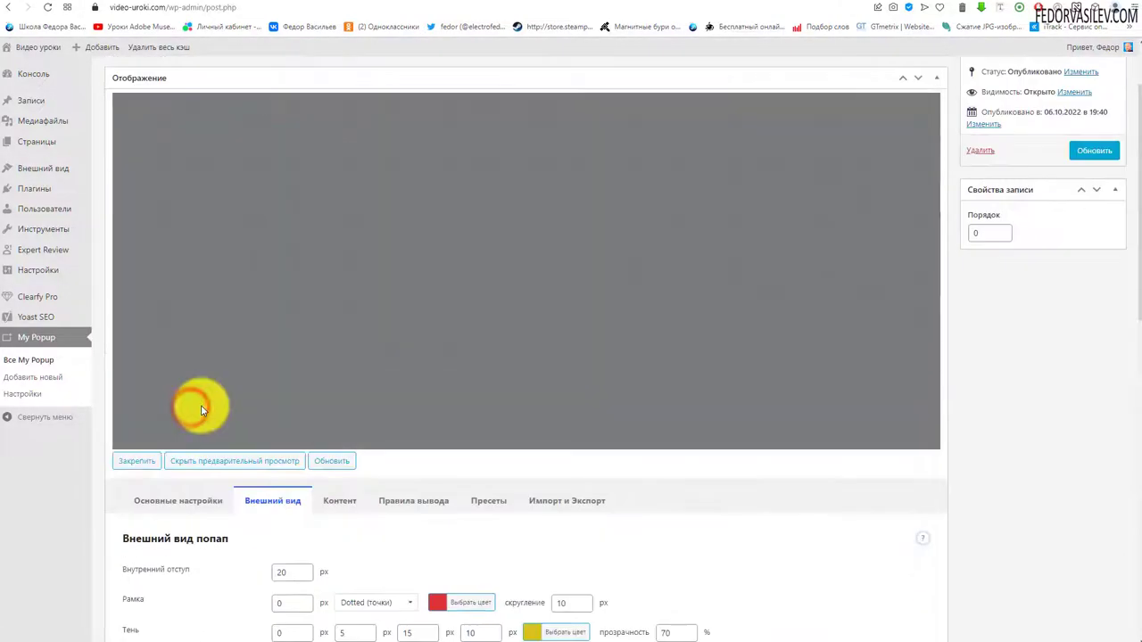
{"action": "scroll", "coordinate": [201, 410], "scroll_direction": "down", "scroll_amount": 6}
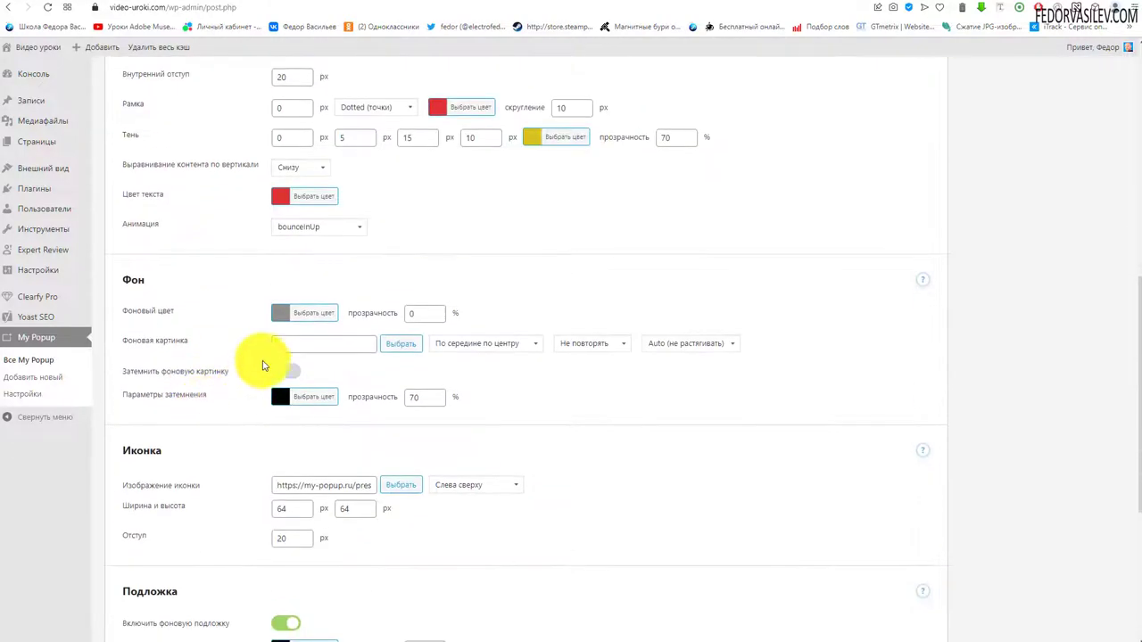
{"action": "left_click", "coordinate": [284, 313]}
{"action": "left_click", "coordinate": [289, 348]}
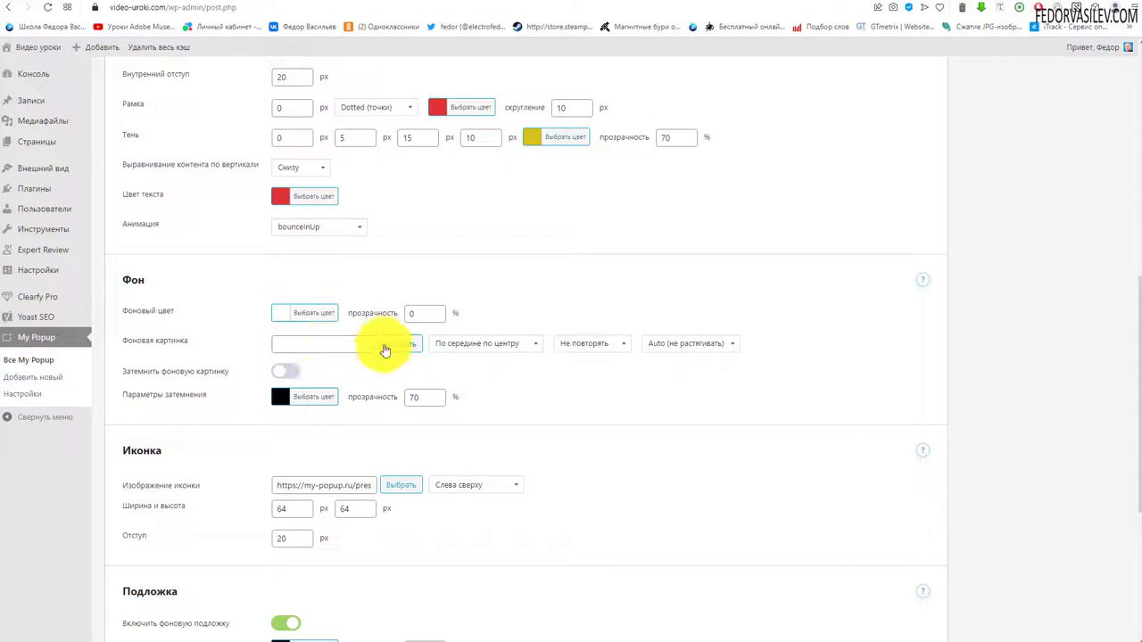
- Look through the position, repeat and size options available for the popup's background picture (Фоновая картинка)
{"action": "left_click", "coordinate": [496, 344]}
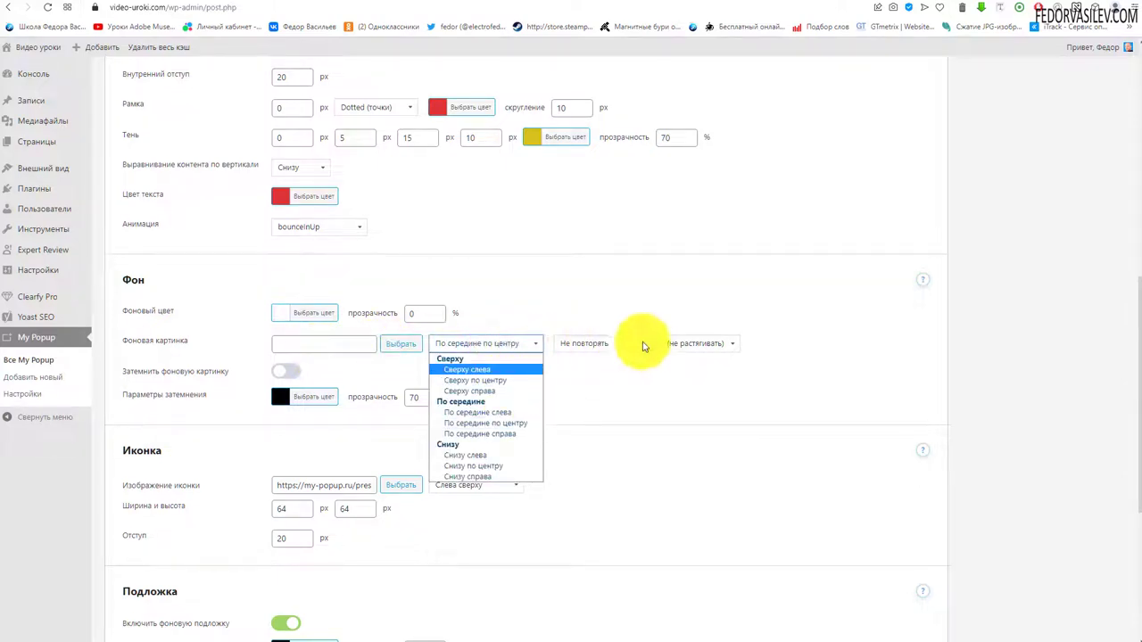
{"action": "left_click", "coordinate": [609, 342]}
{"action": "left_click", "coordinate": [701, 343]}
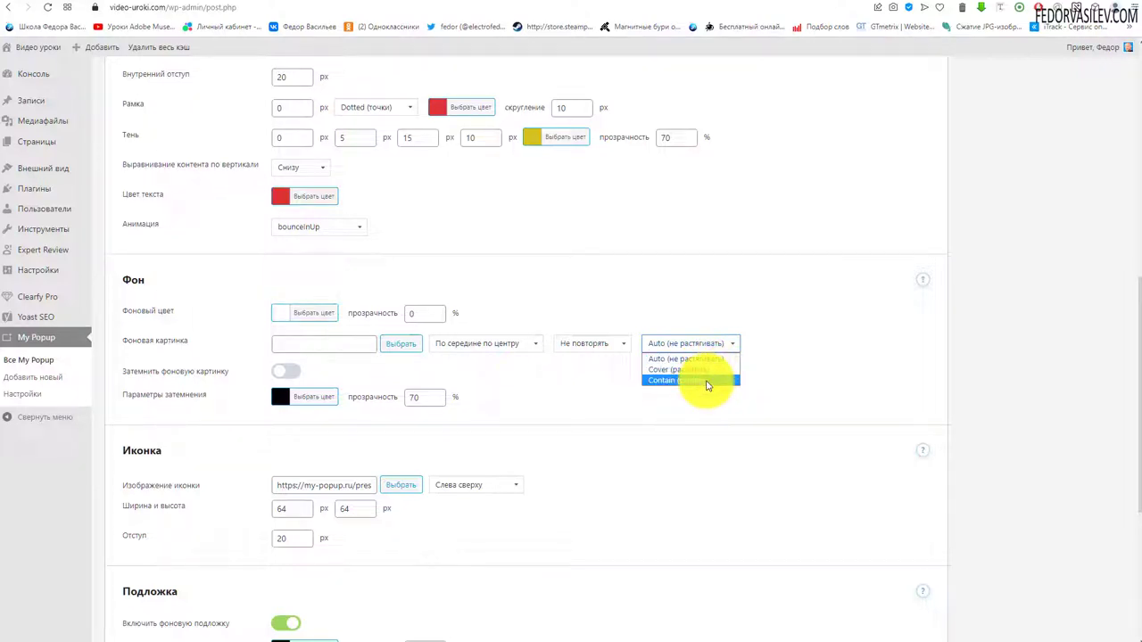
{"action": "left_click", "coordinate": [846, 347]}
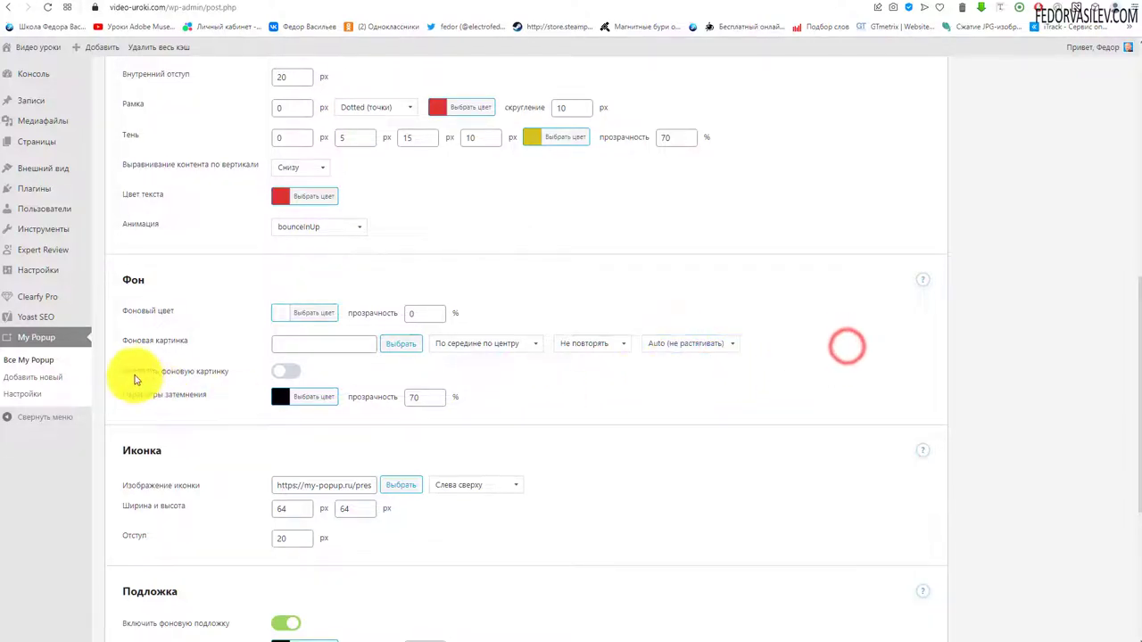
- Turn the background picture darkening on and off, set the darkening colour (Параметры затемнения) to blue and check the preview
{"action": "left_click", "coordinate": [274, 380]}
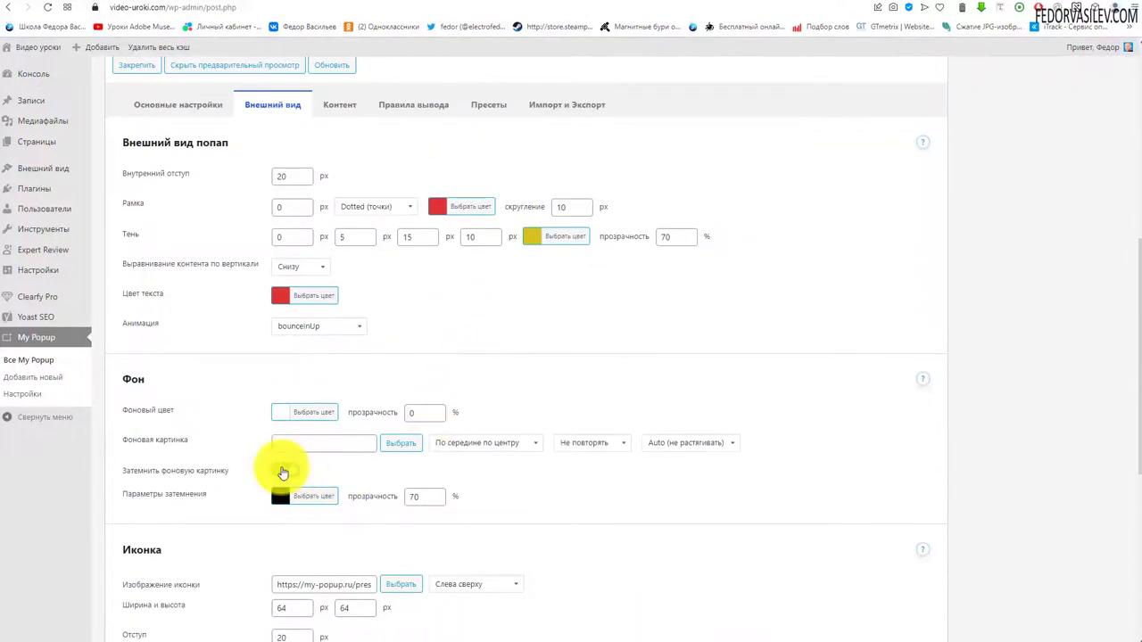
{"action": "left_click", "coordinate": [280, 470]}
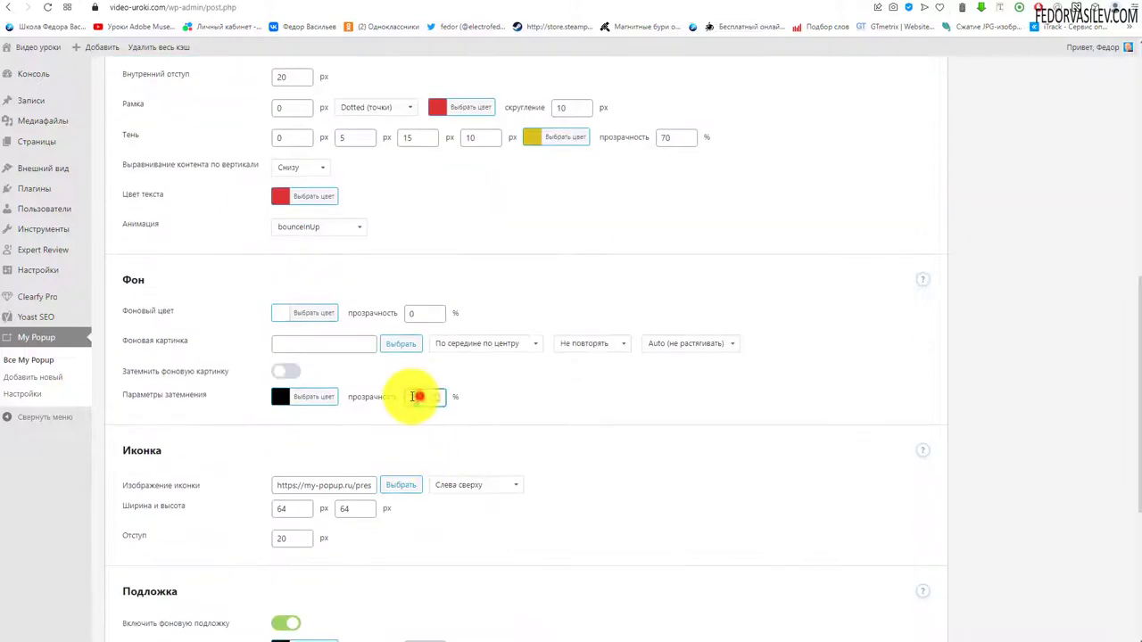
{"action": "left_click", "coordinate": [283, 397]}
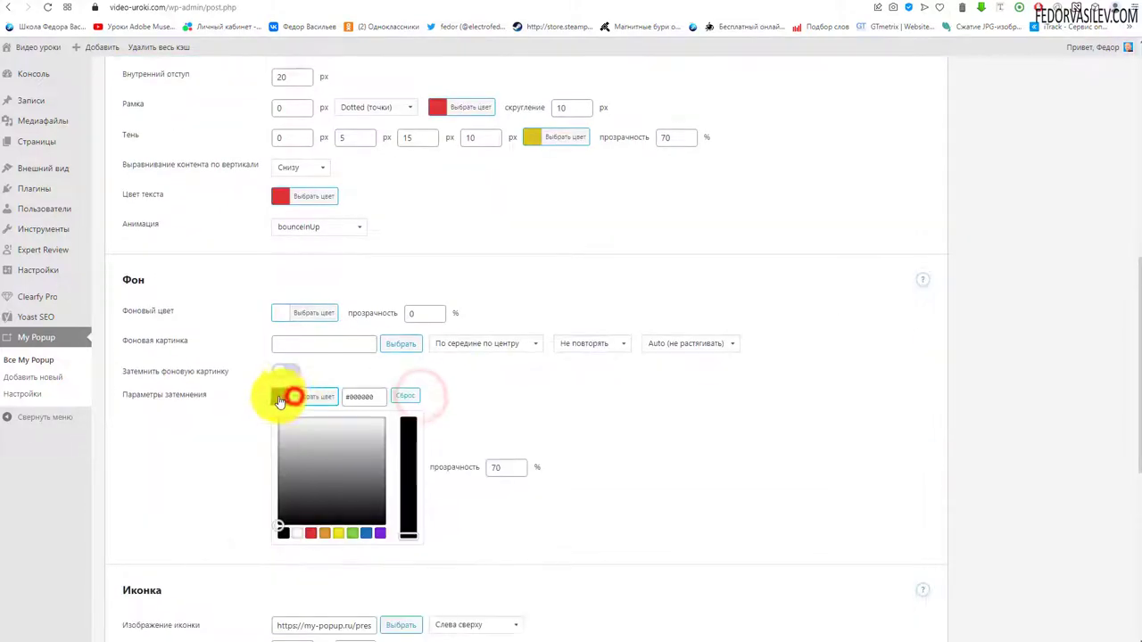
{"action": "left_click", "coordinate": [367, 534]}
{"action": "left_click", "coordinate": [657, 382]}
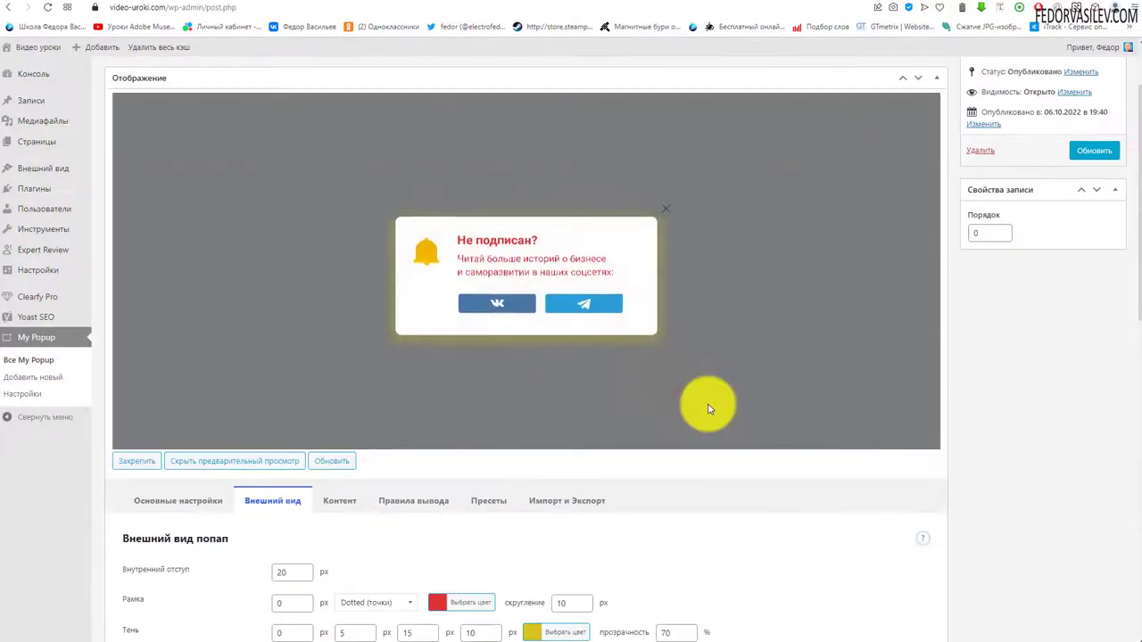
{"action": "scroll", "coordinate": [709, 406], "scroll_direction": "down", "scroll_amount": 4}
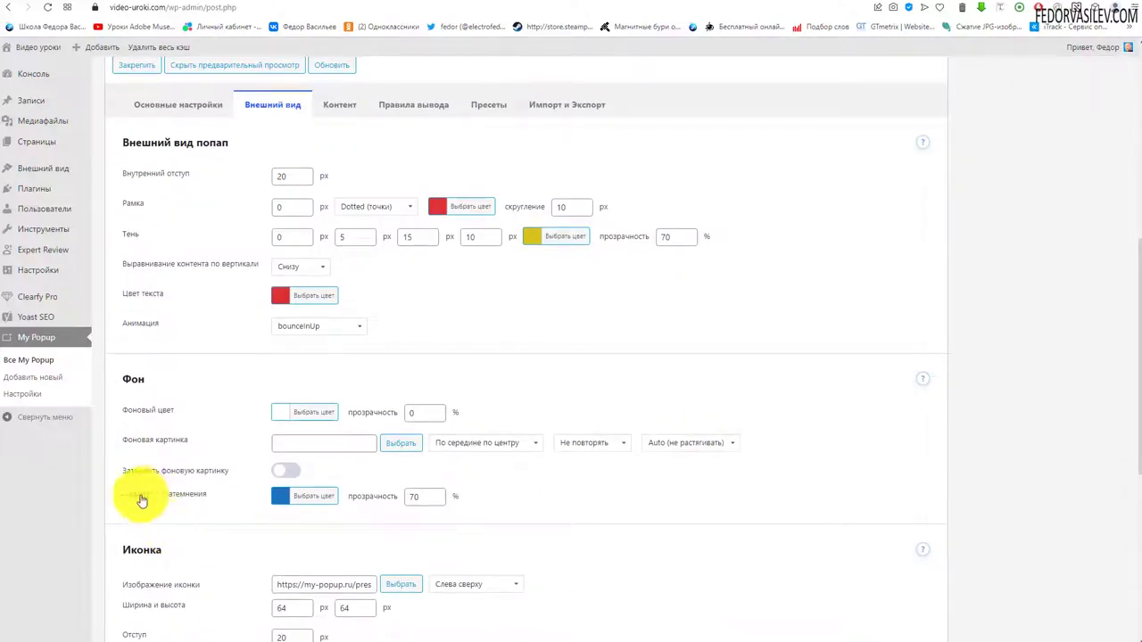
{"action": "scroll", "coordinate": [589, 478], "scroll_direction": "up", "scroll_amount": 4}
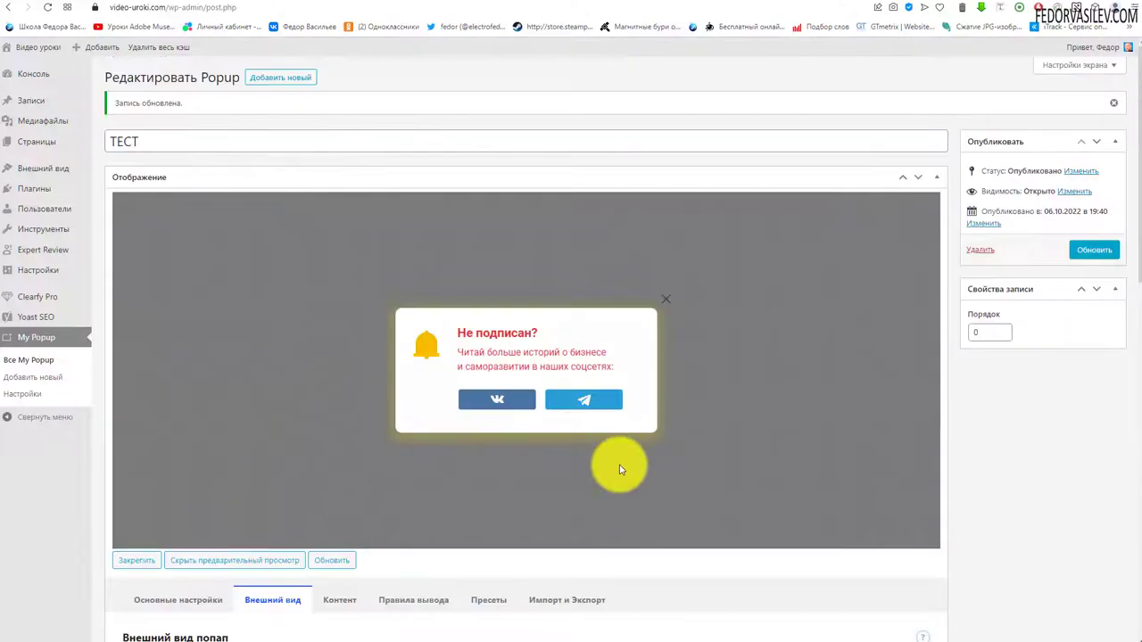
- Try the background picture darkening (Затемнить фоновую картинку) with the blue colour in the preview and switch it off again
{"action": "scroll", "coordinate": [535, 481], "scroll_direction": "down", "scroll_amount": 4}
{"action": "scroll", "coordinate": [288, 473], "scroll_direction": "down", "scroll_amount": 2}
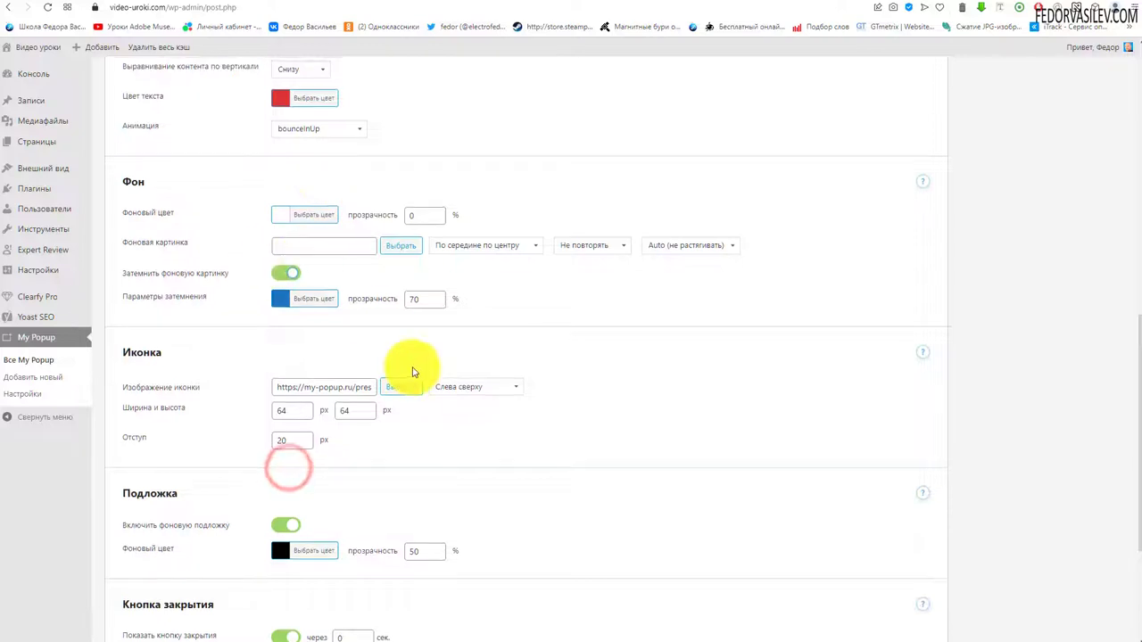
{"action": "scroll", "coordinate": [472, 184], "scroll_direction": "up", "scroll_amount": 6}
{"action": "scroll", "coordinate": [491, 267], "scroll_direction": "down", "scroll_amount": 6}
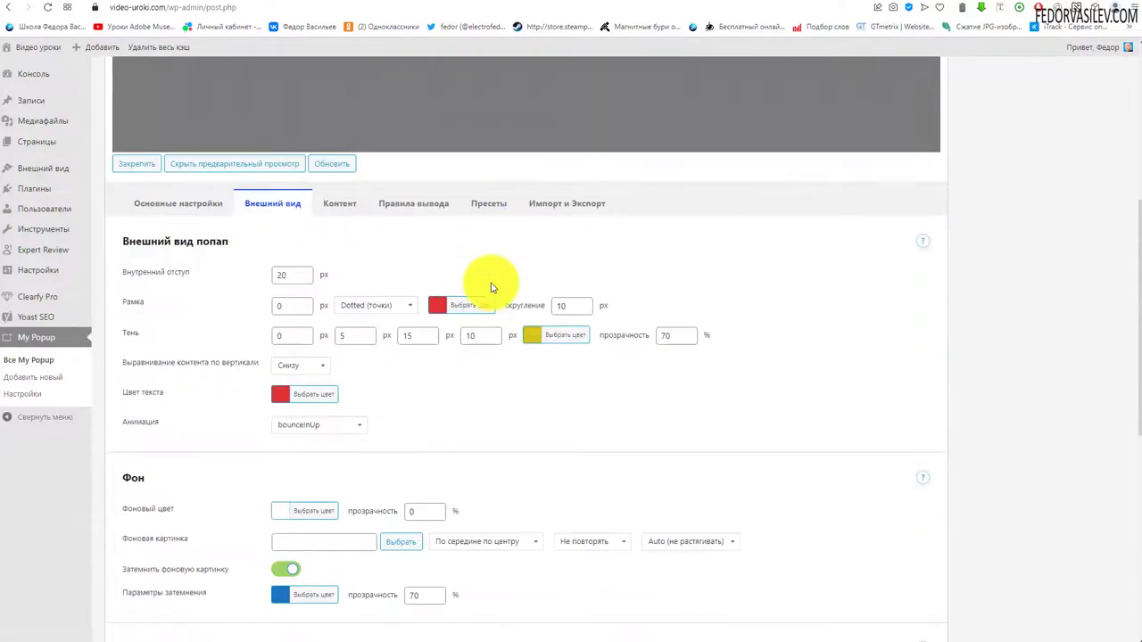
{"action": "left_click", "coordinate": [279, 277]}
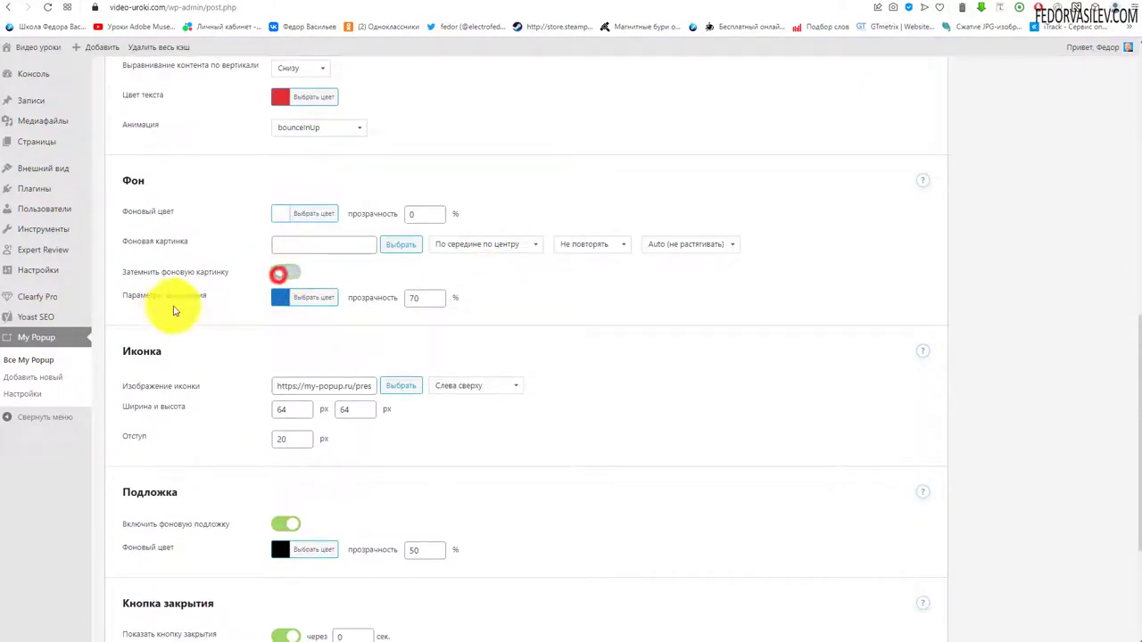
- Look at the popup's icon image (Изображение иконки) setting, view the media library without choosing a file, and find the icon in the preview
{"action": "scroll", "coordinate": [143, 370], "scroll_direction": "down", "scroll_amount": 2}
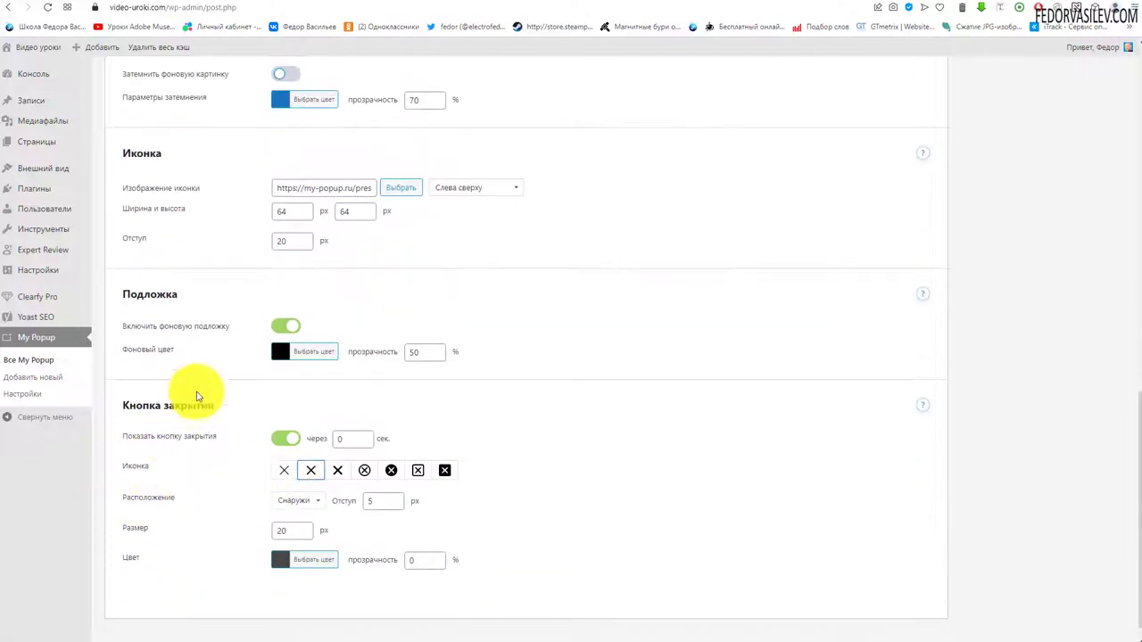
{"action": "scroll", "coordinate": [169, 357], "scroll_direction": "up", "scroll_amount": 2}
{"action": "left_click", "coordinate": [324, 386]}
{"action": "scroll", "coordinate": [455, 365], "scroll_direction": "up", "scroll_amount": 5}
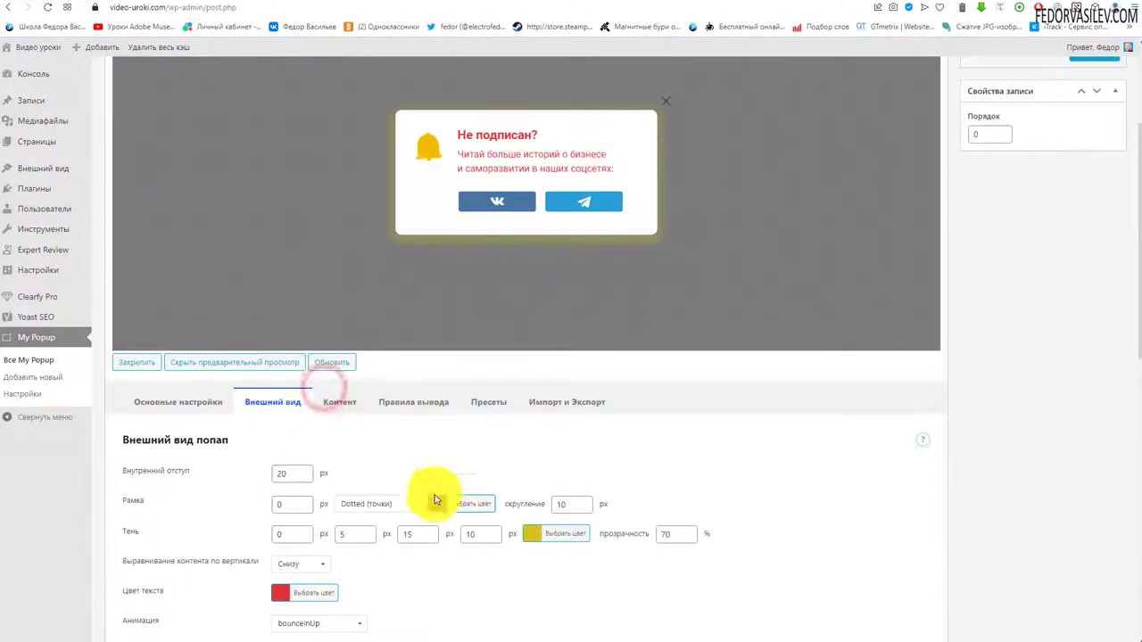
{"action": "scroll", "coordinate": [374, 170], "scroll_direction": "down", "scroll_amount": 4}
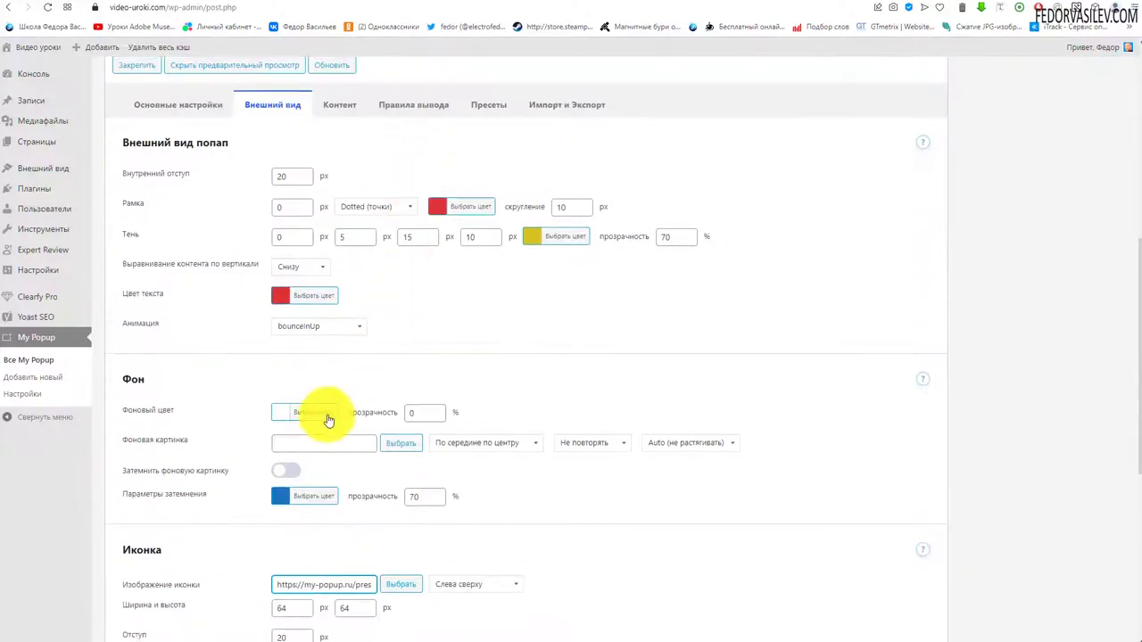
{"action": "scroll", "coordinate": [298, 459], "scroll_direction": "down", "scroll_amount": 1}
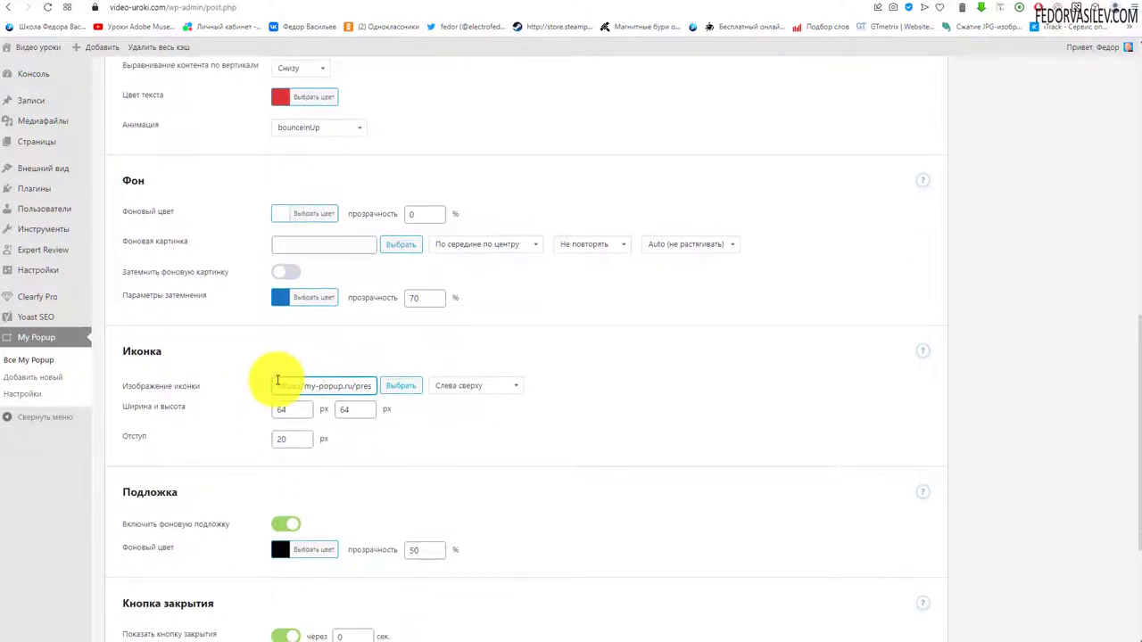
{"action": "left_click_drag", "start_coordinate": [278, 381], "coordinate": [438, 375]}
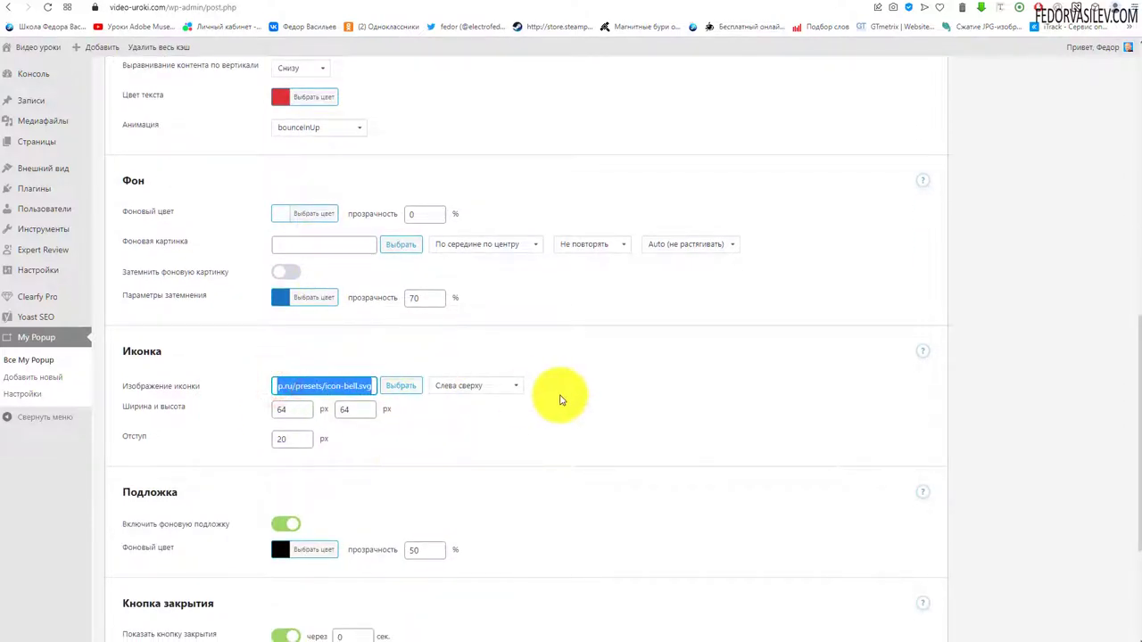
{"action": "left_click", "coordinate": [400, 387]}
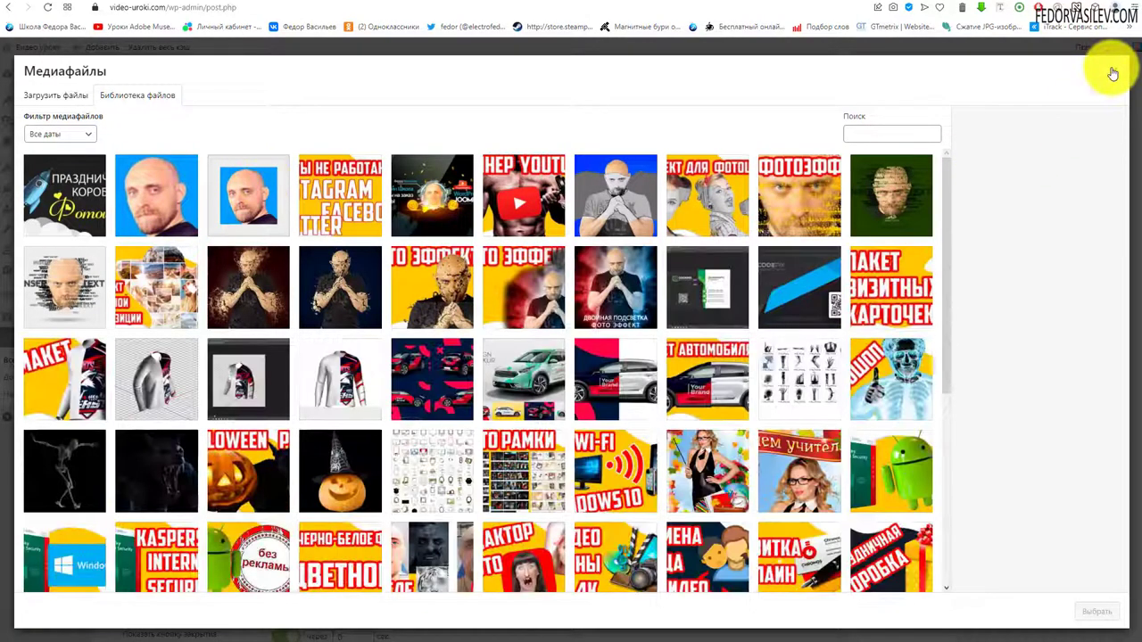
{"action": "left_click", "coordinate": [1112, 73]}
{"action": "scroll", "coordinate": [711, 310], "scroll_direction": "up", "scroll_amount": 5}
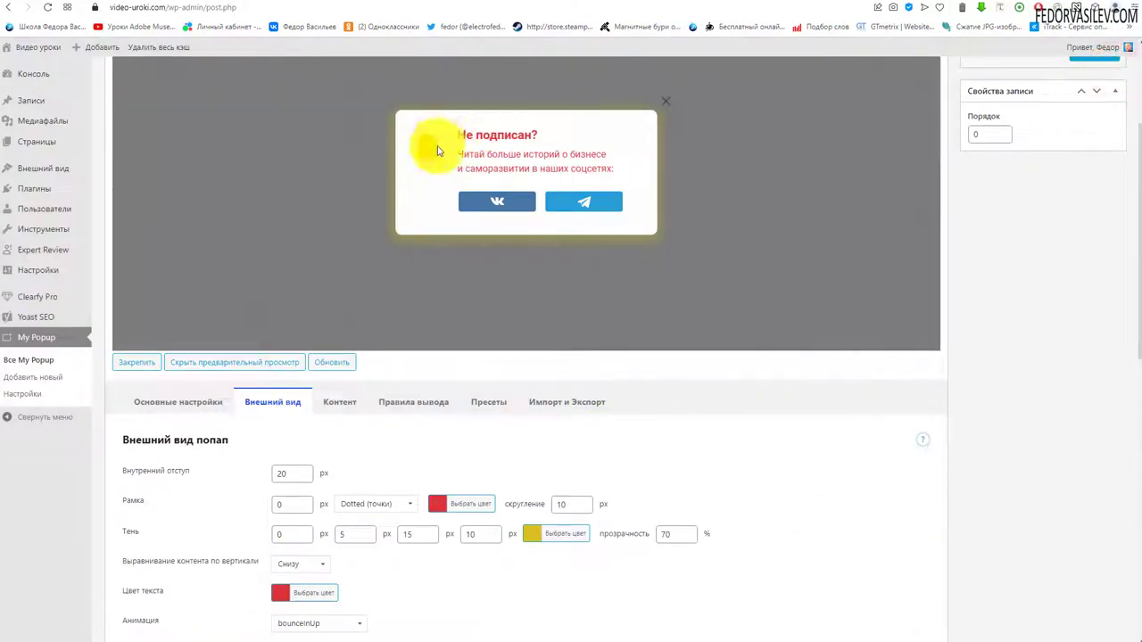
{"action": "scroll", "coordinate": [438, 338], "scroll_direction": "down", "scroll_amount": 2}
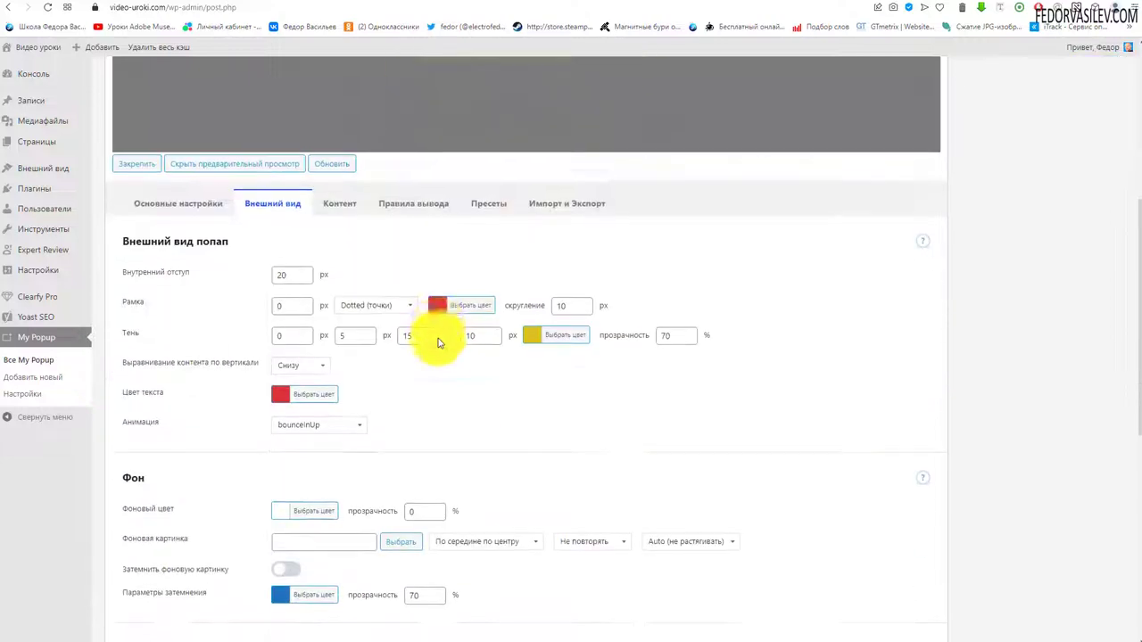
- Look over the icon's placement, width and height (Ширина и высота), and indent (Отступ) settings
{"action": "scroll", "coordinate": [438, 342], "scroll_direction": "down", "scroll_amount": 4}
{"action": "left_click", "coordinate": [455, 287]}
{"action": "left_click", "coordinate": [691, 300]}
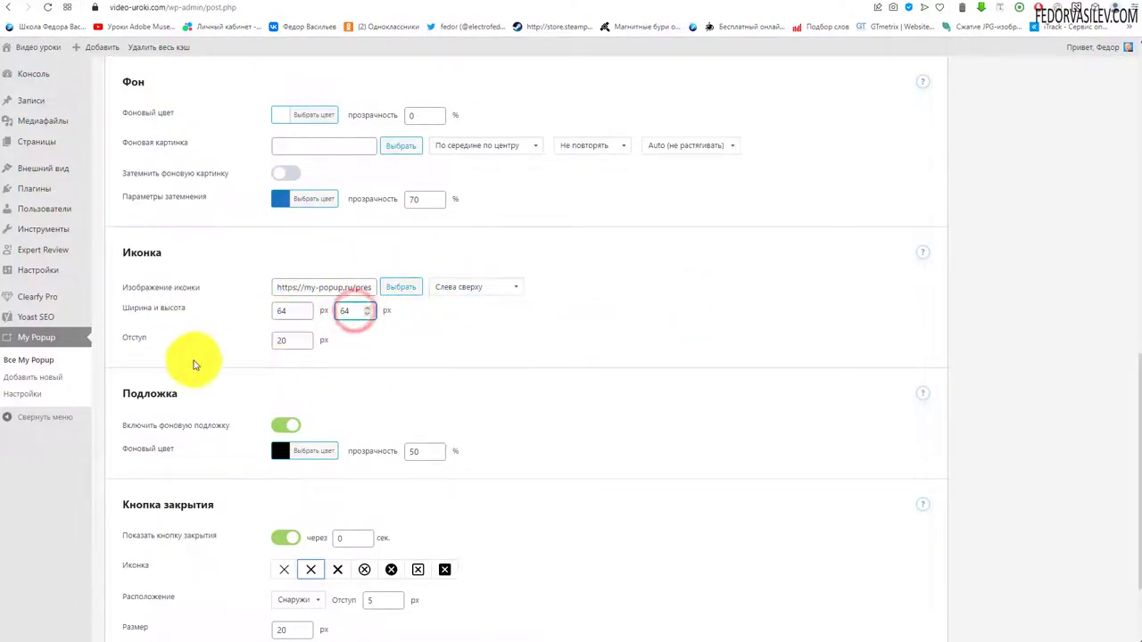
{"action": "left_click", "coordinate": [287, 339]}
- Set the popup backdrop's (Подложка) background colour to blue #1e73be and check it in the preview
{"action": "scroll", "coordinate": [574, 357], "scroll_direction": "down", "scroll_amount": 1}
{"action": "scroll", "coordinate": [574, 357], "scroll_direction": "down", "scroll_amount": 1}
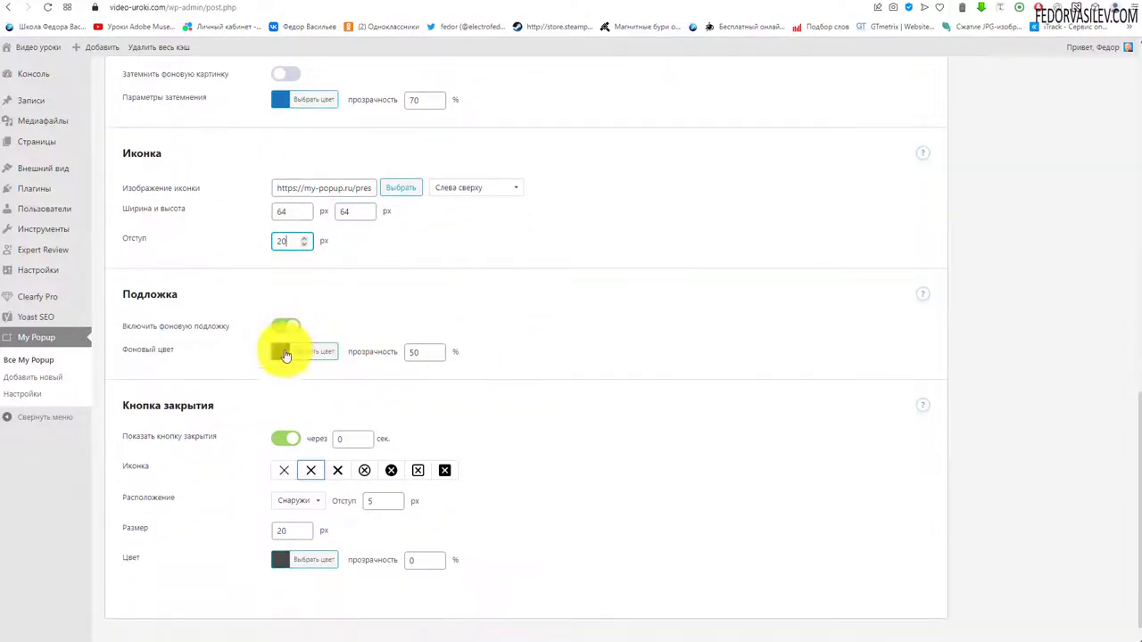
{"action": "left_click", "coordinate": [276, 357]}
{"action": "left_click", "coordinate": [366, 487]}
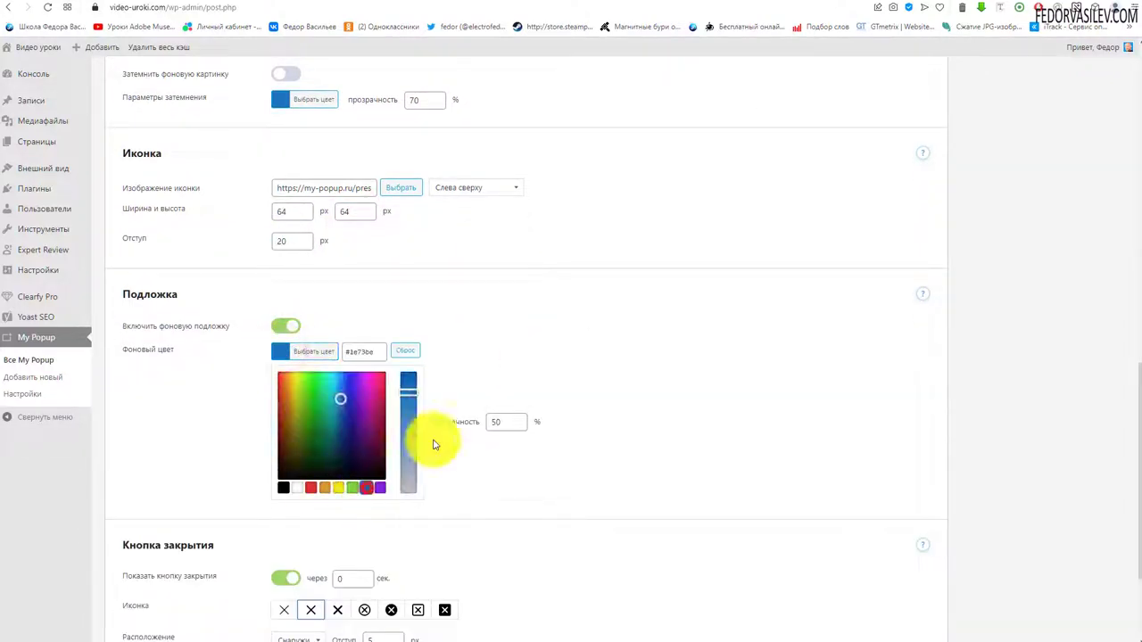
{"action": "left_click", "coordinate": [552, 323]}
{"action": "scroll", "coordinate": [482, 356], "scroll_direction": "up", "scroll_amount": 10}
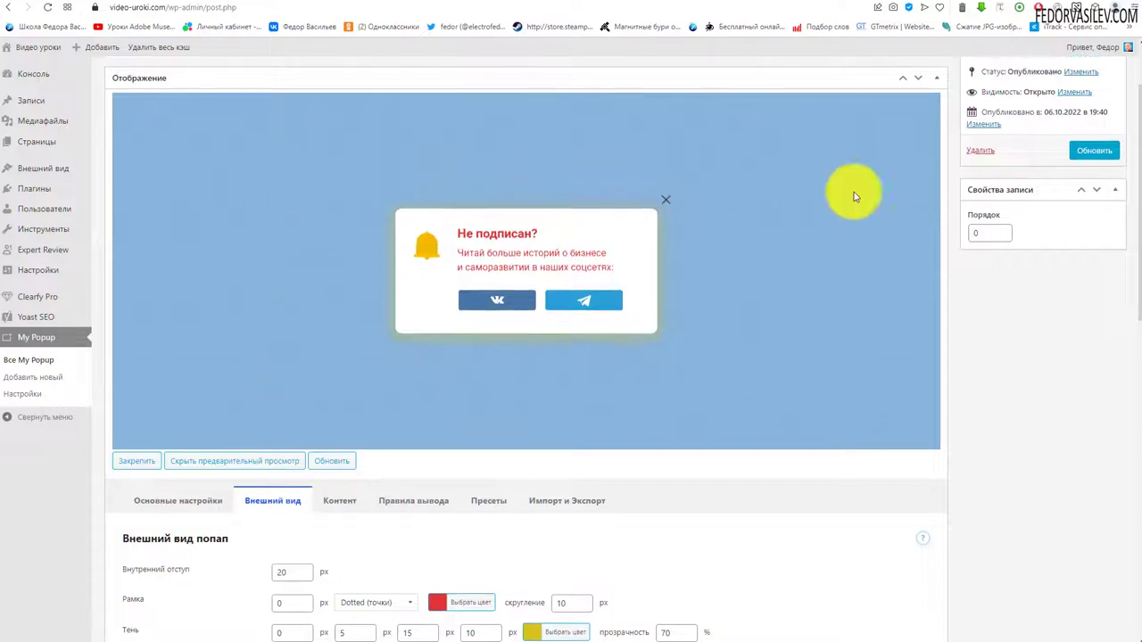
{"action": "scroll", "coordinate": [700, 238], "scroll_direction": "down", "scroll_amount": 5}
{"action": "scroll", "coordinate": [928, 189], "scroll_direction": "up", "scroll_amount": 6}
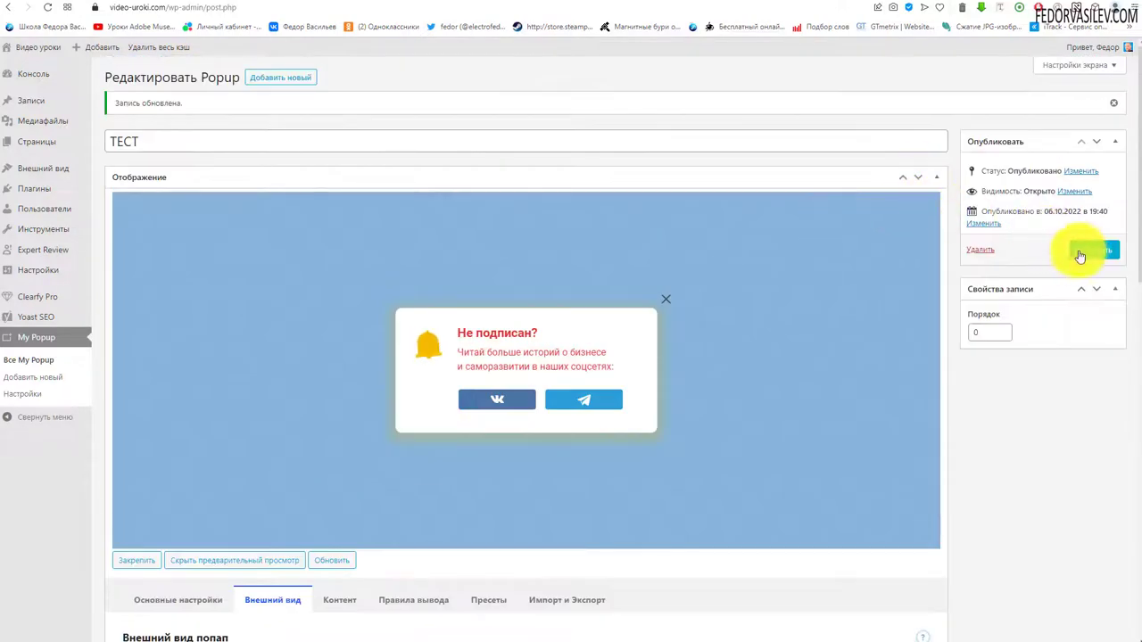
- Update the popup, view it on the website's home page, and return to the popup editor
{"action": "left_click", "coordinate": [1093, 250]}
{"action": "left_click", "coordinate": [374, 4]}
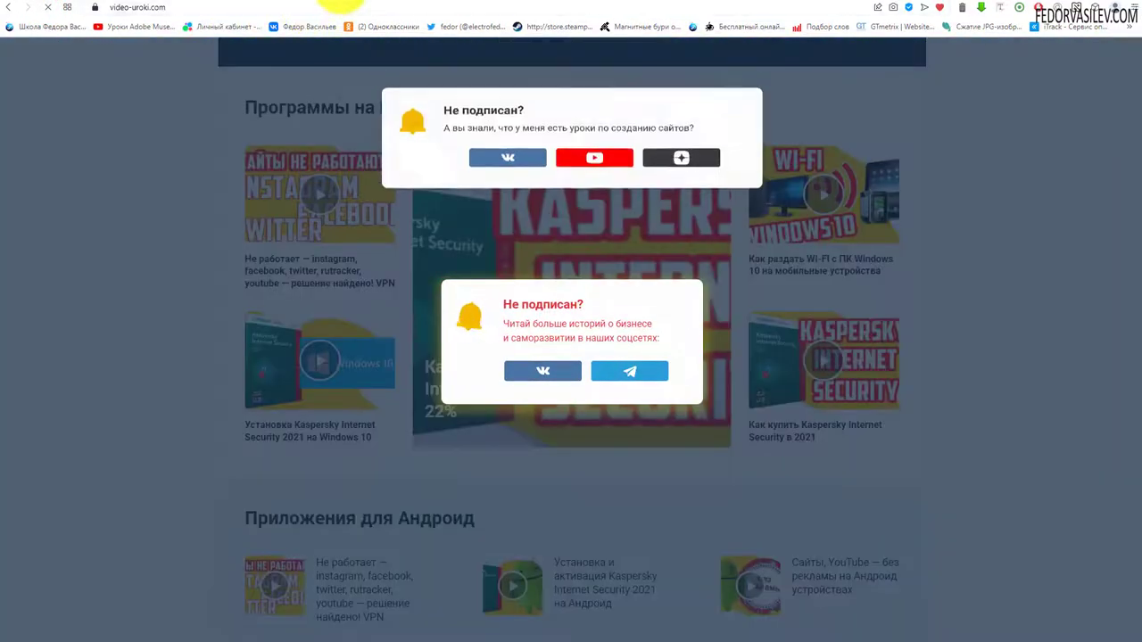
{"action": "left_click", "coordinate": [332, 5]}
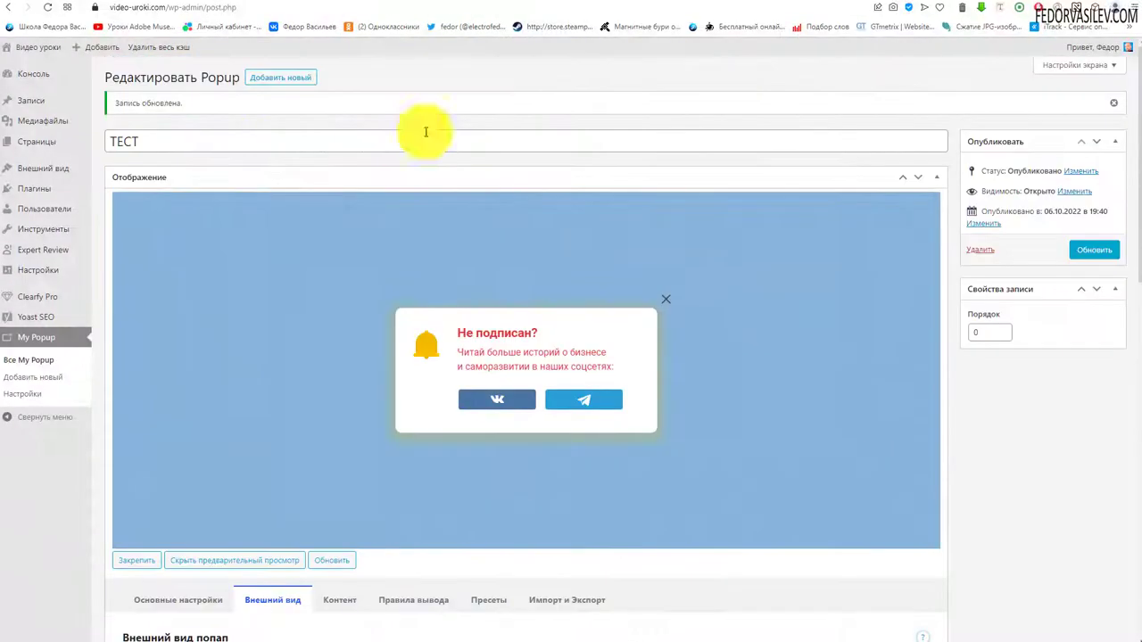
{"action": "left_click", "coordinate": [375, 6]}
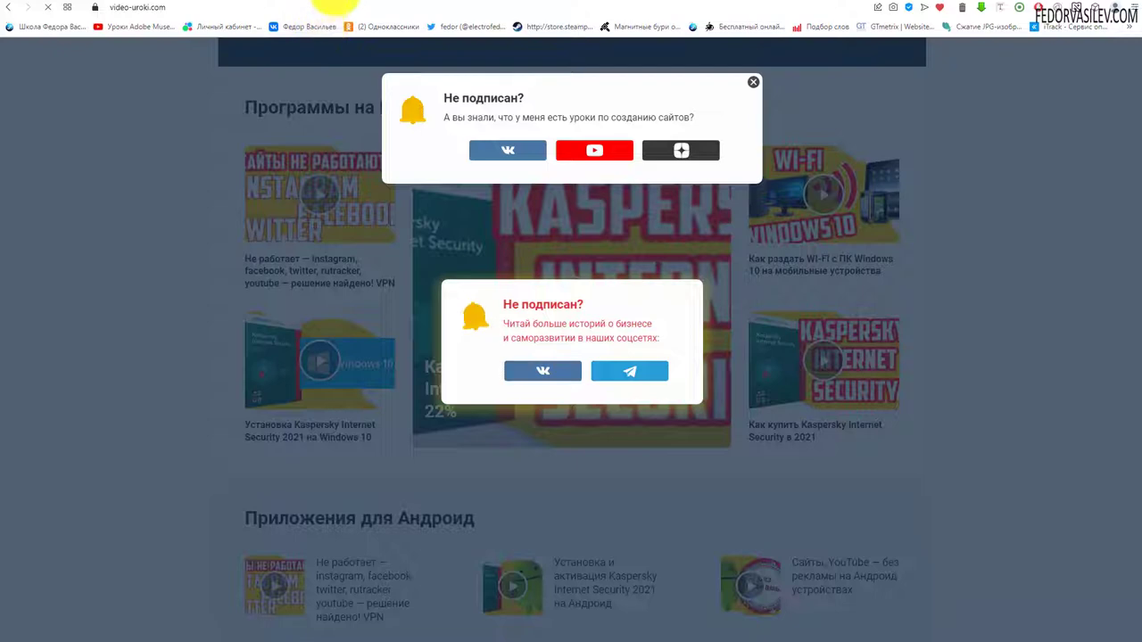
{"action": "left_click", "coordinate": [331, 11]}
- Switch the close button display (Показать кнопку закрытия) off and back on
{"action": "scroll", "coordinate": [204, 276], "scroll_direction": "down", "scroll_amount": 10}
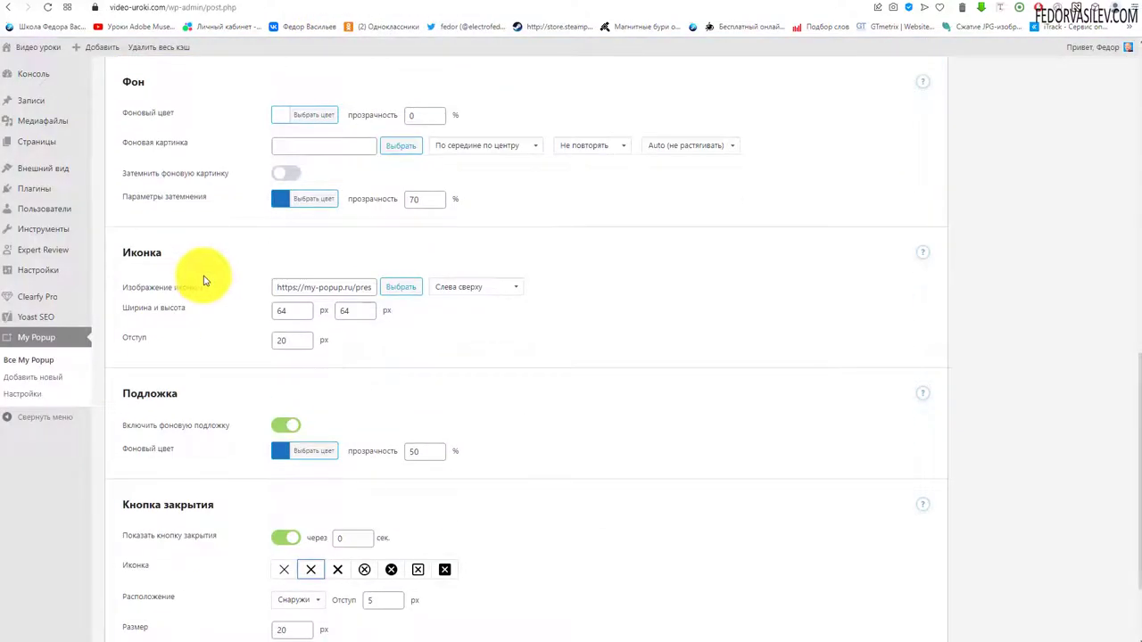
{"action": "scroll", "coordinate": [203, 280], "scroll_direction": "down", "scroll_amount": 3}
{"action": "scroll", "coordinate": [377, 416], "scroll_direction": "up", "scroll_amount": 15}
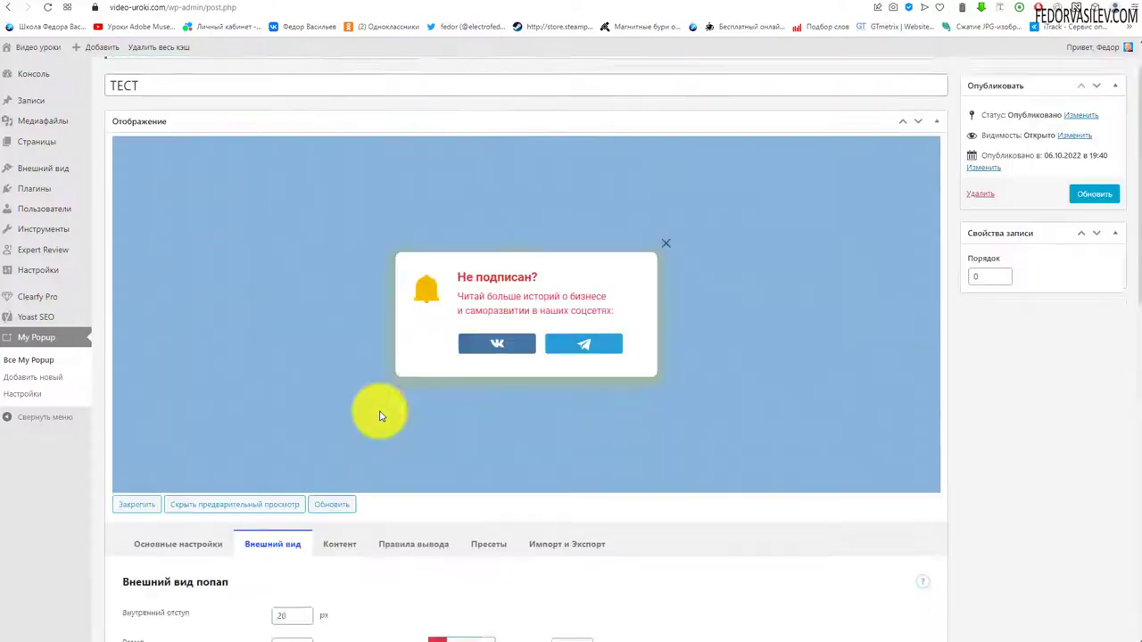
{"action": "scroll", "coordinate": [734, 488], "scroll_direction": "down", "scroll_amount": 15}
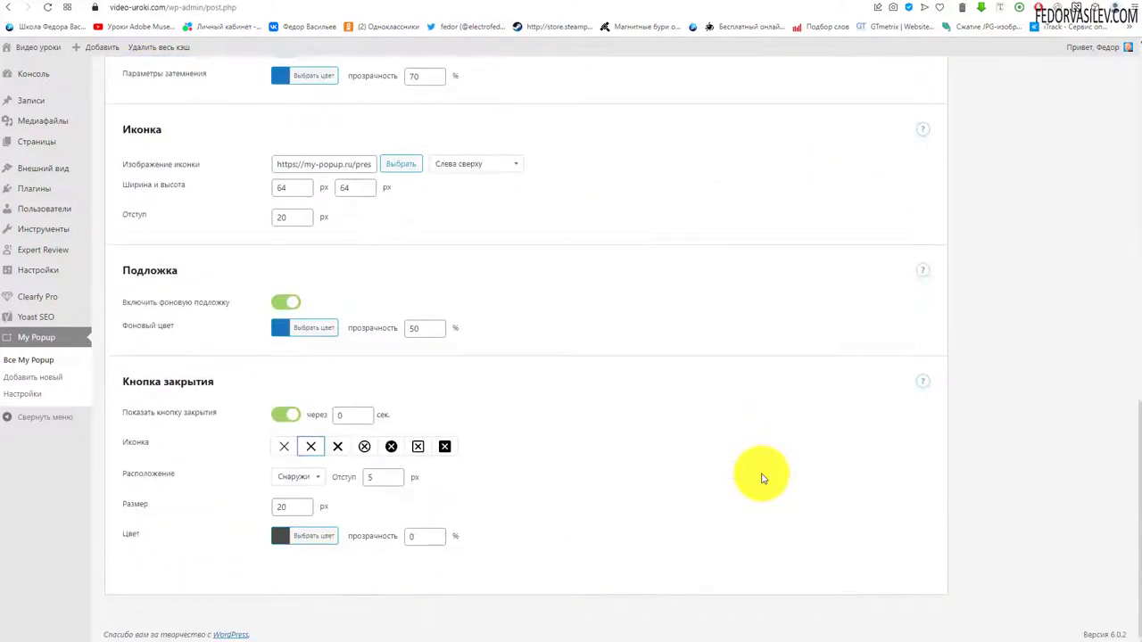
{"action": "left_click", "coordinate": [283, 416]}
{"action": "left_click", "coordinate": [289, 418]}
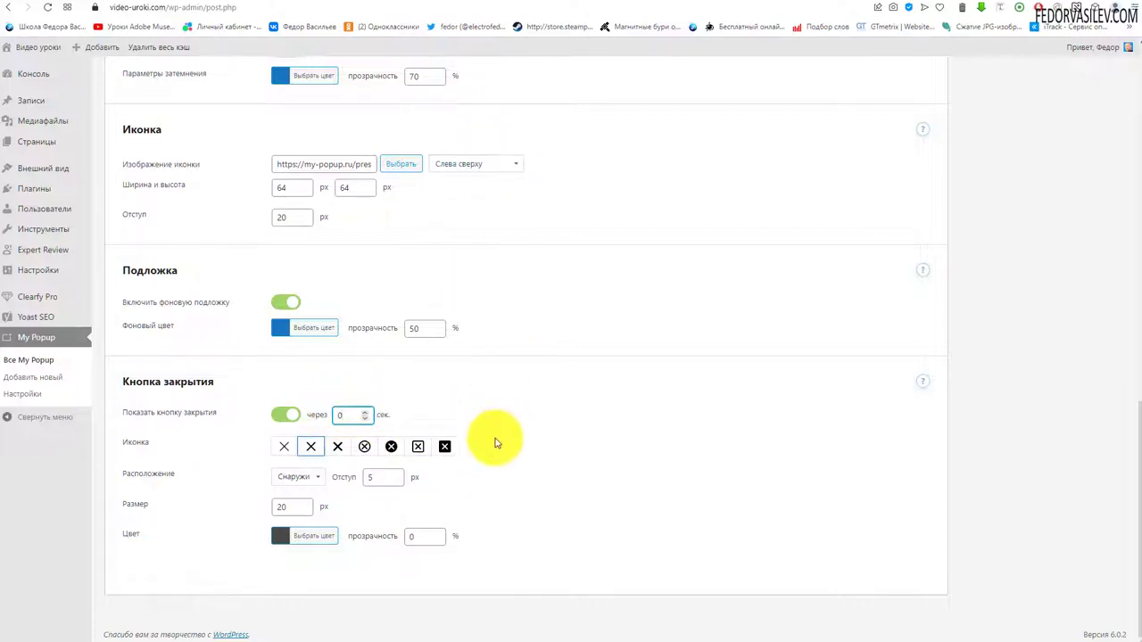
- Choose the filled circle cross as the close button icon, place it inside the popup (Внутри), and check the preview
{"action": "left_click", "coordinate": [392, 448]}
{"action": "left_click", "coordinate": [297, 482]}
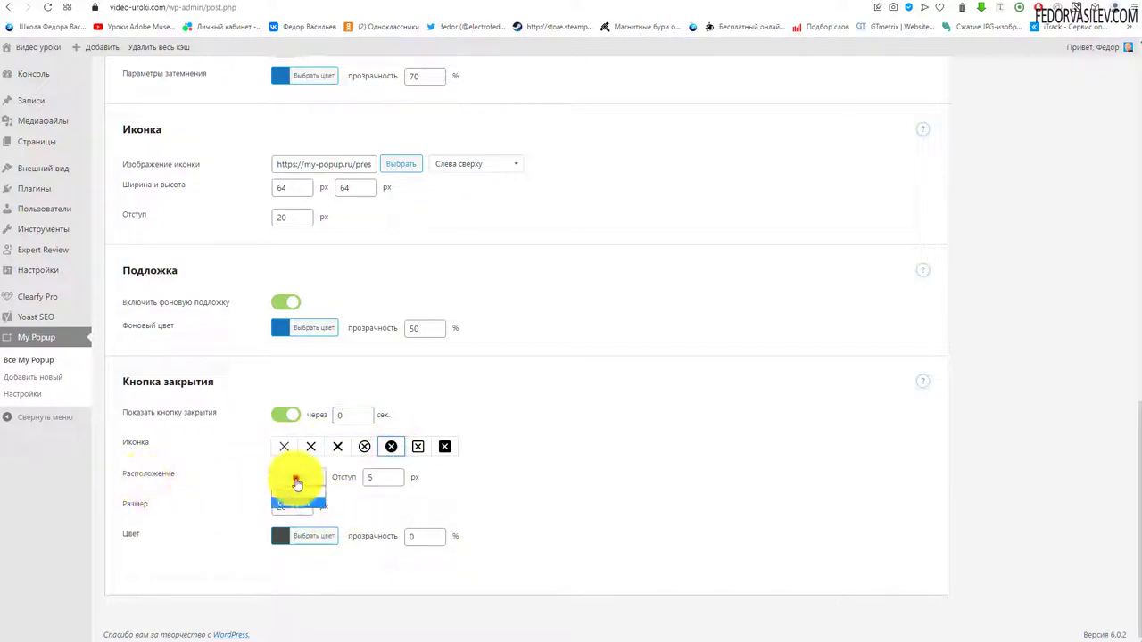
{"action": "left_click", "coordinate": [293, 493]}
{"action": "scroll", "coordinate": [209, 509], "scroll_direction": "up", "scroll_amount": 15}
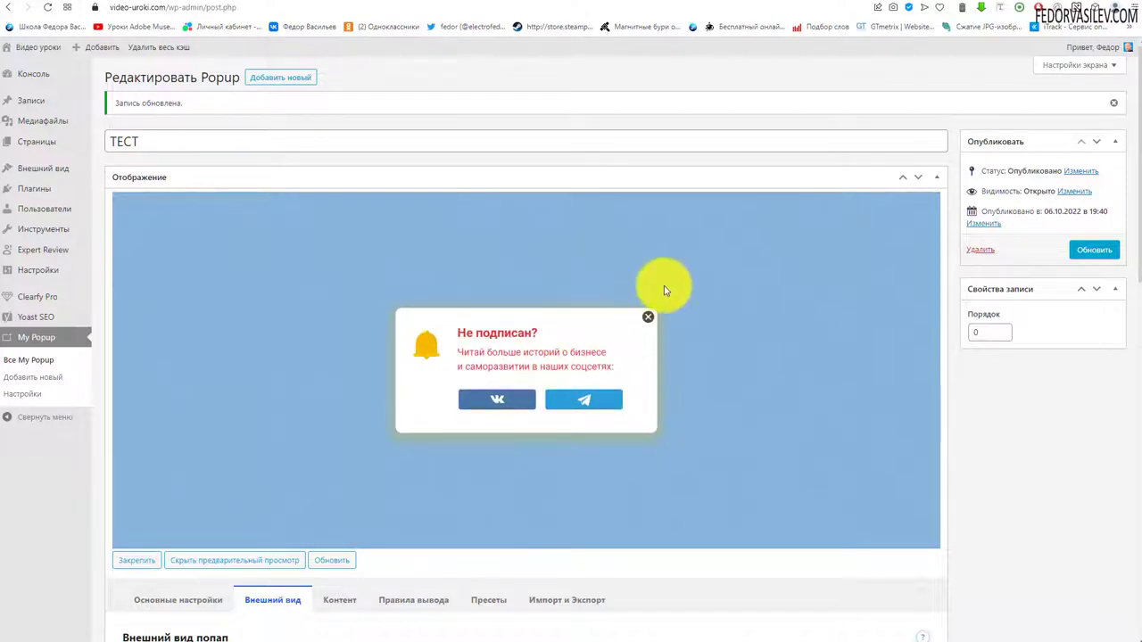
- Look over the close button's placement (Расположение), indent (Отступ) and size (Размер) settings
{"action": "scroll", "coordinate": [706, 441], "scroll_direction": "down", "scroll_amount": 12}
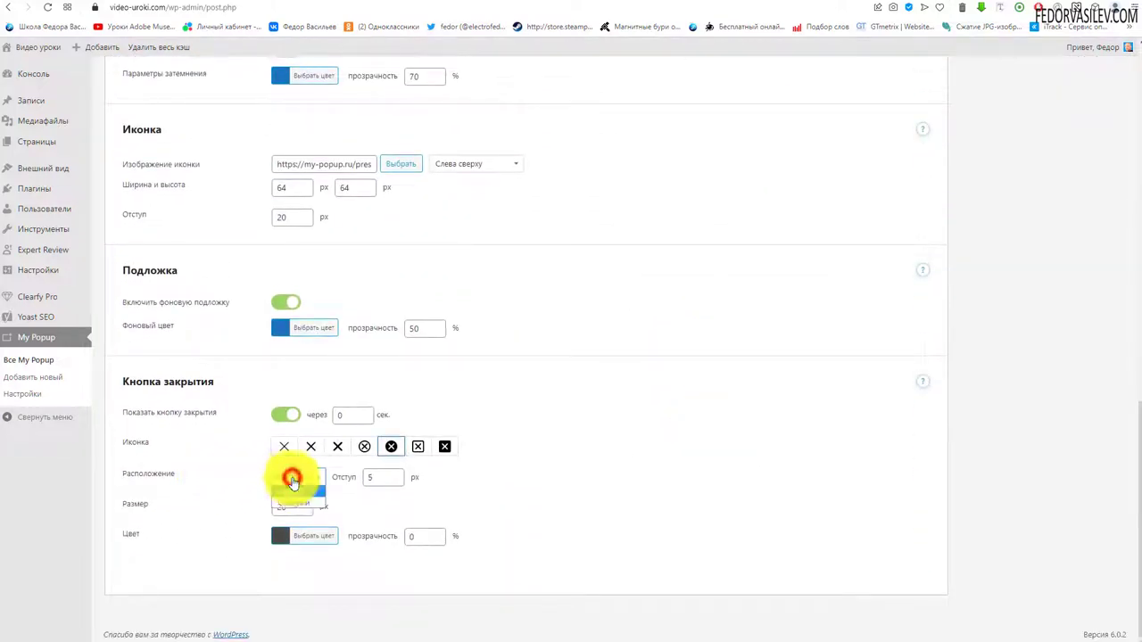
{"action": "left_click", "coordinate": [293, 487]}
{"action": "left_click", "coordinate": [376, 478]}
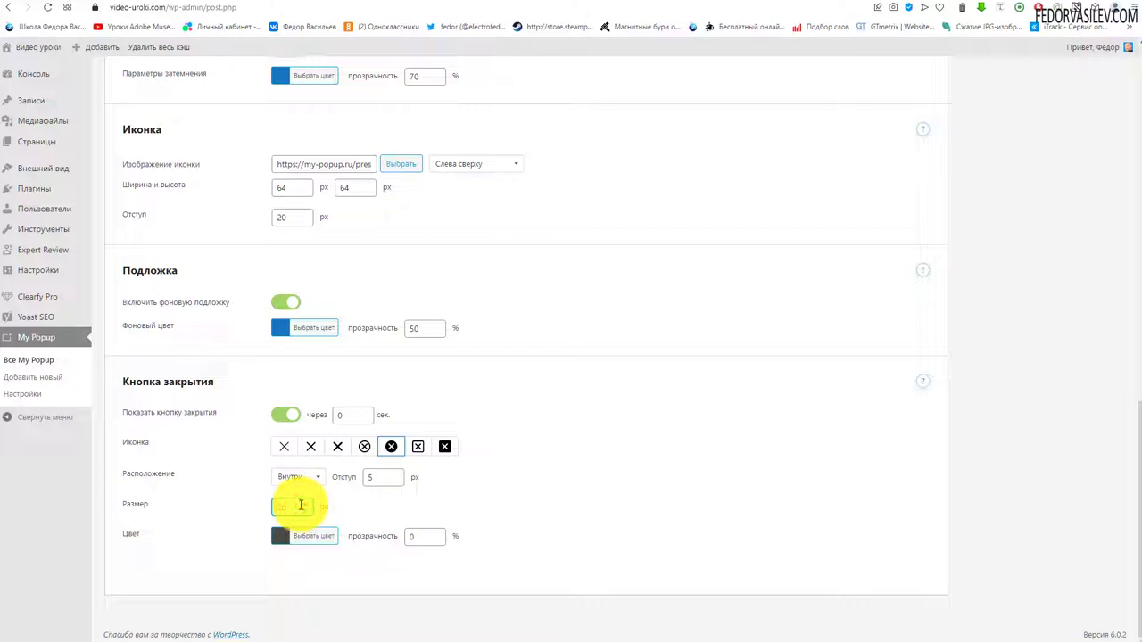
{"action": "left_click", "coordinate": [302, 506]}
- Set the close button's colour to red with 50% transparency (прозрачность) and check it in the preview
{"action": "left_click", "coordinate": [282, 537]}
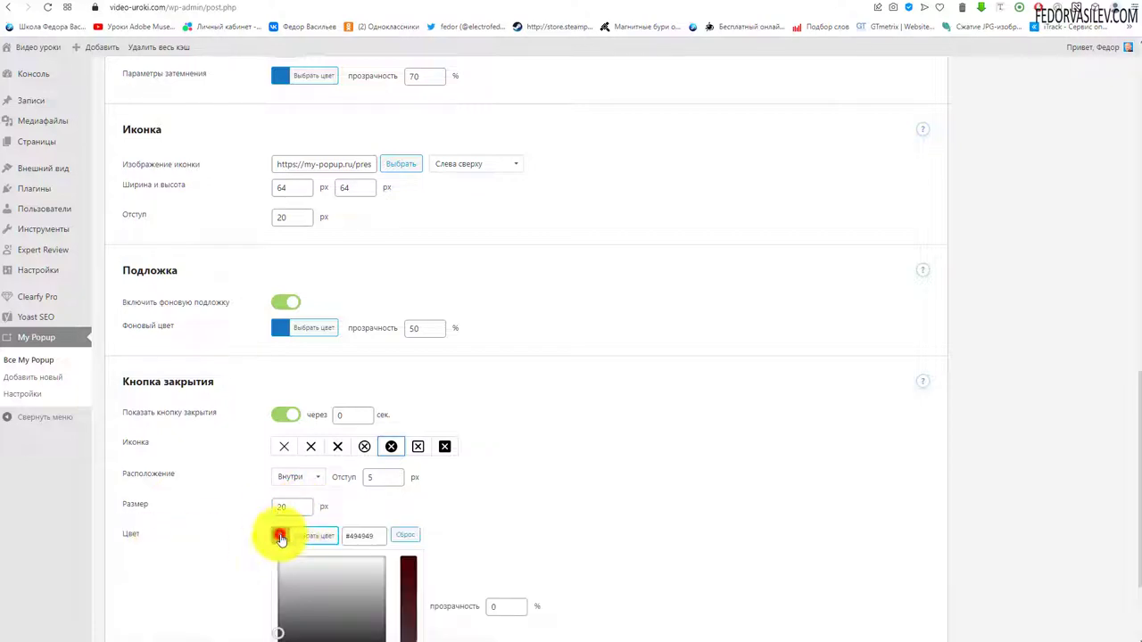
{"action": "left_click", "coordinate": [509, 478]}
{"action": "left_click", "coordinate": [280, 538]}
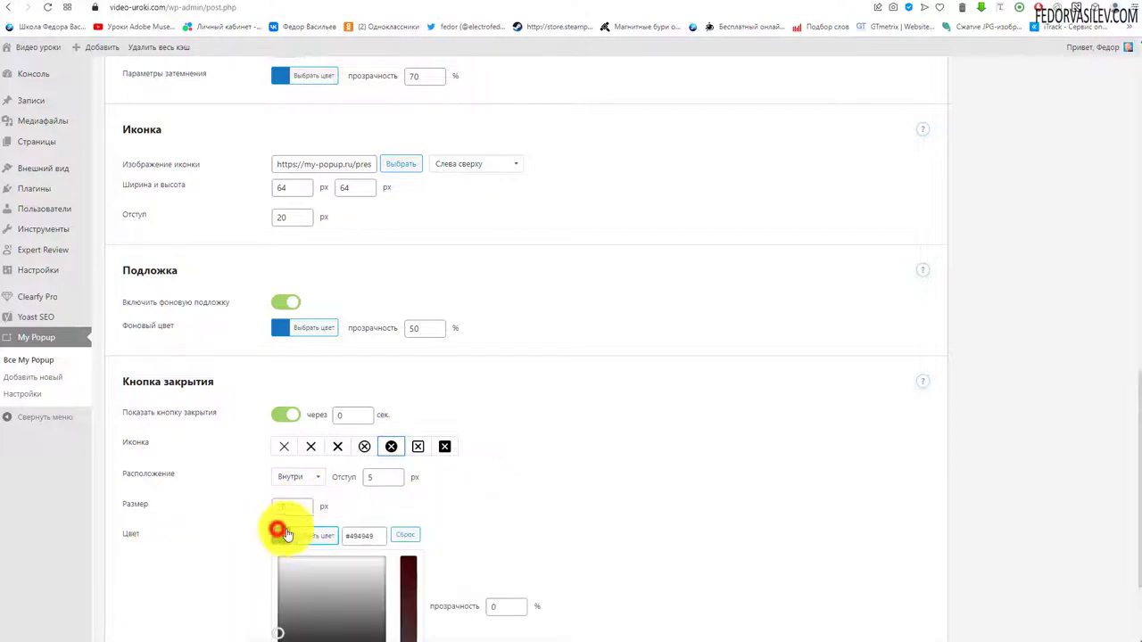
{"action": "scroll", "coordinate": [304, 531], "scroll_direction": "down", "scroll_amount": 2}
{"action": "left_click", "coordinate": [313, 534]}
{"action": "left_click", "coordinate": [526, 384]}
{"action": "scroll", "coordinate": [526, 385], "scroll_direction": "up", "scroll_amount": 2}
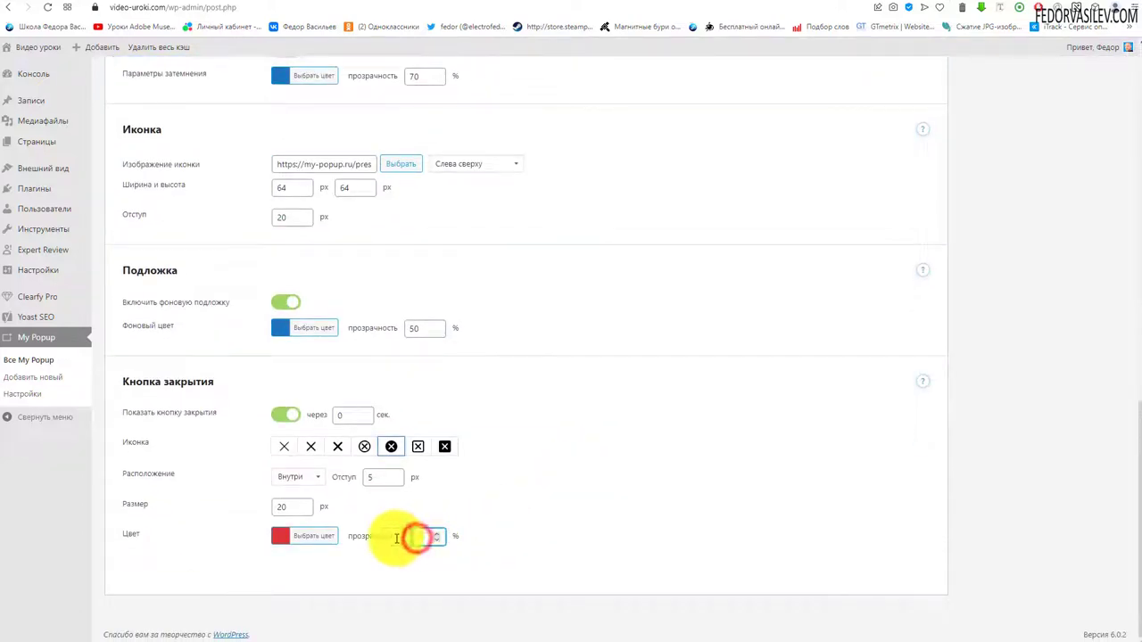
{"action": "type", "text": "50"}
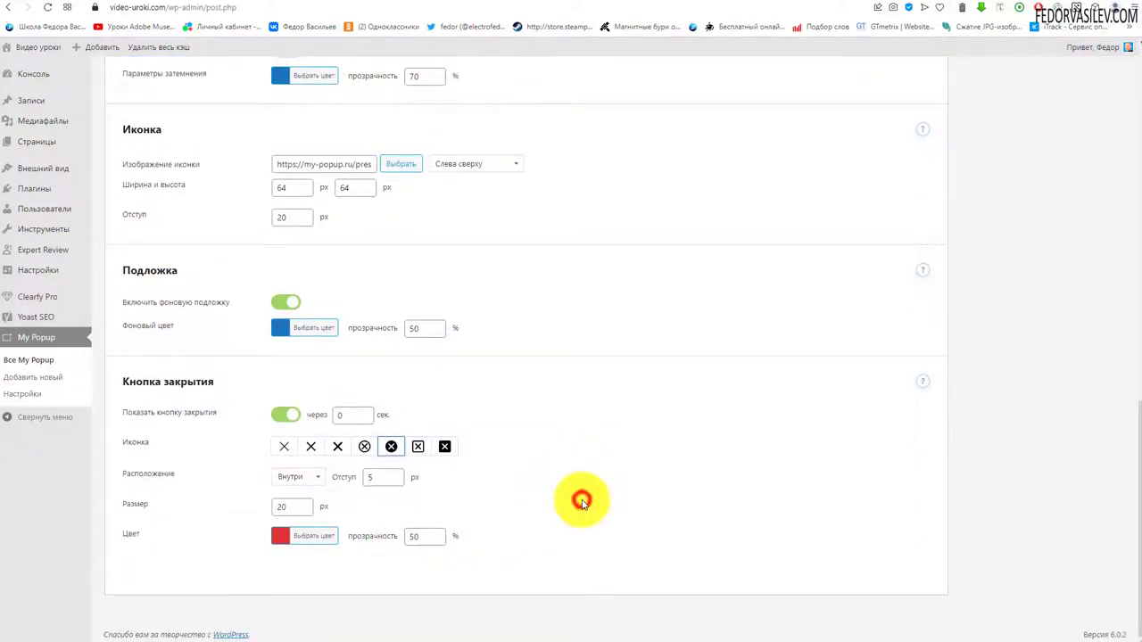
{"action": "key", "text": "Return"}
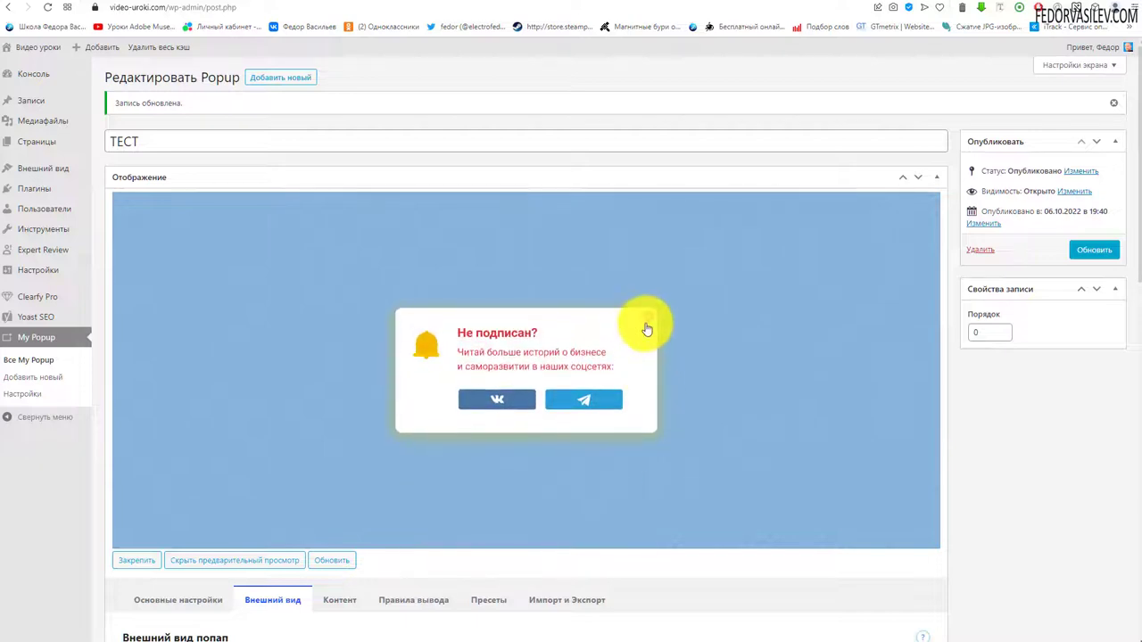
{"action": "scroll", "coordinate": [625, 426], "scroll_direction": "down", "scroll_amount": 10}
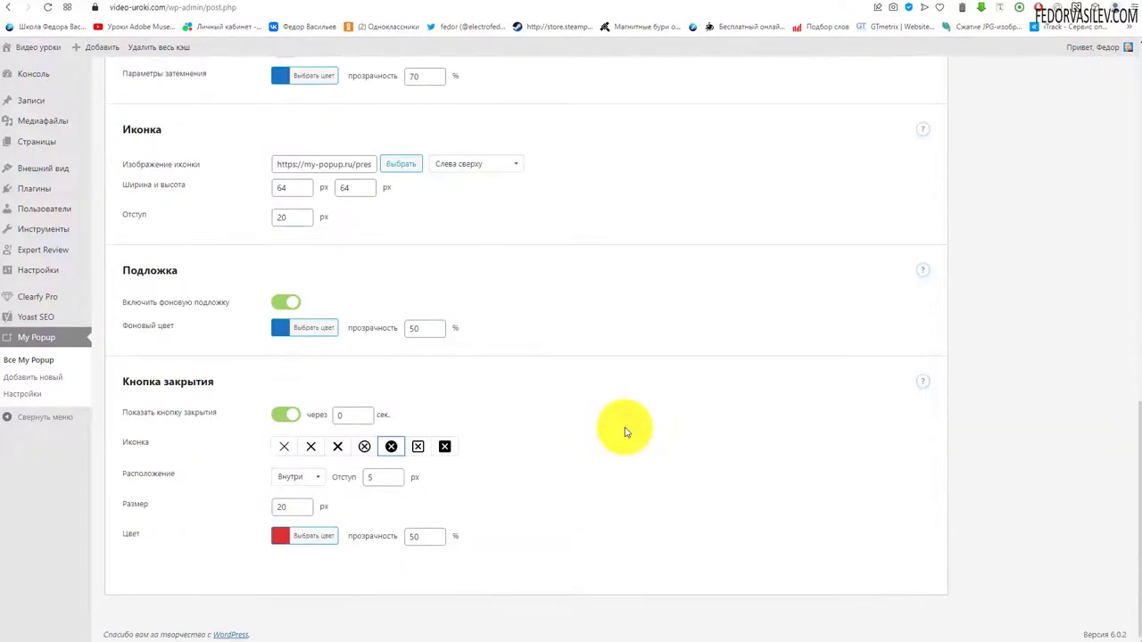
{"action": "scroll", "coordinate": [384, 465], "scroll_direction": "up", "scroll_amount": 3}
{"action": "scroll", "coordinate": [384, 465], "scroll_direction": "up", "scroll_amount": 5}
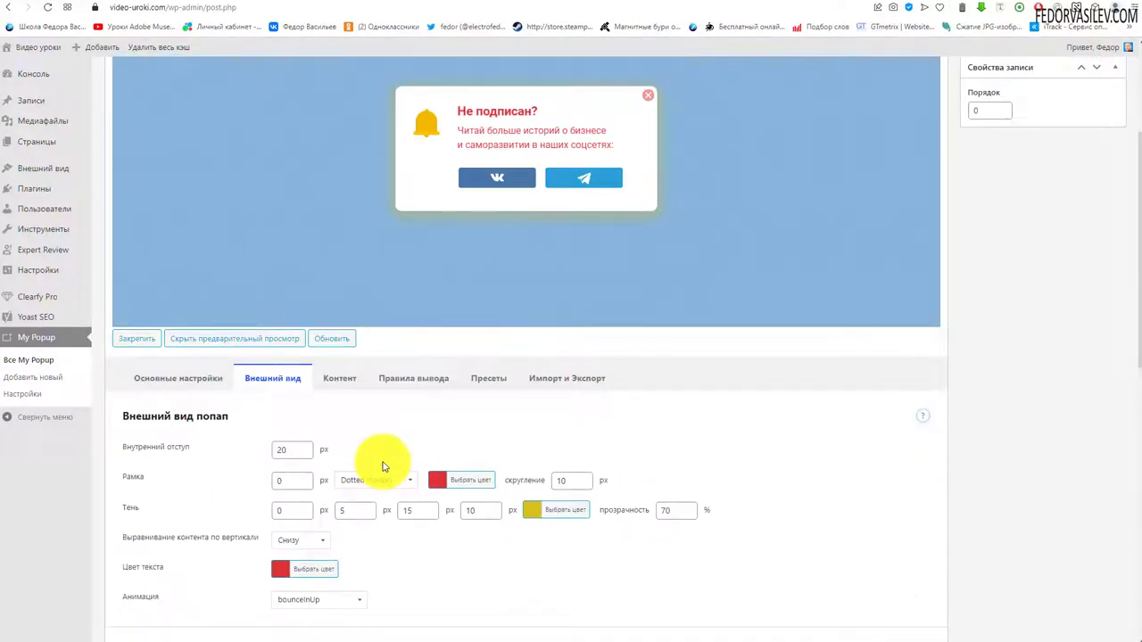
- Open the popup's content (Контент) settings, enlarge the text editor, and compare its heading and text with the preview
{"action": "left_click", "coordinate": [339, 379]}
{"action": "scroll", "coordinate": [535, 462], "scroll_direction": "down", "scroll_amount": 2}
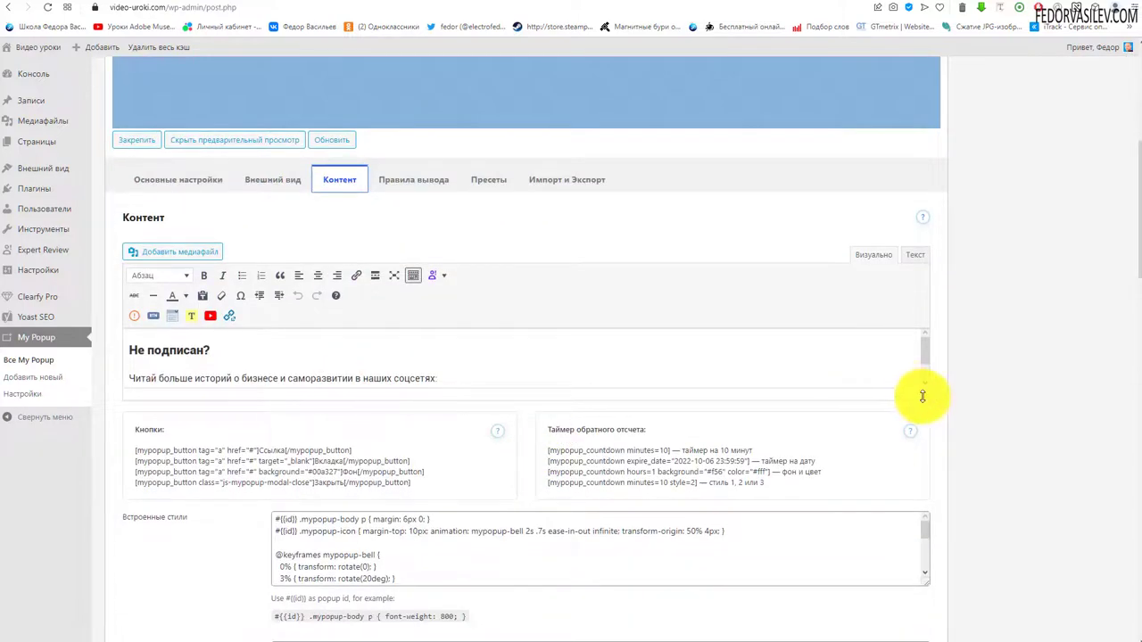
{"action": "left_click_drag", "start_coordinate": [923, 397], "coordinate": [923, 530]}
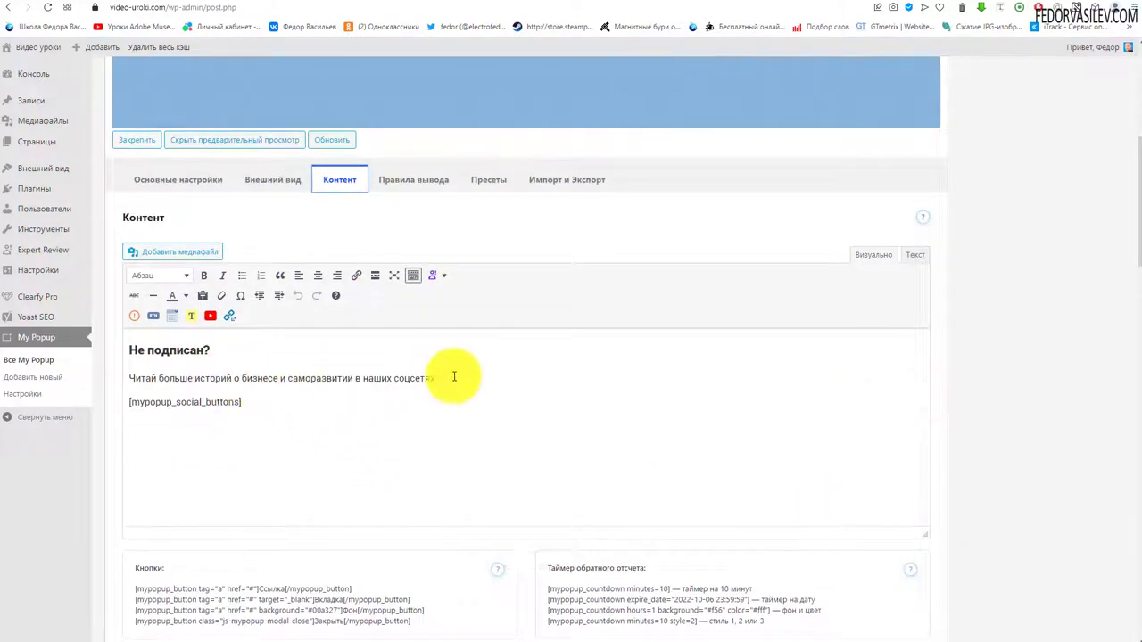
{"action": "left_click_drag", "start_coordinate": [454, 376], "coordinate": [130, 348]}
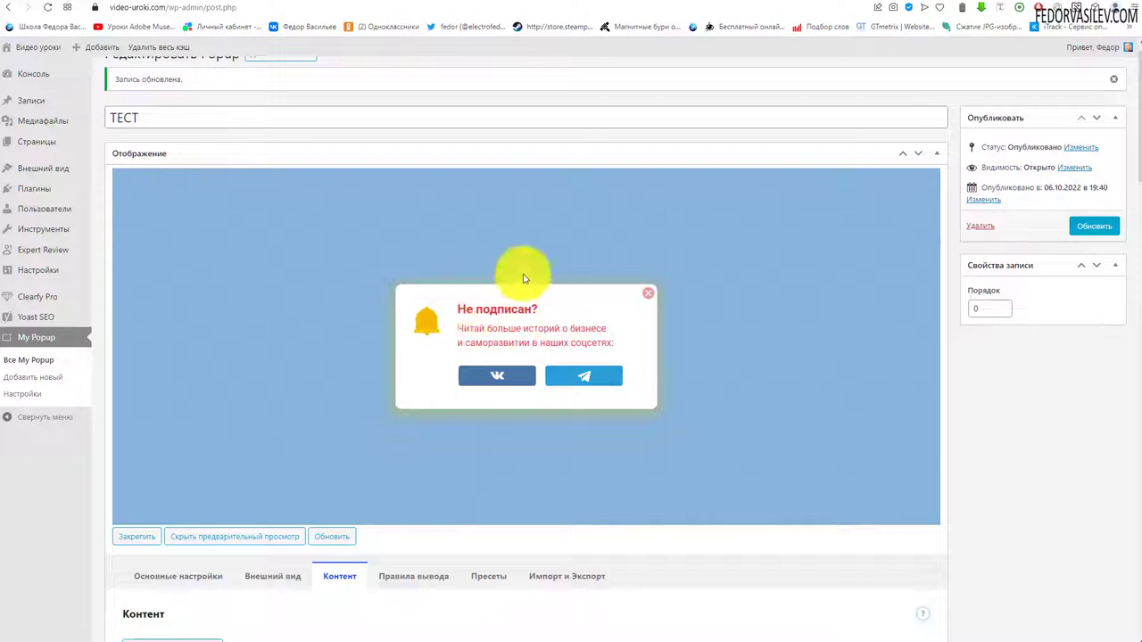
{"action": "scroll", "coordinate": [525, 280], "scroll_direction": "down", "scroll_amount": 6}
{"action": "left_click", "coordinate": [312, 249]}
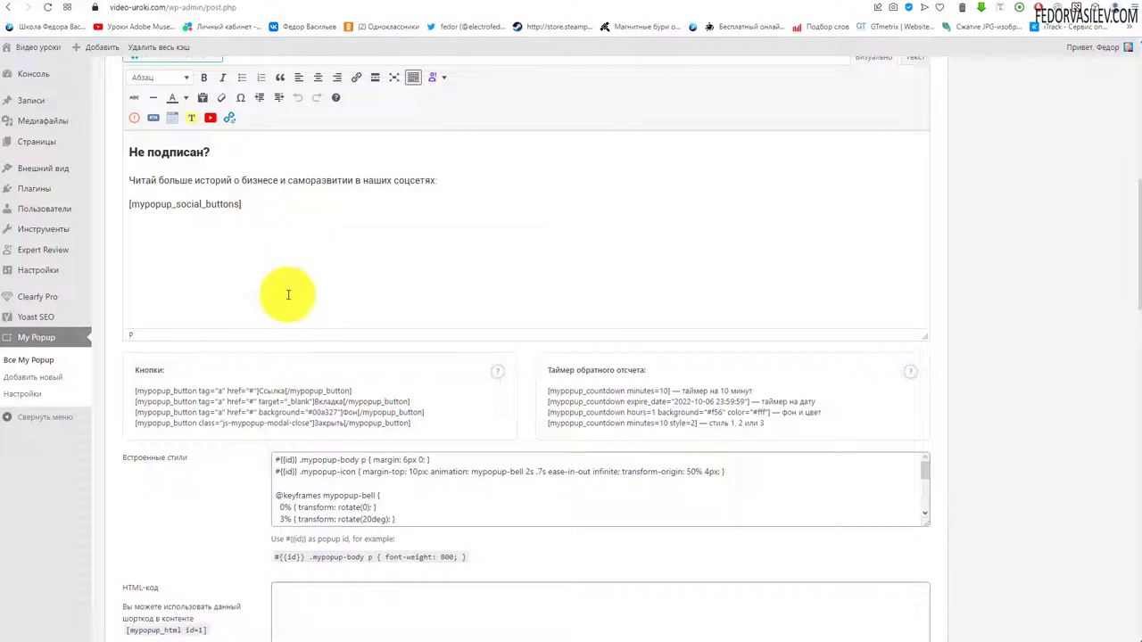
- Look over the sample shortcodes for buttons (Кнопки) and the countdown timer (Таймер обратного отсчета) below the content editor
{"action": "scroll", "coordinate": [420, 357], "scroll_direction": "down", "scroll_amount": 2}
{"action": "scroll", "coordinate": [429, 396], "scroll_direction": "up", "scroll_amount": 1}
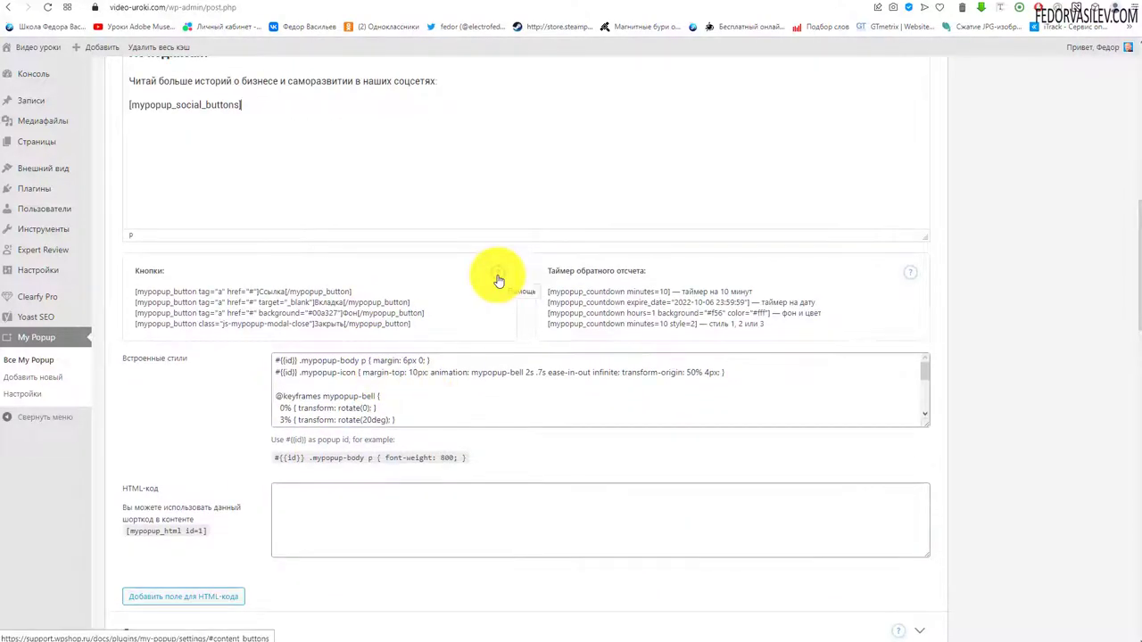
{"action": "left_click_drag", "start_coordinate": [259, 291], "coordinate": [430, 323]}
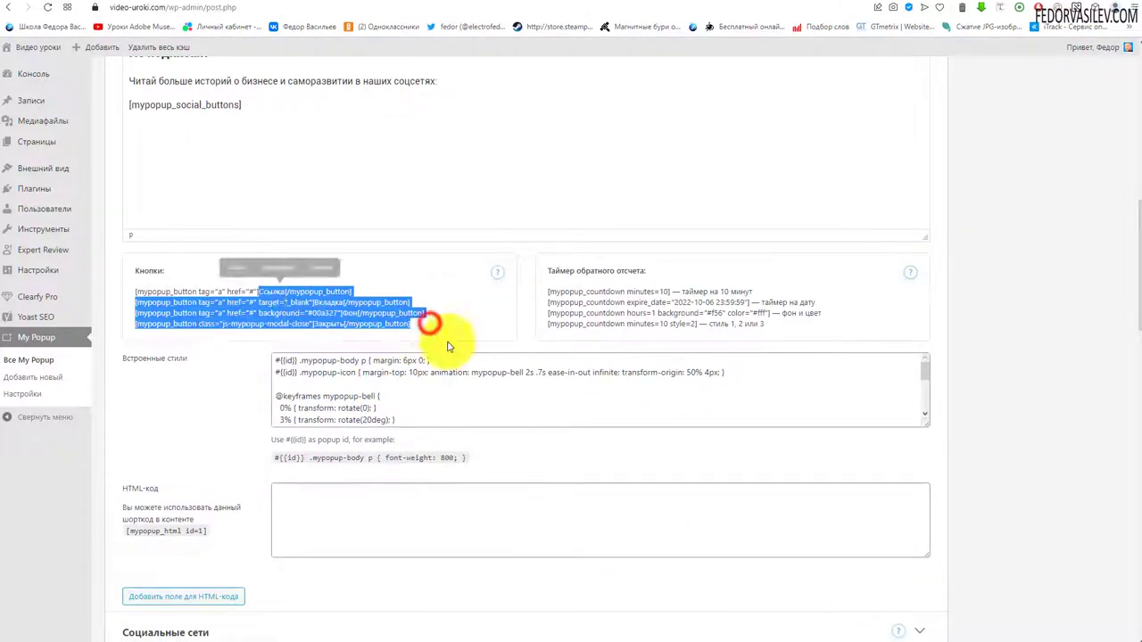
{"action": "left_click_drag", "start_coordinate": [764, 326], "coordinate": [556, 306]}
{"action": "left_click", "coordinate": [393, 321]}
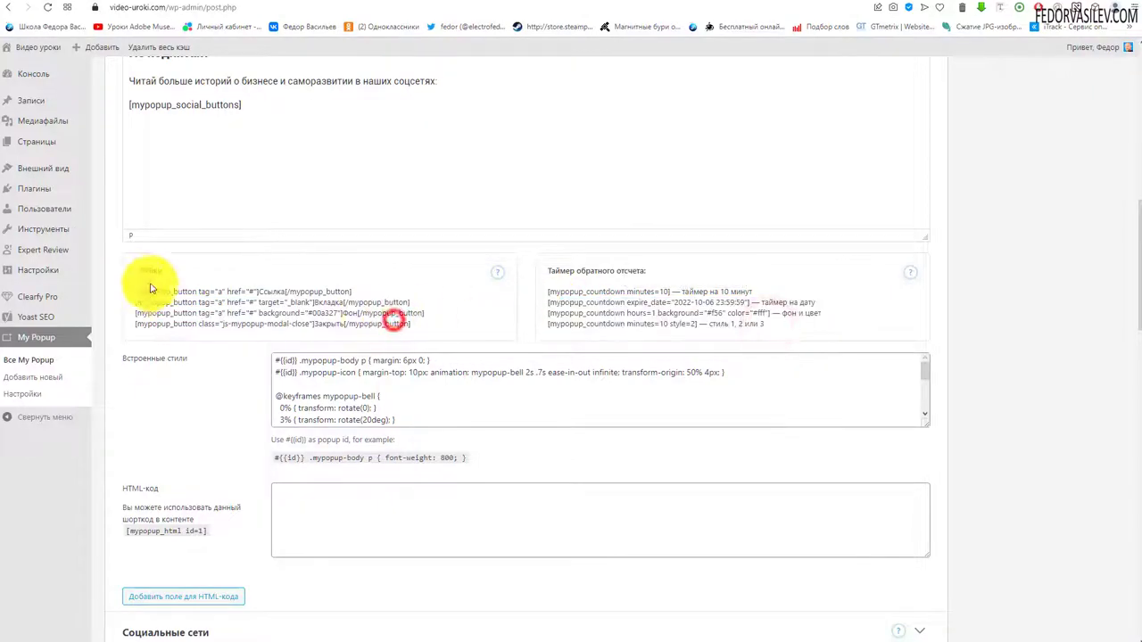
{"action": "scroll", "coordinate": [250, 328], "scroll_direction": "up", "scroll_amount": 2}
{"action": "scroll", "coordinate": [260, 321], "scroll_direction": "down", "scroll_amount": 3}
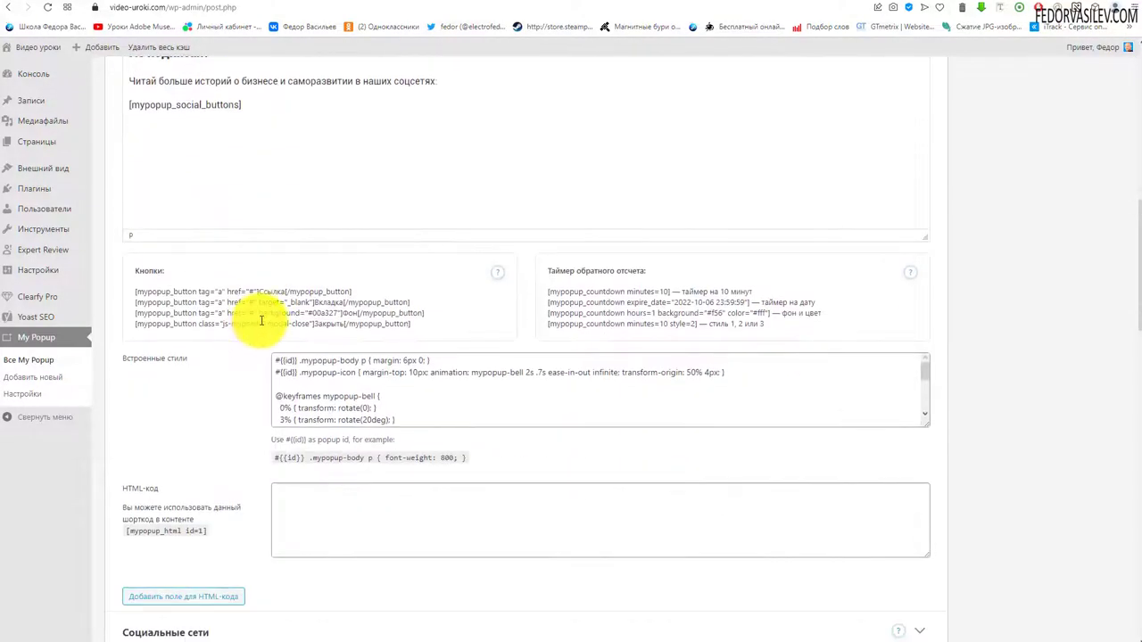
- Delete the [mypopup_social_buttons] shortcode from the popup's content and check the preview without the social buttons
{"action": "scroll", "coordinate": [363, 357], "scroll_direction": "up", "scroll_amount": 6}
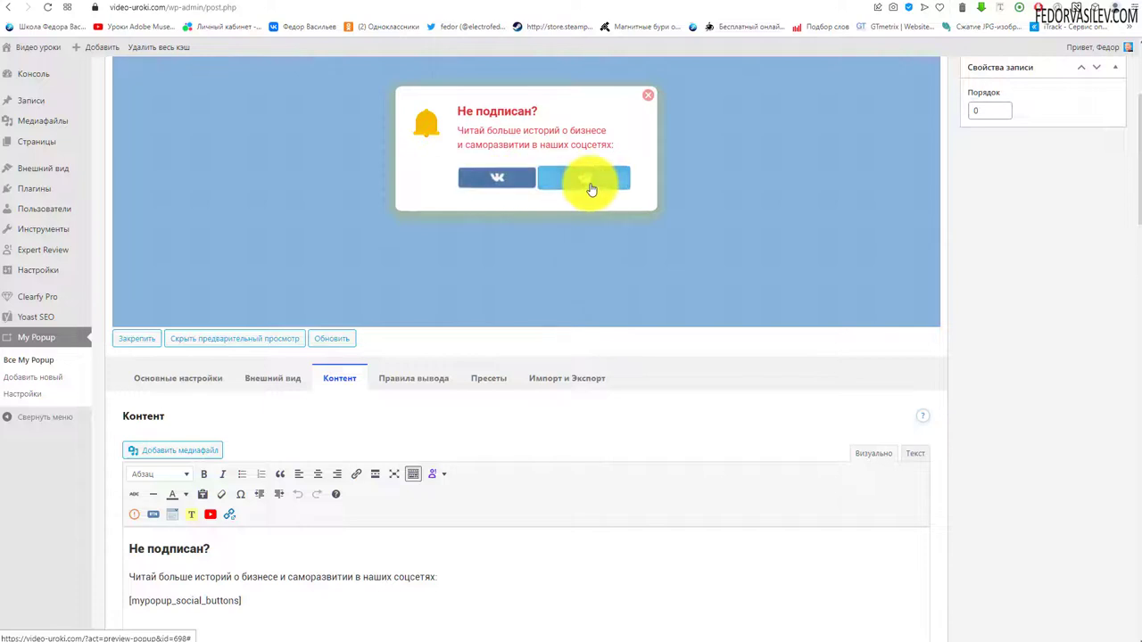
{"action": "scroll", "coordinate": [446, 348], "scroll_direction": "down", "scroll_amount": 3}
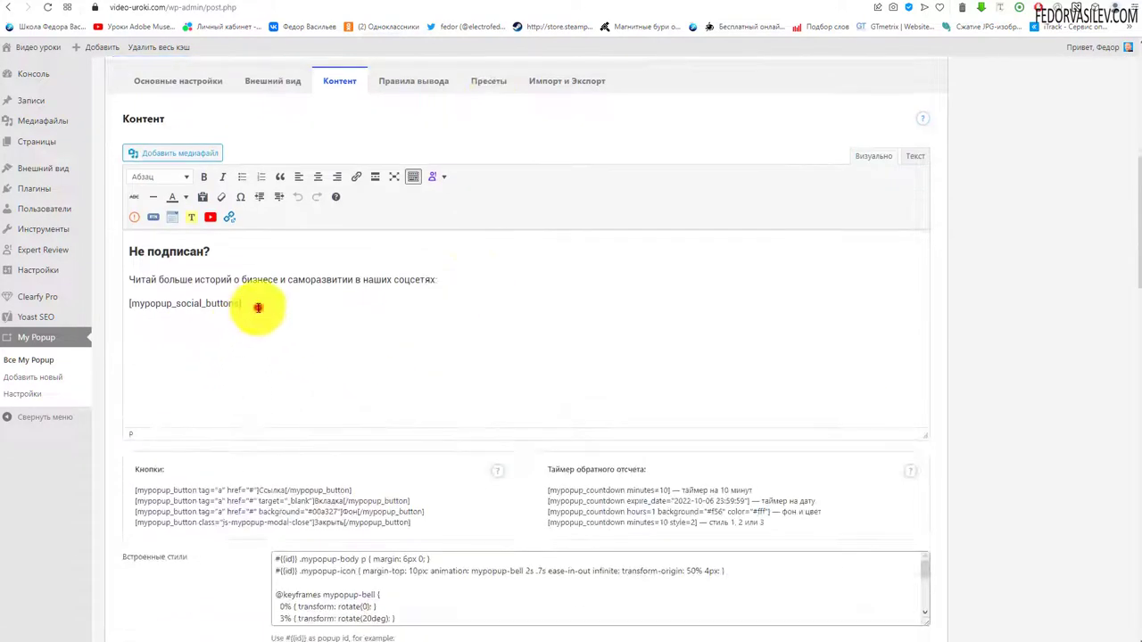
{"action": "left_click_drag", "start_coordinate": [258, 307], "coordinate": [130, 305]}
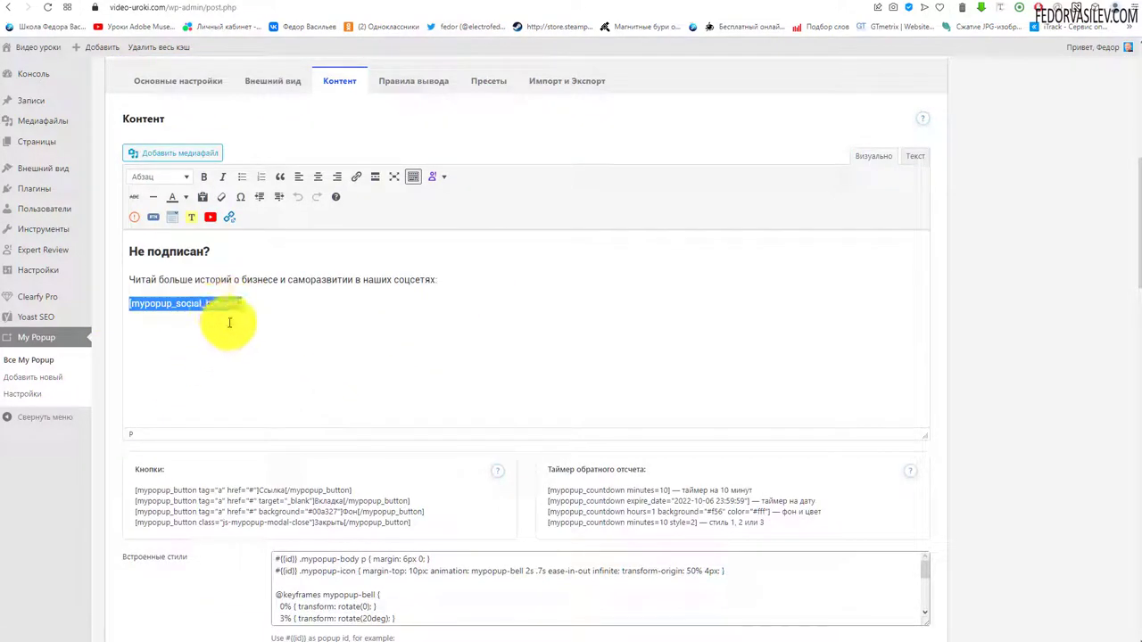
{"action": "key", "text": "BackSpace"}
{"action": "scroll", "coordinate": [389, 401], "scroll_direction": "up", "scroll_amount": 4}
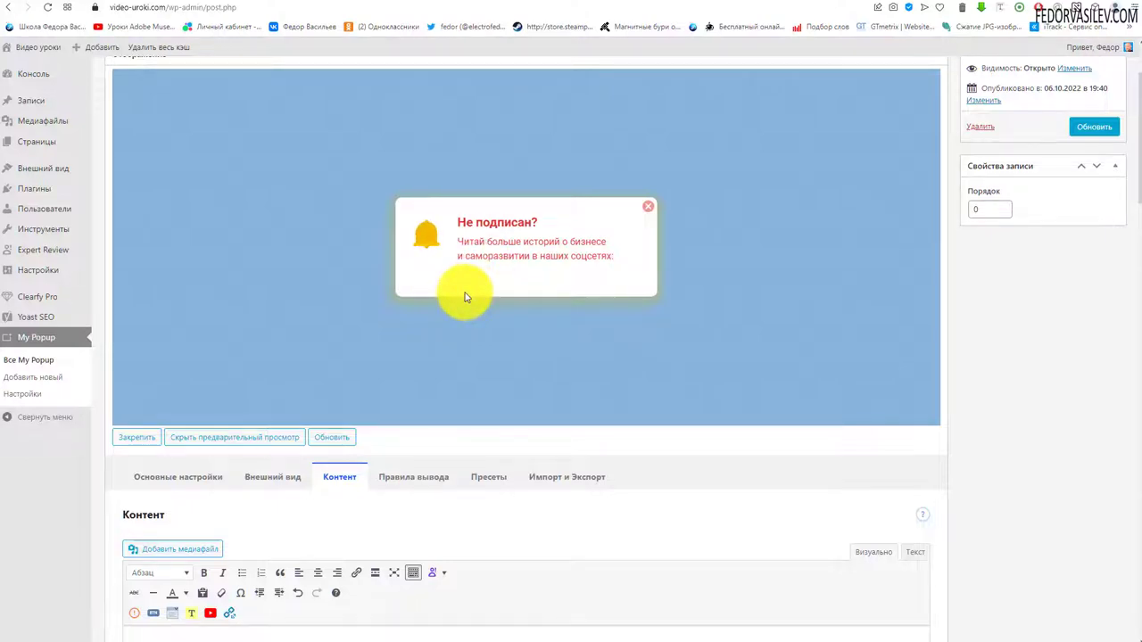
- Copy all four sample button shortcodes and paste them on a new line below the popup's text
{"action": "scroll", "coordinate": [464, 297], "scroll_direction": "down", "scroll_amount": 7}
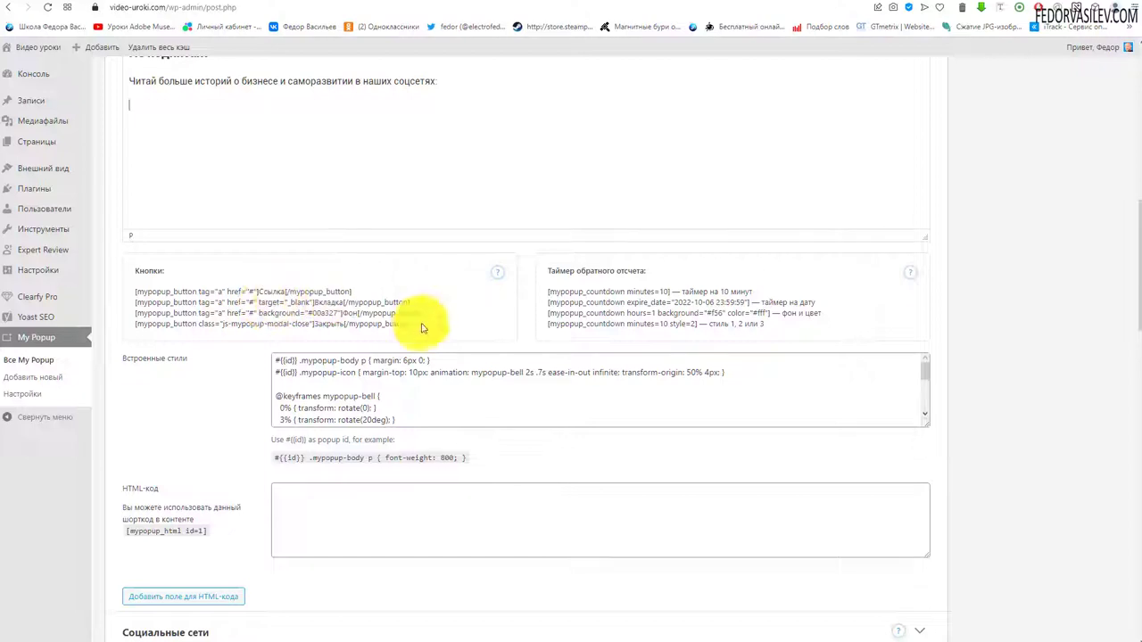
{"action": "left_click_drag", "start_coordinate": [423, 323], "coordinate": [143, 291]}
{"action": "right_click", "coordinate": [143, 291]}
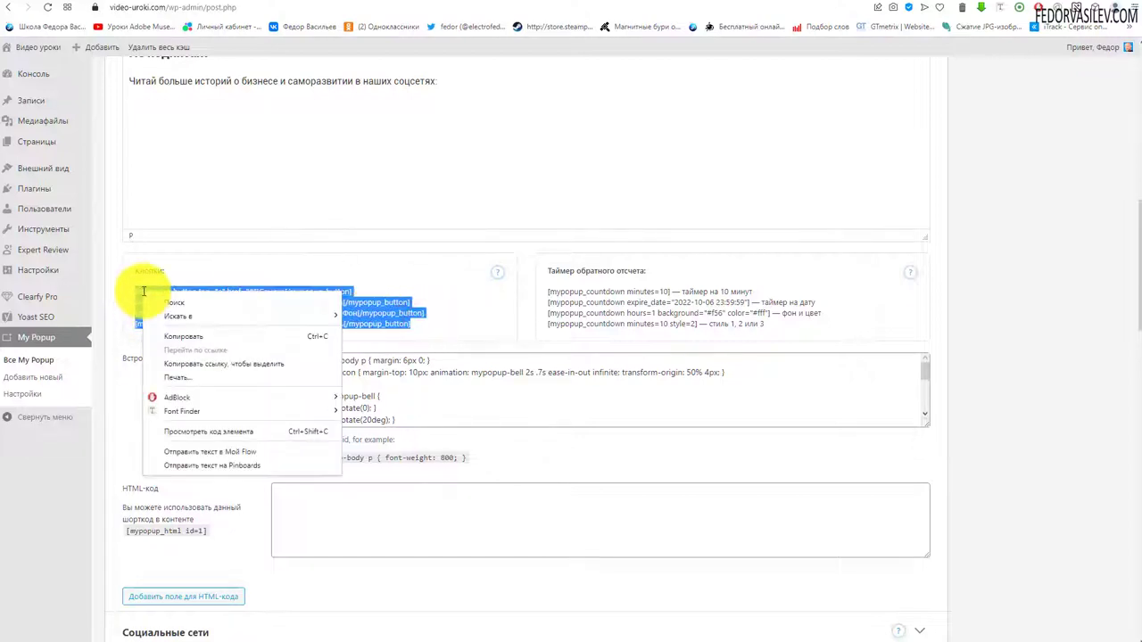
{"action": "left_click", "coordinate": [179, 325]}
{"action": "scroll", "coordinate": [407, 387], "scroll_direction": "up", "scroll_amount": 3}
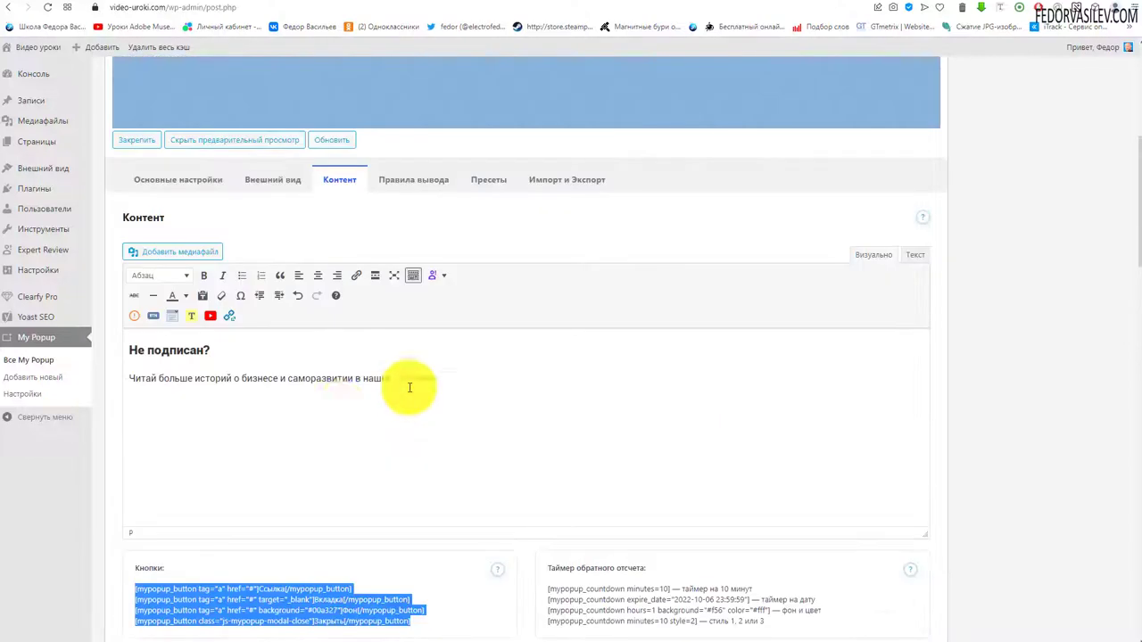
{"action": "left_click", "coordinate": [502, 386]}
{"action": "key", "text": "Return"}
{"action": "key", "text": "ctrl+v"}
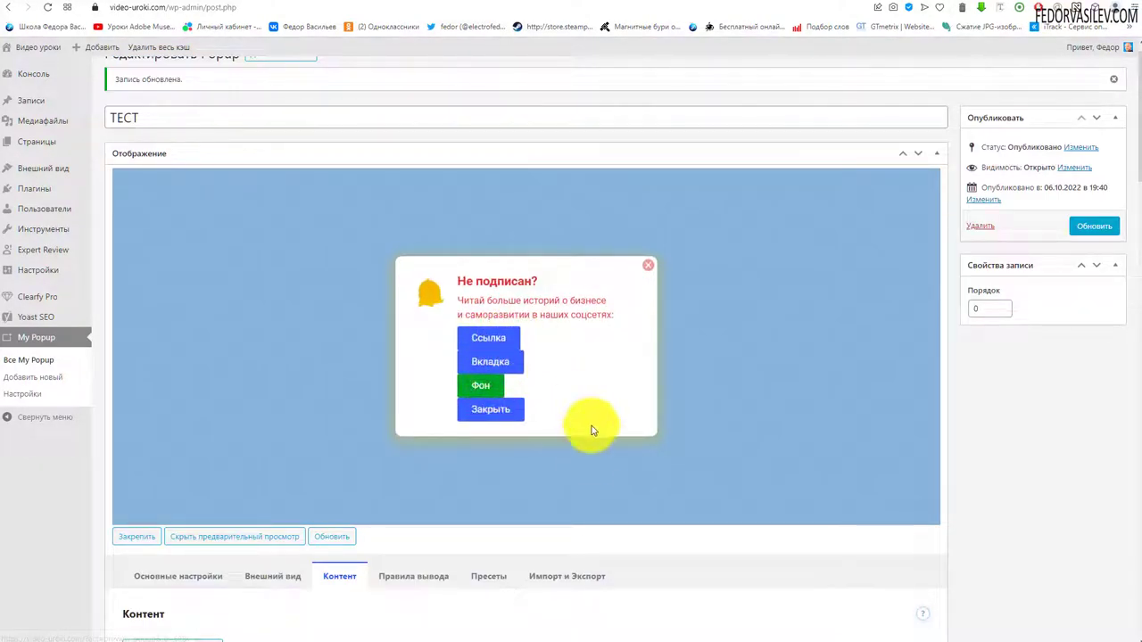
- Compare the href and label of the Ссылка button shortcode with its button in the popup preview
{"action": "scroll", "coordinate": [588, 456], "scroll_direction": "down", "scroll_amount": 2}
{"action": "scroll", "coordinate": [588, 456], "scroll_direction": "down", "scroll_amount": 2}
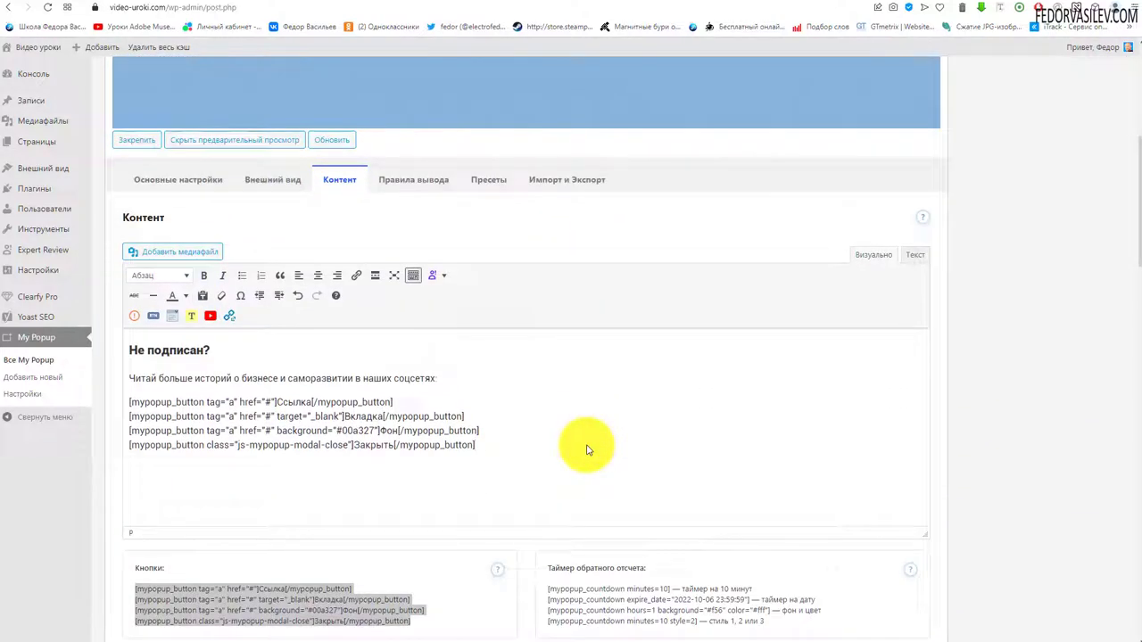
{"action": "left_click", "coordinate": [245, 473]}
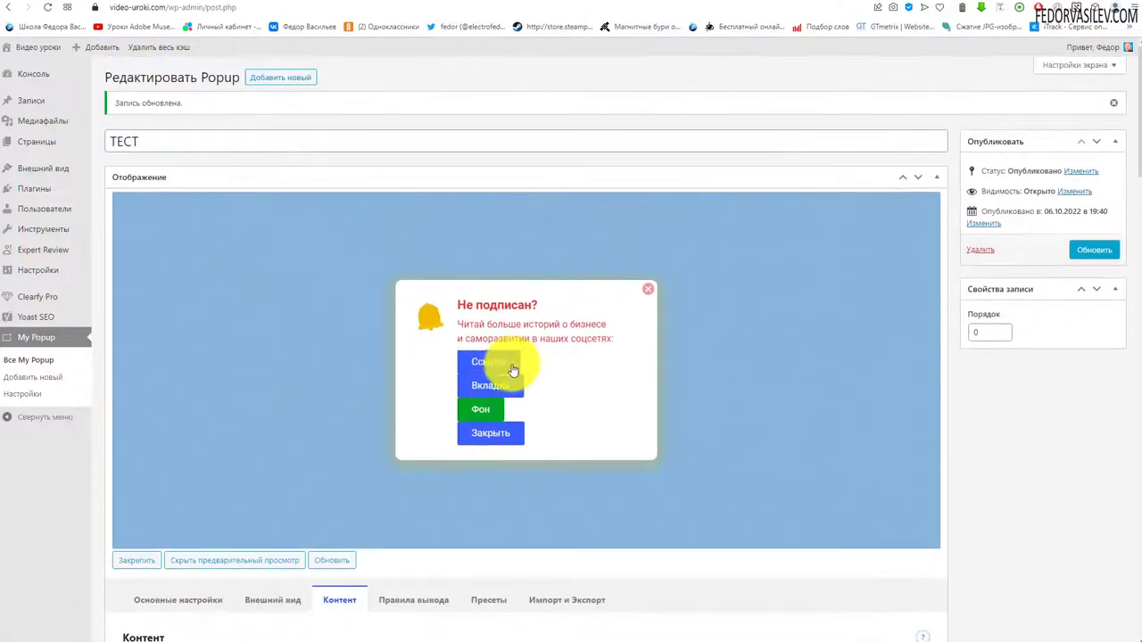
{"action": "left_click", "coordinate": [483, 364]}
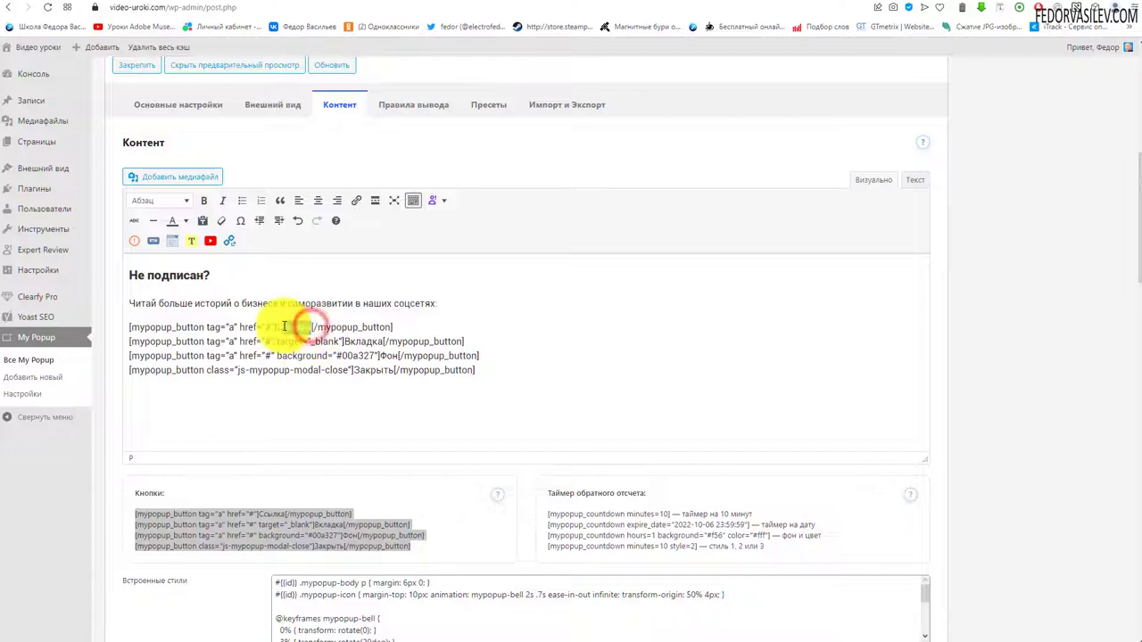
{"action": "scroll", "coordinate": [365, 411], "scroll_direction": "up", "scroll_amount": 5}
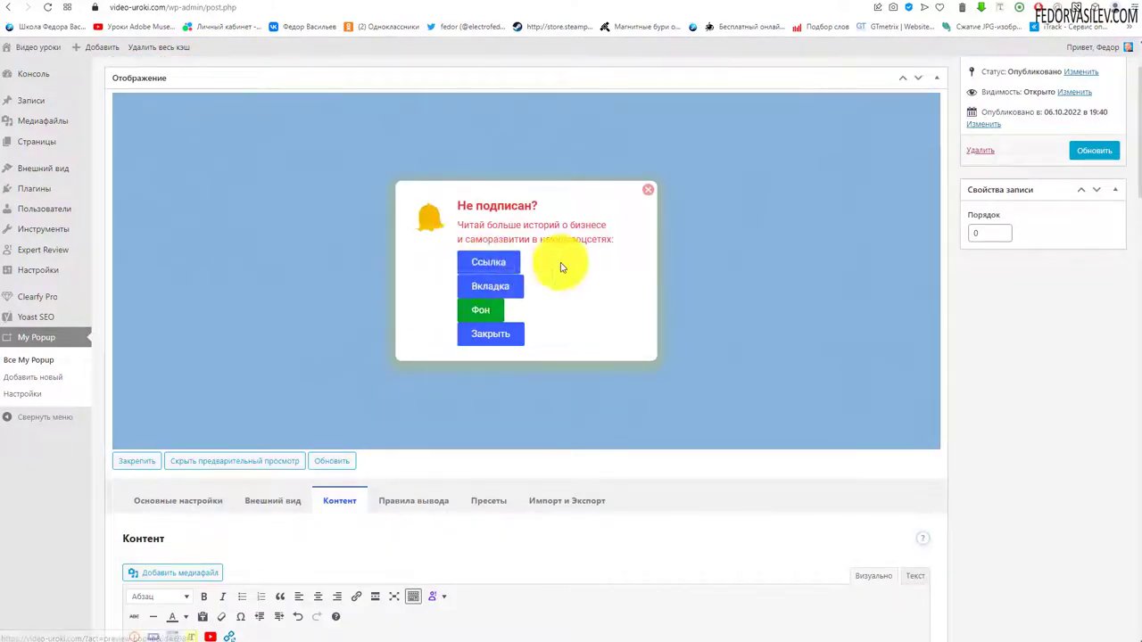
{"action": "left_click", "coordinate": [489, 264]}
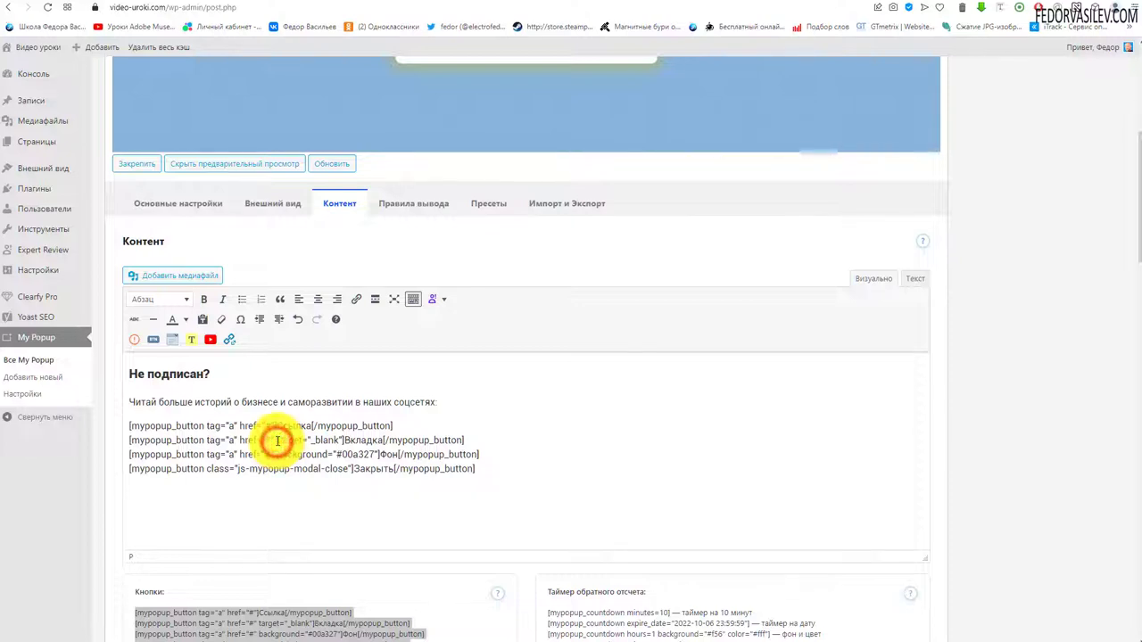
- Examine the target="_blank" attribute of the Вкладка button shortcode and the background colour of the Фон one
{"action": "left_click_drag", "start_coordinate": [290, 439], "coordinate": [320, 437]}
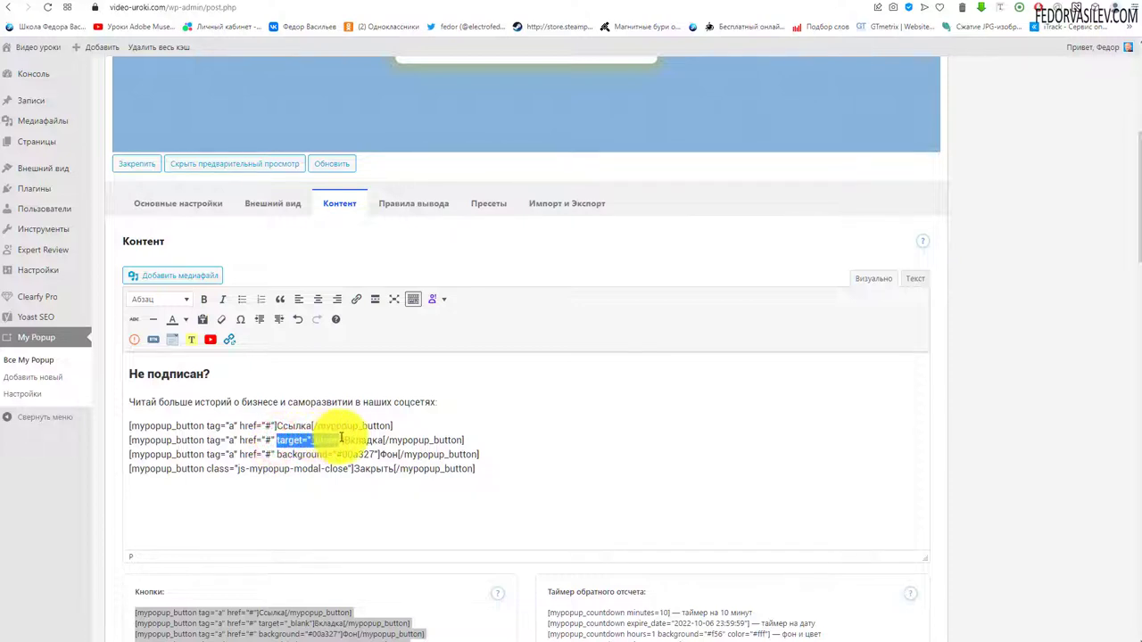
{"action": "left_click", "coordinate": [317, 440]}
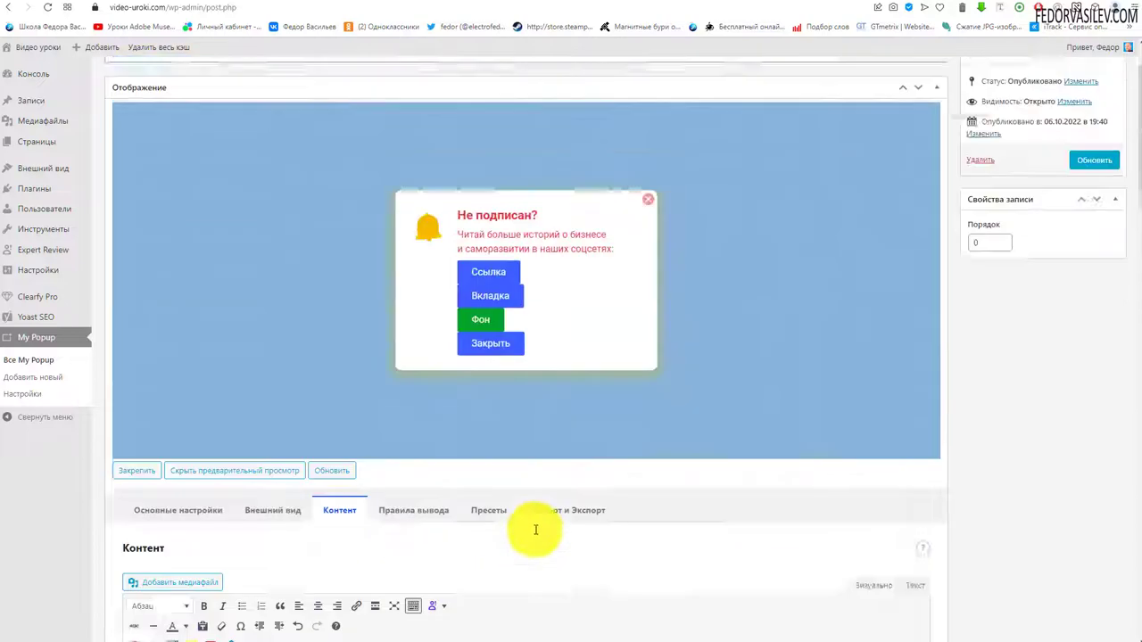
{"action": "scroll", "coordinate": [535, 523], "scroll_direction": "up", "scroll_amount": 1}
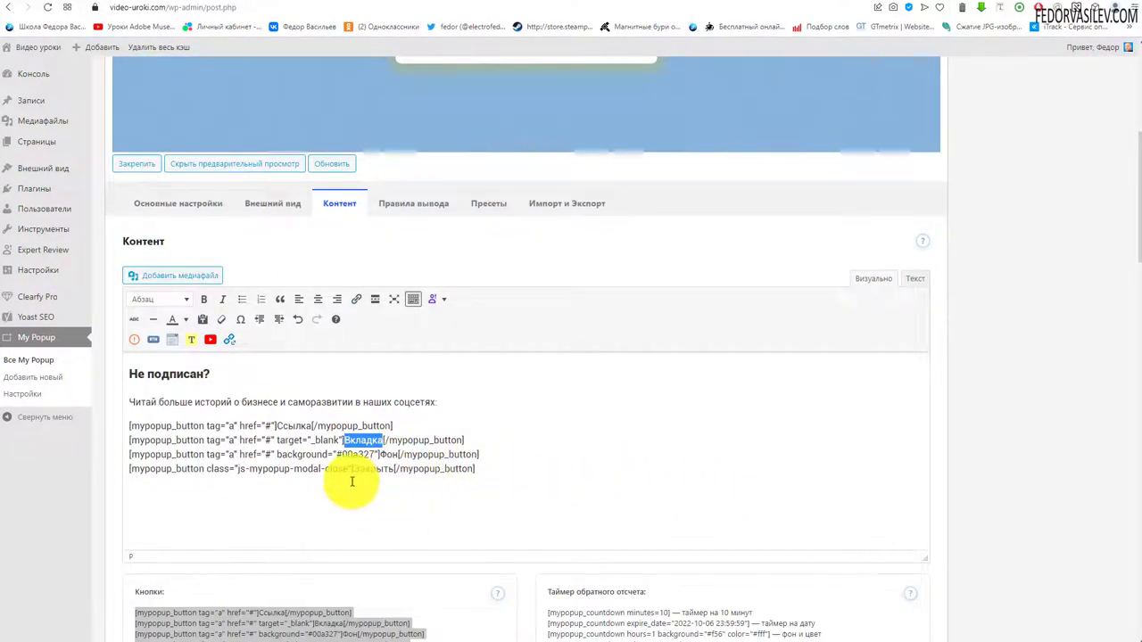
{"action": "left_click", "coordinate": [243, 454]}
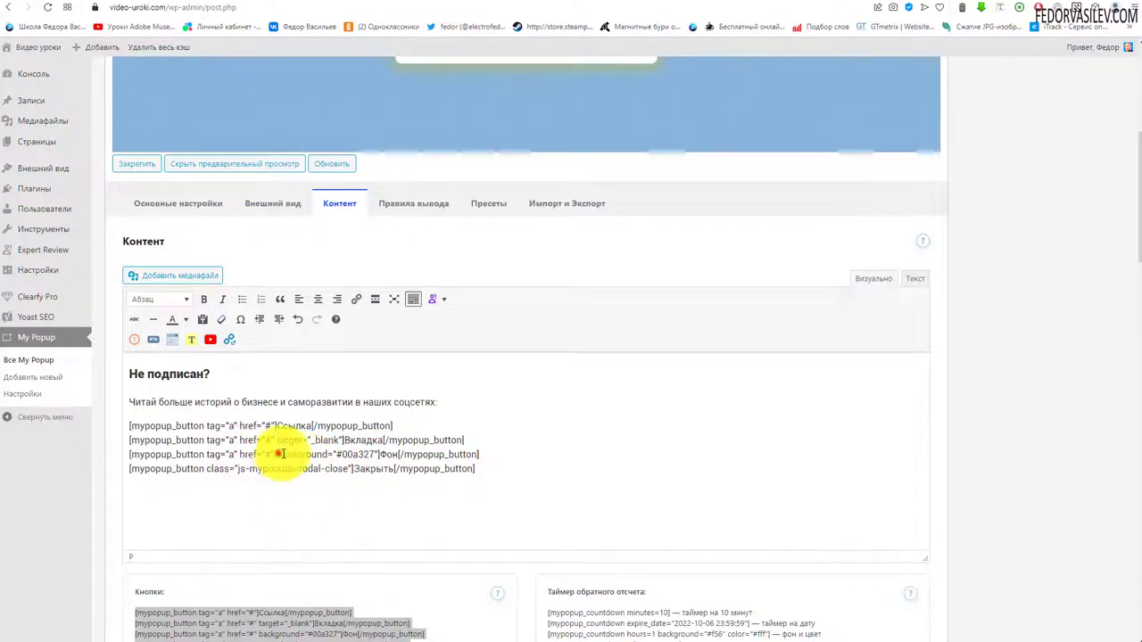
{"action": "left_click", "coordinate": [337, 454]}
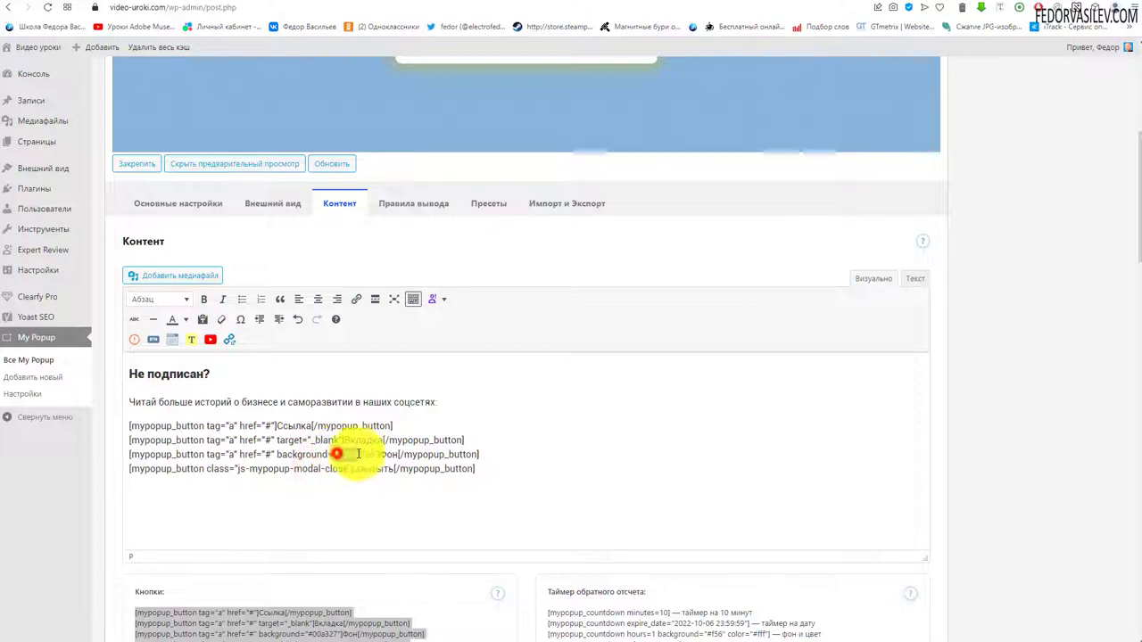
{"action": "left_click_drag", "start_coordinate": [376, 455], "coordinate": [395, 455]}
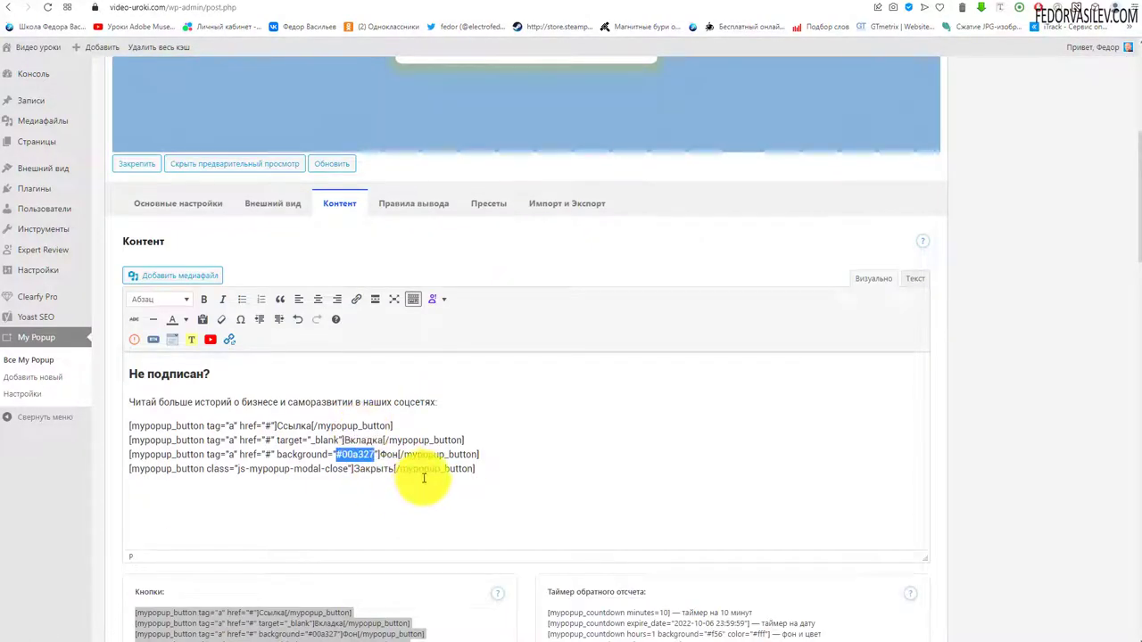
- Delete the Фон and Закрыть button shortcodes, place the Вкладка shortcode on the same line as Ссылка, and save the popup
{"action": "left_click_drag", "start_coordinate": [484, 467], "coordinate": [102, 446]}
{"action": "key", "text": "BackSpace"}
{"action": "left_click", "coordinate": [481, 439]}
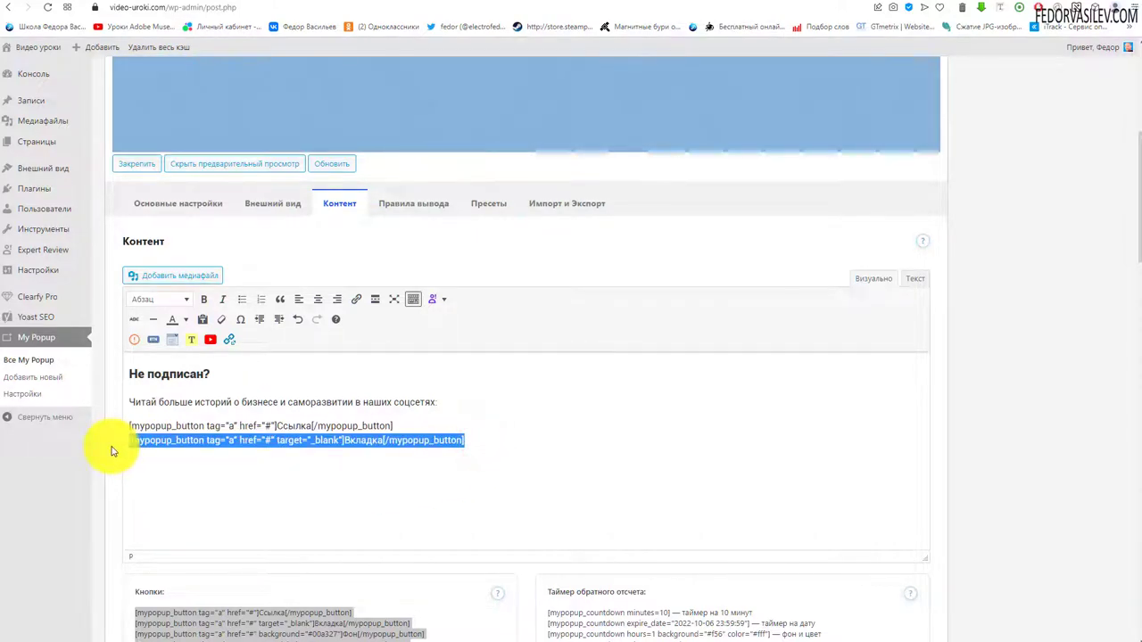
{"action": "key", "text": "BackSpace"}
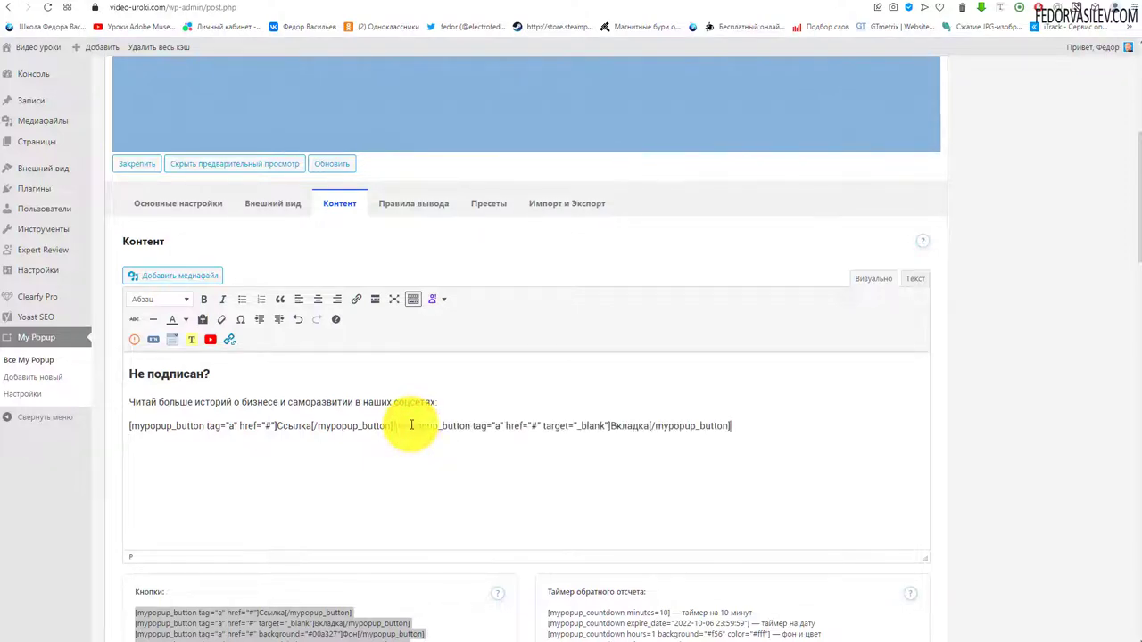
{"action": "key", "text": "ctrl+s"}
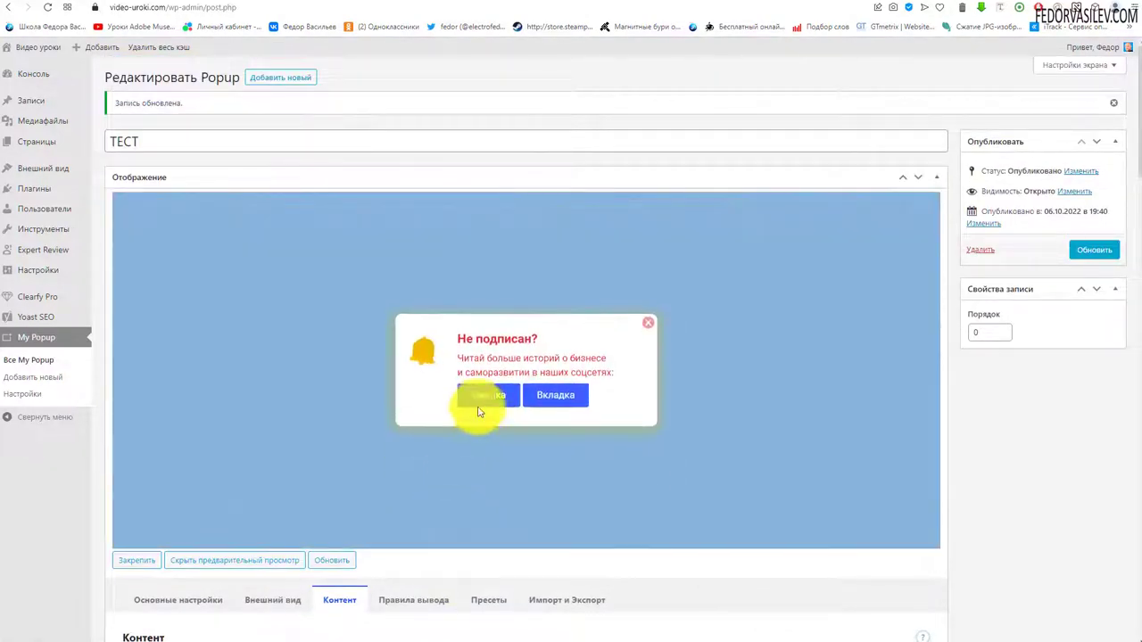
- Replace the two button shortcodes in the content with the sample 10-minute countdown line, [mypopup_countdown minutes=10]
{"action": "scroll", "coordinate": [319, 403], "scroll_direction": "down", "scroll_amount": 4}
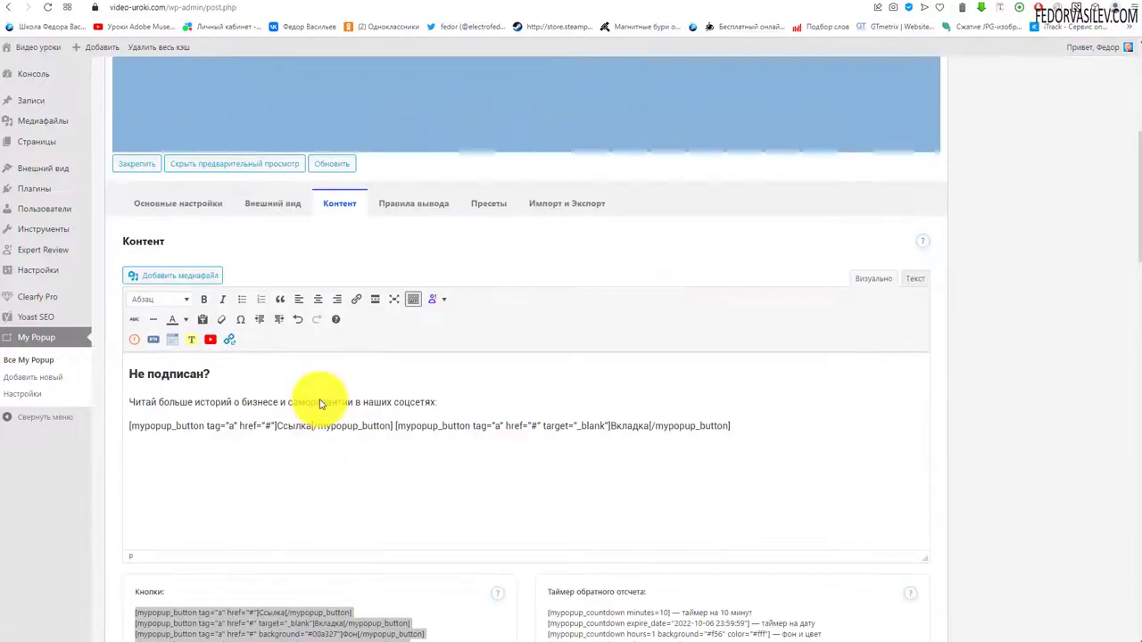
{"action": "scroll", "coordinate": [319, 401], "scroll_direction": "down", "scroll_amount": 2}
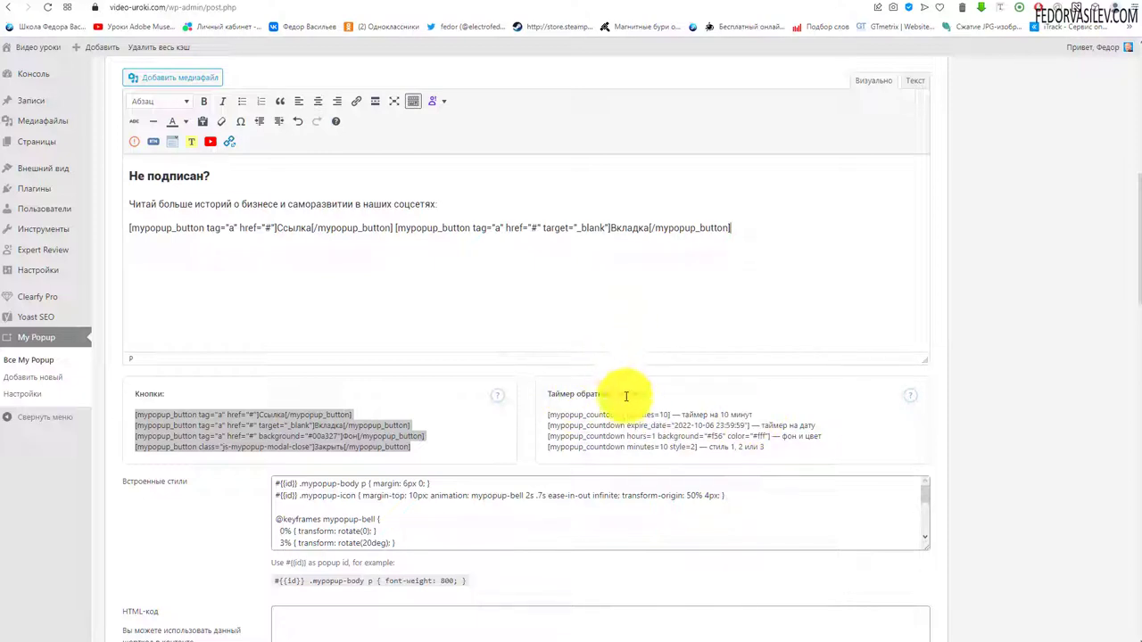
{"action": "left_click_drag", "start_coordinate": [757, 414], "coordinate": [547, 423]}
{"action": "left_click", "coordinate": [632, 437]}
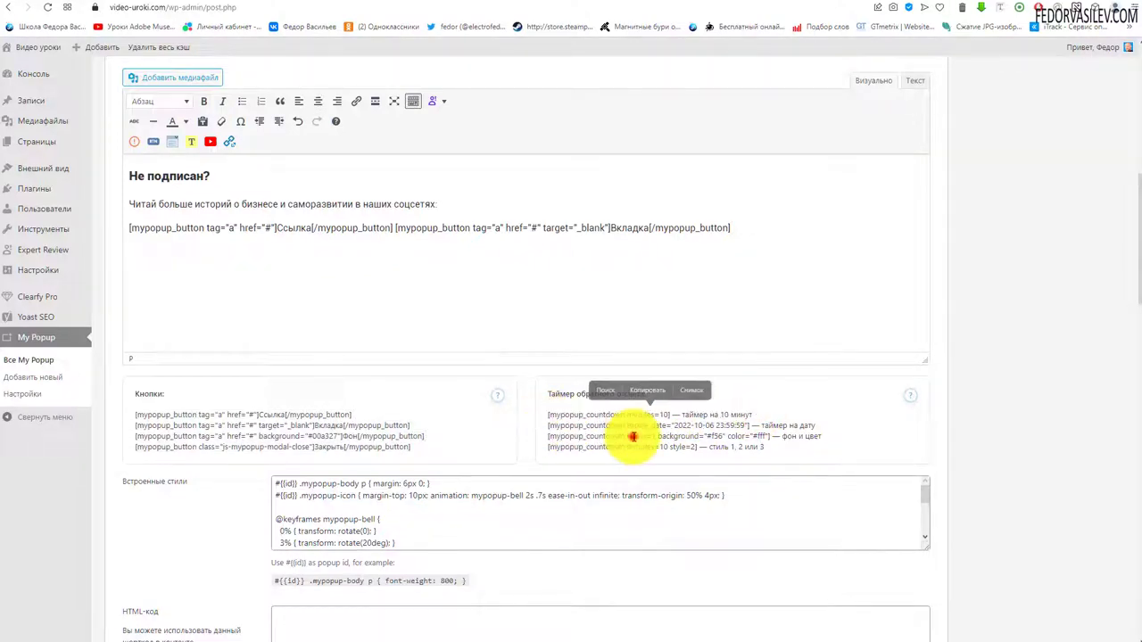
{"action": "left_click_drag", "start_coordinate": [754, 420], "coordinate": [554, 419]}
{"action": "right_click", "coordinate": [553, 417]}
{"action": "left_click", "coordinate": [568, 460]}
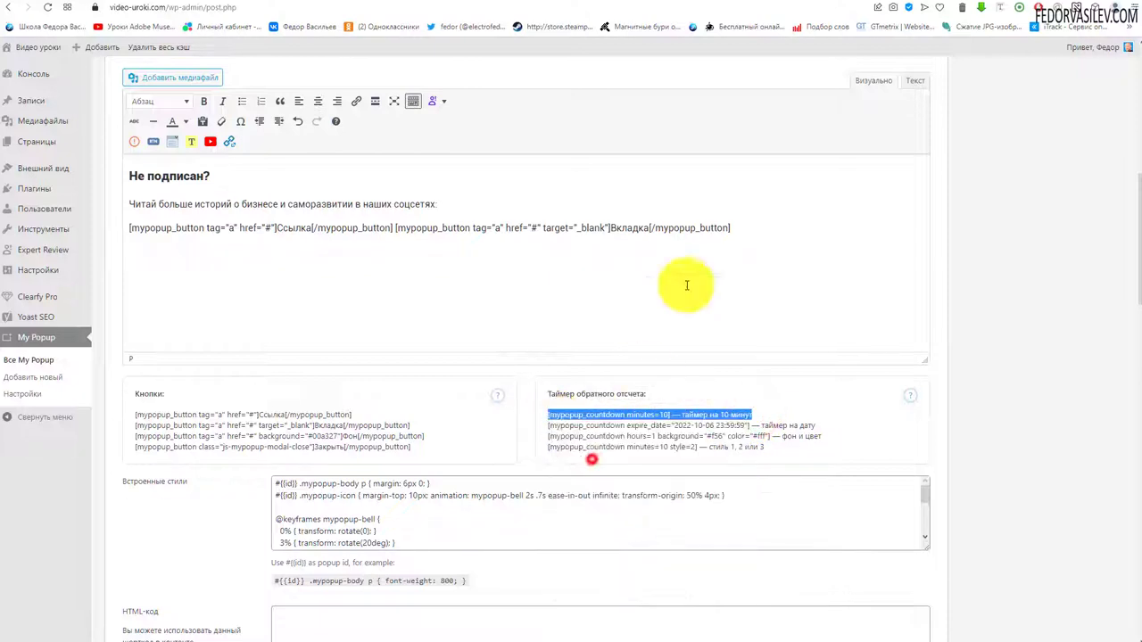
{"action": "left_click_drag", "start_coordinate": [744, 229], "coordinate": [120, 227]}
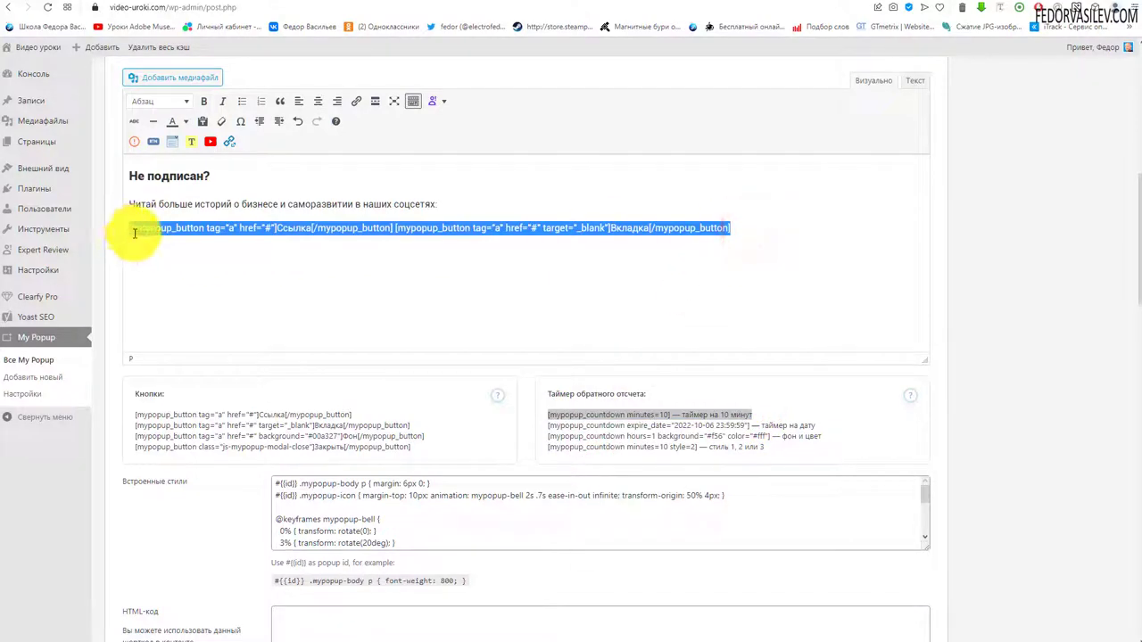
- Replace the two button shortcodes in the popup content with "[mypopup_countdown minutes=10] — таймер на 10 минут" and check the preview
{"action": "key", "text": "BackSpace"}
{"action": "right_click", "coordinate": [140, 230]}
{"action": "left_click", "coordinate": [158, 322]}
{"action": "scroll", "coordinate": [384, 339], "scroll_direction": "up", "scroll_amount": 4}
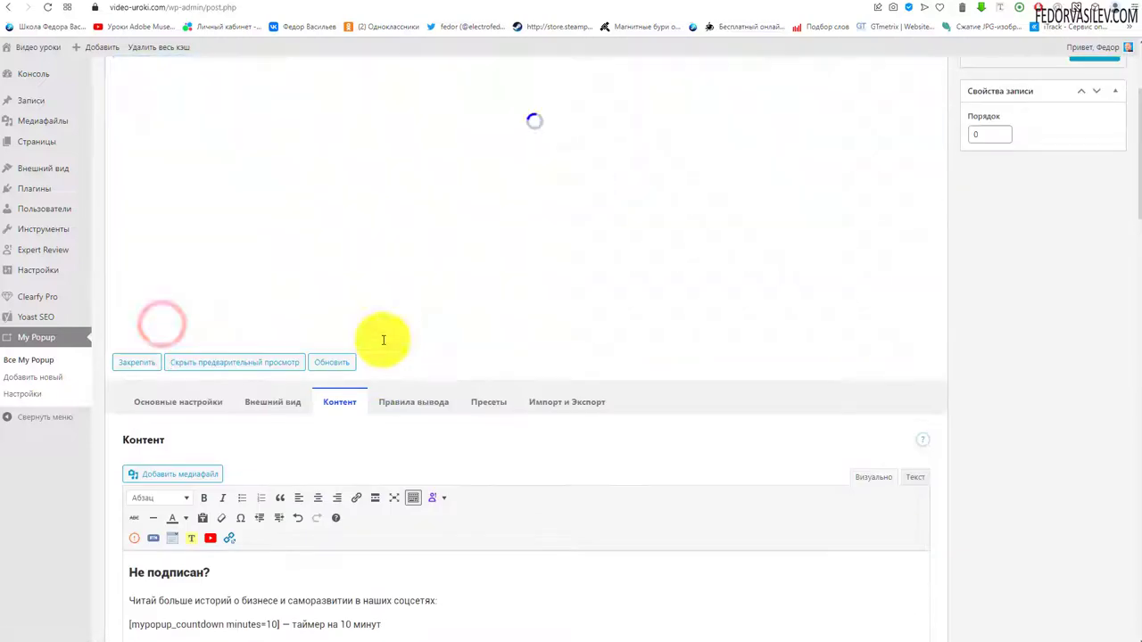
{"action": "scroll", "coordinate": [277, 388], "scroll_direction": "up", "scroll_amount": 3}
- Remove the trailing "— таймер на 10 минут" text after the countdown shortcode in the popup content and check the preview
{"action": "scroll", "coordinate": [468, 409], "scroll_direction": "down", "scroll_amount": 5}
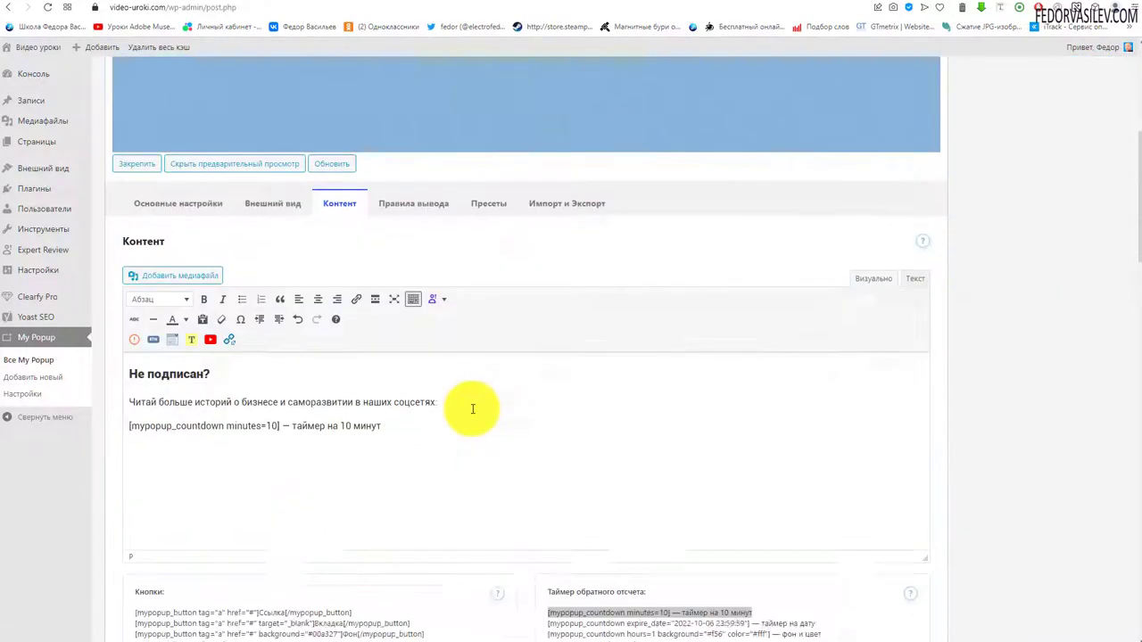
{"action": "scroll", "coordinate": [473, 409], "scroll_direction": "down", "scroll_amount": 3}
{"action": "left_click_drag", "start_coordinate": [395, 229], "coordinate": [288, 232]}
{"action": "key", "text": "BackSpace"}
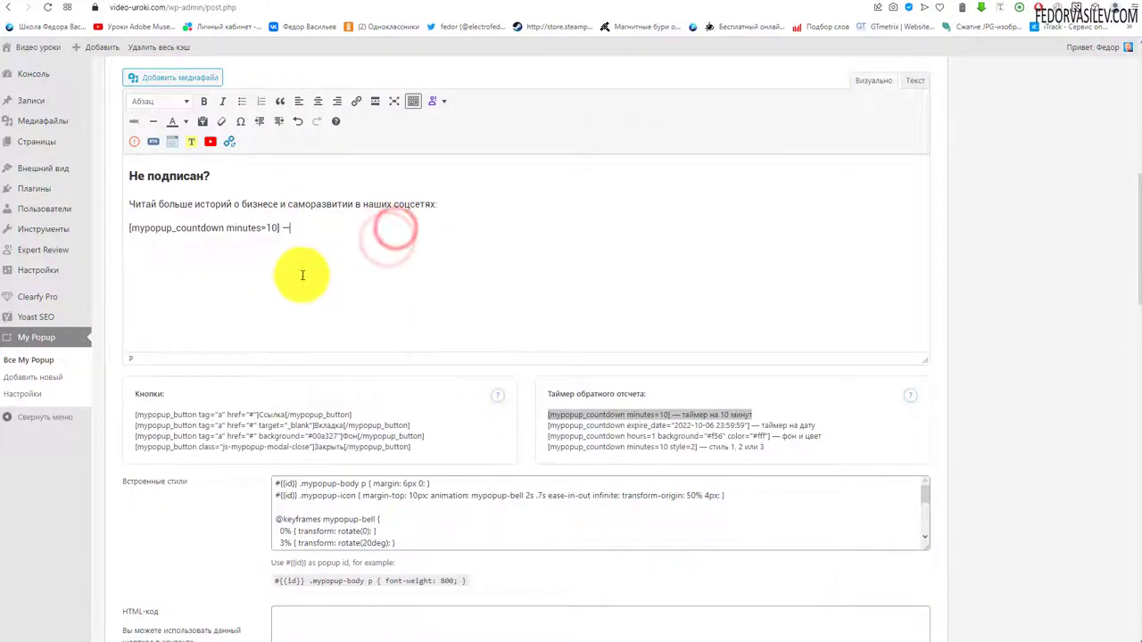
{"action": "scroll", "coordinate": [303, 275], "scroll_direction": "up", "scroll_amount": 6}
{"action": "scroll", "coordinate": [247, 313], "scroll_direction": "down", "scroll_amount": 6}
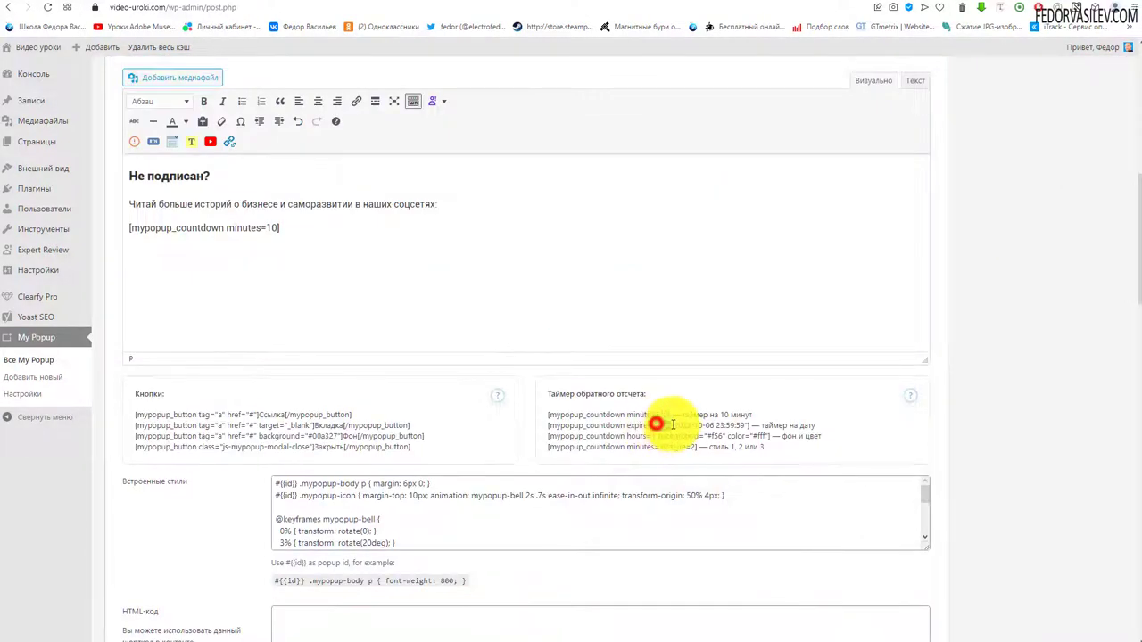
- Examine the expire_date countdown shortcode example, including its date and time format, and view the timer in the popup preview
{"action": "left_click_drag", "start_coordinate": [749, 426], "coordinate": [747, 427]}
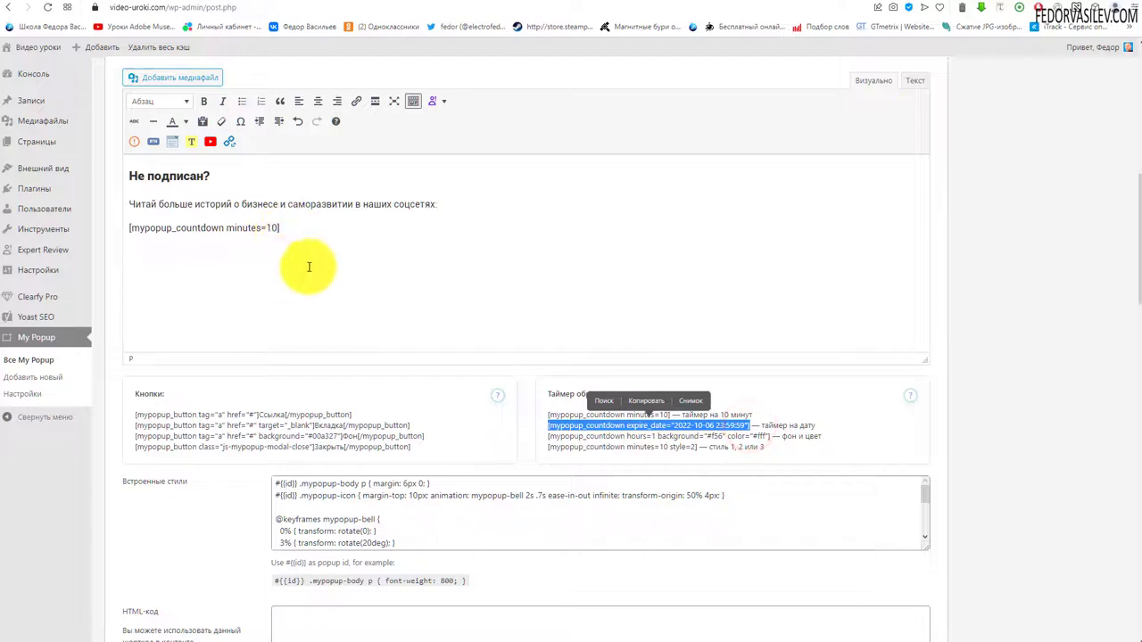
{"action": "left_click", "coordinate": [665, 424]}
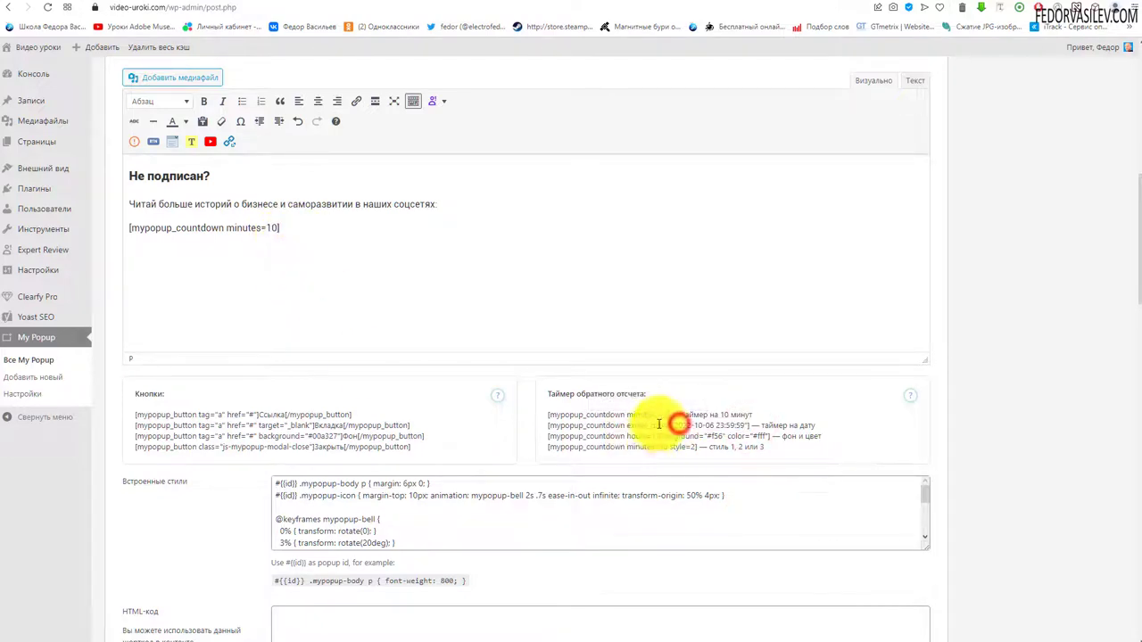
{"action": "left_click", "coordinate": [706, 426]}
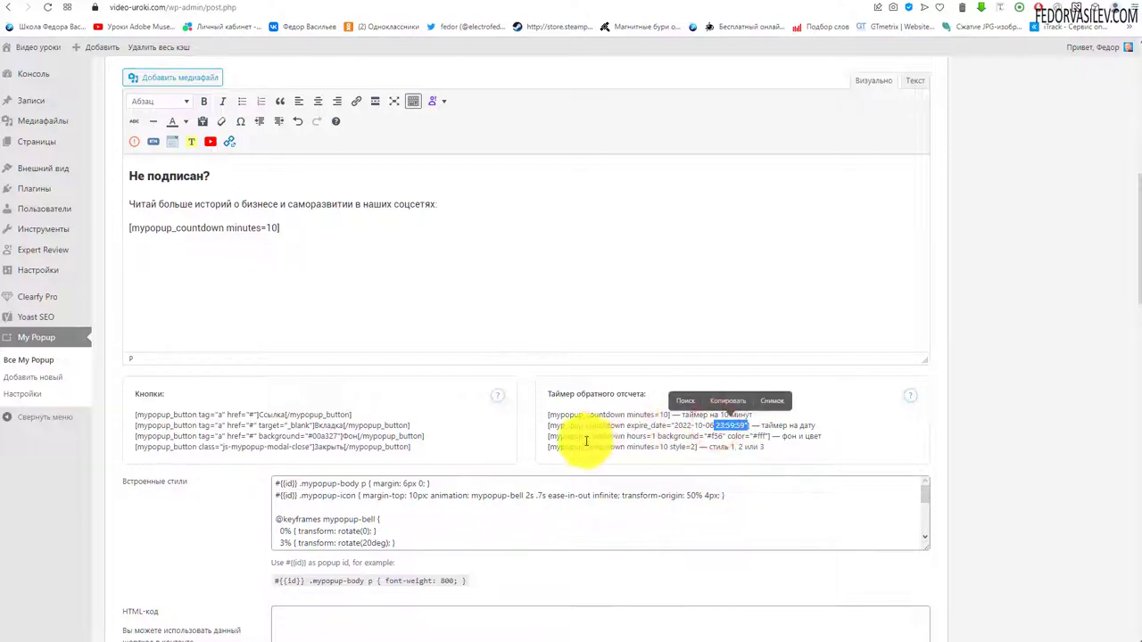
{"action": "scroll", "coordinate": [566, 438], "scroll_direction": "up", "scroll_amount": 5}
{"action": "scroll", "coordinate": [538, 449], "scroll_direction": "up", "scroll_amount": 2}
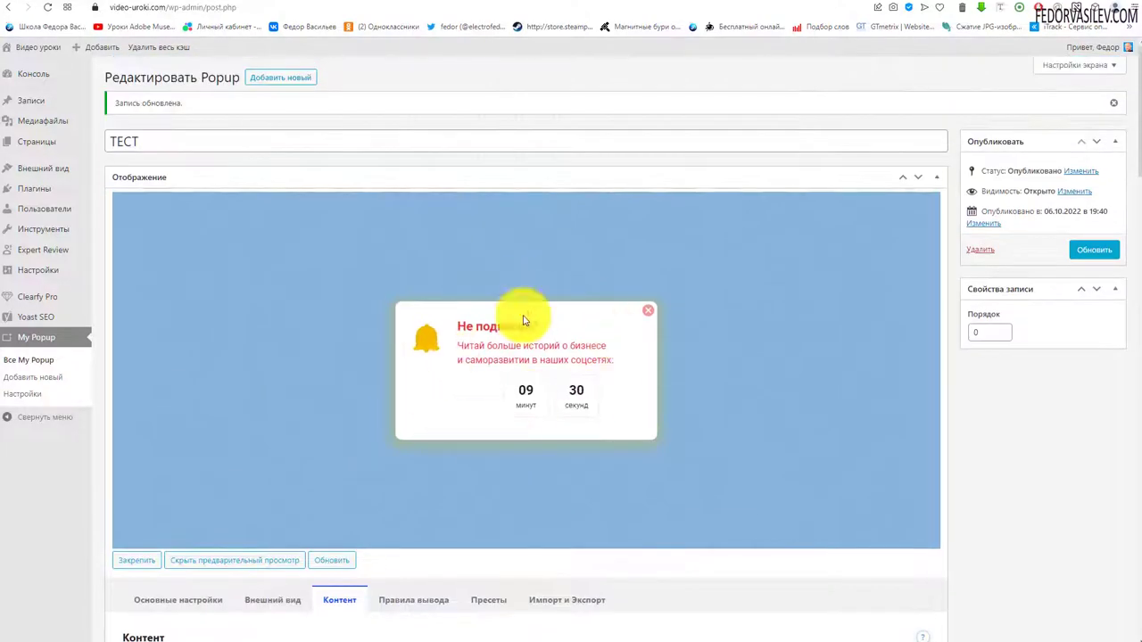
- Examine the built-in styles' icon rule and bell animation keyframes, comparing them with the bell in the popup preview
{"action": "scroll", "coordinate": [490, 183], "scroll_direction": "down", "scroll_amount": 10}
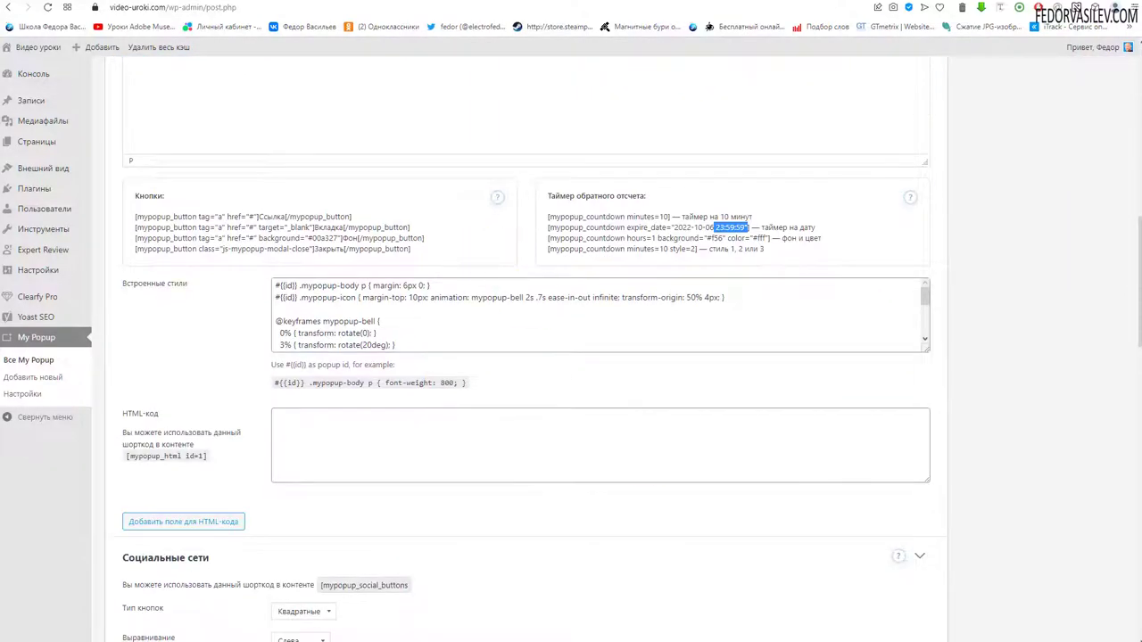
{"action": "left_click_drag", "start_coordinate": [416, 441], "coordinate": [224, 361]}
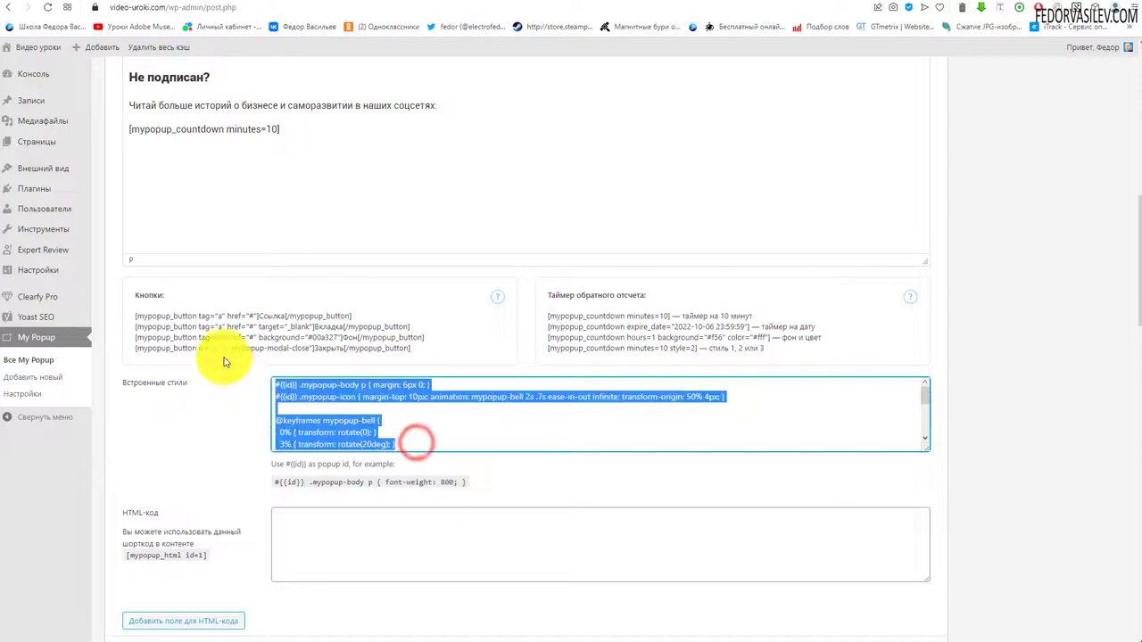
{"action": "left_click", "coordinate": [302, 407]}
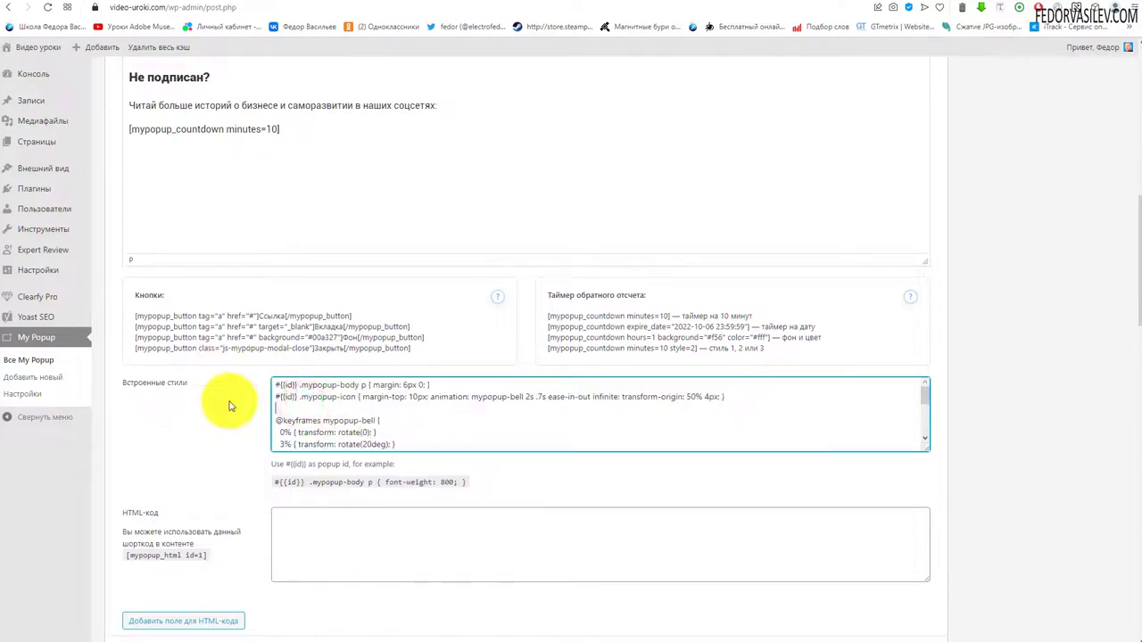
{"action": "scroll", "coordinate": [277, 426], "scroll_direction": "up", "scroll_amount": 7}
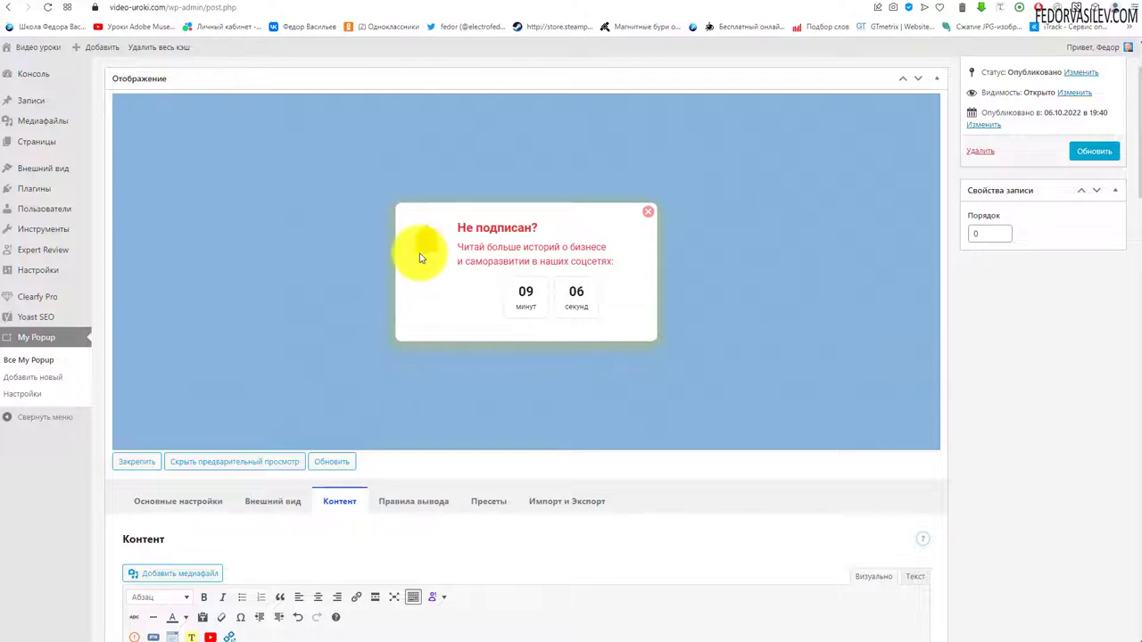
{"action": "scroll", "coordinate": [387, 339], "scroll_direction": "down", "scroll_amount": 7}
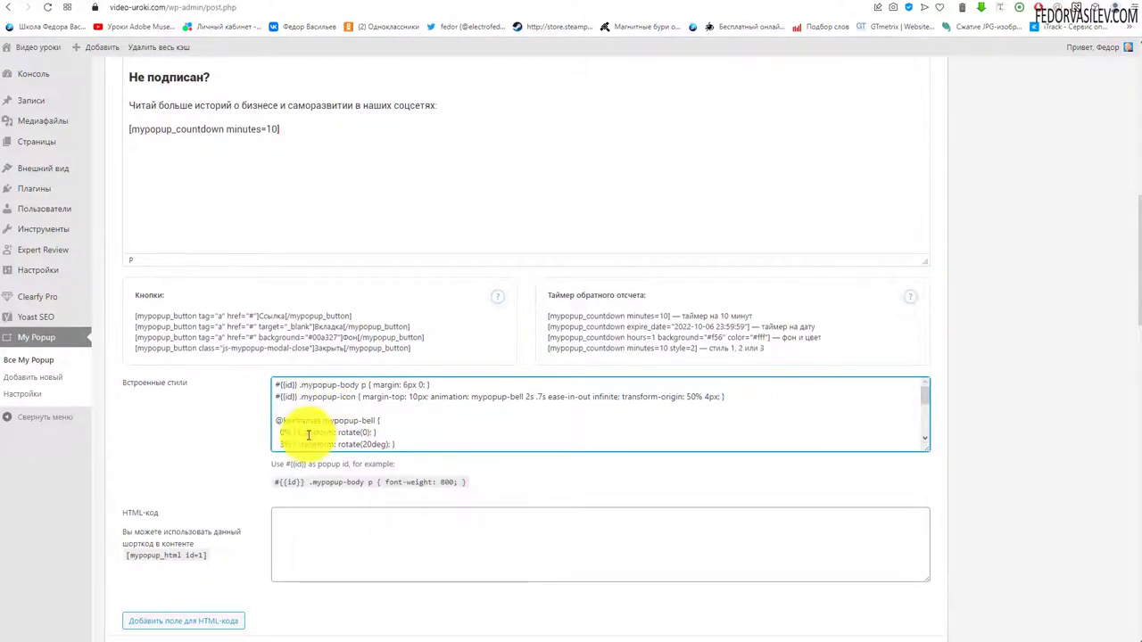
{"action": "left_click", "coordinate": [456, 399]}
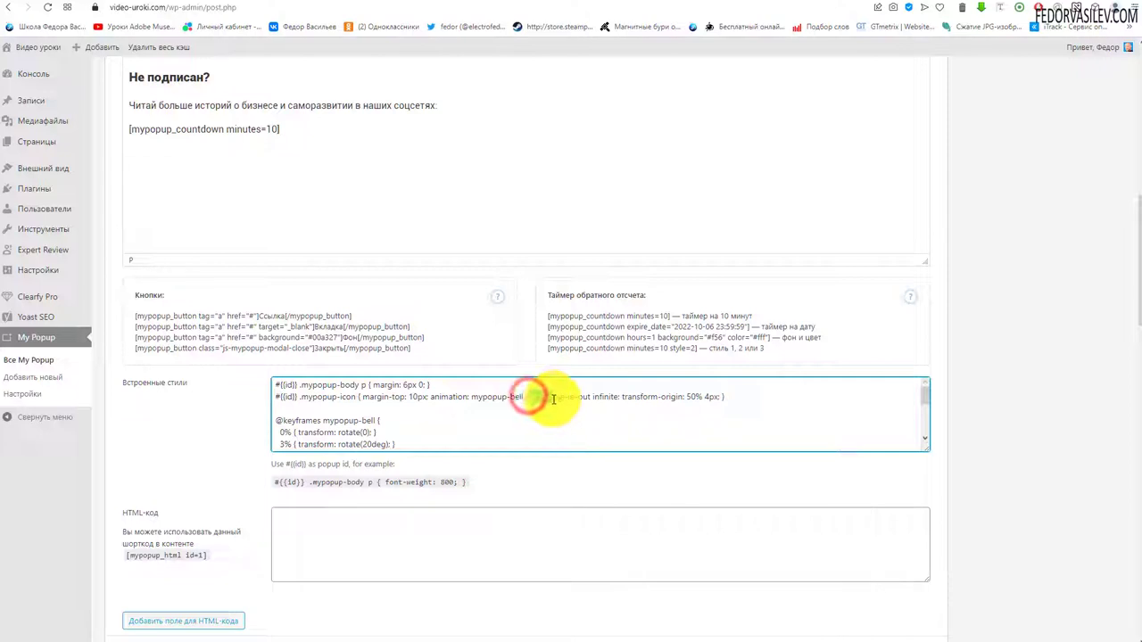
{"action": "scroll", "coordinate": [411, 413], "scroll_direction": "down", "scroll_amount": 5}
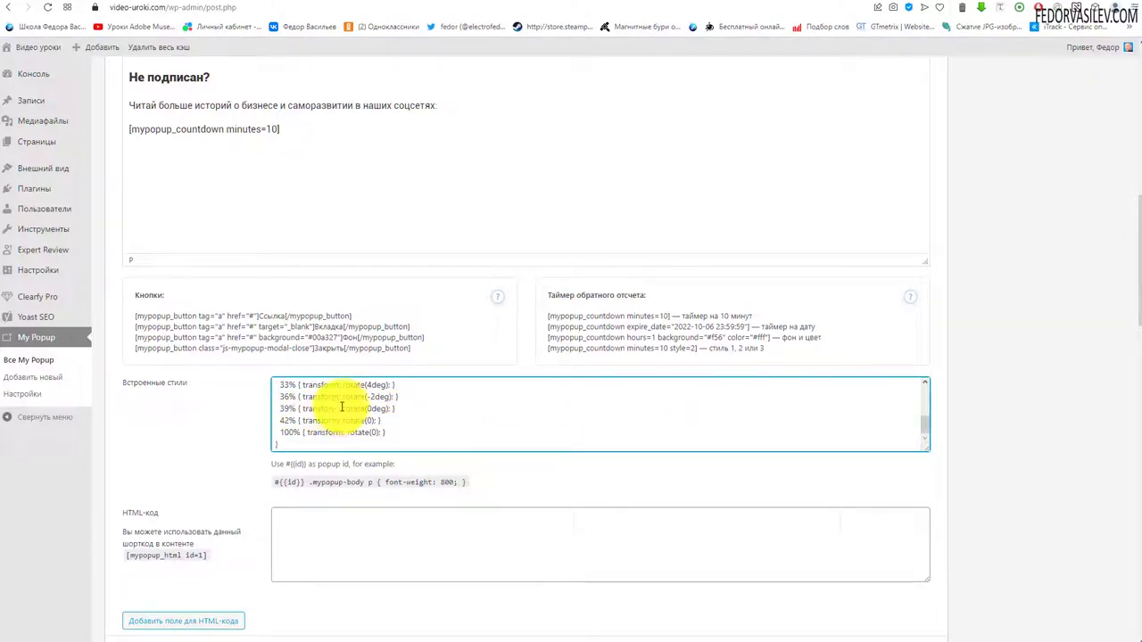
{"action": "left_click_drag", "start_coordinate": [308, 433], "coordinate": [386, 434]}
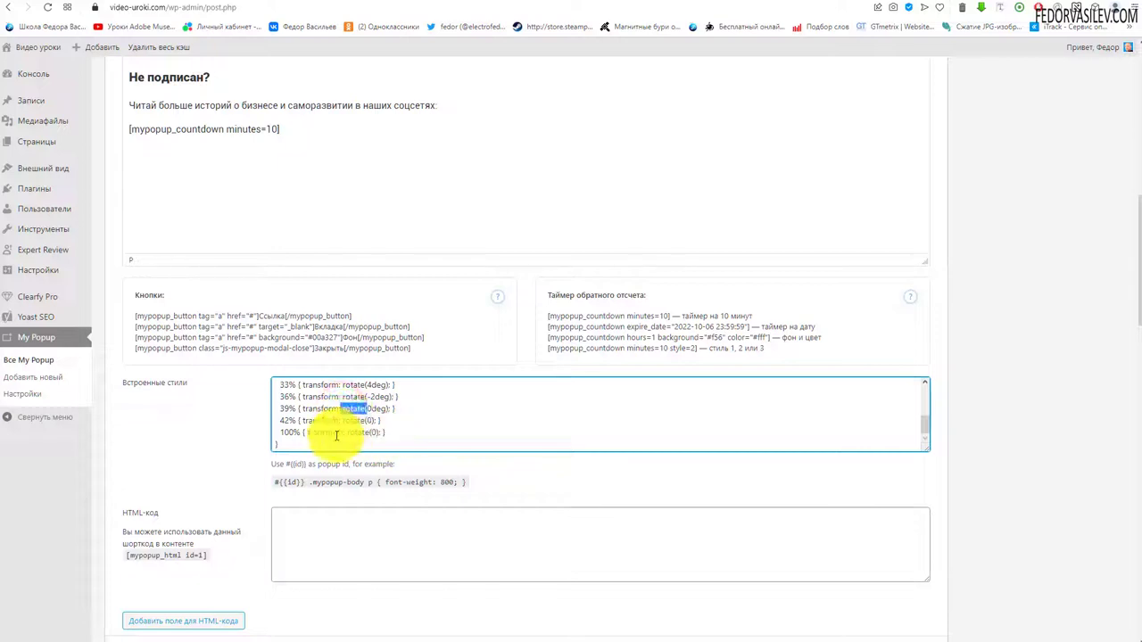
{"action": "left_click_drag", "start_coordinate": [282, 426], "coordinate": [266, 400]}
{"action": "scroll", "coordinate": [264, 442], "scroll_direction": "up", "scroll_amount": 8}
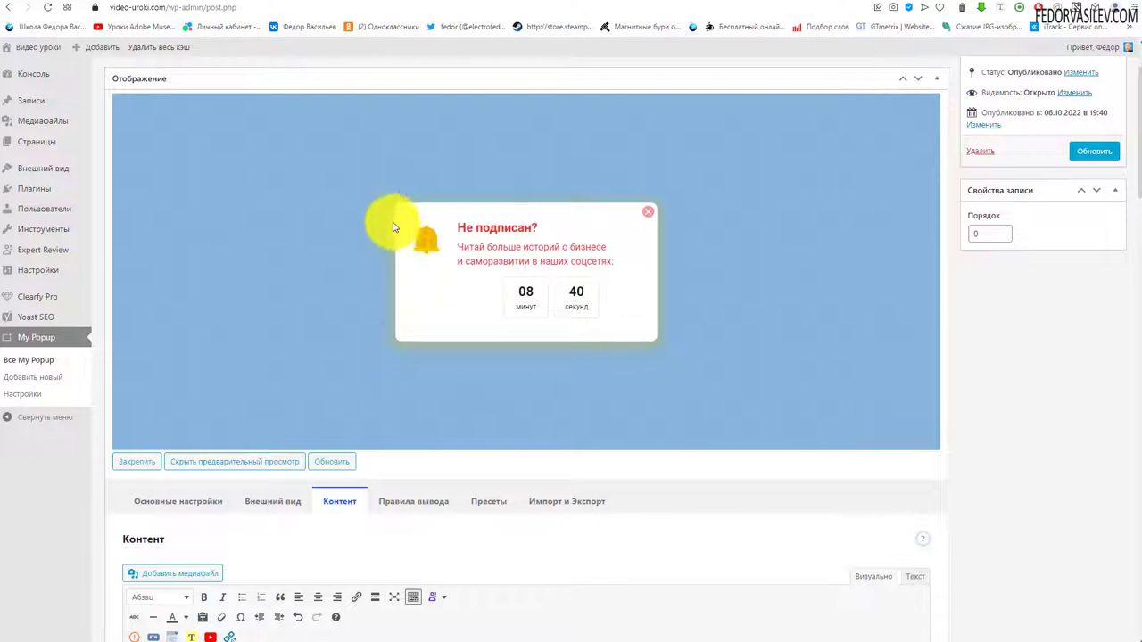
- Review the whole built-in styles code from start to end and check its effect on the popup preview
{"action": "scroll", "coordinate": [425, 262], "scroll_direction": "down", "scroll_amount": 8}
{"action": "left_click", "coordinate": [375, 330]}
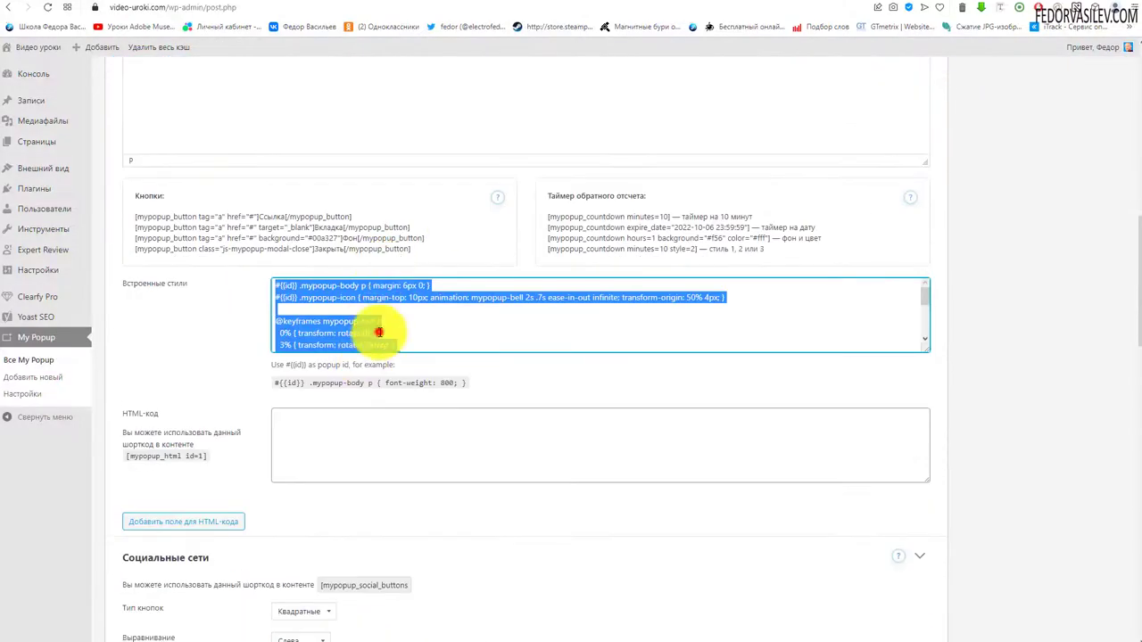
{"action": "key", "text": "ctrl+a"}
{"action": "left_click_drag", "start_coordinate": [920, 303], "coordinate": [925, 334]}
{"action": "scroll", "coordinate": [484, 306], "scroll_direction": "up", "scroll_amount": 3}
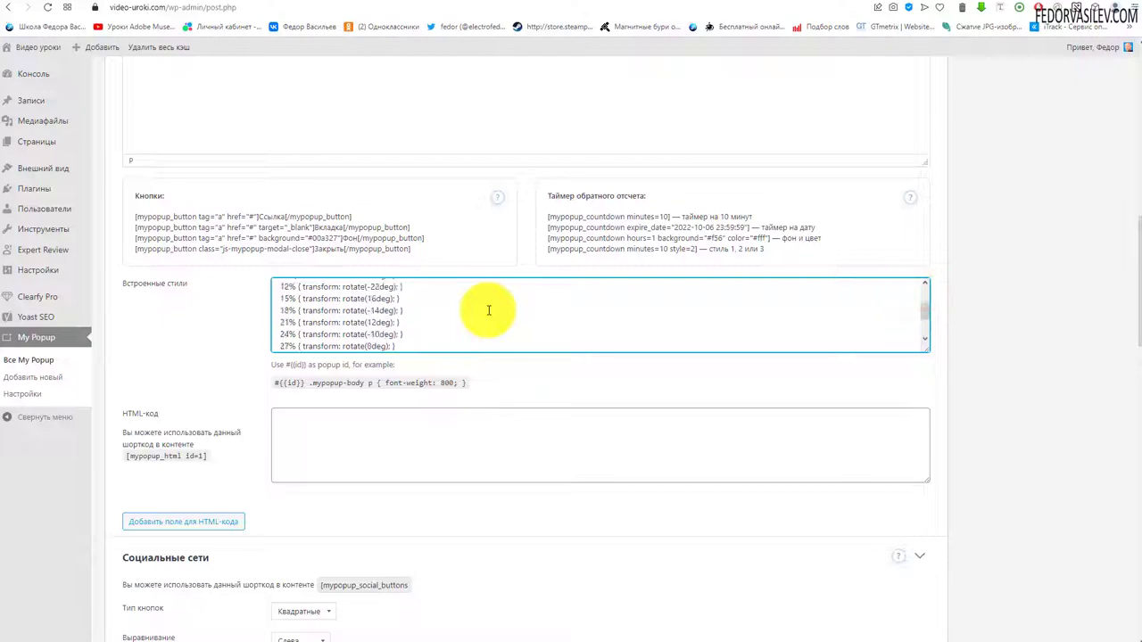
{"action": "key", "text": "ctrl+a"}
{"action": "scroll", "coordinate": [245, 259], "scroll_direction": "up", "scroll_amount": 5}
{"action": "scroll", "coordinate": [216, 291], "scroll_direction": "down", "scroll_amount": 10}
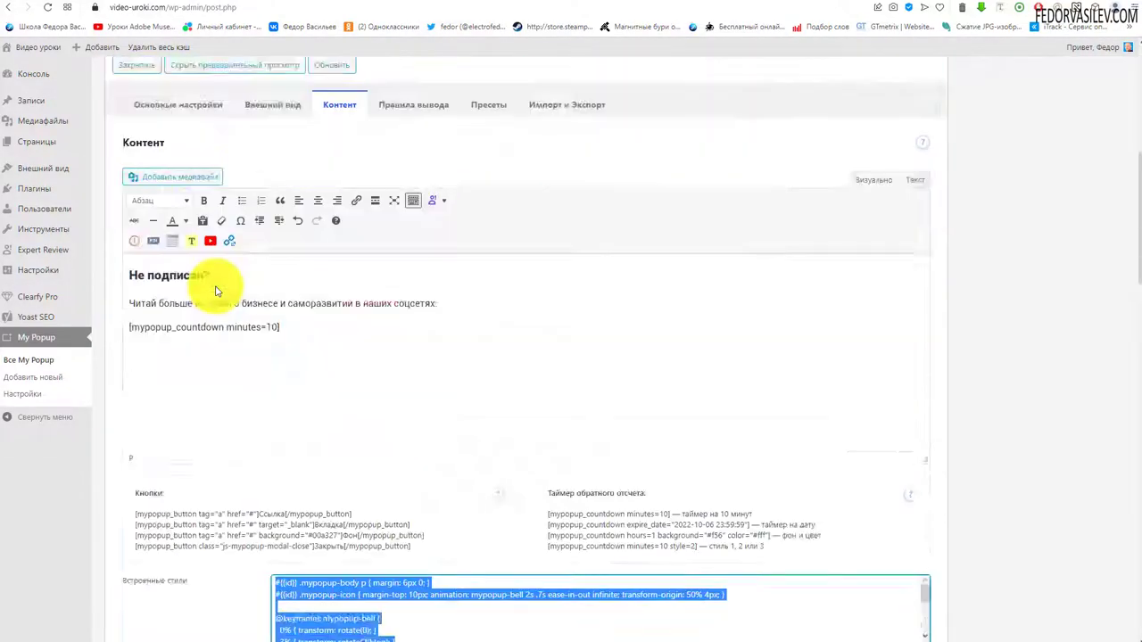
{"action": "left_click", "coordinate": [340, 332]}
{"action": "left_click", "coordinate": [413, 347]}
{"action": "key", "text": "ctrl+a"}
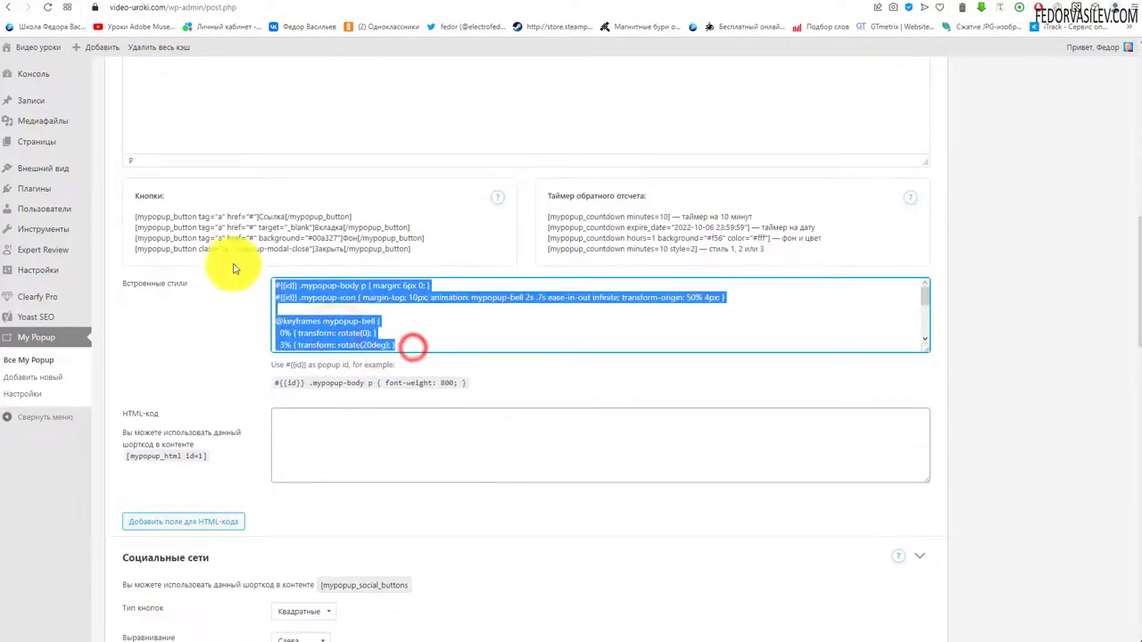
{"action": "left_click", "coordinate": [316, 330]}
{"action": "scroll", "coordinate": [403, 151], "scroll_direction": "up", "scroll_amount": 10}
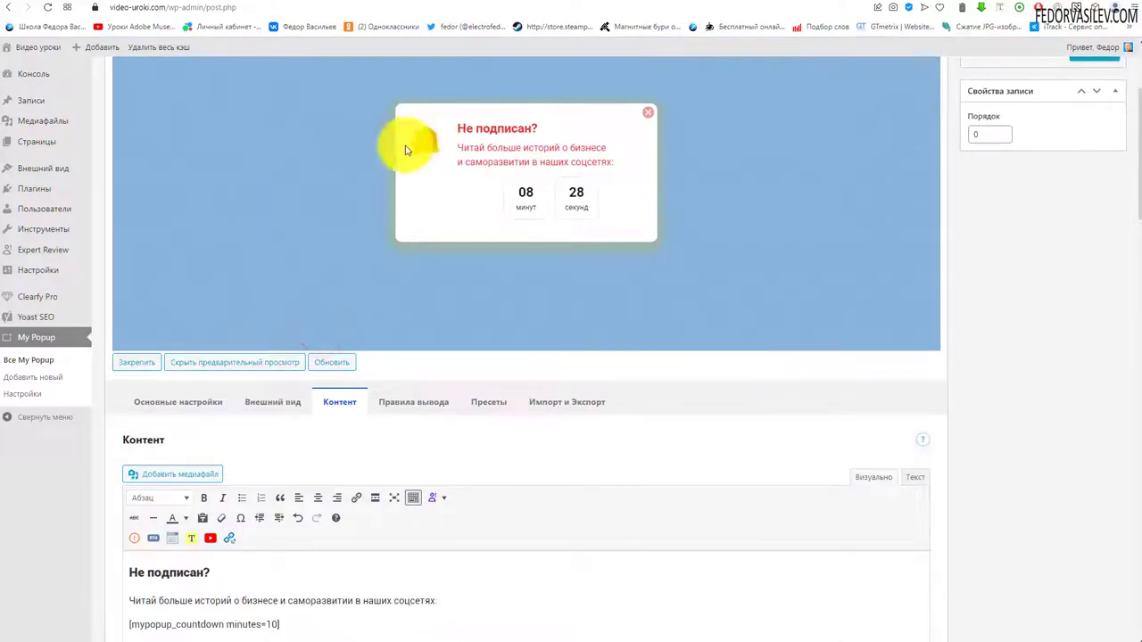
- Examine the example below the built-in styles that shows how to use #{{id}} as the popup id
{"action": "scroll", "coordinate": [285, 205], "scroll_direction": "down", "scroll_amount": 10}
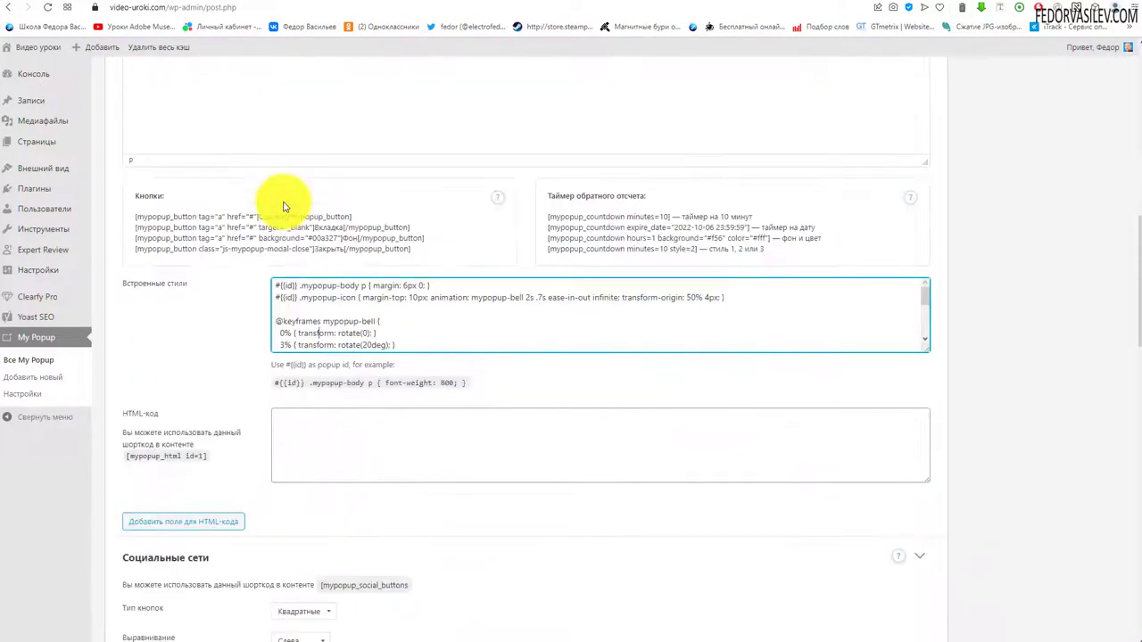
{"action": "left_click_drag", "start_coordinate": [307, 383], "coordinate": [277, 365]}
{"action": "left_click", "coordinate": [525, 380]}
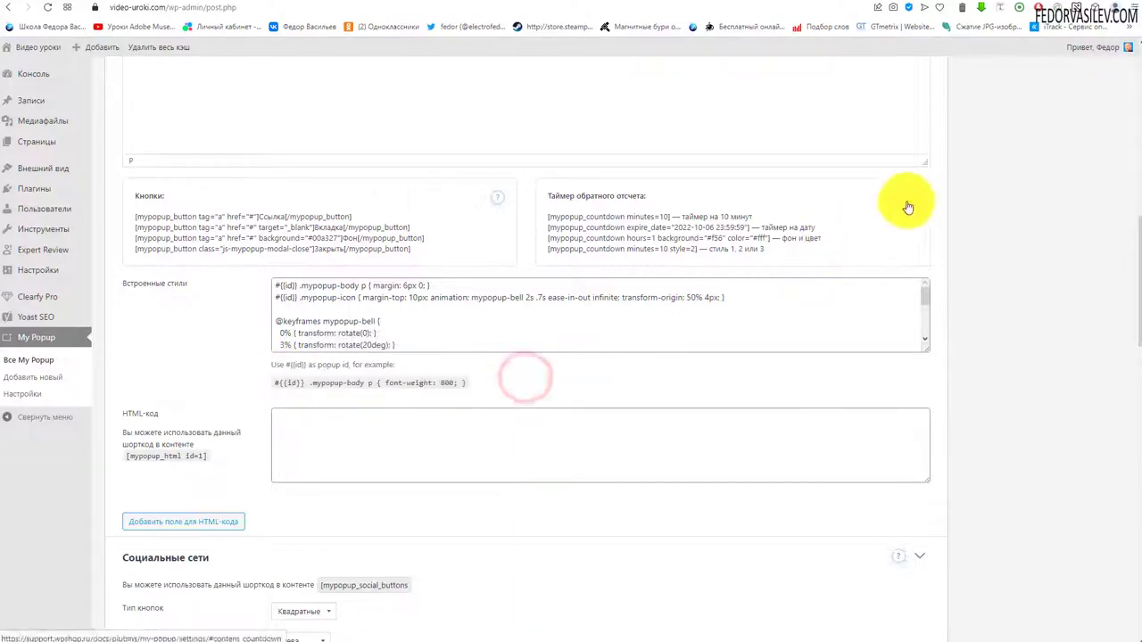
{"action": "left_click_drag", "start_coordinate": [465, 385], "coordinate": [275, 365]}
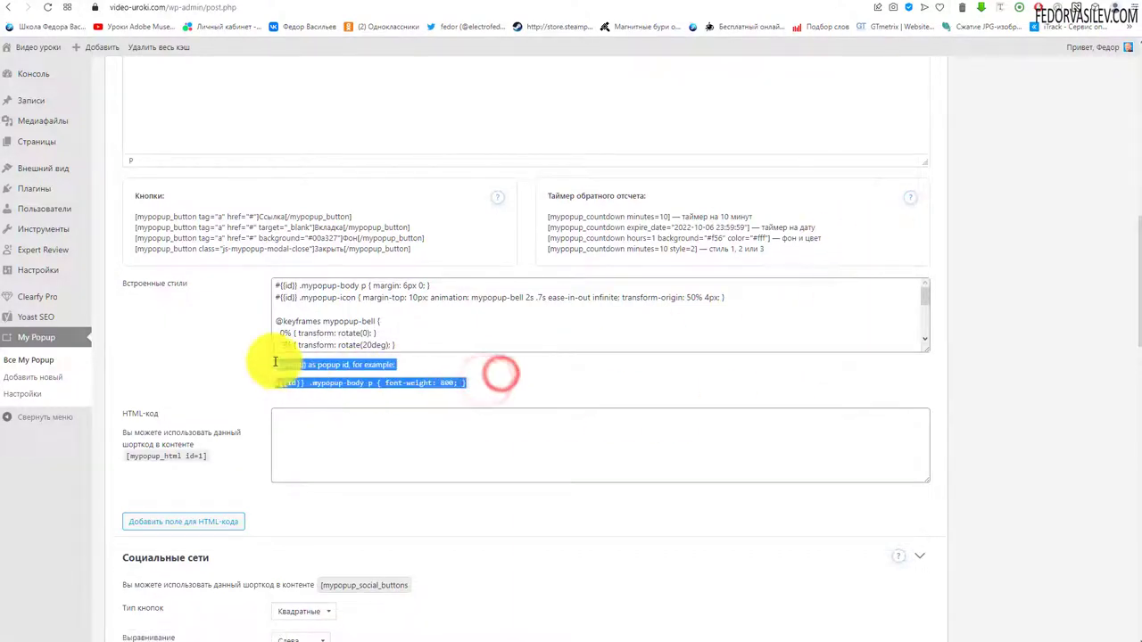
- Examine the empty HTML code field and its [mypopup_html id=1] shortcode, and where that shortcode would go in the popup content
{"action": "scroll", "coordinate": [200, 343], "scroll_direction": "down", "scroll_amount": 2}
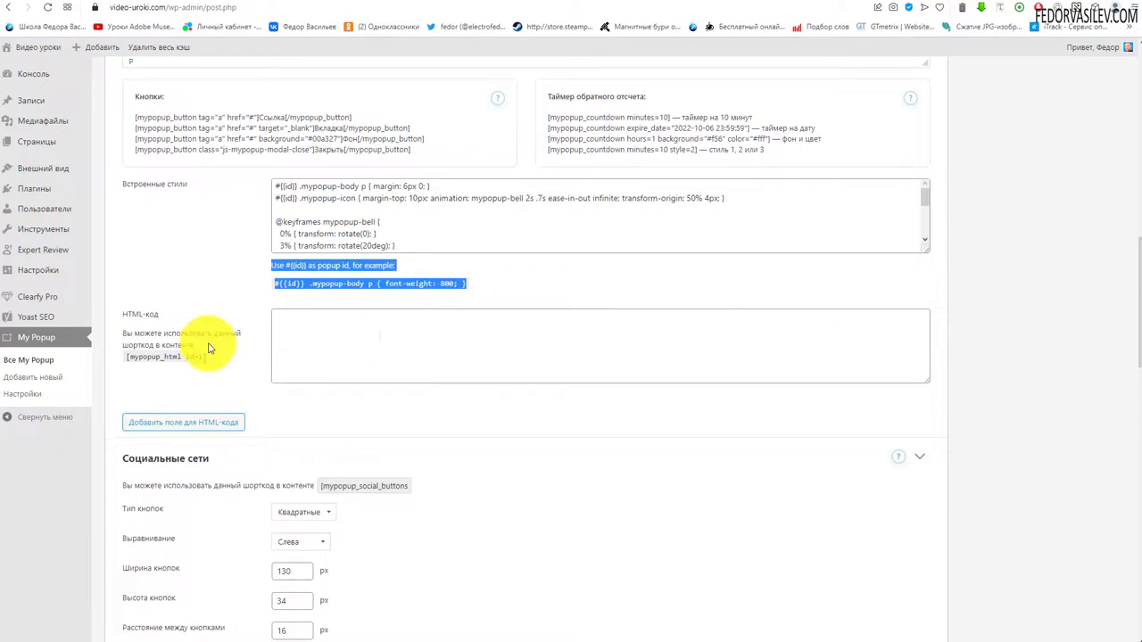
{"action": "left_click", "coordinate": [307, 369]}
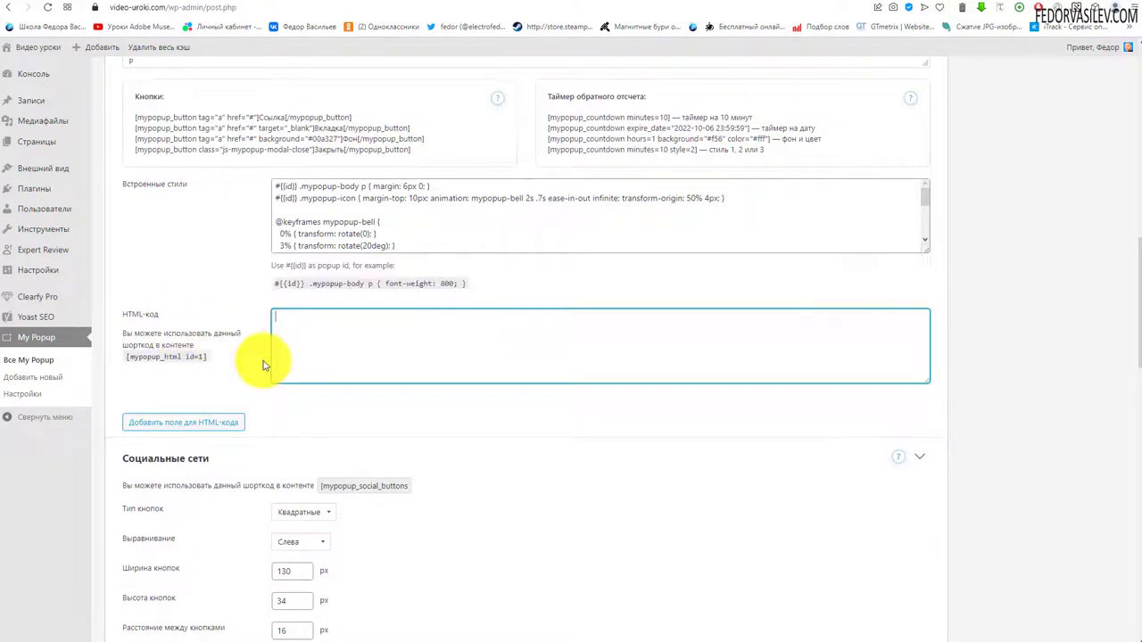
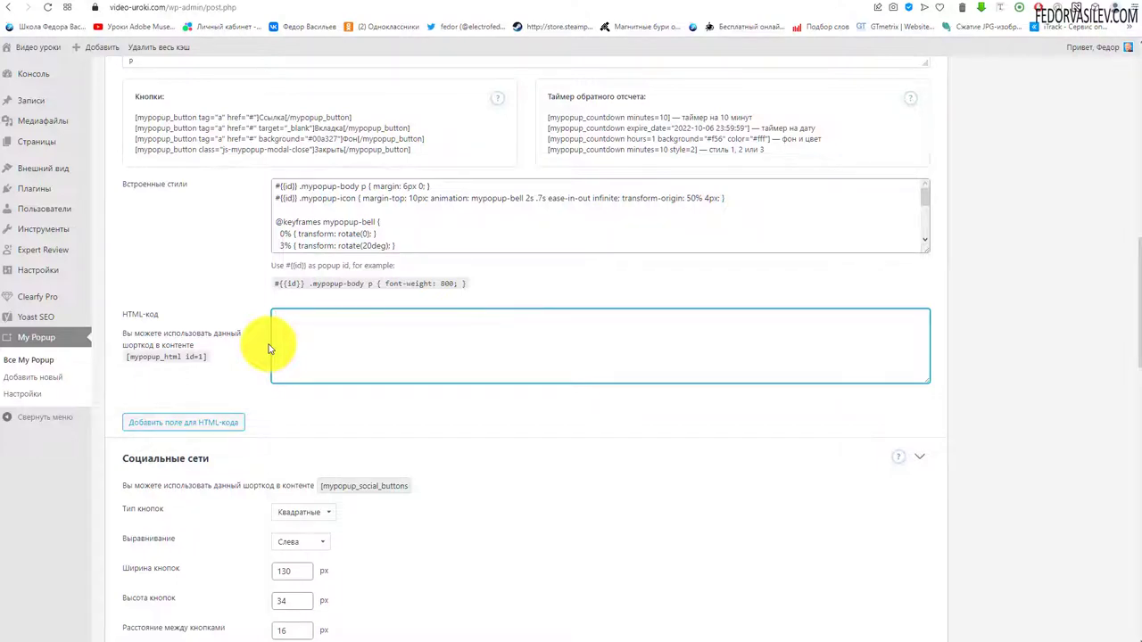
{"action": "scroll", "coordinate": [326, 187], "scroll_direction": "up", "scroll_amount": 10}
{"action": "scroll", "coordinate": [375, 375], "scroll_direction": "down", "scroll_amount": 7}
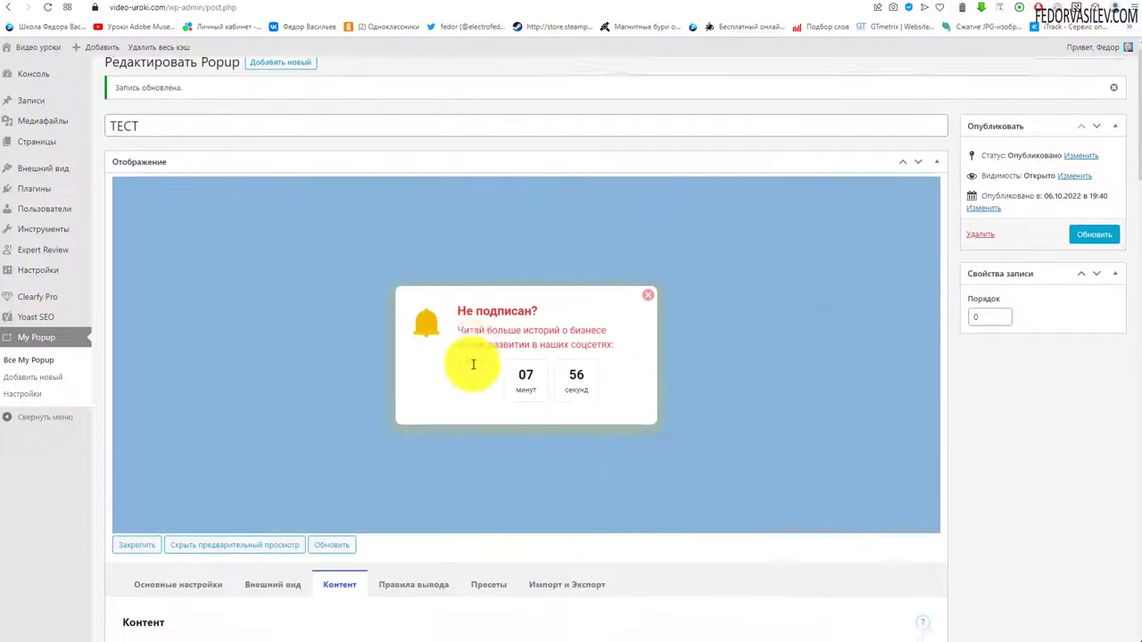
{"action": "scroll", "coordinate": [471, 364], "scroll_direction": "down", "scroll_amount": 3}
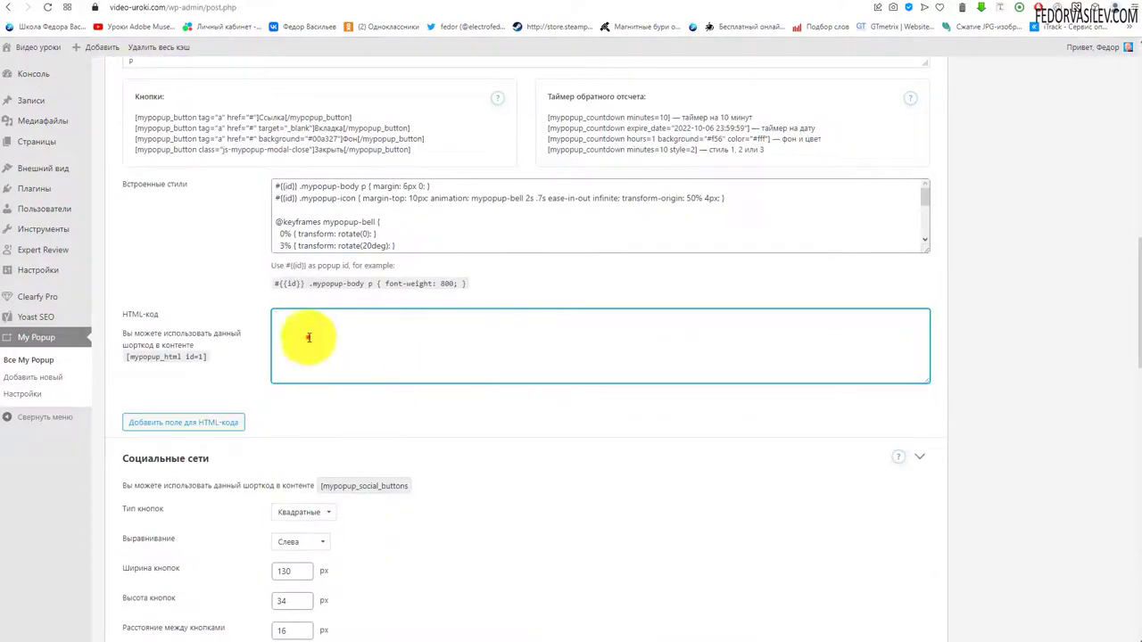
{"action": "left_click", "coordinate": [308, 337]}
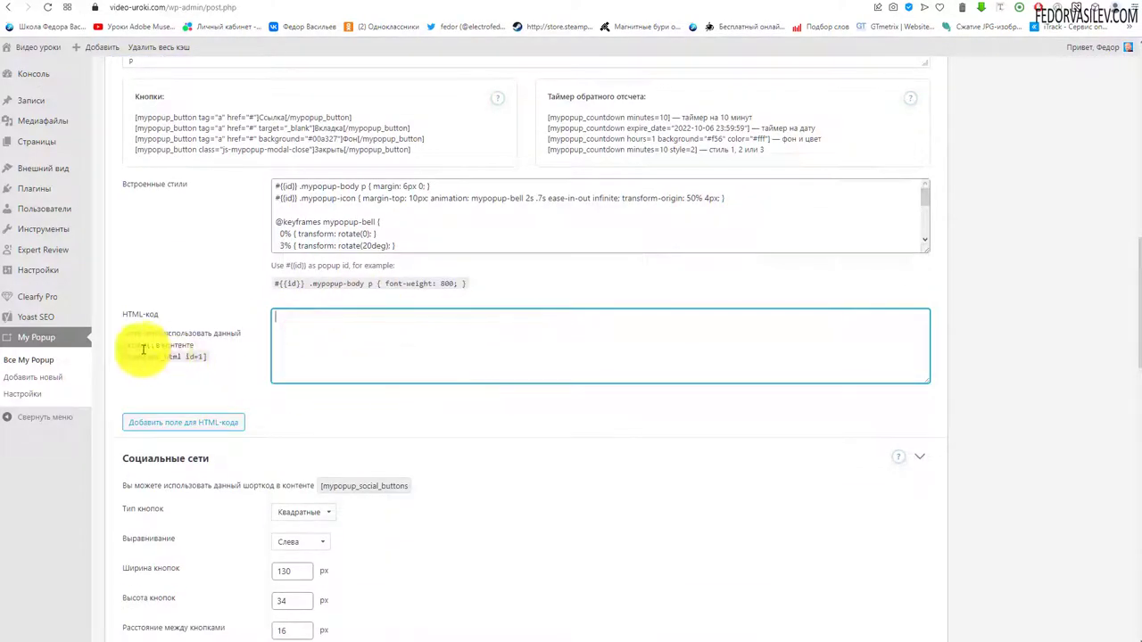
{"action": "left_click_drag", "start_coordinate": [205, 355], "coordinate": [132, 368]}
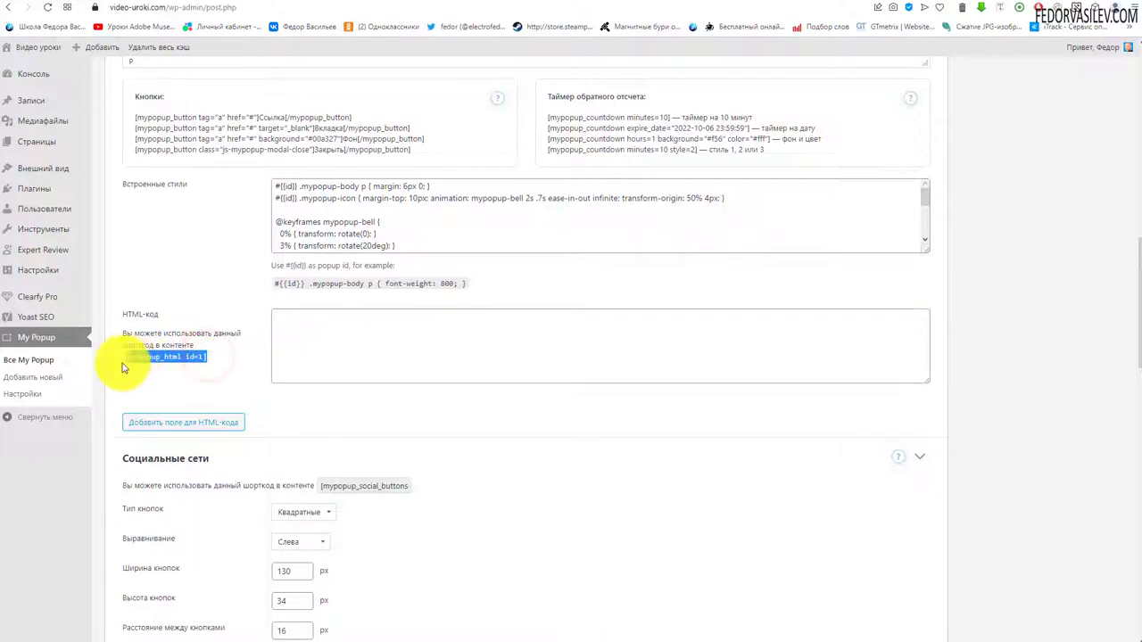
{"action": "scroll", "coordinate": [173, 285], "scroll_direction": "up", "scroll_amount": 6}
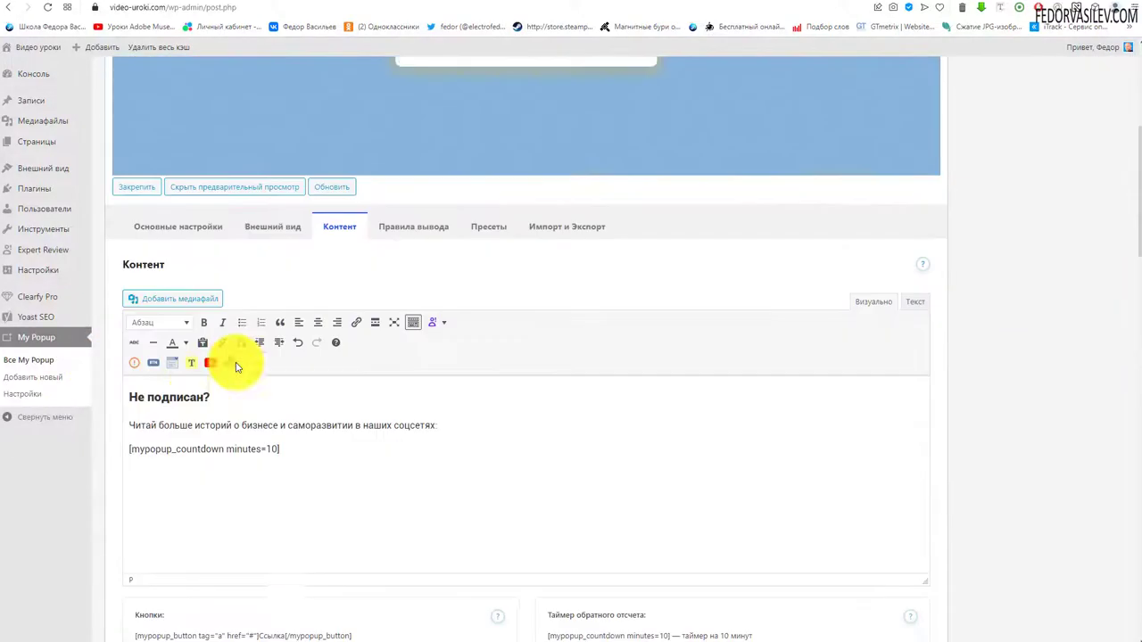
{"action": "scroll", "coordinate": [236, 366], "scroll_direction": "down", "scroll_amount": 1}
{"action": "left_click_drag", "start_coordinate": [290, 429], "coordinate": [137, 430]}
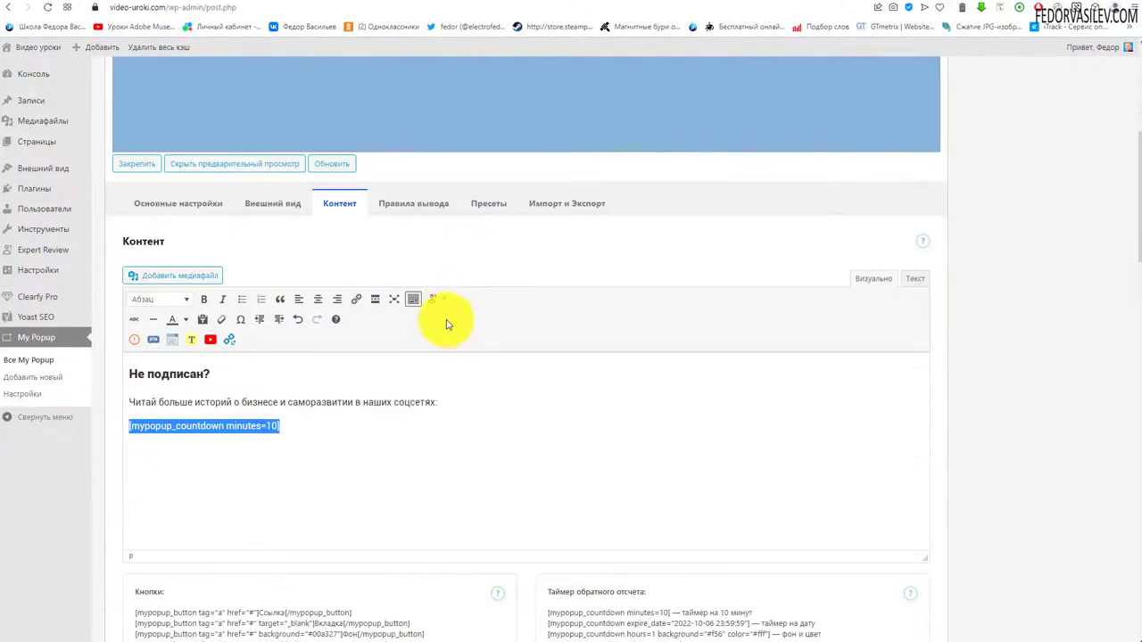
{"action": "scroll", "coordinate": [446, 324], "scroll_direction": "down", "scroll_amount": 5}
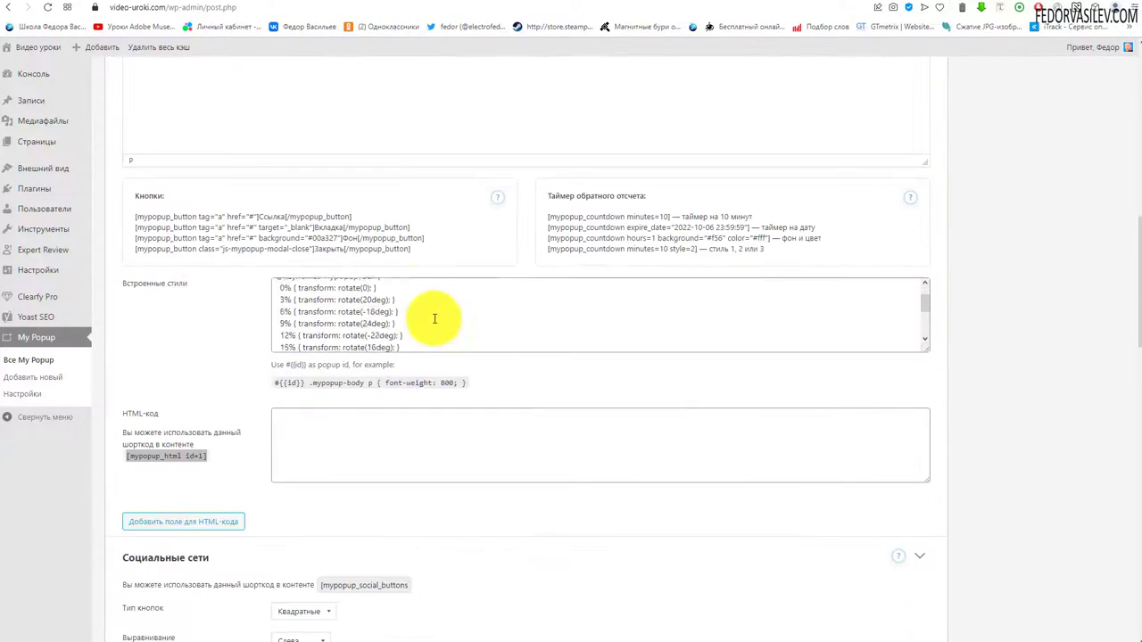
- Add three more HTML code fields below the first one, with shortcodes id=2 to id=4, and look over the empty fields
{"action": "left_click", "coordinate": [149, 527]}
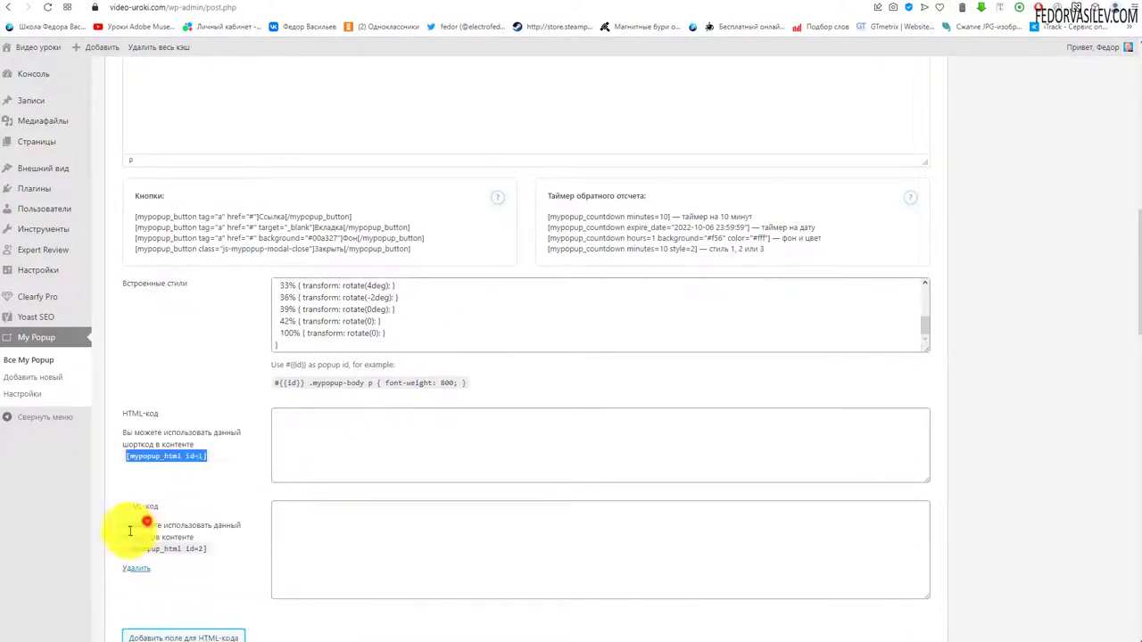
{"action": "scroll", "coordinate": [191, 446], "scroll_direction": "down", "scroll_amount": 3}
{"action": "left_click", "coordinate": [194, 340]}
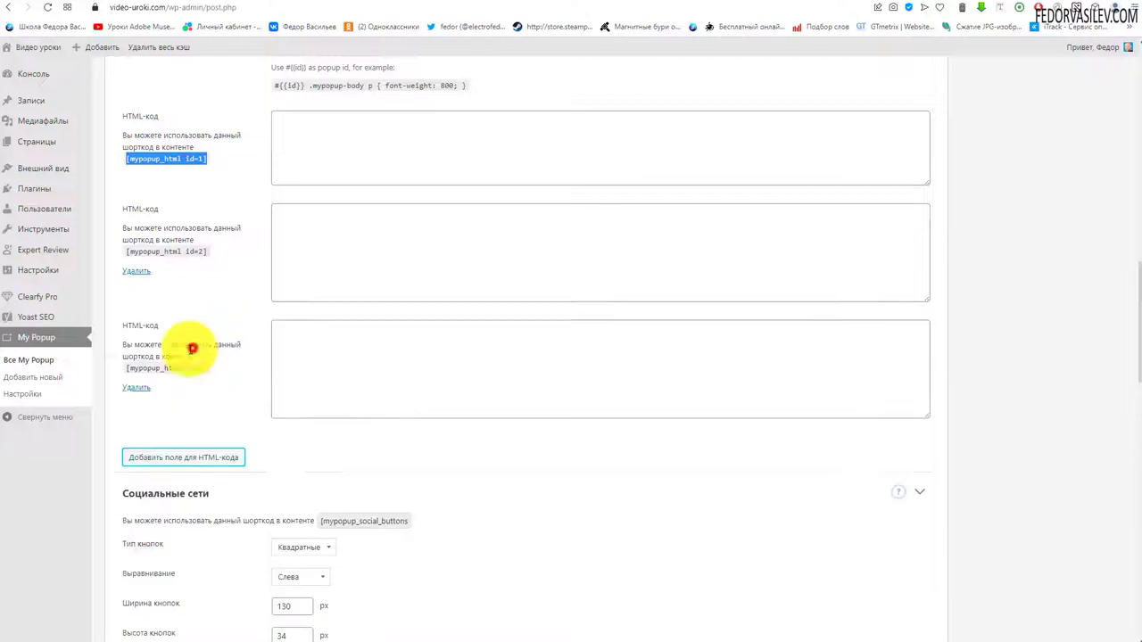
{"action": "left_click", "coordinate": [162, 470]}
{"action": "left_click", "coordinate": [280, 457]}
{"action": "left_click", "coordinate": [306, 383]}
{"action": "left_click", "coordinate": [306, 300]}
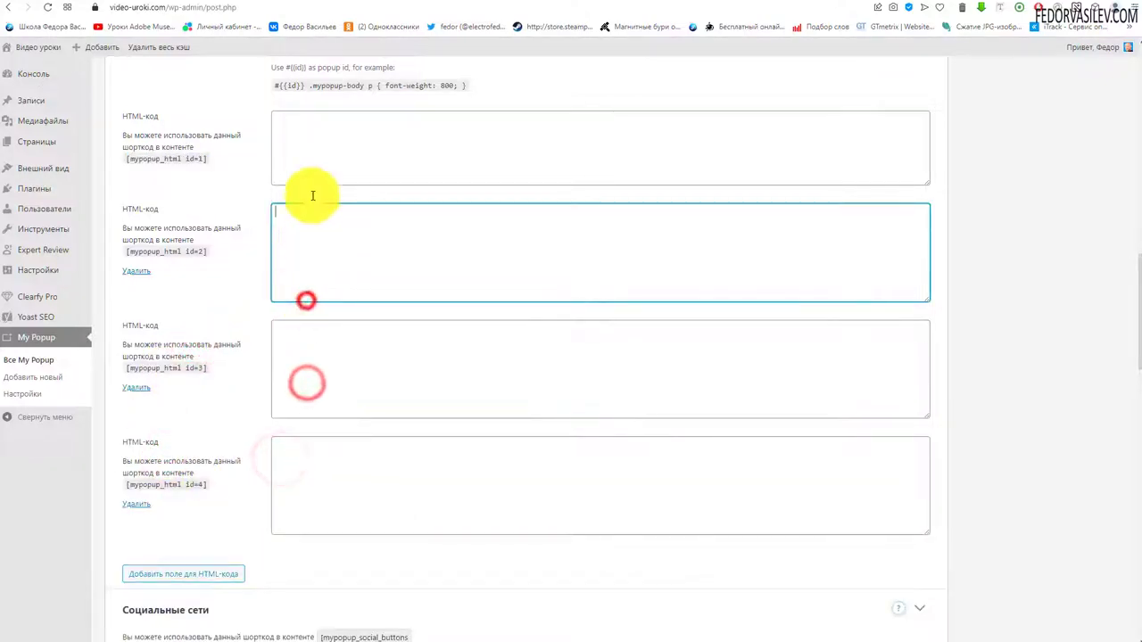
{"action": "left_click", "coordinate": [327, 138]}
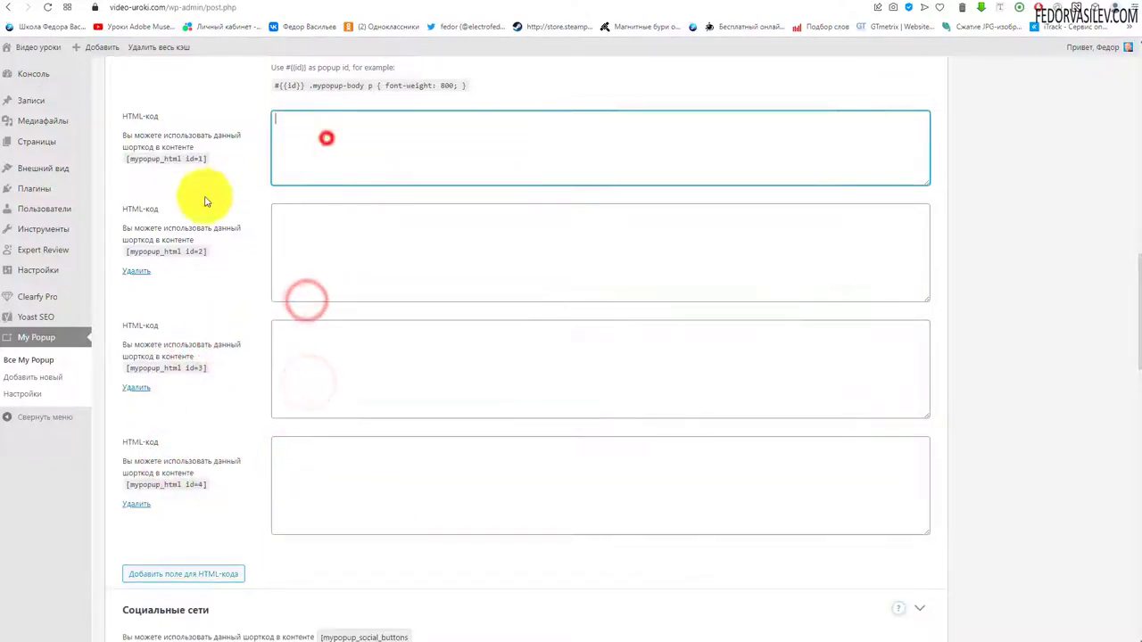
- Delete the three added HTML code fields, keeping only the one with the [mypopup_html id=1] shortcode
{"action": "left_click", "coordinate": [139, 505]}
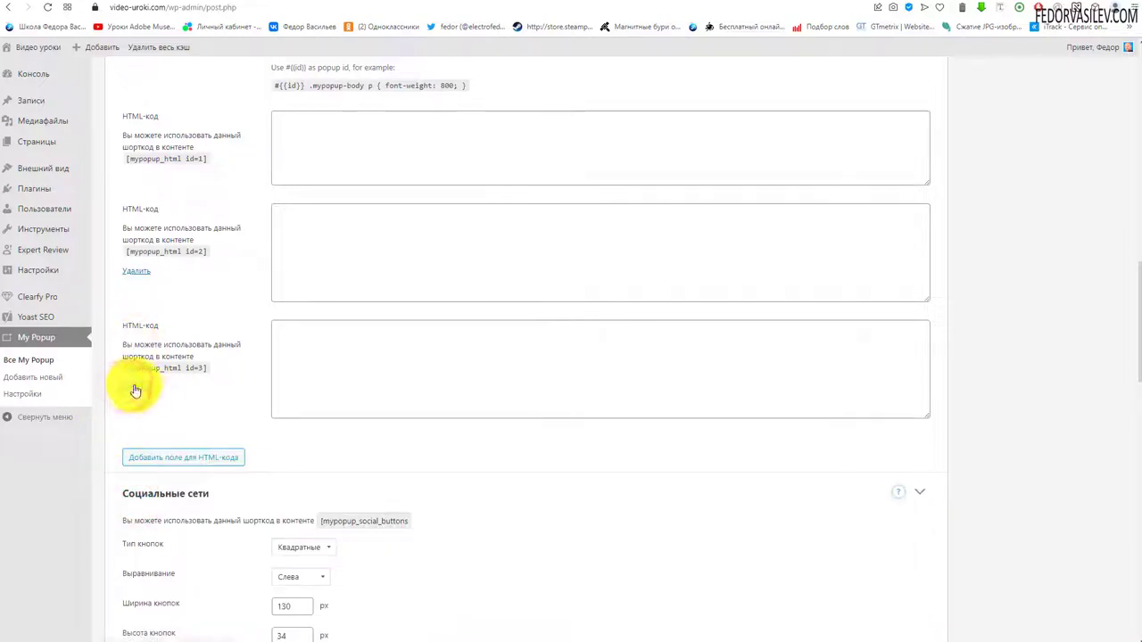
{"action": "left_click", "coordinate": [135, 387]}
{"action": "left_click", "coordinate": [129, 280]}
{"action": "scroll", "coordinate": [127, 344], "scroll_direction": "up", "scroll_amount": 2}
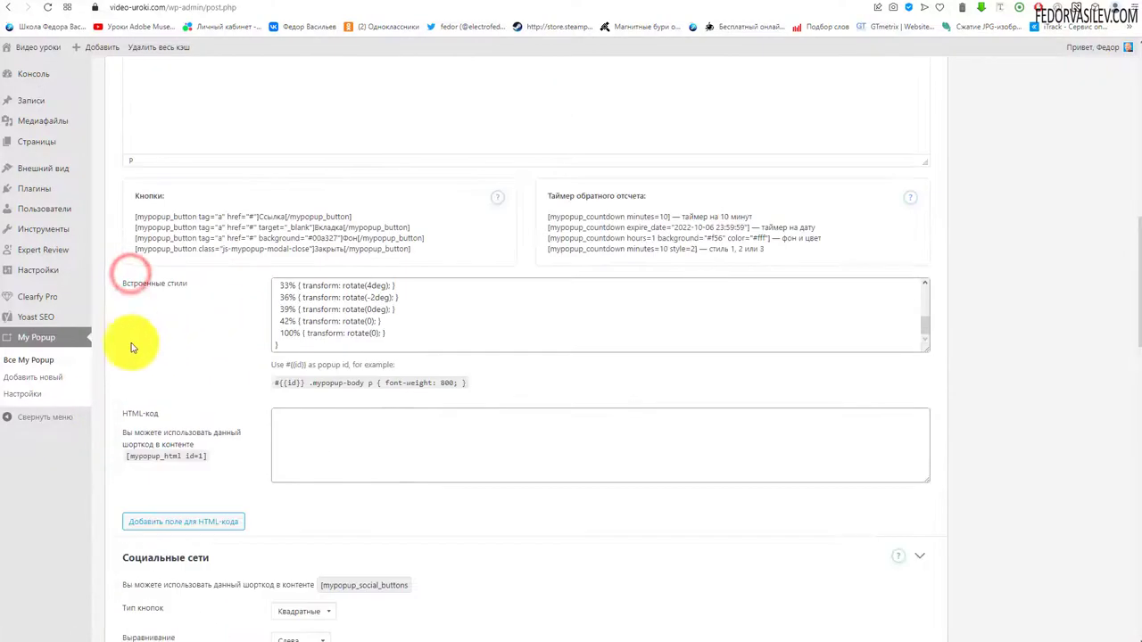
{"action": "left_click", "coordinate": [375, 457]}
{"action": "scroll", "coordinate": [255, 395], "scroll_direction": "up", "scroll_amount": 4}
{"action": "scroll", "coordinate": [301, 408], "scroll_direction": "down", "scroll_amount": 6}
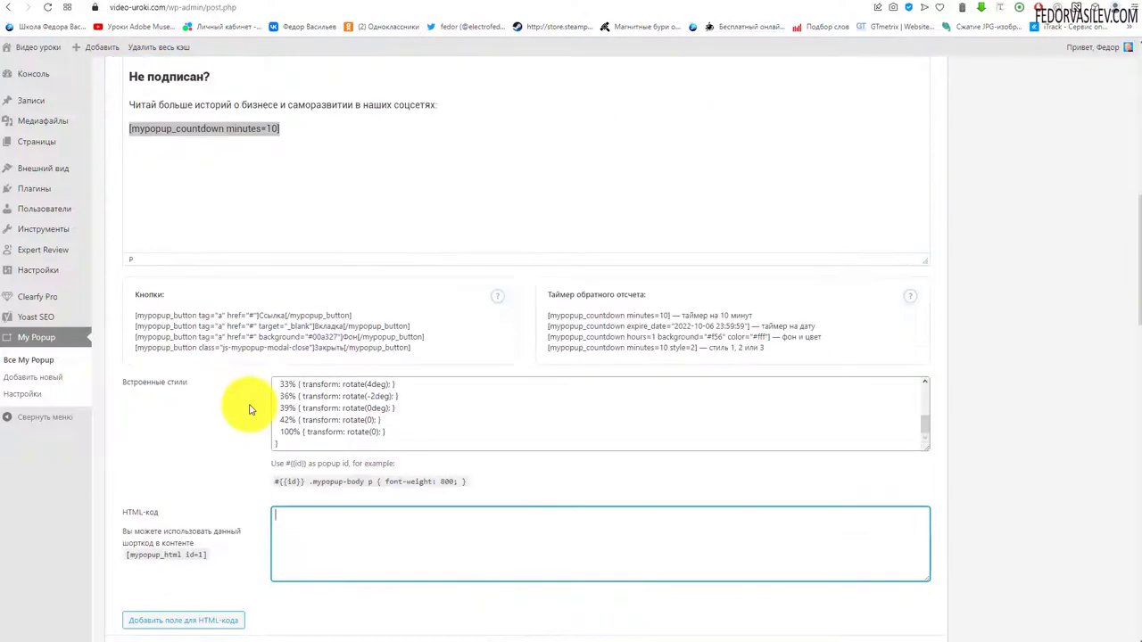
{"action": "left_click", "coordinate": [307, 262]}
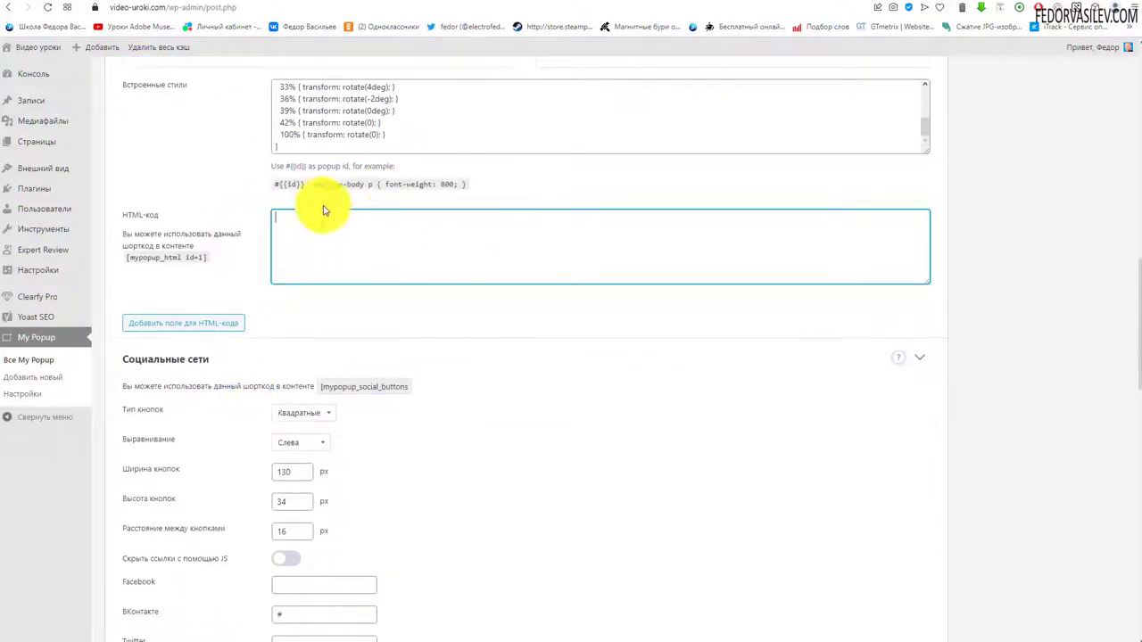
- Delete the [mypopup_countdown minutes=10] shortcode from the popup content
{"action": "scroll", "coordinate": [415, 464], "scroll_direction": "up", "scroll_amount": 10}
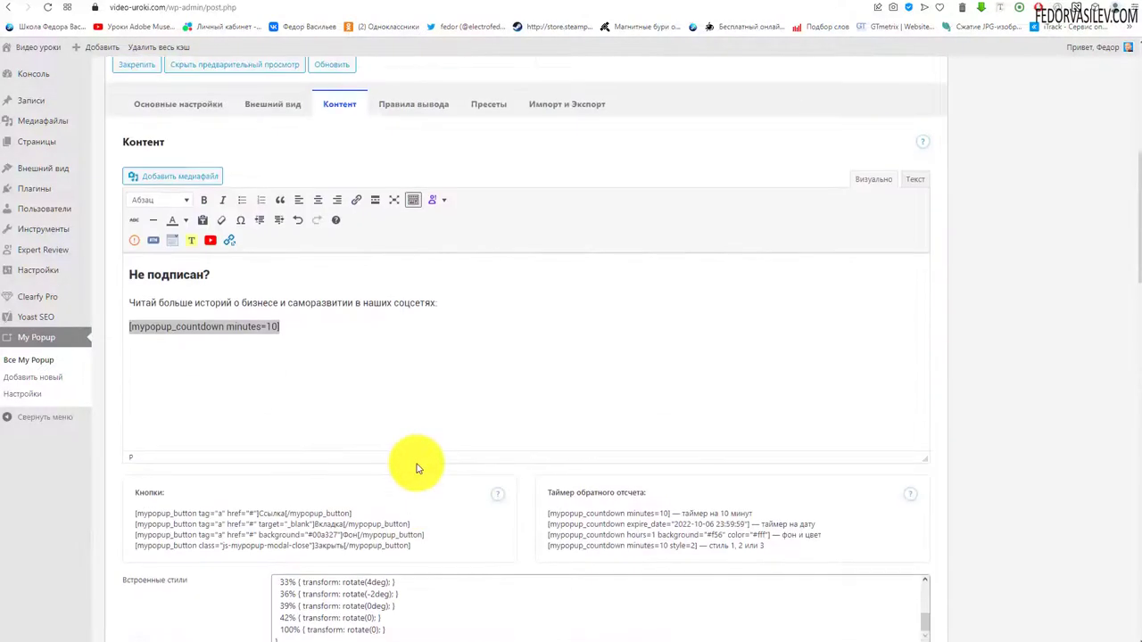
{"action": "scroll", "coordinate": [412, 451], "scroll_direction": "down", "scroll_amount": 5}
{"action": "scroll", "coordinate": [356, 441], "scroll_direction": "up", "scroll_amount": 2}
{"action": "left_click_drag", "start_coordinate": [295, 435], "coordinate": [113, 422]}
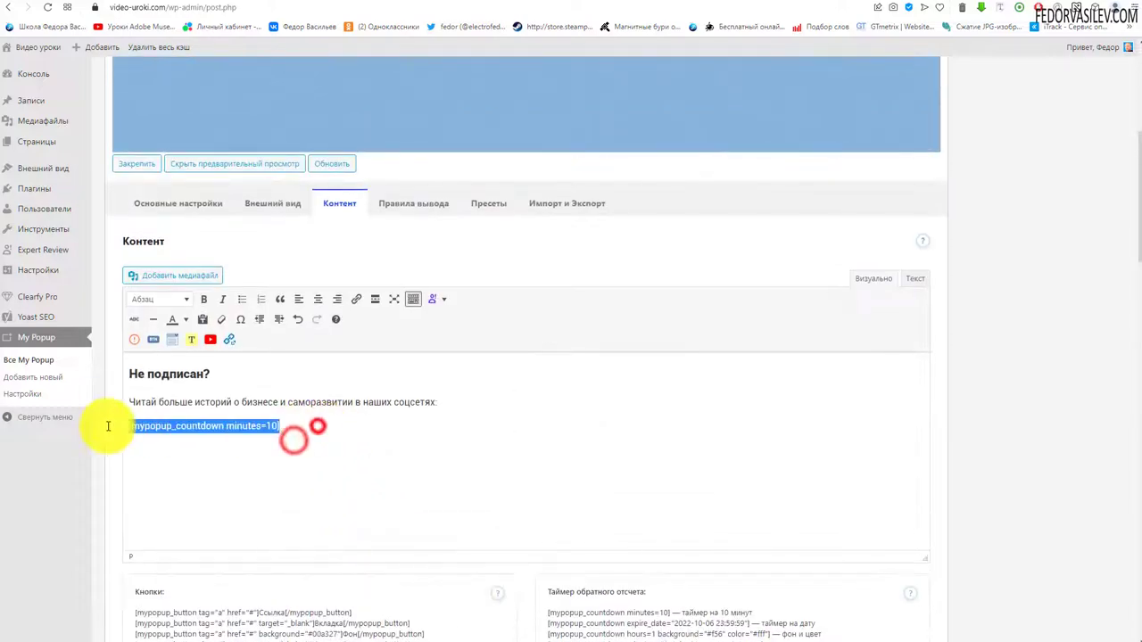
{"action": "key", "text": "BackSpace"}
- Copy the social buttons shortcode text and insert it as mypopup_social_buttons on a new line at the end of the popup content
{"action": "scroll", "coordinate": [382, 449], "scroll_direction": "down", "scroll_amount": 10}
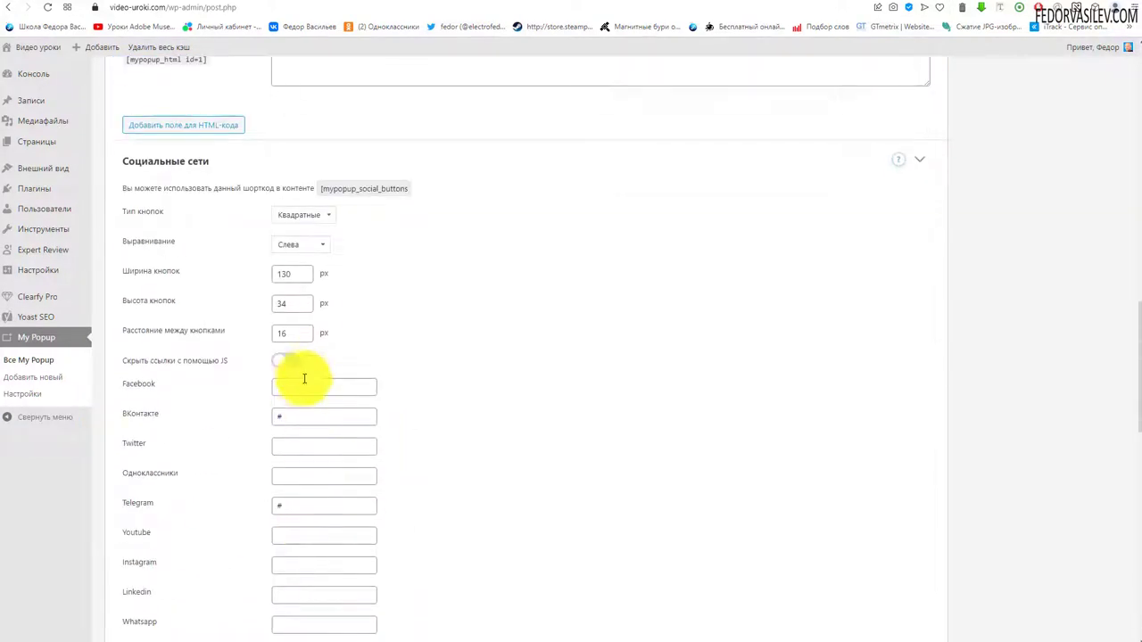
{"action": "scroll", "coordinate": [294, 379], "scroll_direction": "up", "scroll_amount": 1}
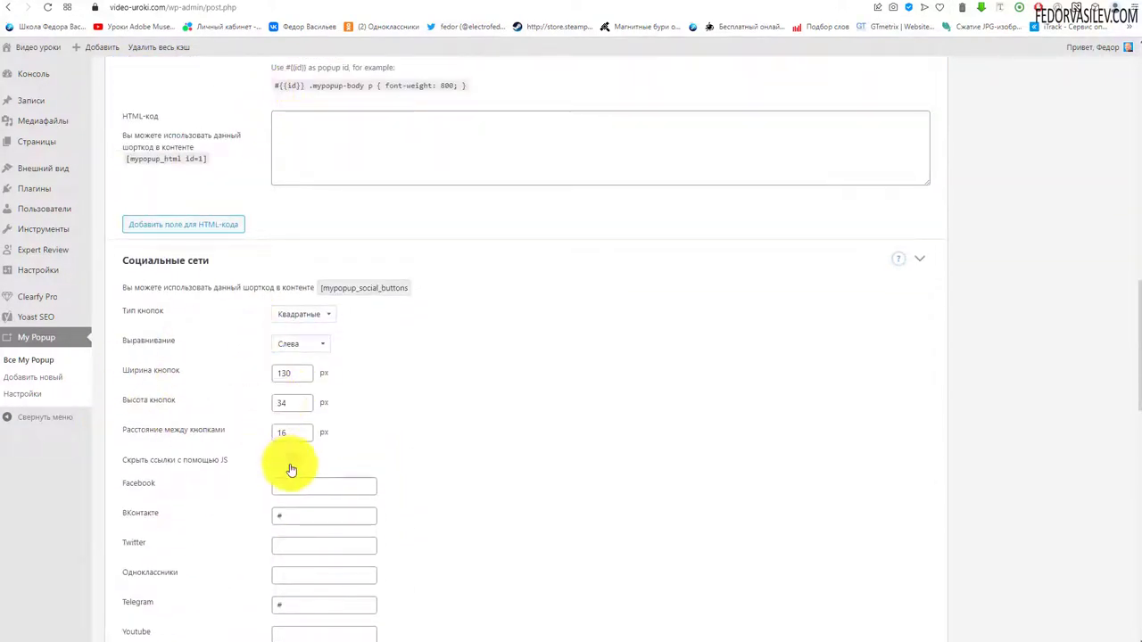
{"action": "scroll", "coordinate": [355, 501], "scroll_direction": "up", "scroll_amount": 2}
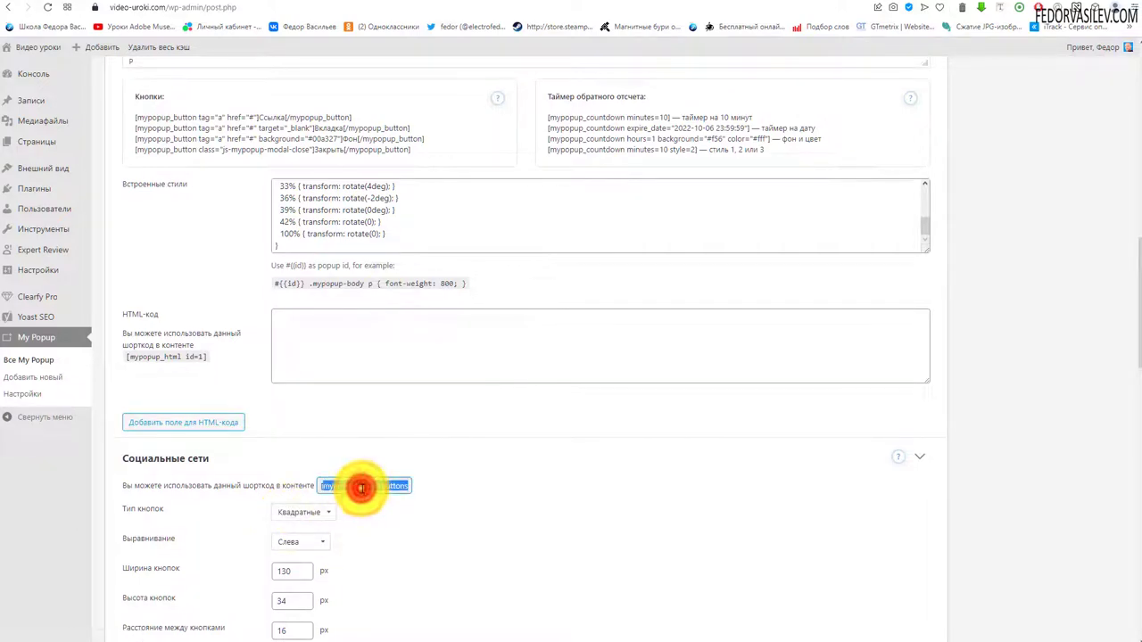
{"action": "right_click", "coordinate": [361, 487]}
{"action": "left_click", "coordinate": [395, 536]}
{"action": "scroll", "coordinate": [256, 527], "scroll_direction": "up", "scroll_amount": 10}
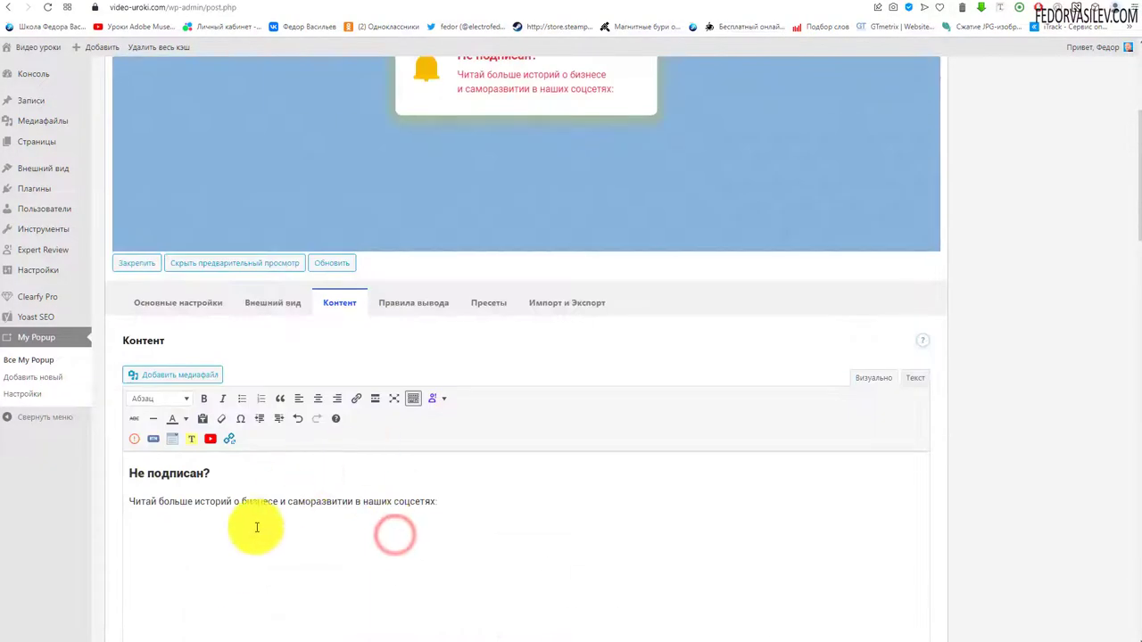
{"action": "key", "text": "Return"}
{"action": "key", "text": "ctrl+v"}
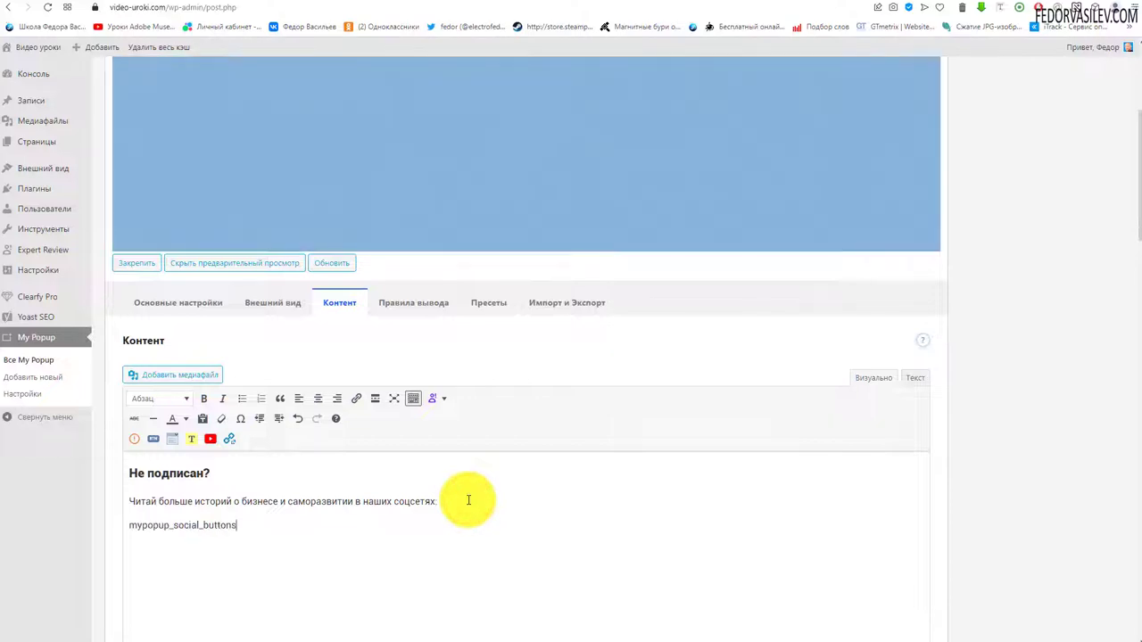
- Replace the plain mypopup_social_buttons text in the content with the bracketed [mypopup_social_buttons] shortcode and check the popup preview
{"action": "scroll", "coordinate": [468, 501], "scroll_direction": "up", "scroll_amount": 3}
{"action": "scroll", "coordinate": [467, 501], "scroll_direction": "down", "scroll_amount": 5}
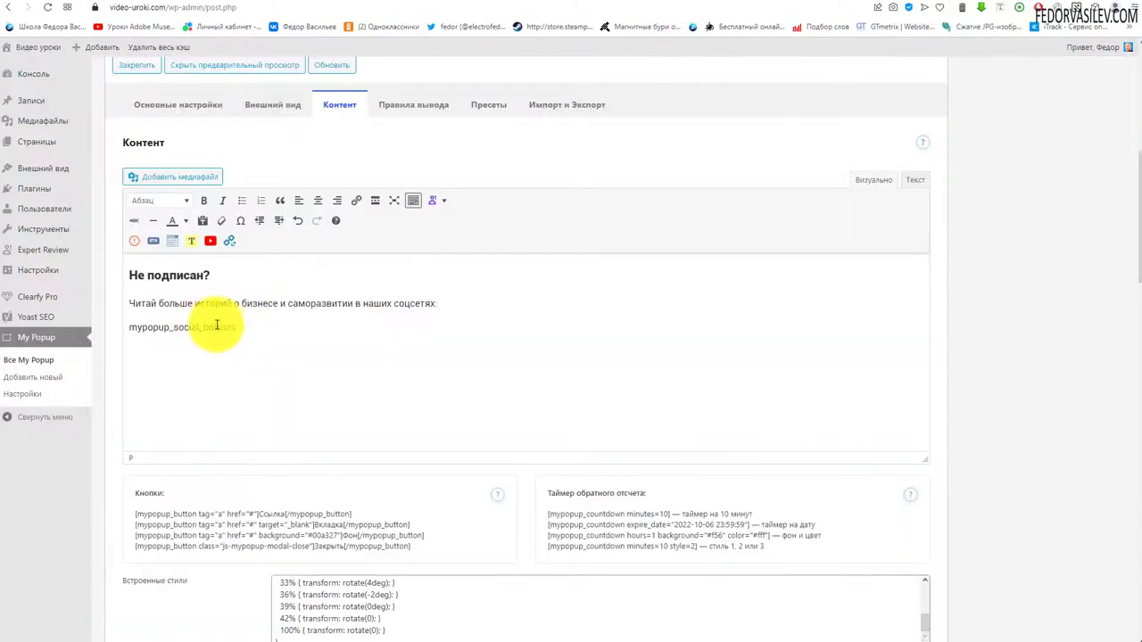
{"action": "left_click_drag", "start_coordinate": [237, 329], "coordinate": [178, 329]}
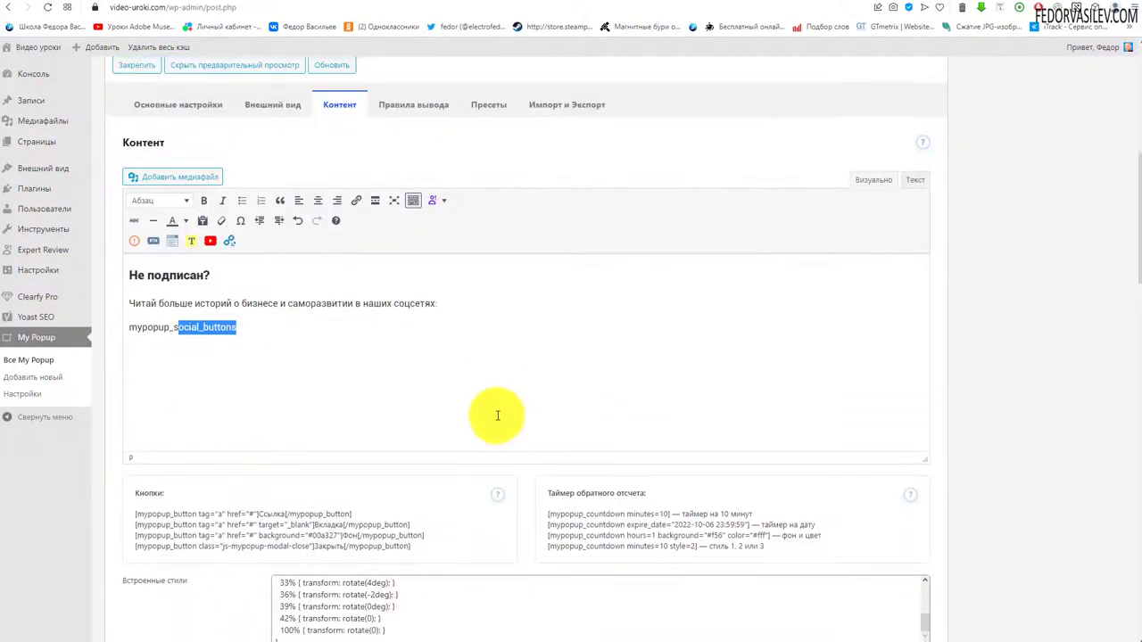
{"action": "scroll", "coordinate": [496, 416], "scroll_direction": "down", "scroll_amount": 5}
{"action": "left_click", "coordinate": [343, 389]}
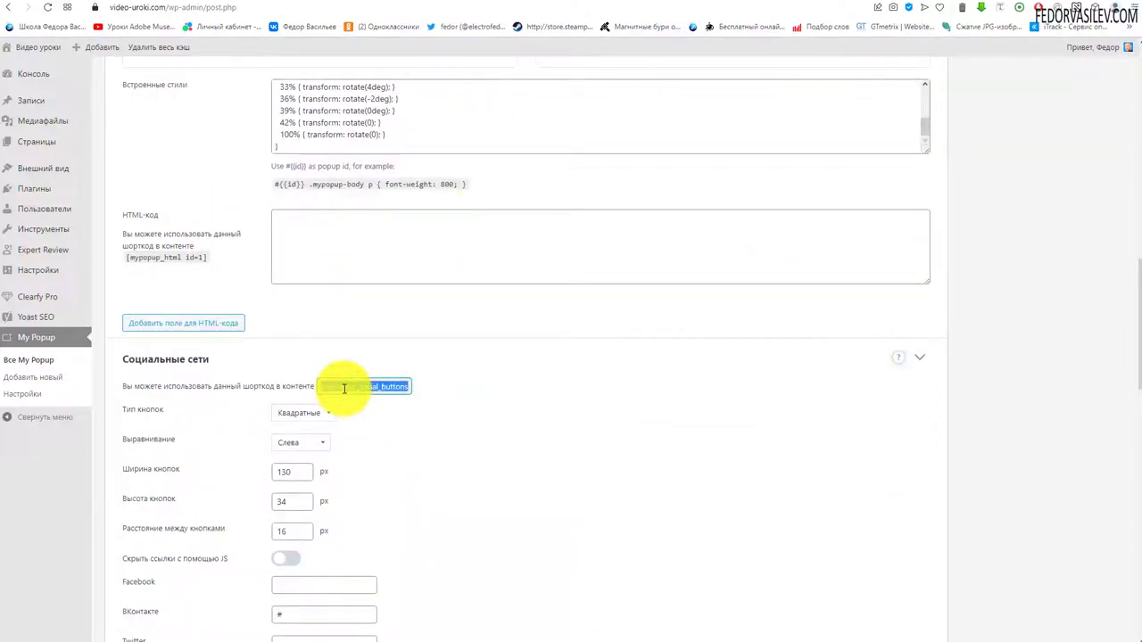
{"action": "scroll", "coordinate": [344, 389], "scroll_direction": "up", "scroll_amount": 5}
{"action": "left_click_drag", "start_coordinate": [275, 342], "coordinate": [90, 332]}
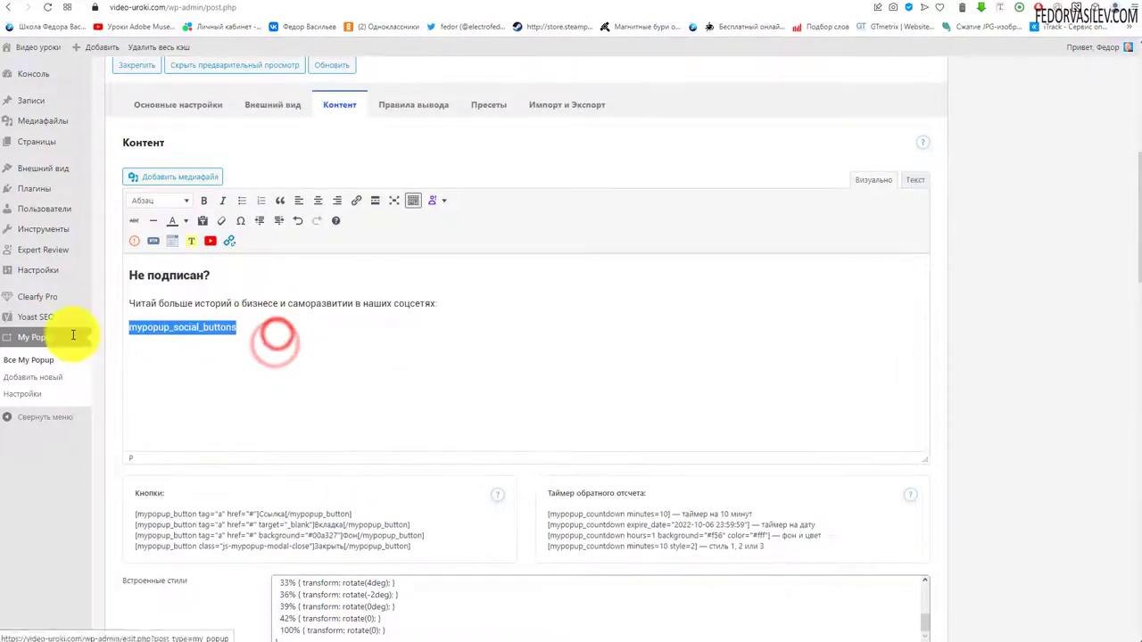
{"action": "scroll", "coordinate": [318, 434], "scroll_direction": "up", "scroll_amount": 5}
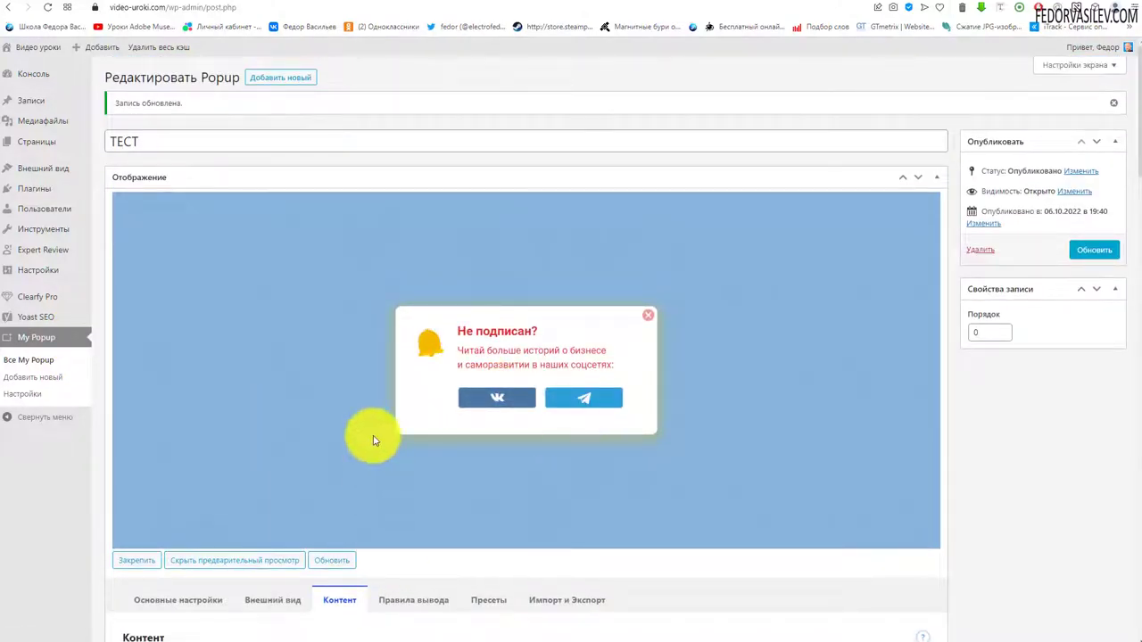
- Compare the [mypopup_social_buttons] shortcode in the popup content with the one offered in the Социальные сети section
{"action": "scroll", "coordinate": [375, 438], "scroll_direction": "down", "scroll_amount": 4}
{"action": "scroll", "coordinate": [276, 357], "scroll_direction": "down", "scroll_amount": 2}
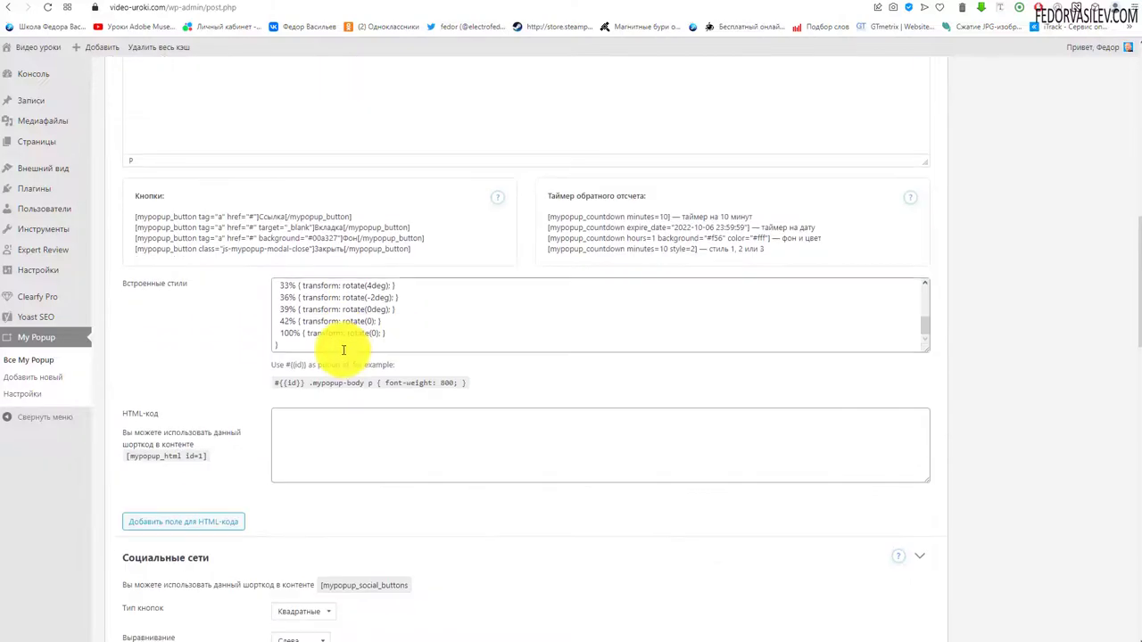
{"action": "scroll", "coordinate": [420, 428], "scroll_direction": "up", "scroll_amount": 2}
{"action": "scroll", "coordinate": [250, 379], "scroll_direction": "up", "scroll_amount": 2}
{"action": "triple_click", "coordinate": [258, 423]}
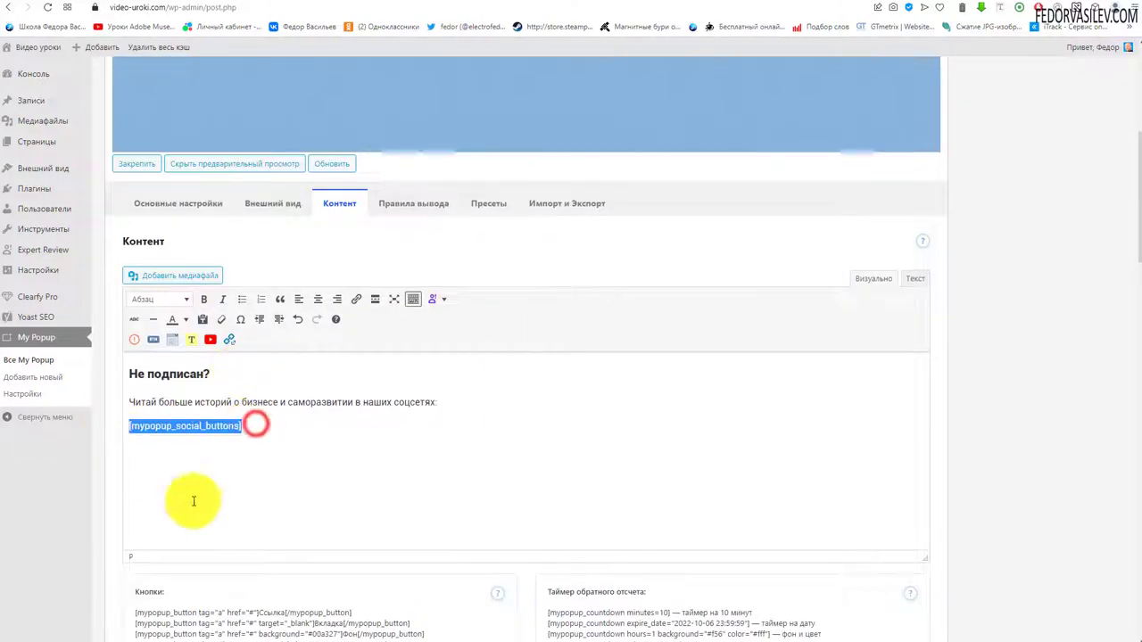
{"action": "scroll", "coordinate": [390, 420], "scroll_direction": "down", "scroll_amount": 5}
{"action": "scroll", "coordinate": [390, 419], "scroll_direction": "down", "scroll_amount": 3}
{"action": "left_click", "coordinate": [364, 188]}
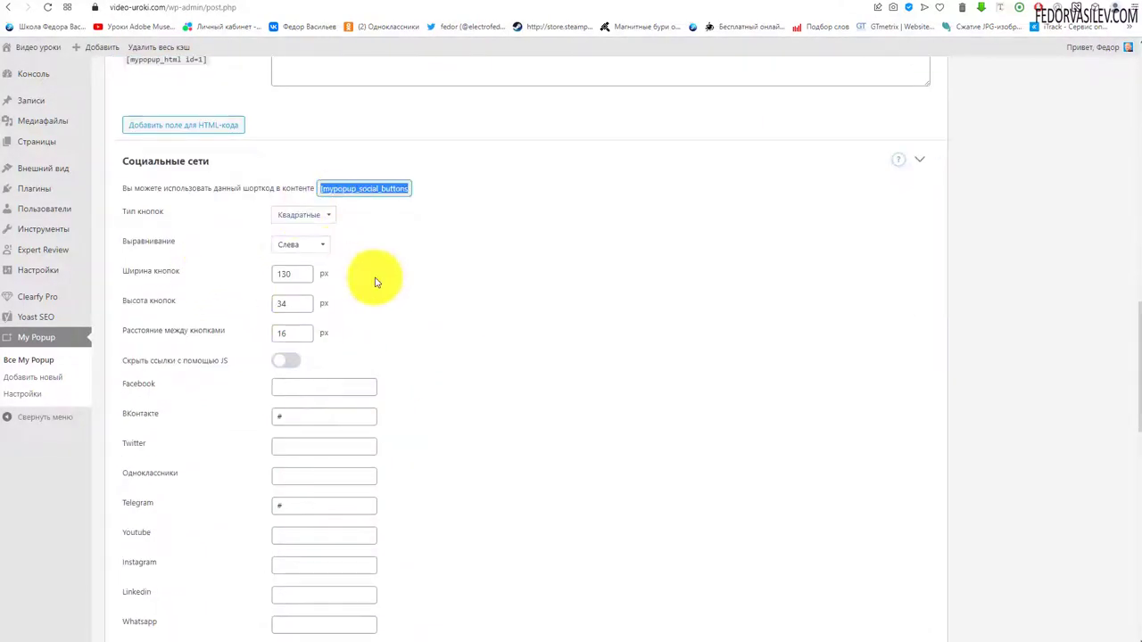
- Set the social button type to Круглые and check the button shape in the popup preview
{"action": "left_click", "coordinate": [289, 218]}
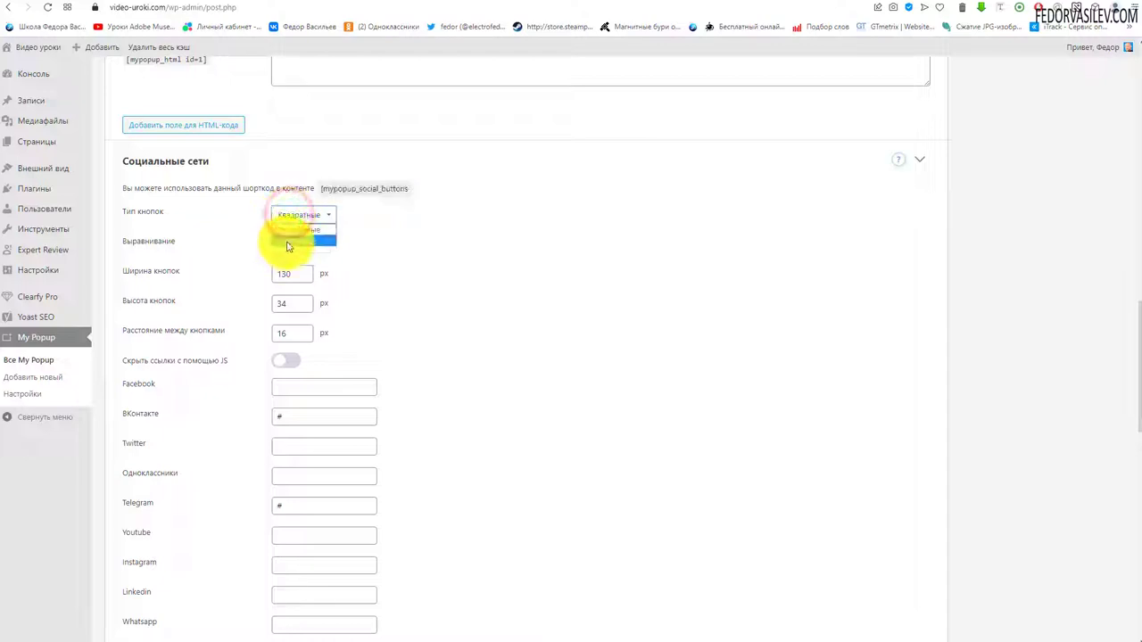
{"action": "left_click", "coordinate": [288, 242]}
{"action": "scroll", "coordinate": [387, 448], "scroll_direction": "up", "scroll_amount": 10}
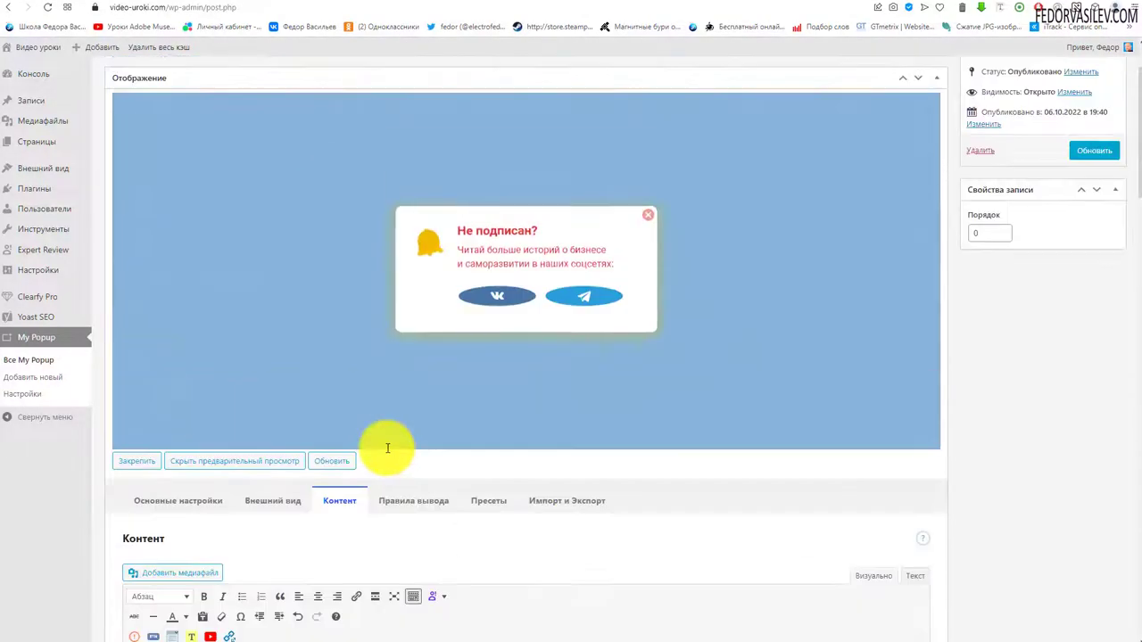
{"action": "scroll", "coordinate": [555, 474], "scroll_direction": "down", "scroll_amount": 1}
- Set the social buttons' width and height to 50 px each and check the popup preview
{"action": "scroll", "coordinate": [555, 474], "scroll_direction": "down", "scroll_amount": 10}
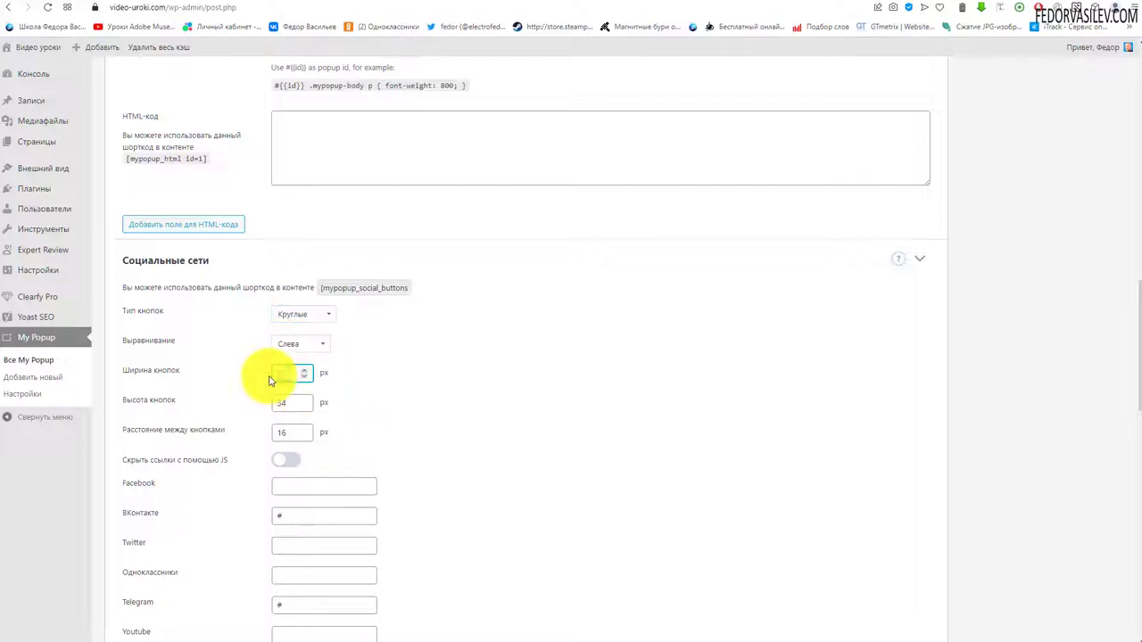
{"action": "double_click", "coordinate": [282, 403]}
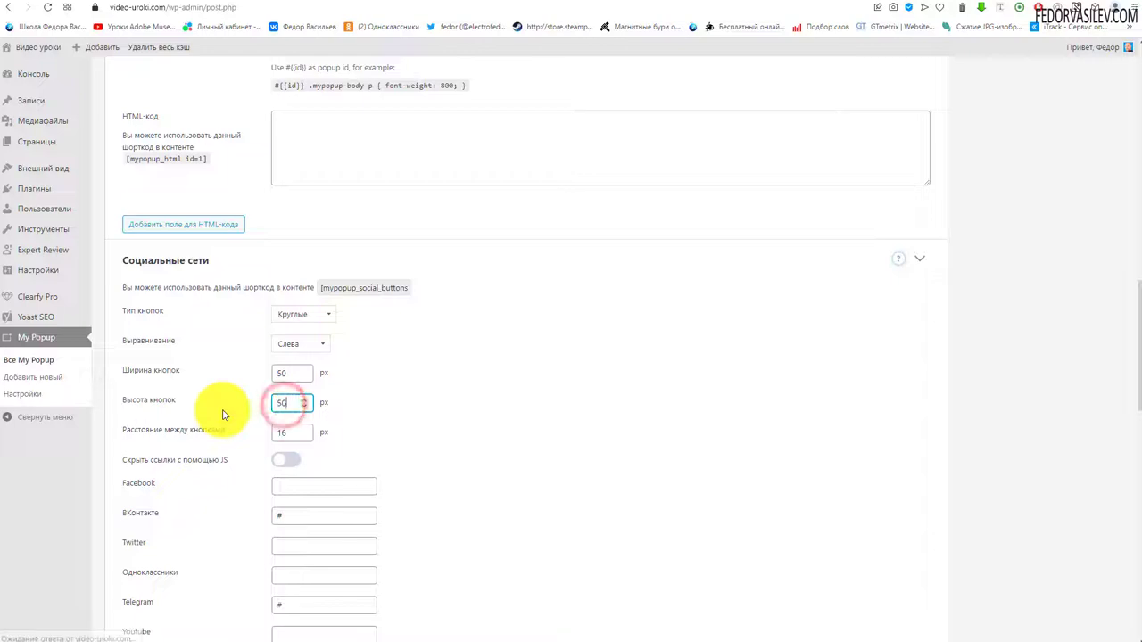
{"action": "scroll", "coordinate": [223, 414], "scroll_direction": "up", "scroll_amount": 10}
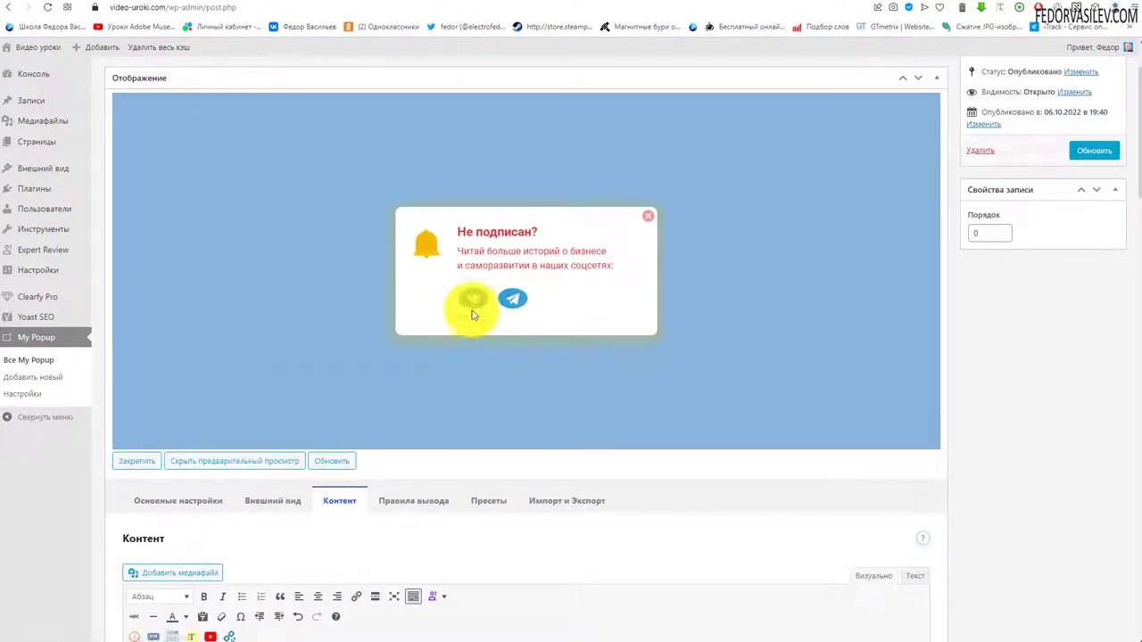
- Set the social button type to Квадратные and the alignment to По центру, and check the popup preview
{"action": "scroll", "coordinate": [428, 451], "scroll_direction": "down", "scroll_amount": 10}
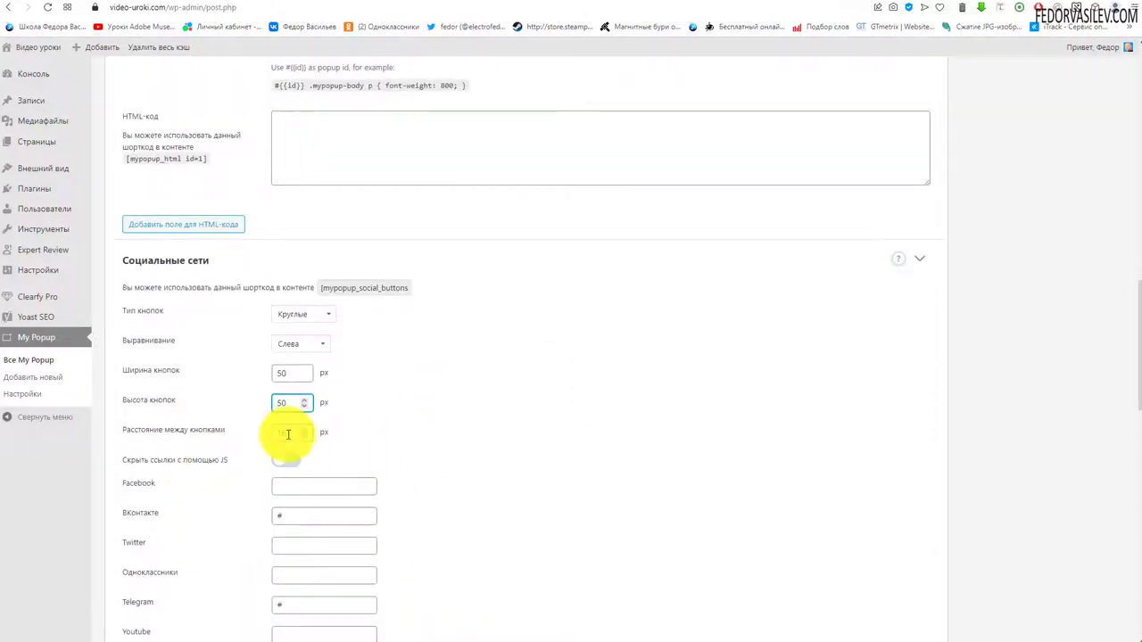
{"action": "left_click", "coordinate": [296, 332]}
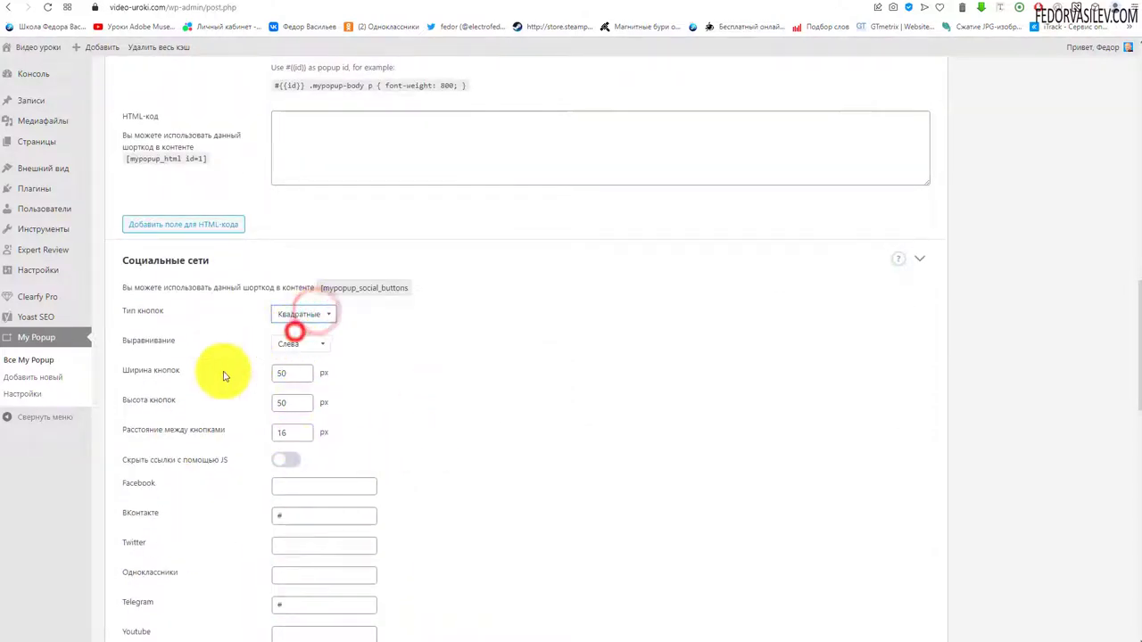
{"action": "left_click", "coordinate": [304, 343]}
{"action": "left_click", "coordinate": [306, 373]}
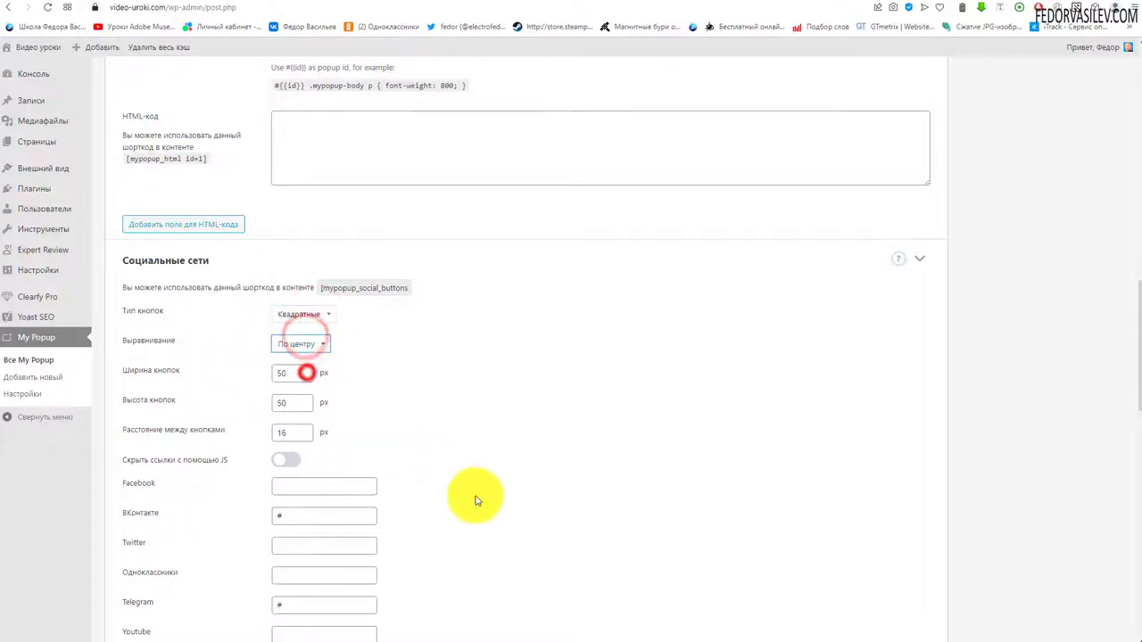
{"action": "scroll", "coordinate": [187, 448], "scroll_direction": "up", "scroll_amount": 10}
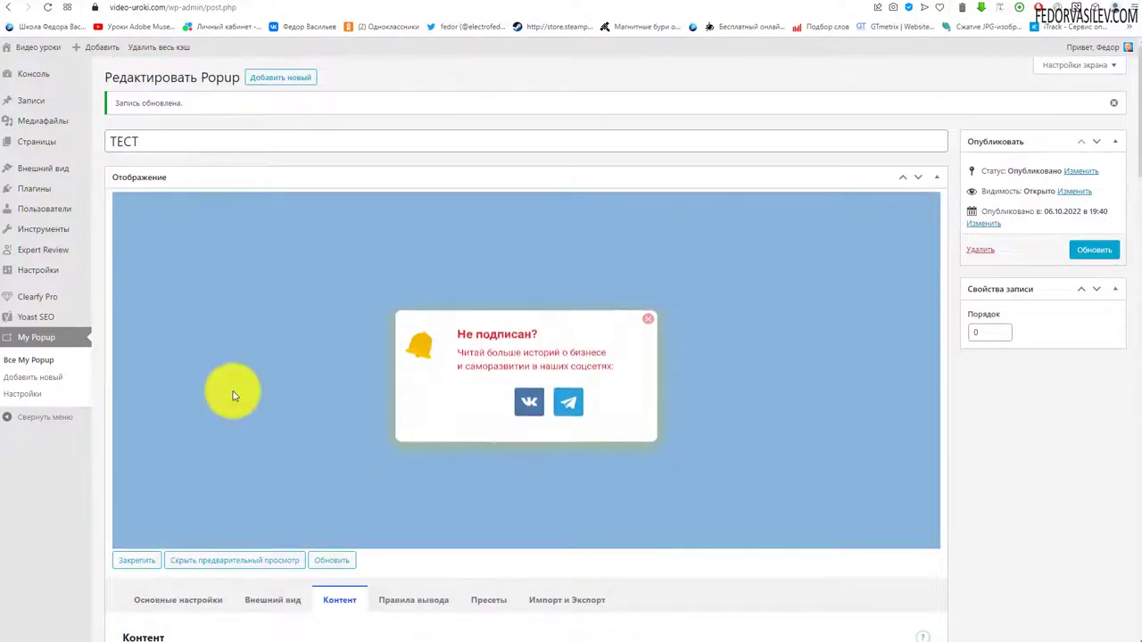
- Enable hiding the social links with JS and look over the link fields for the individual social networks
{"action": "scroll", "coordinate": [548, 453], "scroll_direction": "down", "scroll_amount": 15}
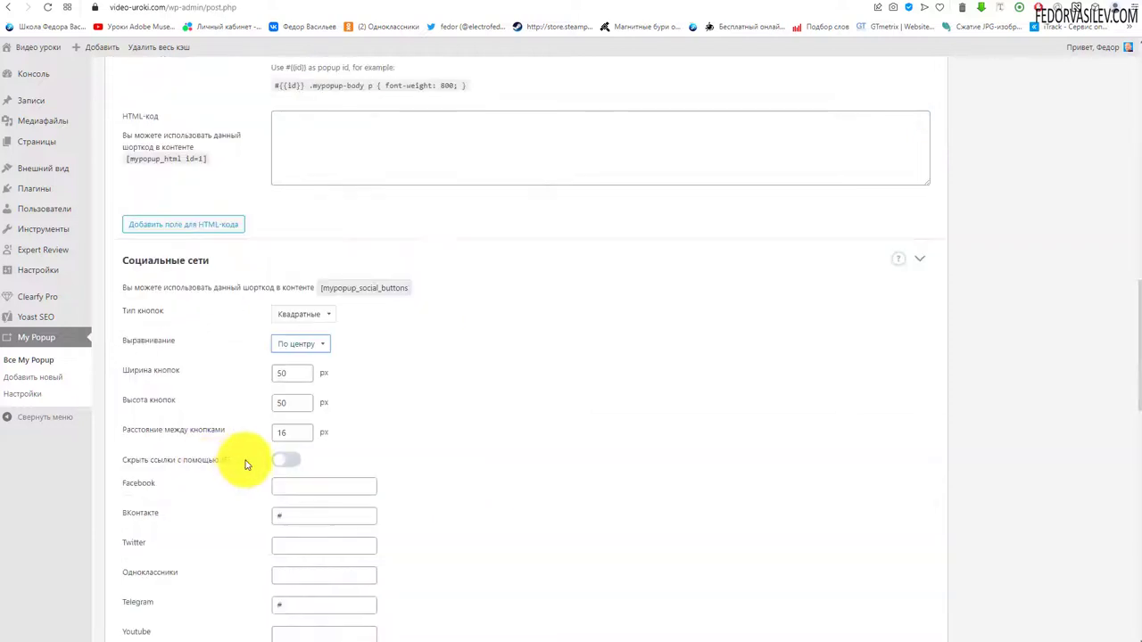
{"action": "left_click", "coordinate": [288, 461]}
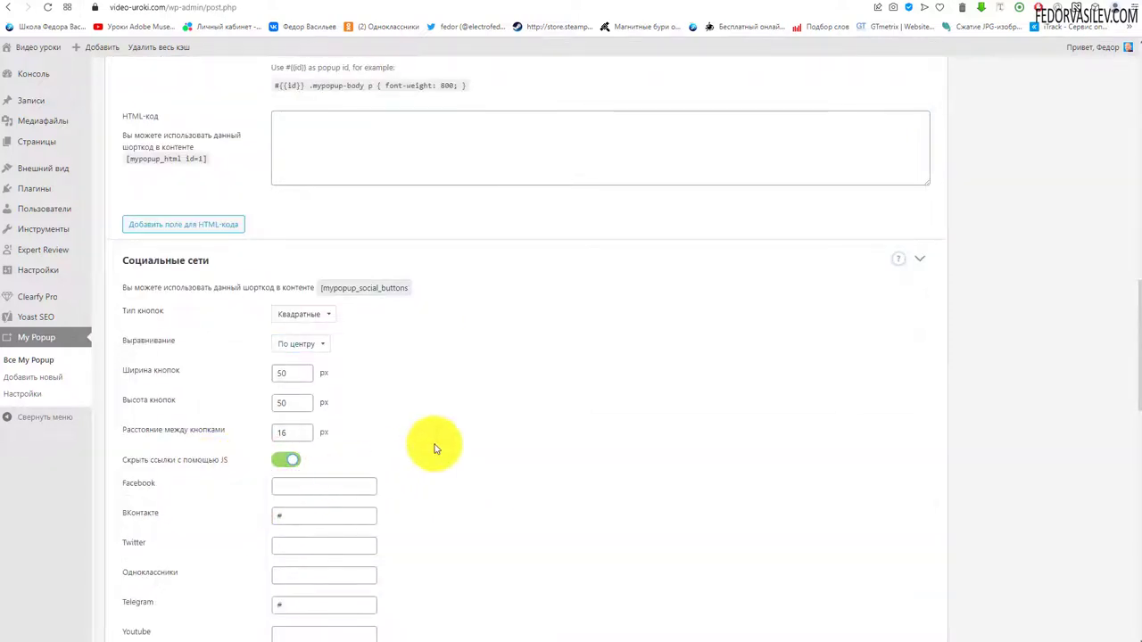
{"action": "scroll", "coordinate": [437, 437], "scroll_direction": "down", "scroll_amount": 3}
{"action": "left_click", "coordinate": [461, 334]}
{"action": "left_click", "coordinate": [301, 280]}
{"action": "scroll", "coordinate": [303, 276], "scroll_direction": "down", "scroll_amount": 3}
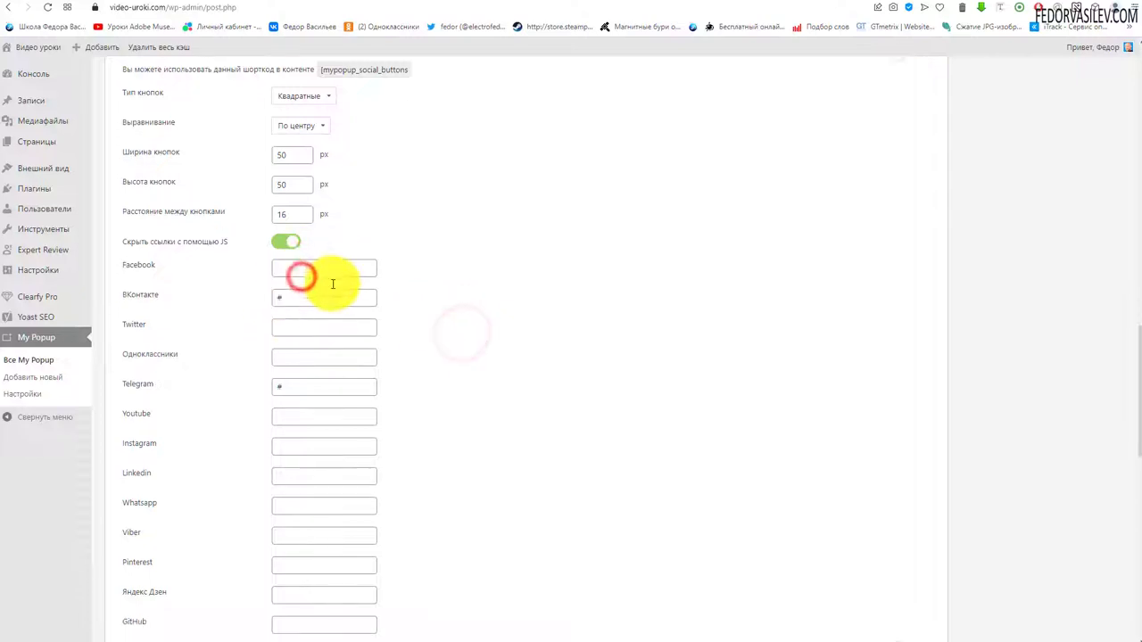
- Examine the Социальные виджеты fields, select the ВКонтакте widget shortcode, and compare it with the social buttons shortcode in the popup content
{"action": "scroll", "coordinate": [333, 283], "scroll_direction": "down", "scroll_amount": 1}
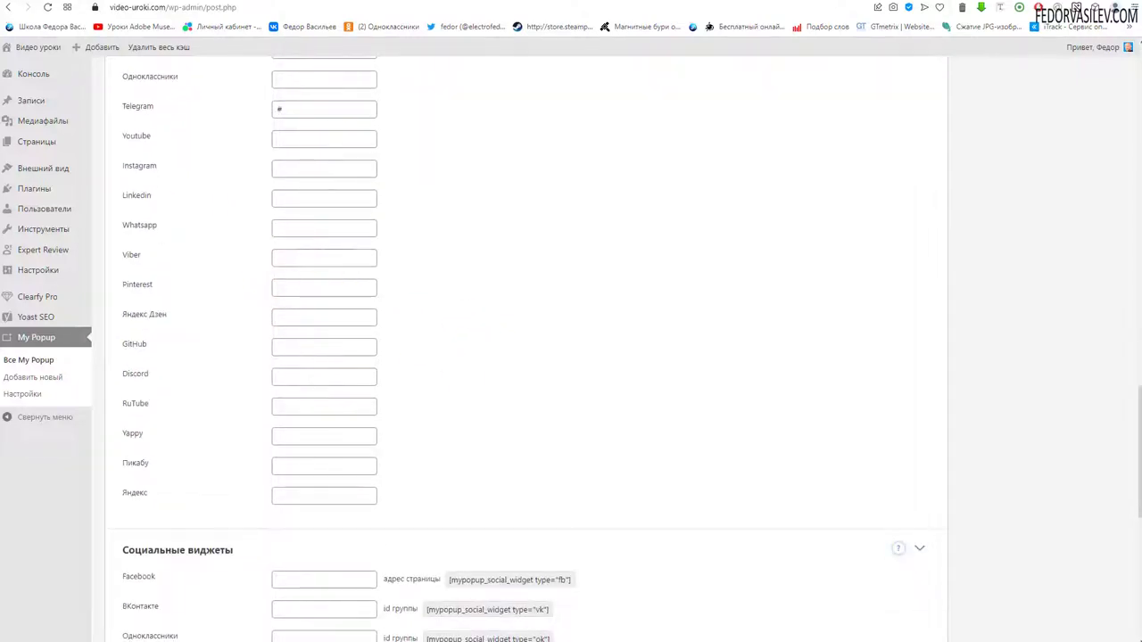
{"action": "left_click", "coordinate": [488, 610]}
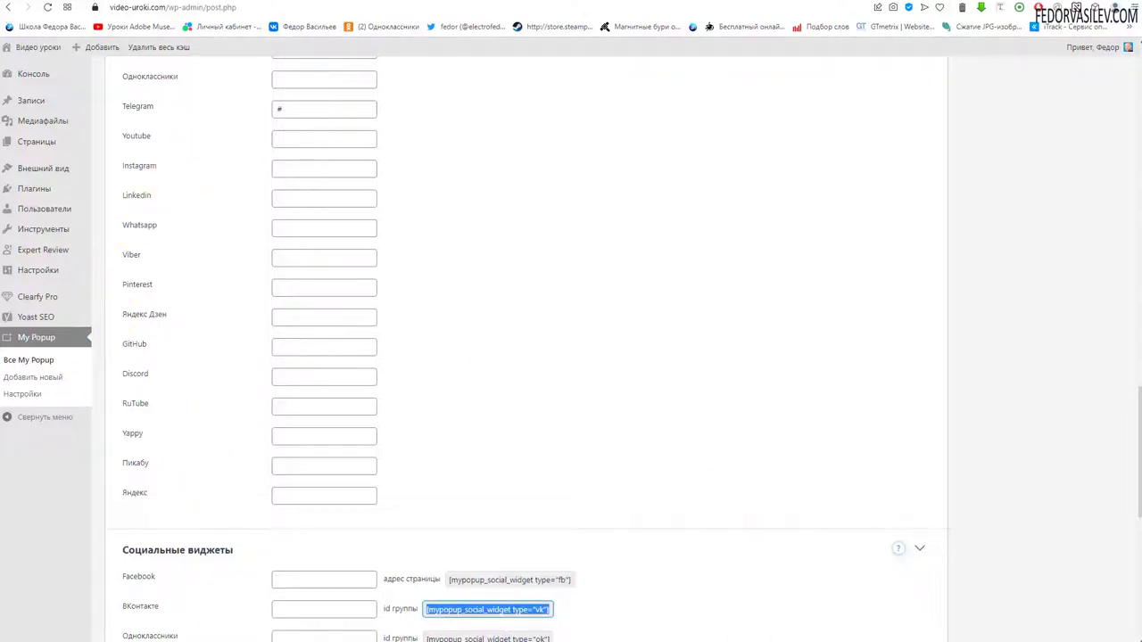
{"action": "scroll", "coordinate": [581, 451], "scroll_direction": "up", "scroll_amount": 20}
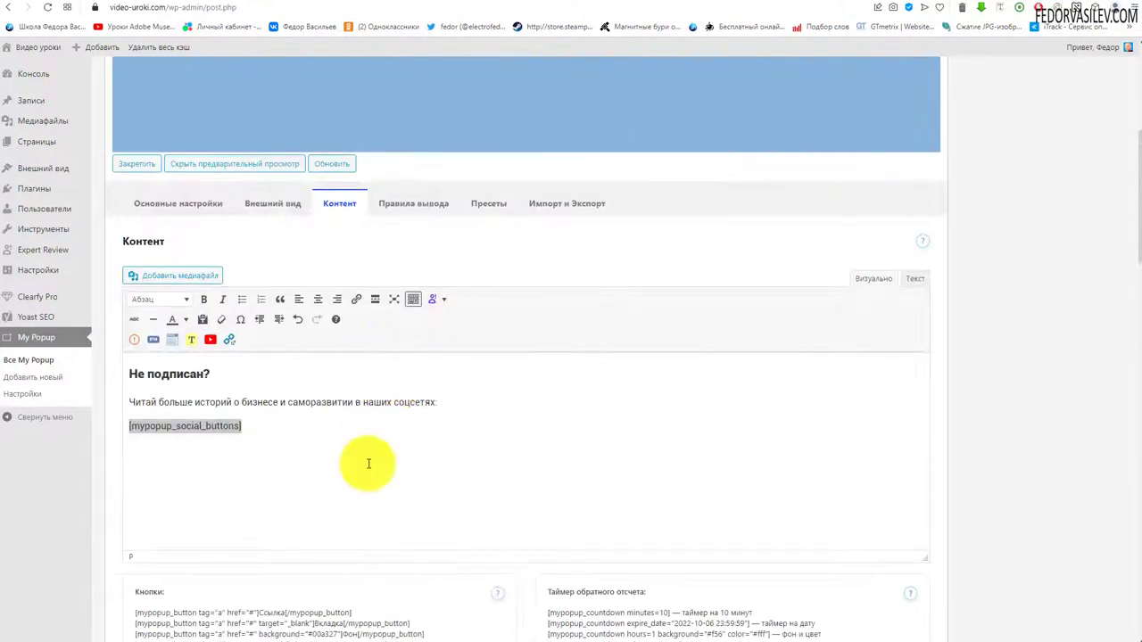
{"action": "scroll", "coordinate": [357, 392], "scroll_direction": "down", "scroll_amount": 15}
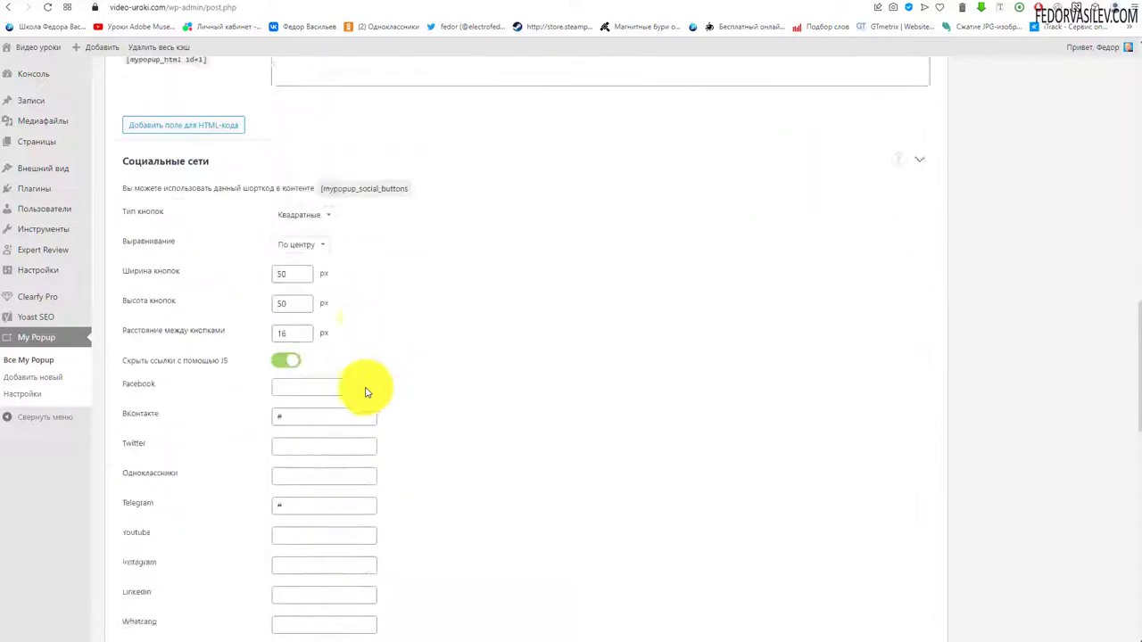
- Examine the ВКонтакте link field and look over the remaining link fields in the Социальные сети section
{"action": "left_click", "coordinate": [290, 221]}
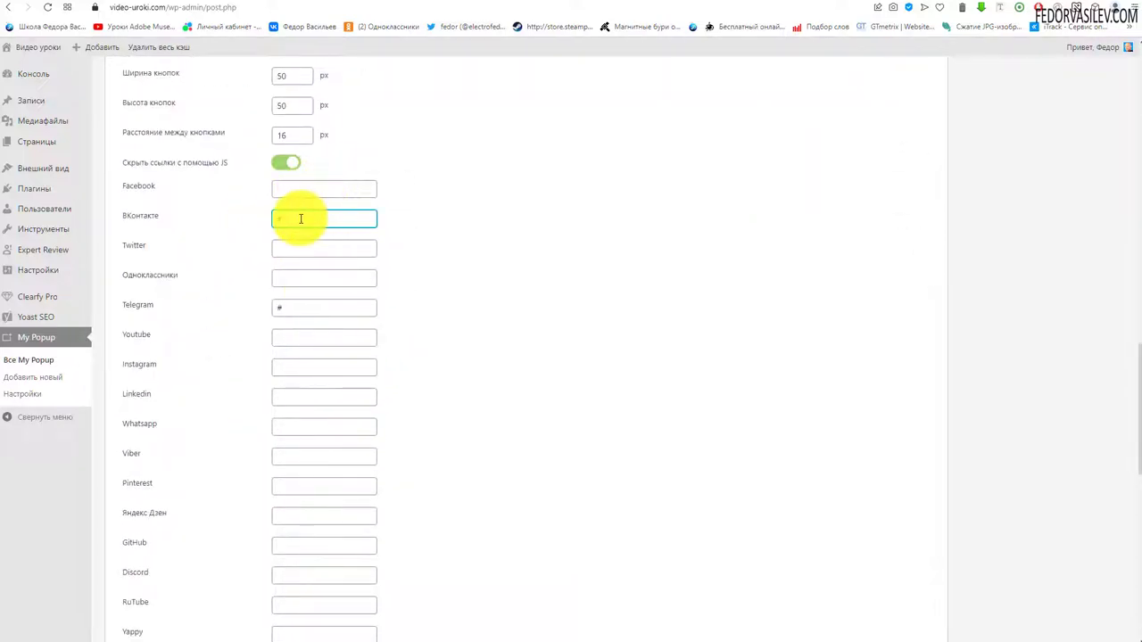
{"action": "left_click", "coordinate": [287, 221]}
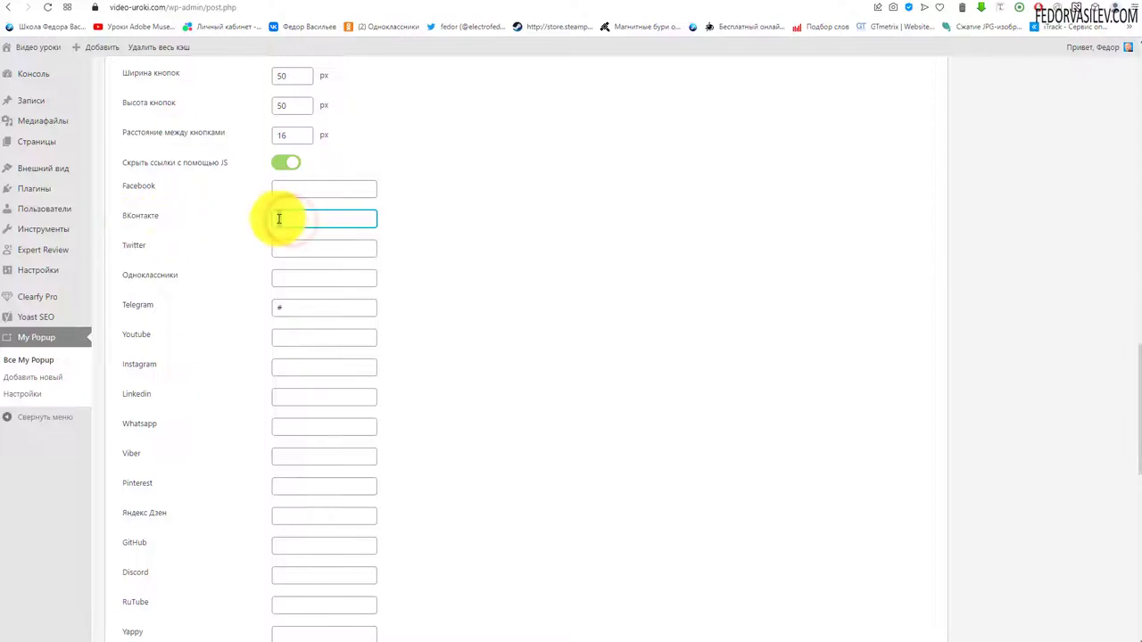
{"action": "double_click", "coordinate": [319, 222]}
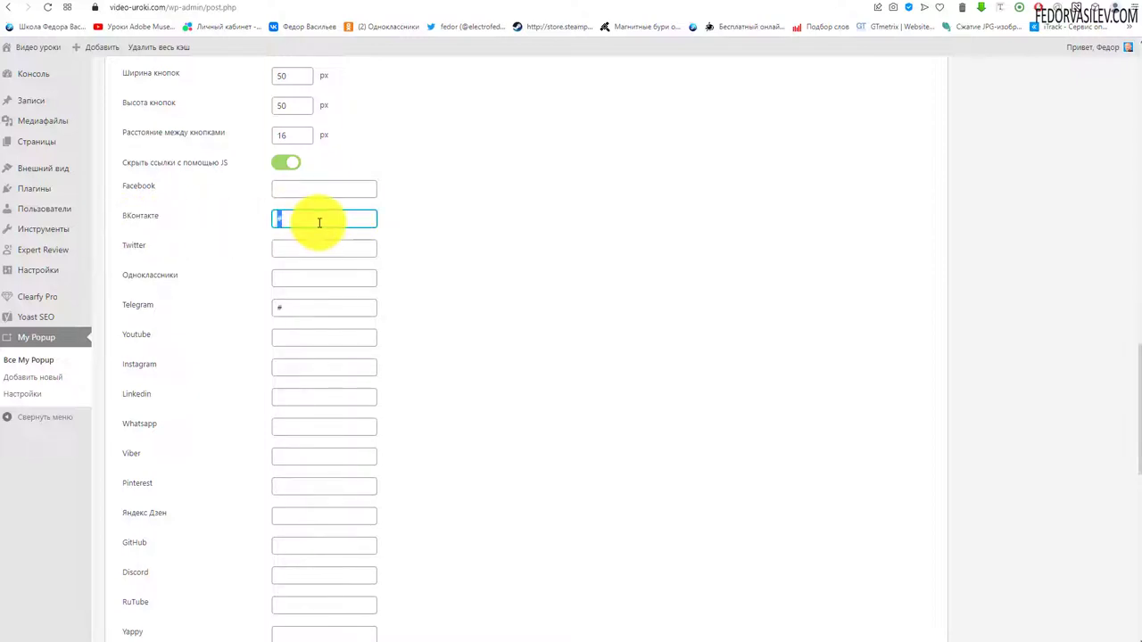
{"action": "key", "text": "BackSpace"}
{"action": "scroll", "coordinate": [316, 250], "scroll_direction": "down", "scroll_amount": 2}
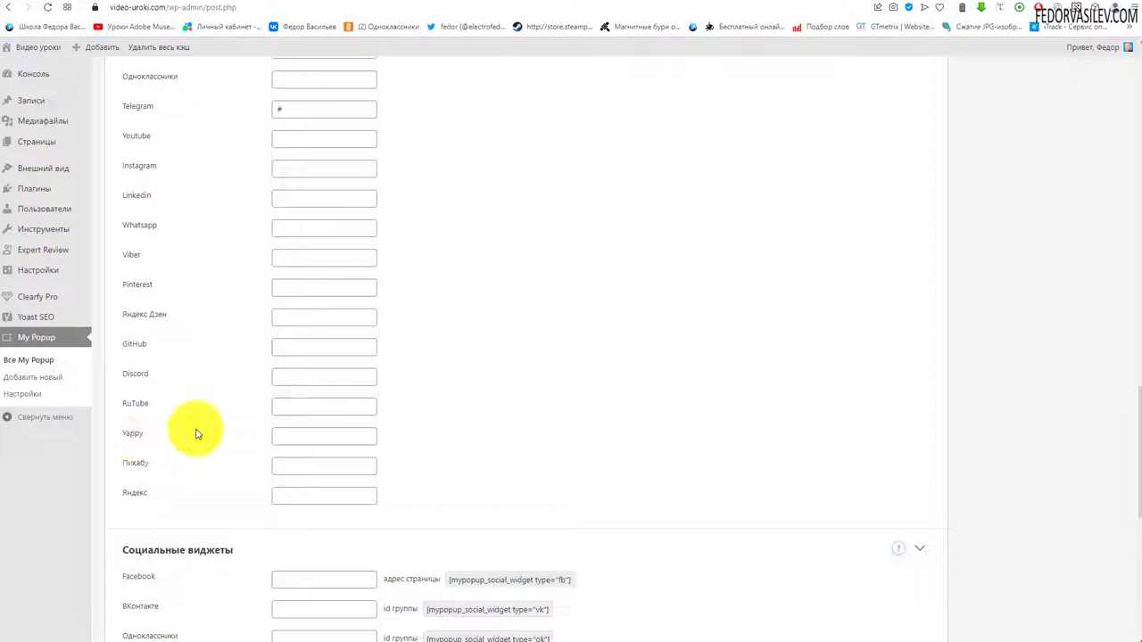
{"action": "scroll", "coordinate": [198, 435], "scroll_direction": "up", "scroll_amount": 4}
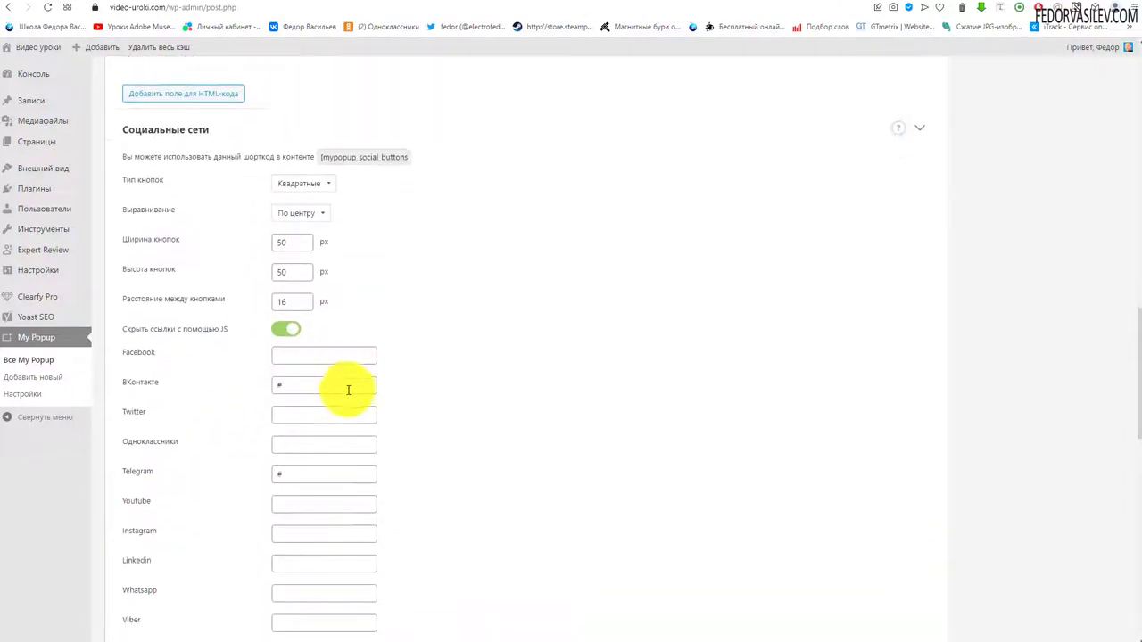
{"action": "scroll", "coordinate": [349, 389], "scroll_direction": "up", "scroll_amount": 4}
{"action": "scroll", "coordinate": [331, 322], "scroll_direction": "up", "scroll_amount": 6}
{"action": "scroll", "coordinate": [524, 323], "scroll_direction": "down", "scroll_amount": 9}
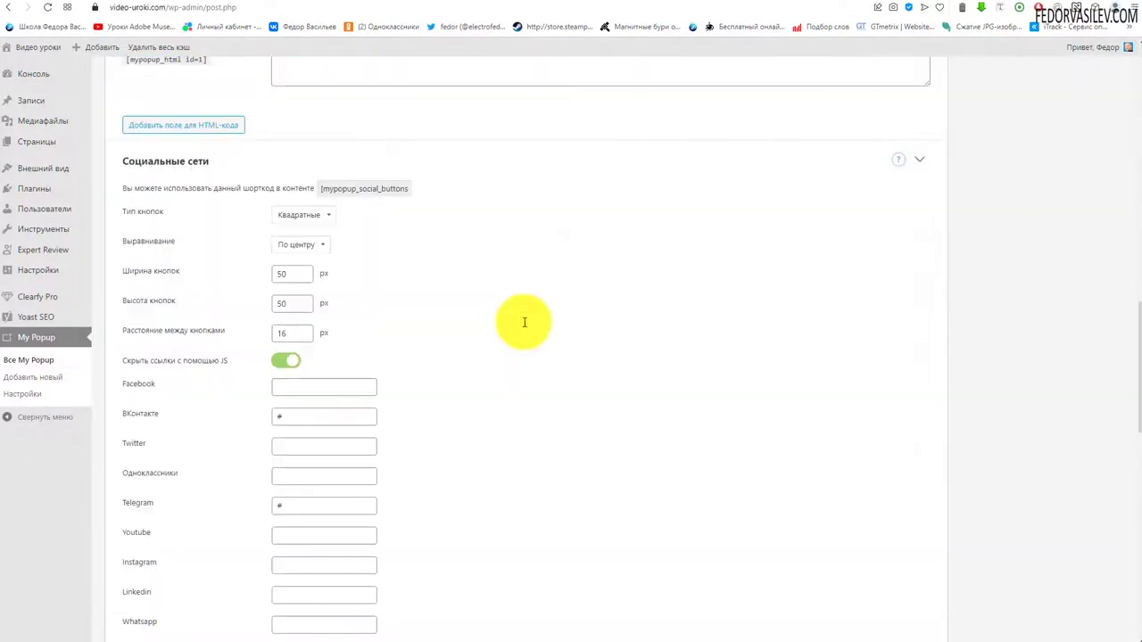
- Look at the ВКонтакте group ID field among the social widgets and select that widget's shortcode
{"action": "scroll", "coordinate": [525, 322], "scroll_direction": "down", "scroll_amount": 7}
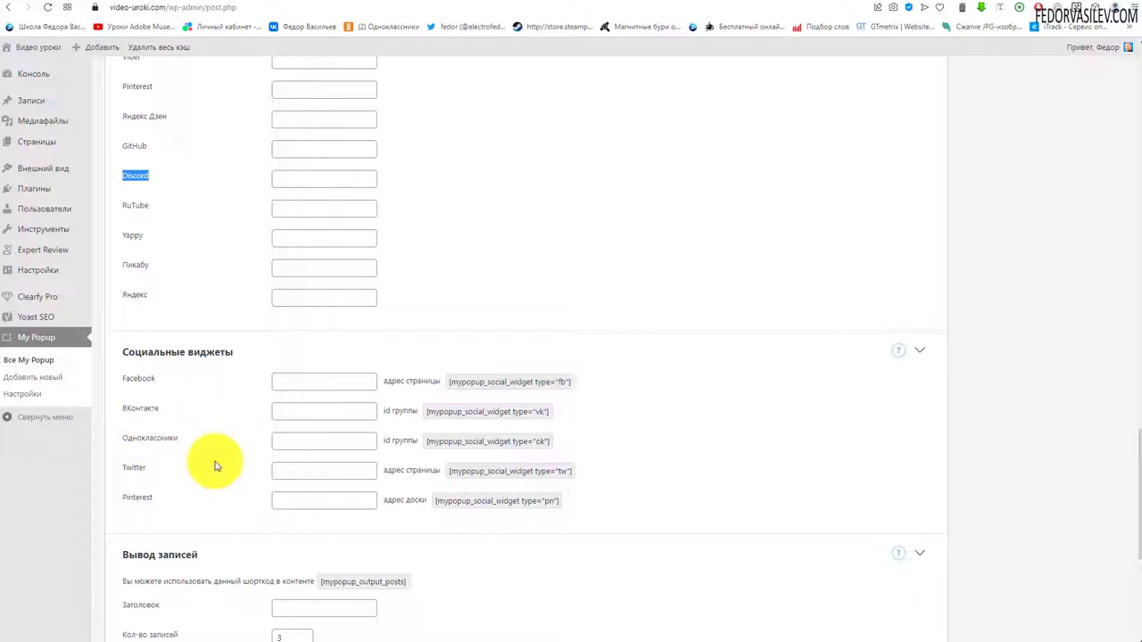
{"action": "left_click", "coordinate": [339, 415]}
{"action": "left_click", "coordinate": [435, 414]}
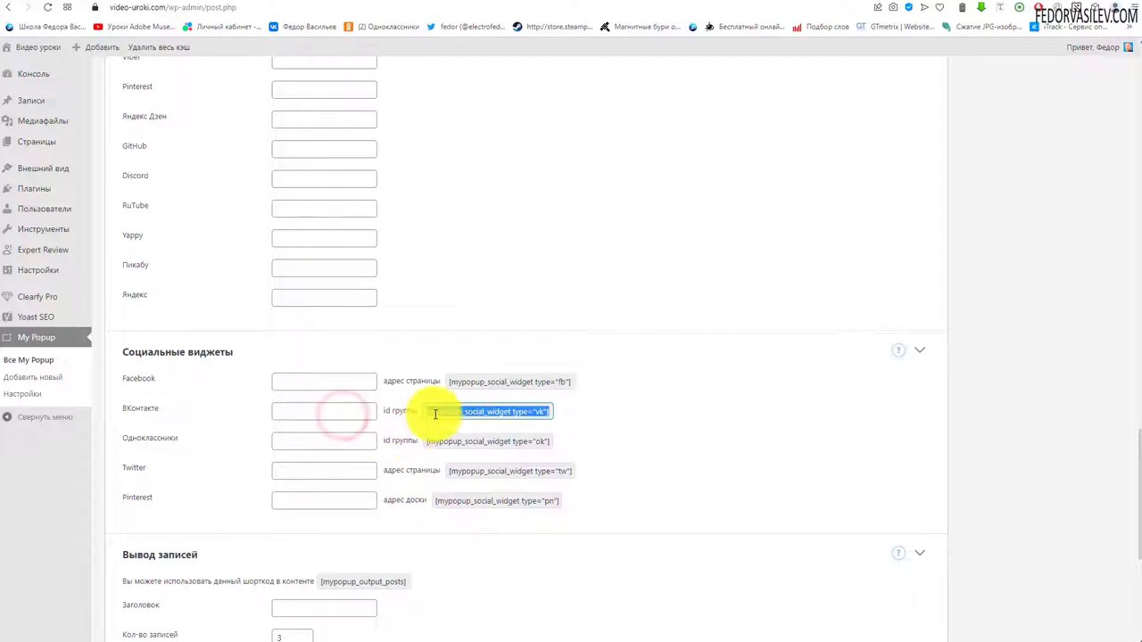
- Break the social buttons shortcode in the popup content onto two lines after "[m" and check the popup preview
{"action": "scroll", "coordinate": [437, 413], "scroll_direction": "up", "scroll_amount": 10}
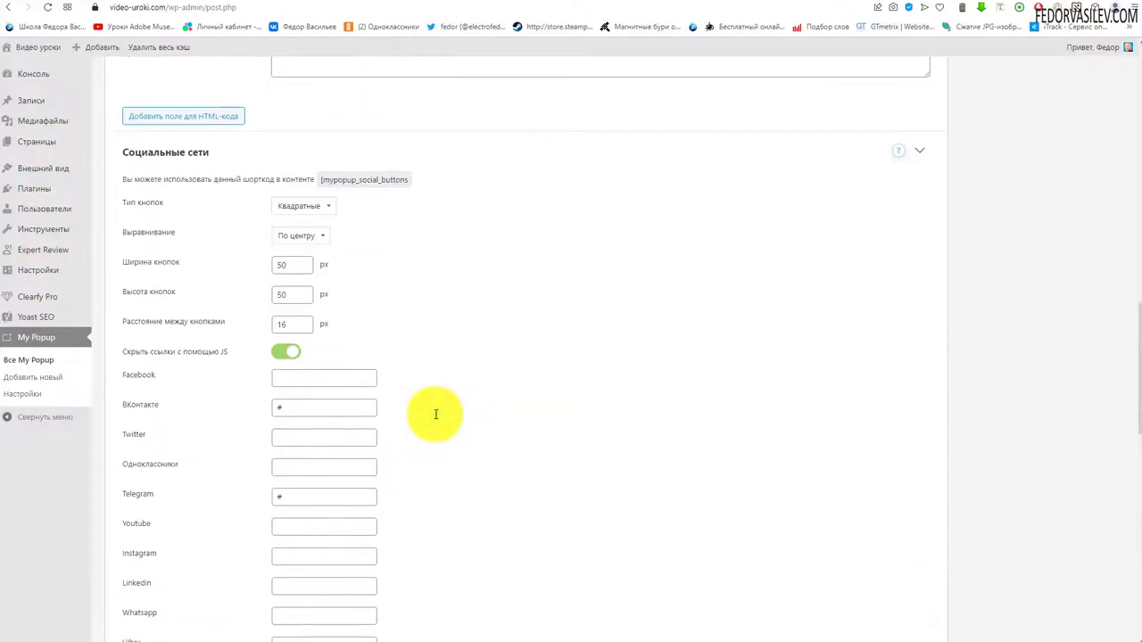
{"action": "left_click", "coordinate": [282, 234]}
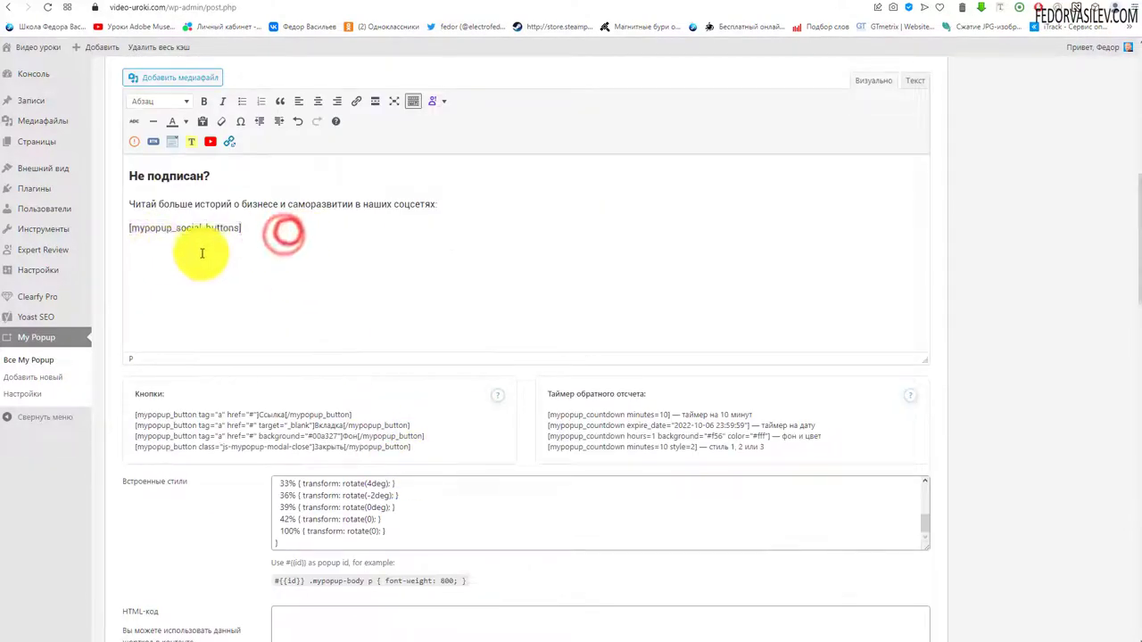
{"action": "key", "text": "Home"}
{"action": "key", "text": "Return"}
{"action": "key", "text": "Up"}
{"action": "type", "text": "[m"}
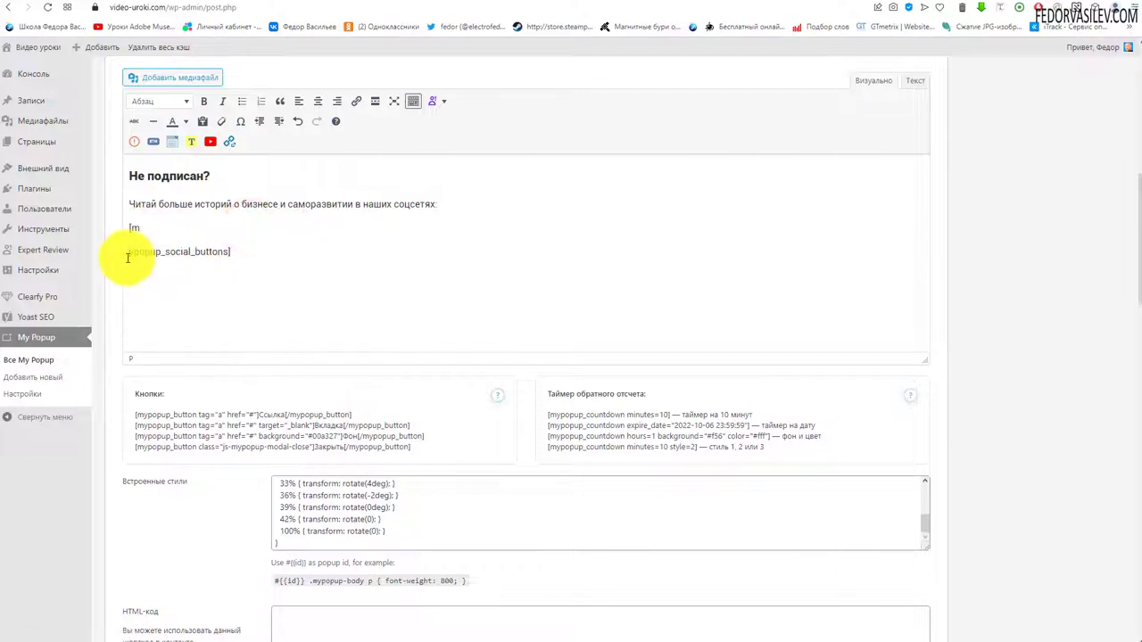
{"action": "key", "text": "Delete"}
{"action": "scroll", "coordinate": [327, 298], "scroll_direction": "up", "scroll_amount": 5}
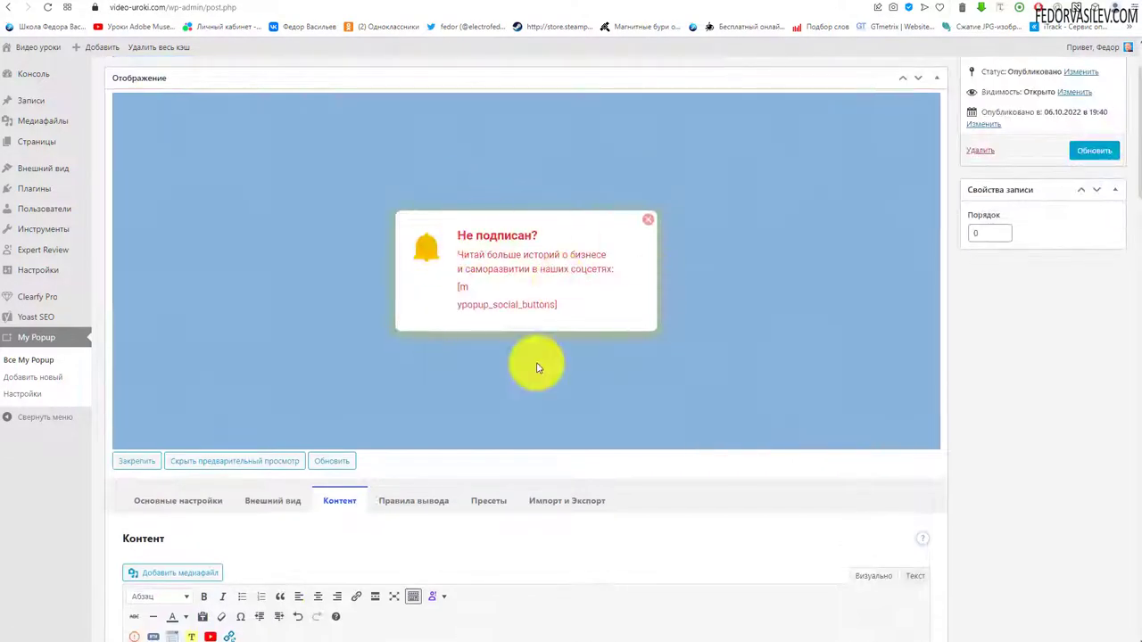
- Output posts in the popup through the [mypopup_output_posts] shortcode with the heading Похожие записи, and check the preview
{"action": "scroll", "coordinate": [527, 371], "scroll_direction": "down", "scroll_amount": 12}
{"action": "scroll", "coordinate": [527, 371], "scroll_direction": "down", "scroll_amount": 5}
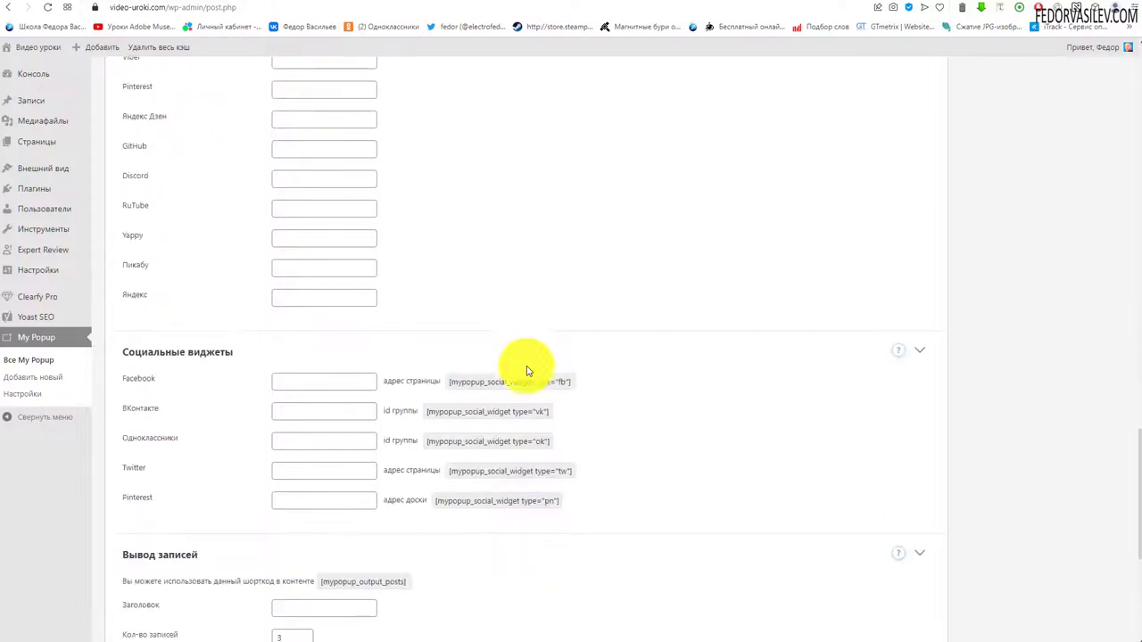
{"action": "scroll", "coordinate": [527, 366], "scroll_direction": "up", "scroll_amount": 15}
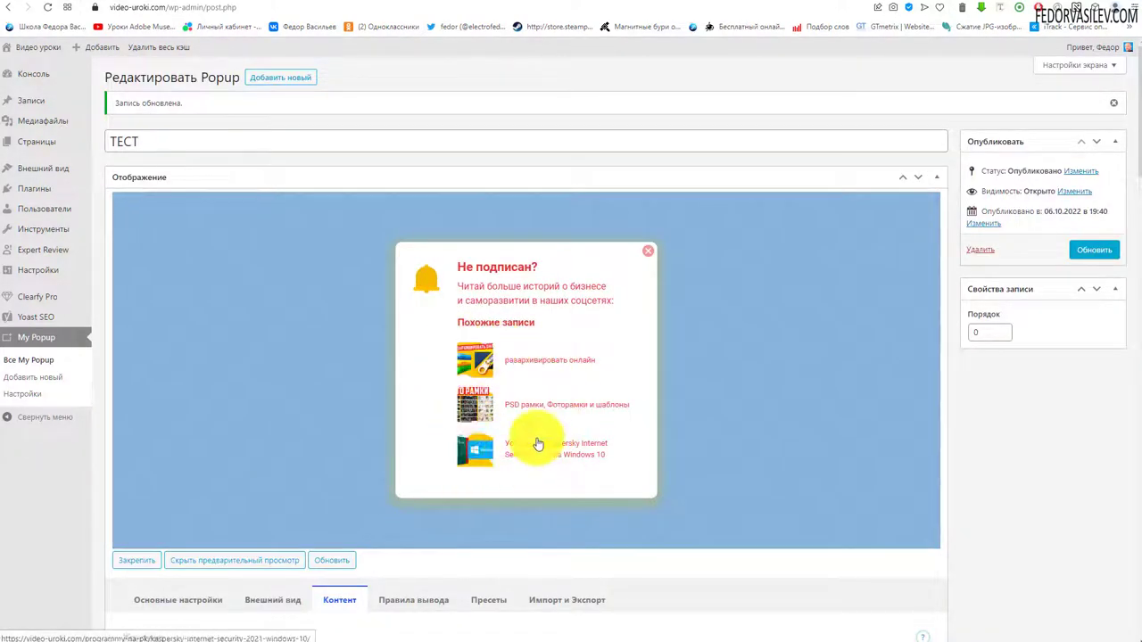
- Review the heading, post count, sorting and shortcode of the Вывод записей section, and compare them with the popup preview
{"action": "scroll", "coordinate": [479, 490], "scroll_direction": "down", "scroll_amount": 12}
{"action": "scroll", "coordinate": [479, 490], "scroll_direction": "down", "scroll_amount": 10}
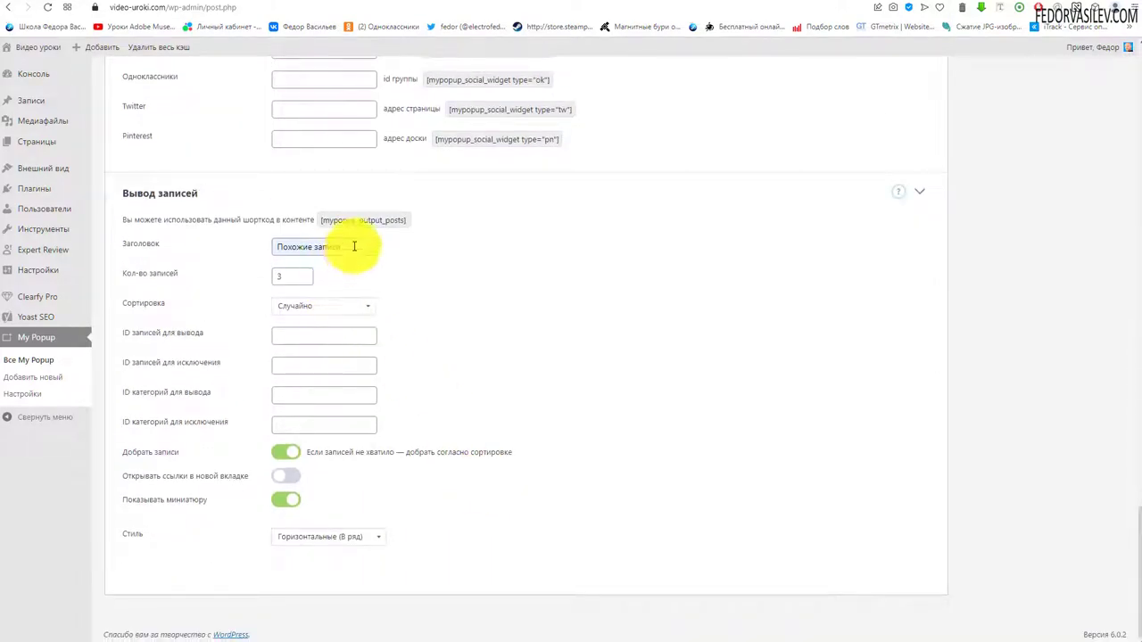
{"action": "left_click_drag", "start_coordinate": [357, 245], "coordinate": [211, 247]}
{"action": "left_click", "coordinate": [288, 277]}
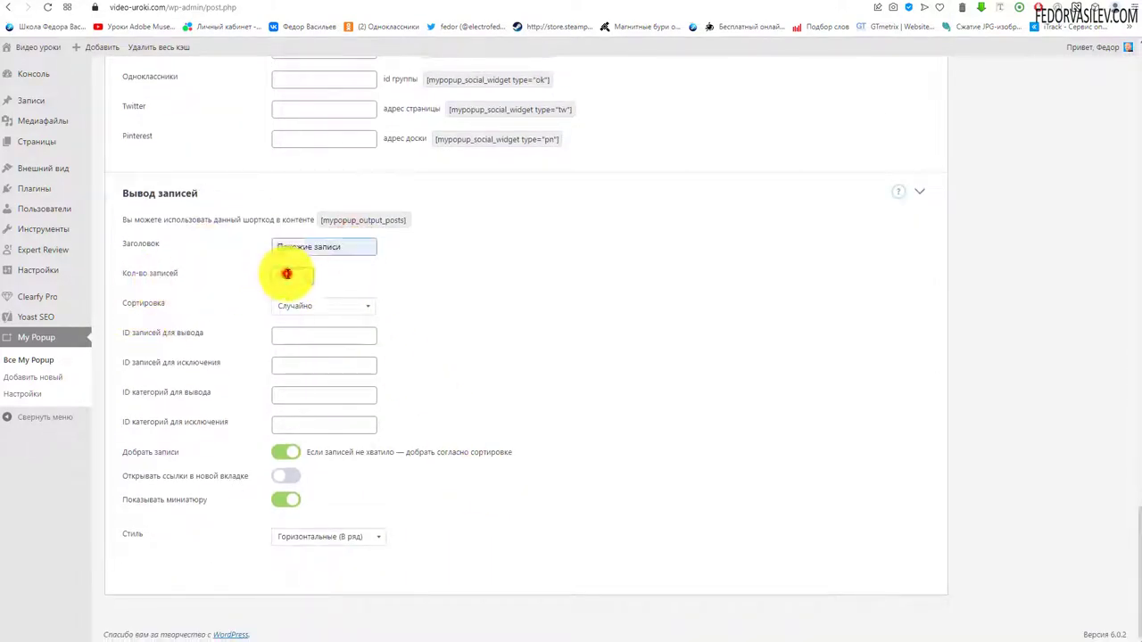
{"action": "type", "text": "3"}
{"action": "left_click", "coordinate": [284, 305]}
{"action": "left_click", "coordinate": [571, 300]}
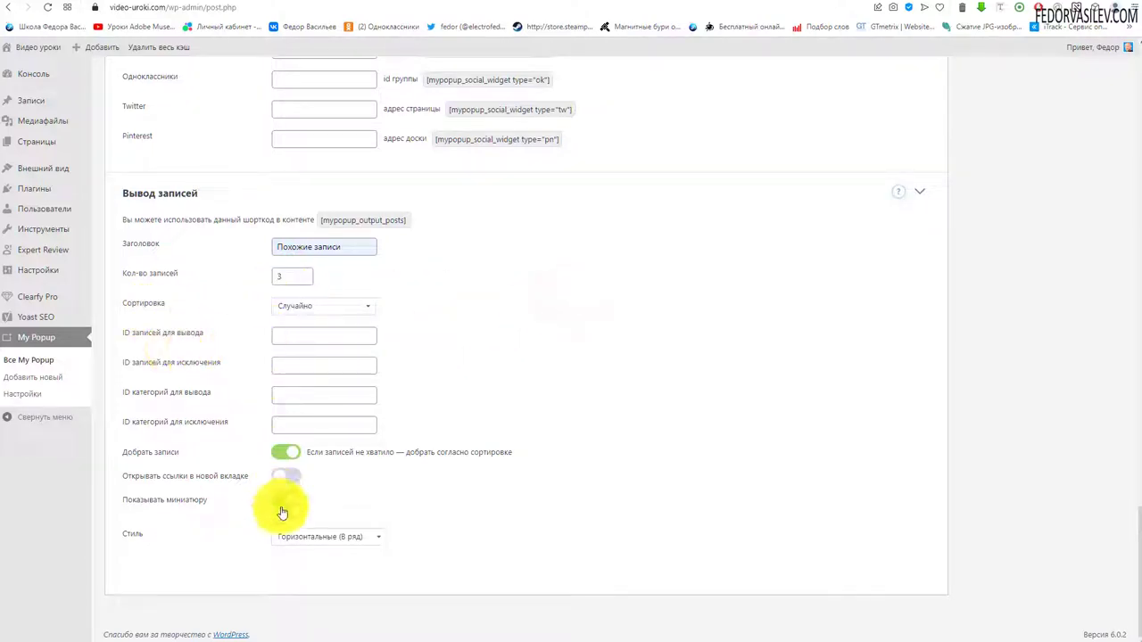
{"action": "scroll", "coordinate": [494, 509], "scroll_direction": "up", "scroll_amount": 6}
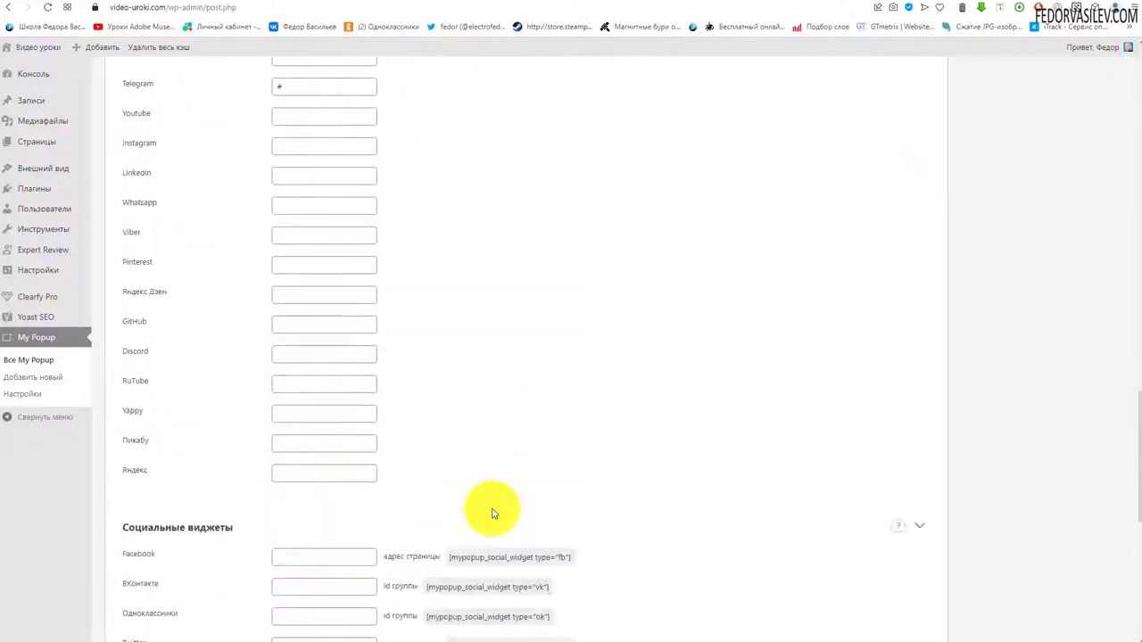
{"action": "scroll", "coordinate": [402, 420], "scroll_direction": "down", "scroll_amount": 5}
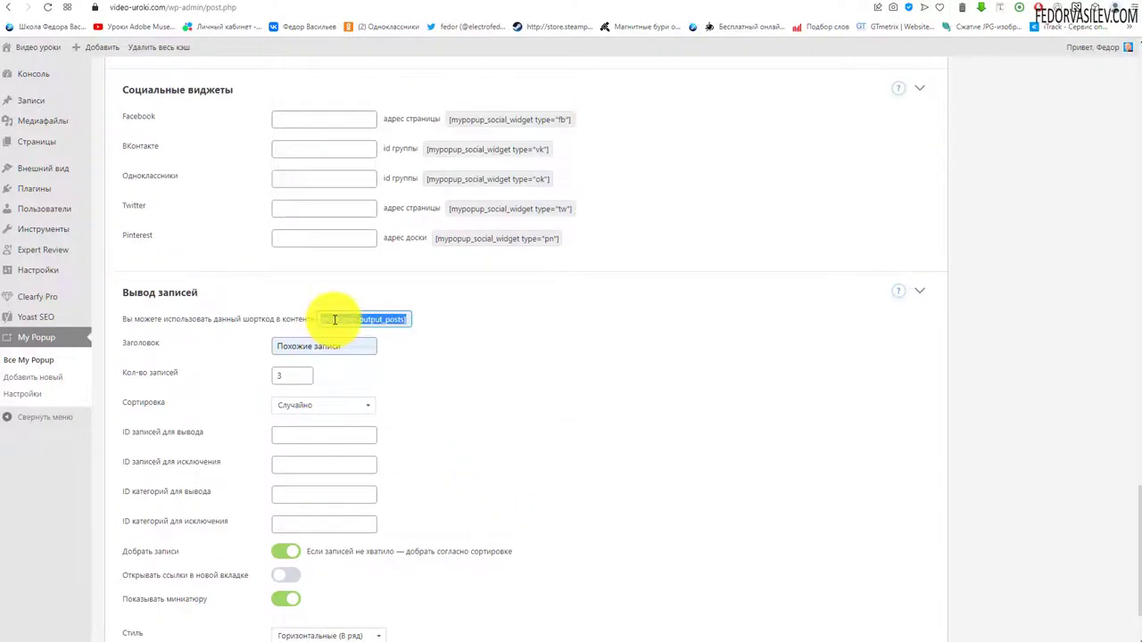
{"action": "scroll", "coordinate": [326, 357], "scroll_direction": "up", "scroll_amount": 20}
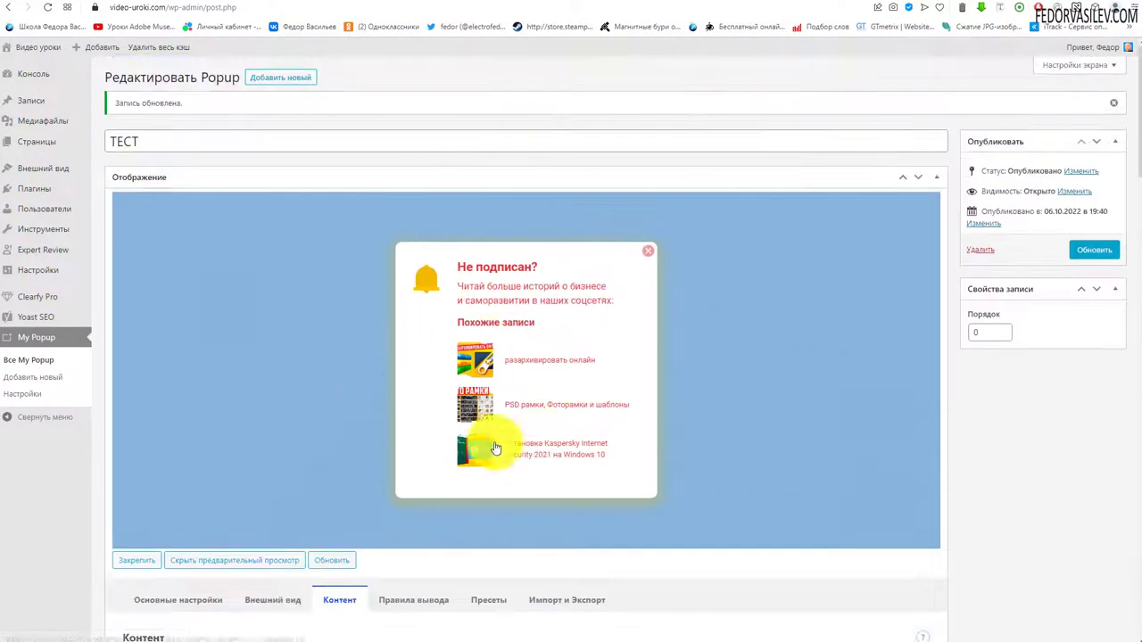
- Review the post and category ID fields for output and exclusion, and the toggles for filling up posts, new-tab links and thumbnails
{"action": "scroll", "coordinate": [496, 448], "scroll_direction": "down", "scroll_amount": 20}
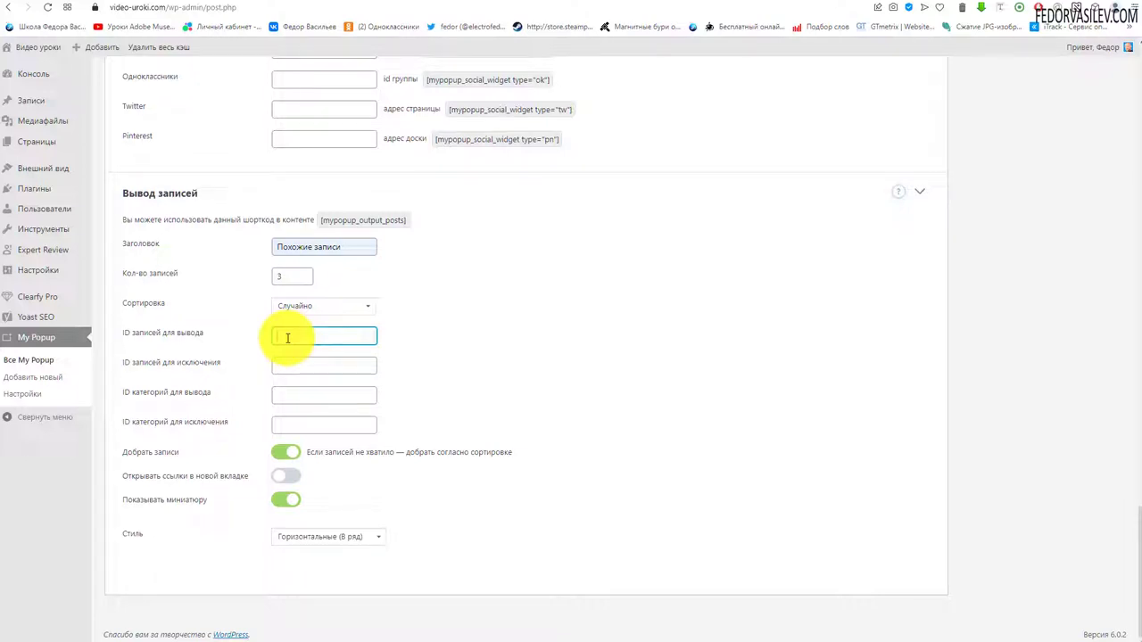
{"action": "left_click", "coordinate": [306, 364]}
{"action": "left_click", "coordinate": [297, 393]}
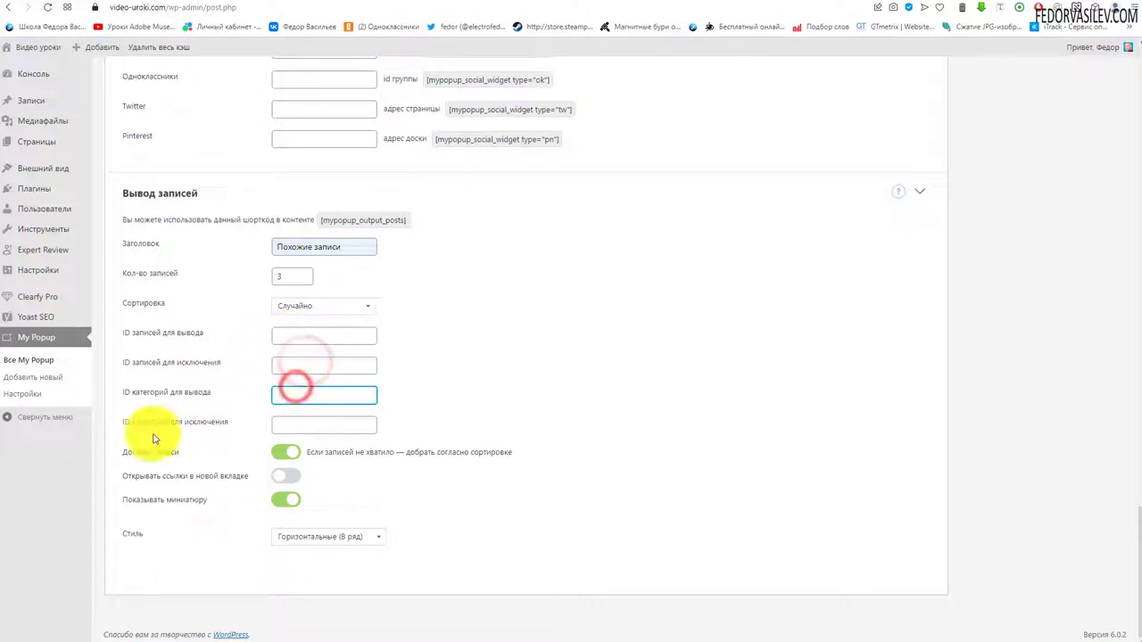
{"action": "left_click", "coordinate": [307, 423]}
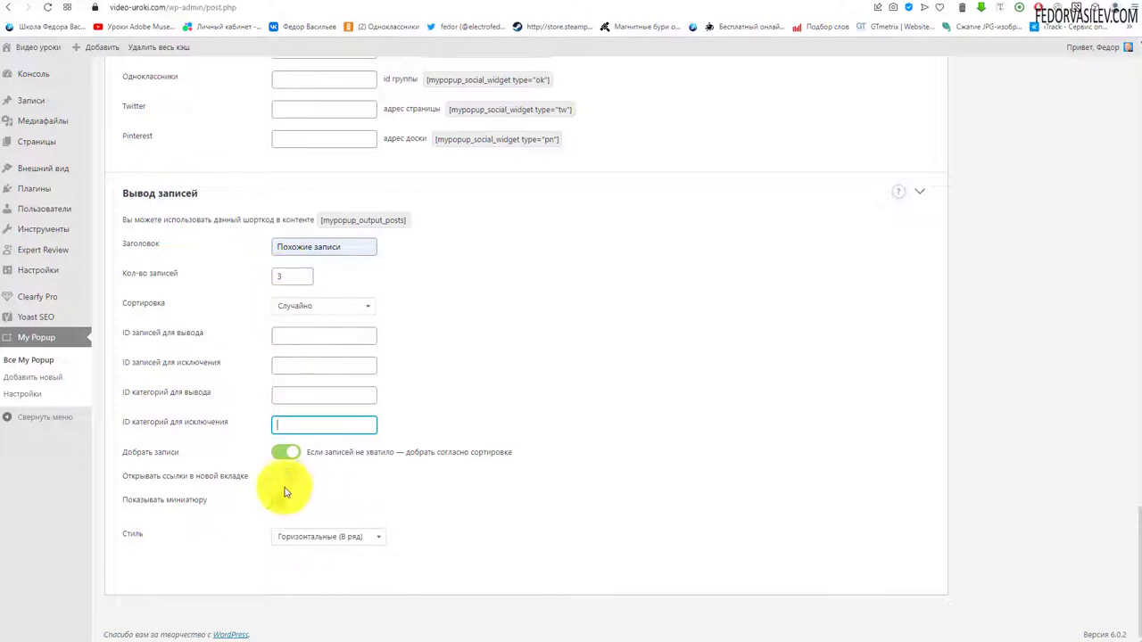
{"action": "left_click", "coordinate": [293, 455]}
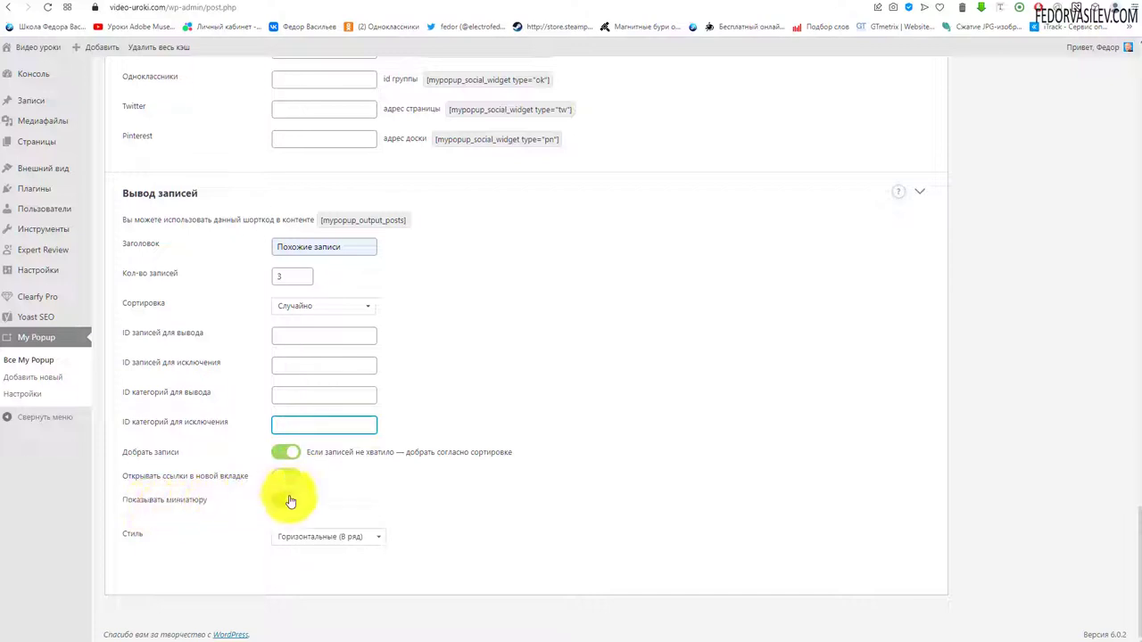
{"action": "scroll", "coordinate": [446, 497], "scroll_direction": "up", "scroll_amount": 10}
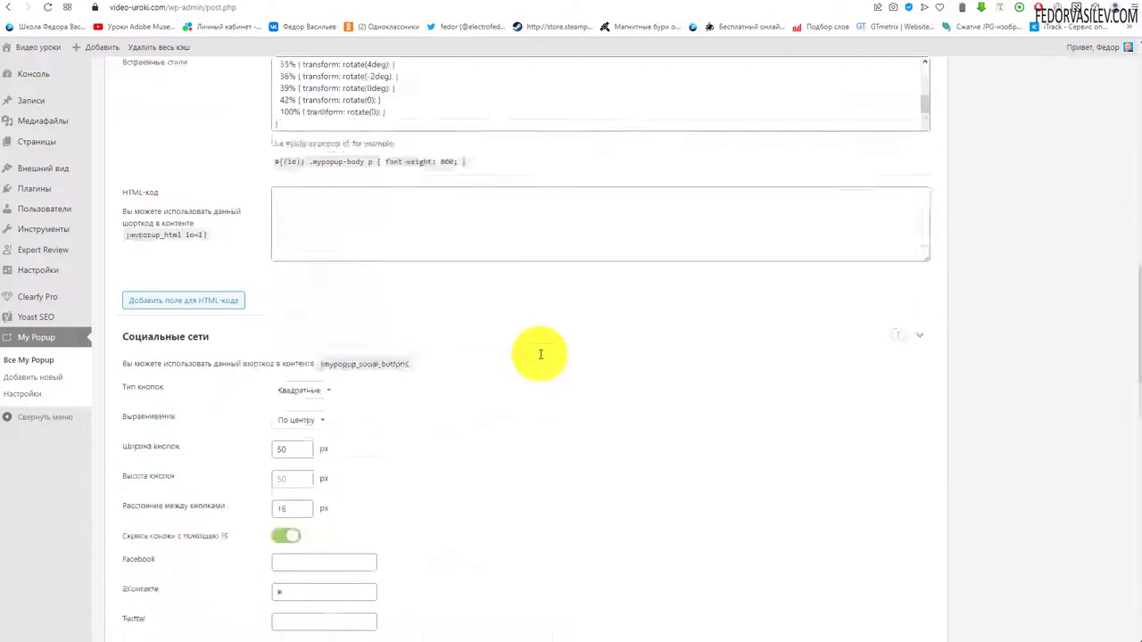
{"action": "scroll", "coordinate": [500, 375], "scroll_direction": "down", "scroll_amount": 8}
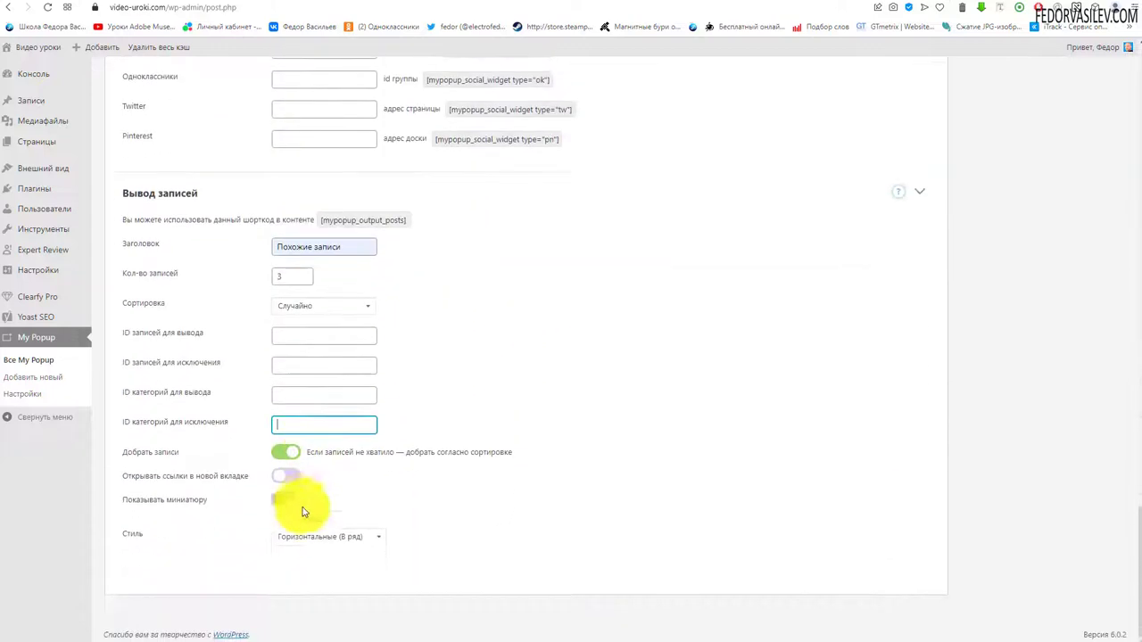
- Set the posts' style to Вертикальные (В колонку) and check the popup preview
{"action": "left_click", "coordinate": [300, 537]}
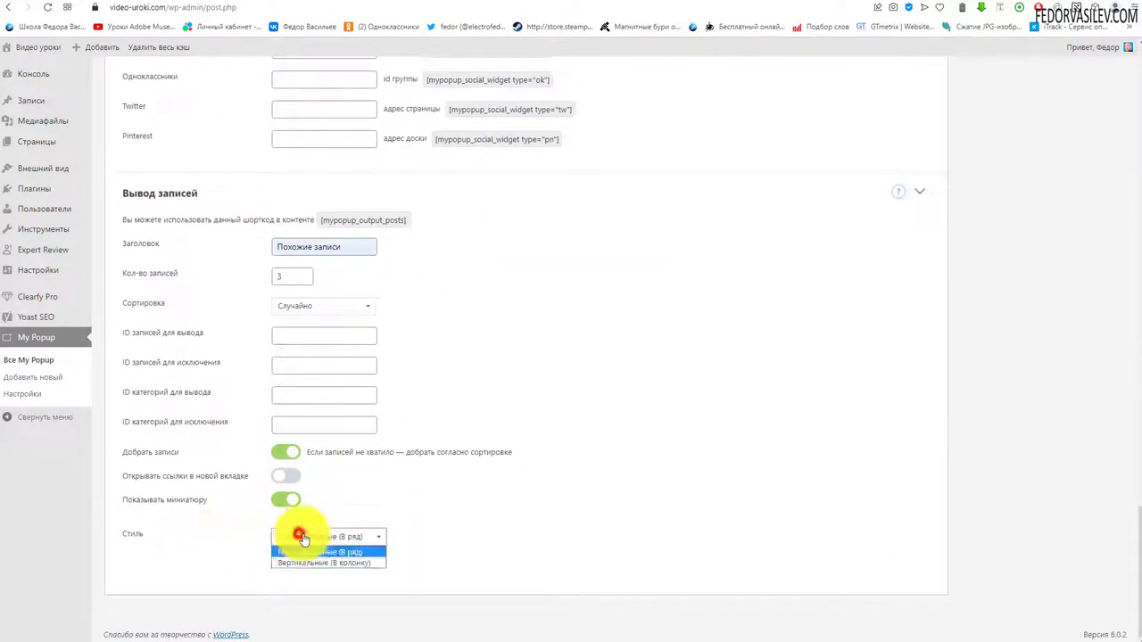
{"action": "left_click", "coordinate": [336, 562]}
{"action": "scroll", "coordinate": [556, 574], "scroll_direction": "up", "scroll_amount": 15}
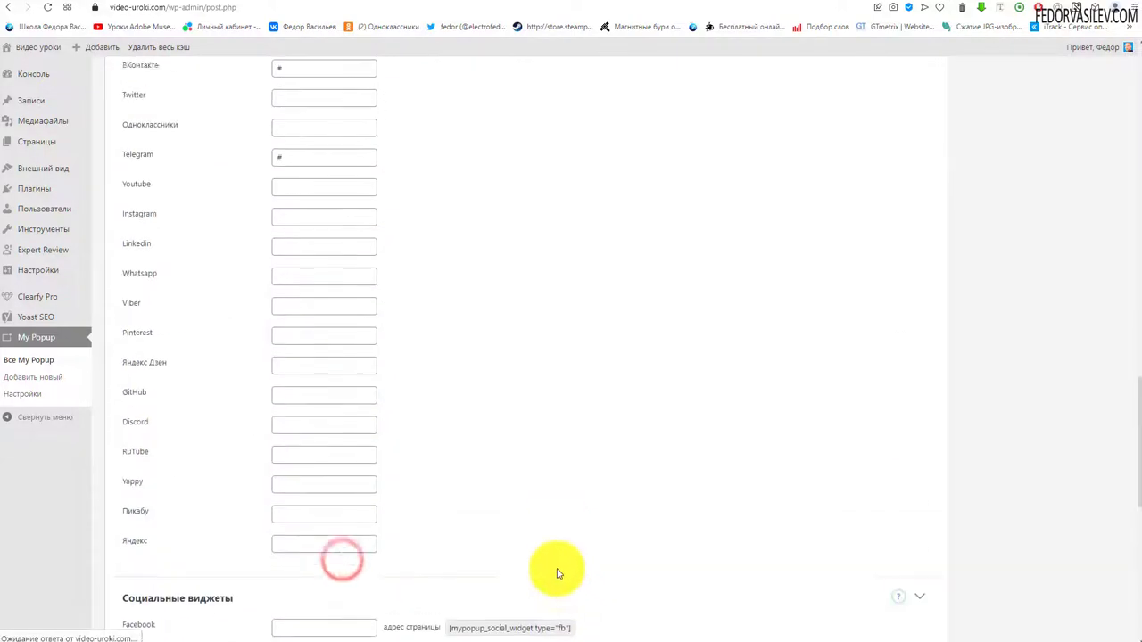
{"action": "scroll", "coordinate": [556, 573], "scroll_direction": "up", "scroll_amount": 10}
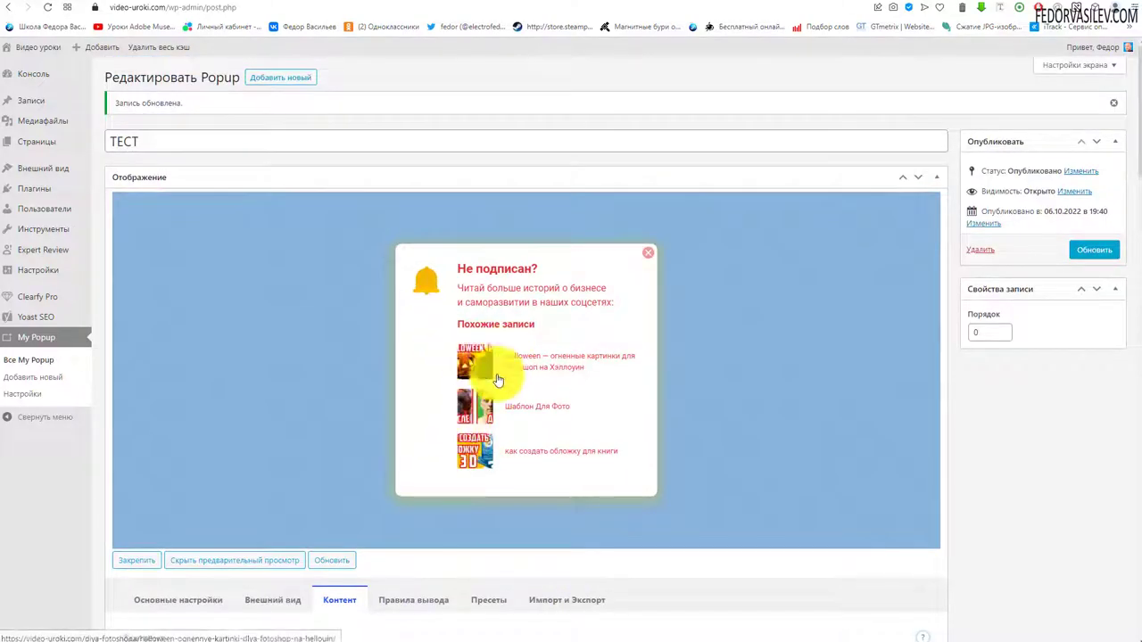
- Return the posts' style to Горизонтальные (В ряд), turn off Показывать миниатюру, and check the popup preview
{"action": "scroll", "coordinate": [536, 455], "scroll_direction": "down", "scroll_amount": 20}
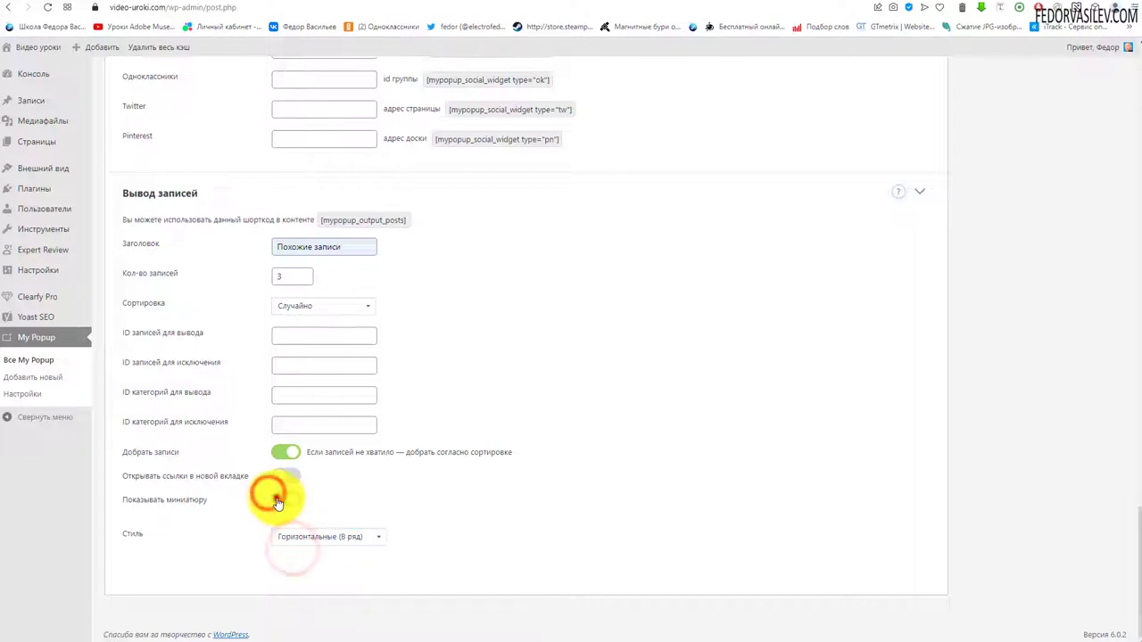
{"action": "scroll", "coordinate": [527, 521], "scroll_direction": "up", "scroll_amount": 20}
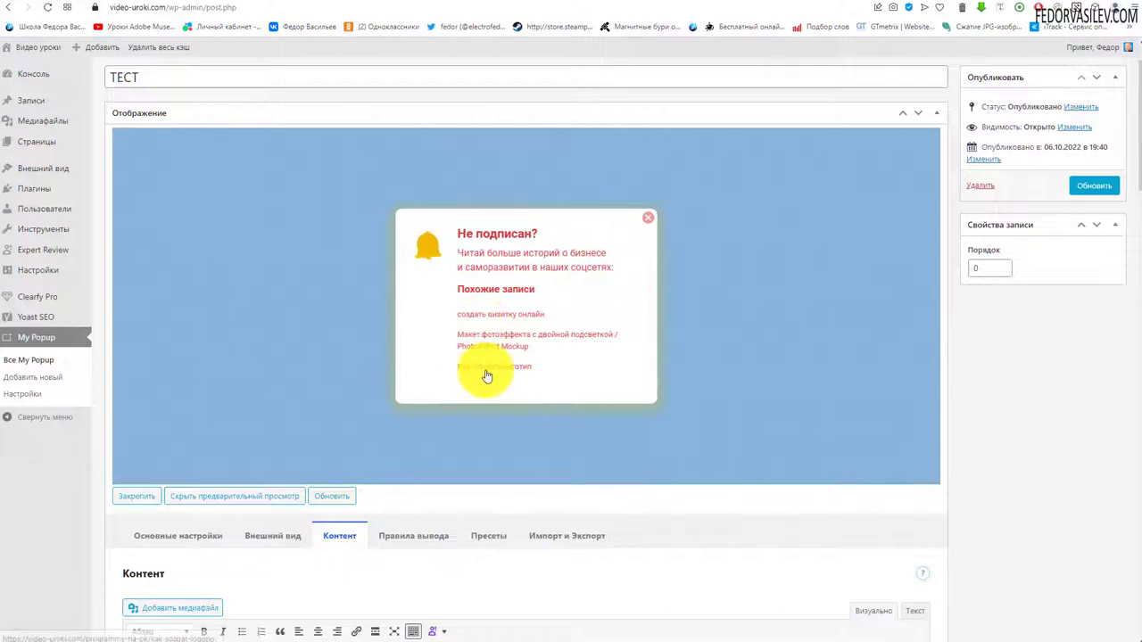
- Delete the [mypopup_output_posts] shortcode from the popup's content, below the line about social networks
{"action": "scroll", "coordinate": [560, 446], "scroll_direction": "down", "scroll_amount": 20}
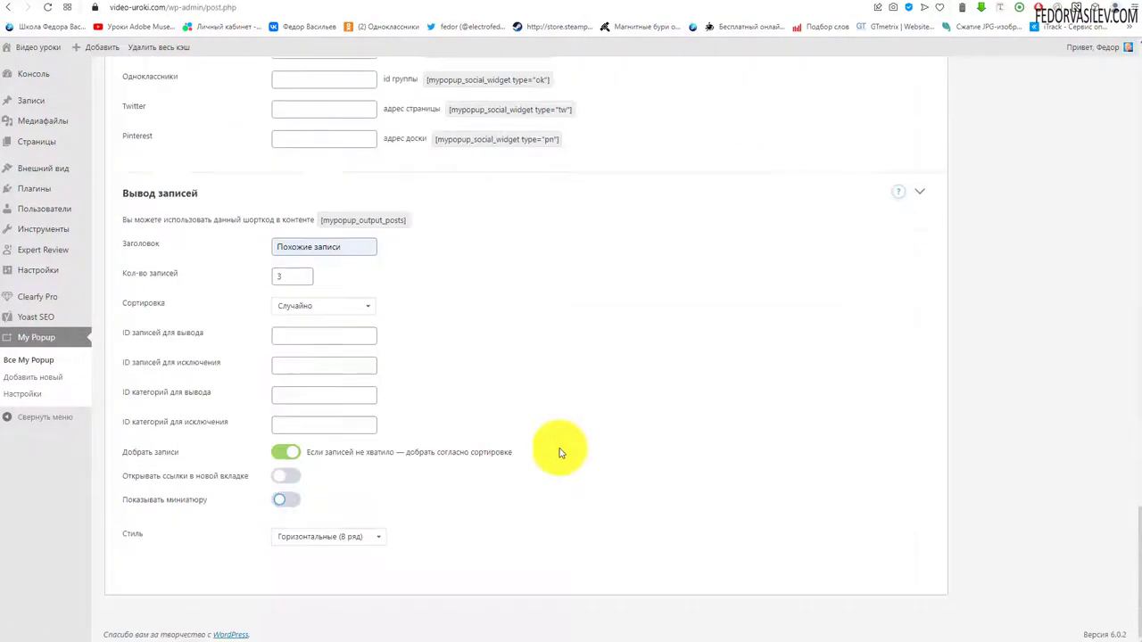
{"action": "scroll", "coordinate": [339, 499], "scroll_direction": "up", "scroll_amount": 15}
{"action": "scroll", "coordinate": [334, 499], "scroll_direction": "down", "scroll_amount": 2}
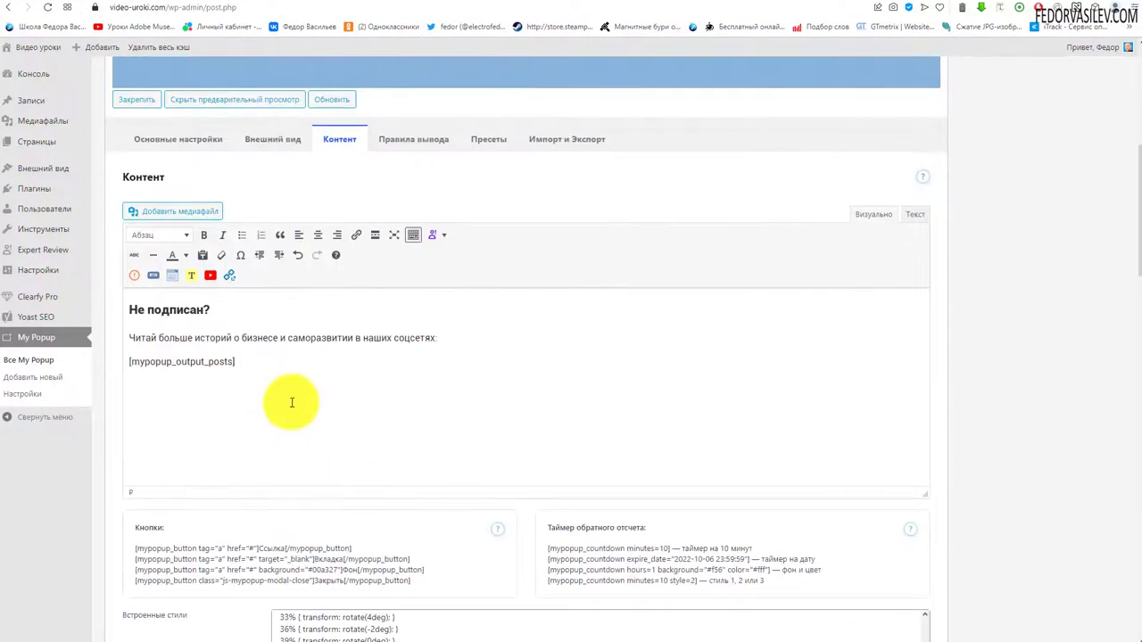
{"action": "left_click_drag", "start_coordinate": [280, 366], "coordinate": [107, 379]}
{"action": "key", "text": "BackSpace"}
{"action": "scroll", "coordinate": [479, 479], "scroll_direction": "down", "scroll_amount": 10}
{"action": "scroll", "coordinate": [484, 485], "scroll_direction": "down", "scroll_amount": 4}
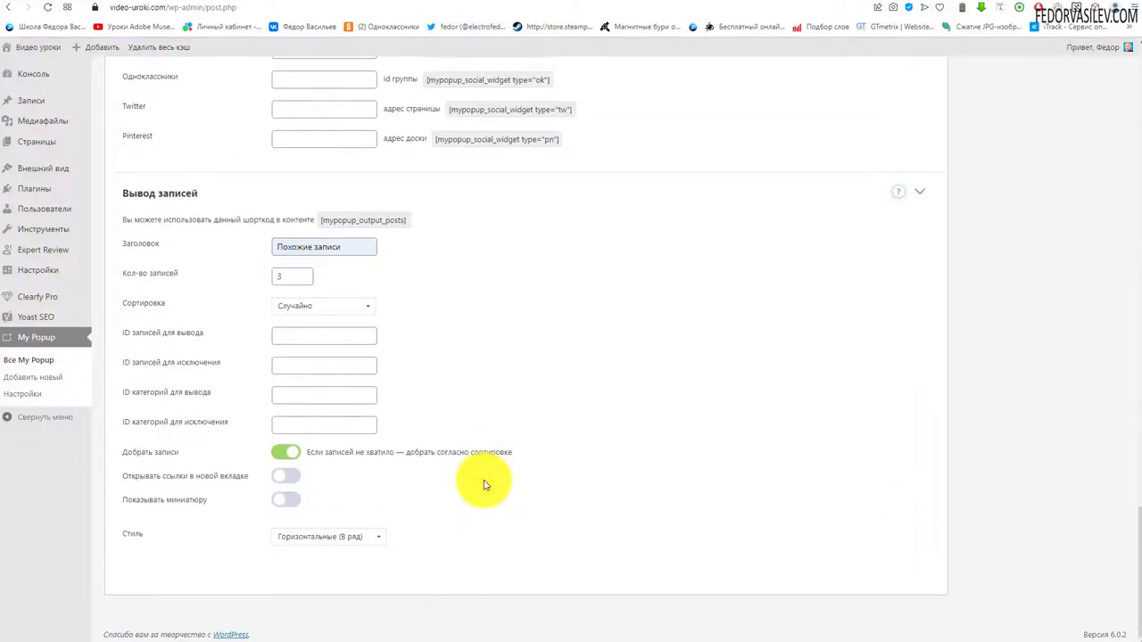
- Open the popup's Правила вывода and try the Включить попап switch, leaving it on
{"action": "scroll", "coordinate": [484, 484], "scroll_direction": "up", "scroll_amount": 20}
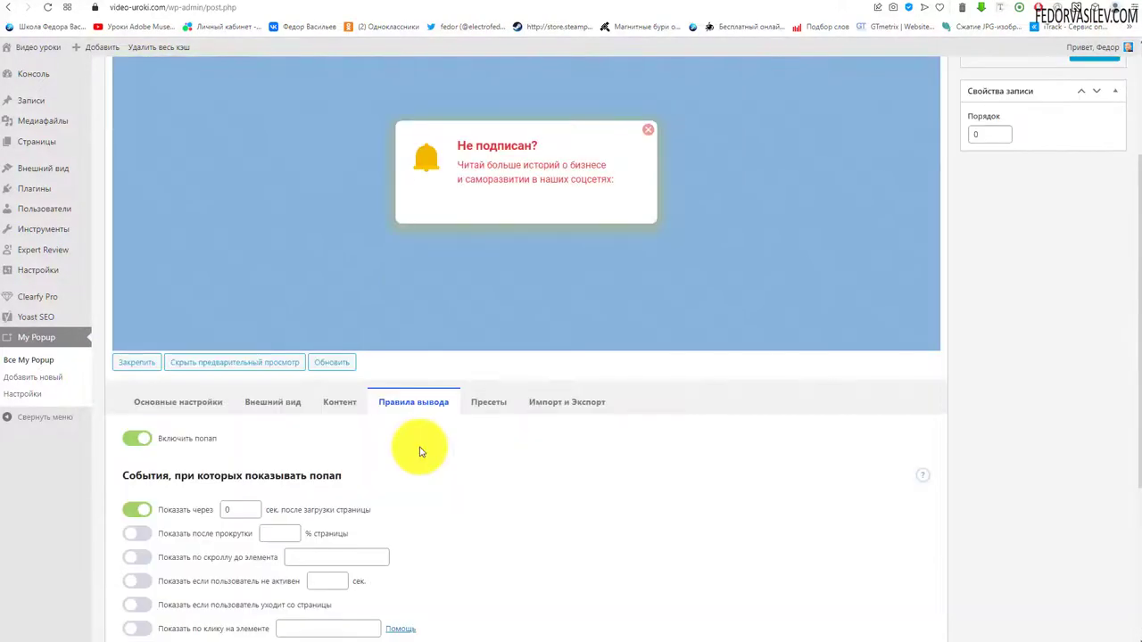
{"action": "scroll", "coordinate": [410, 455], "scroll_direction": "up", "scroll_amount": 1}
{"action": "scroll", "coordinate": [268, 384], "scroll_direction": "down", "scroll_amount": 3}
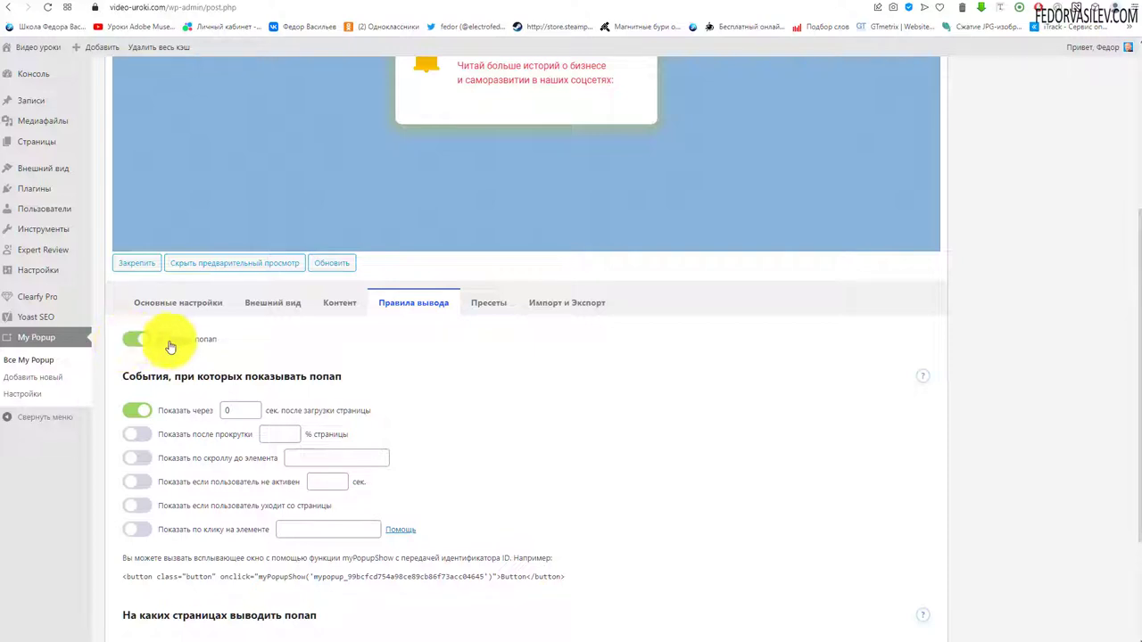
{"action": "left_click", "coordinate": [139, 341]}
{"action": "left_click", "coordinate": [148, 341]}
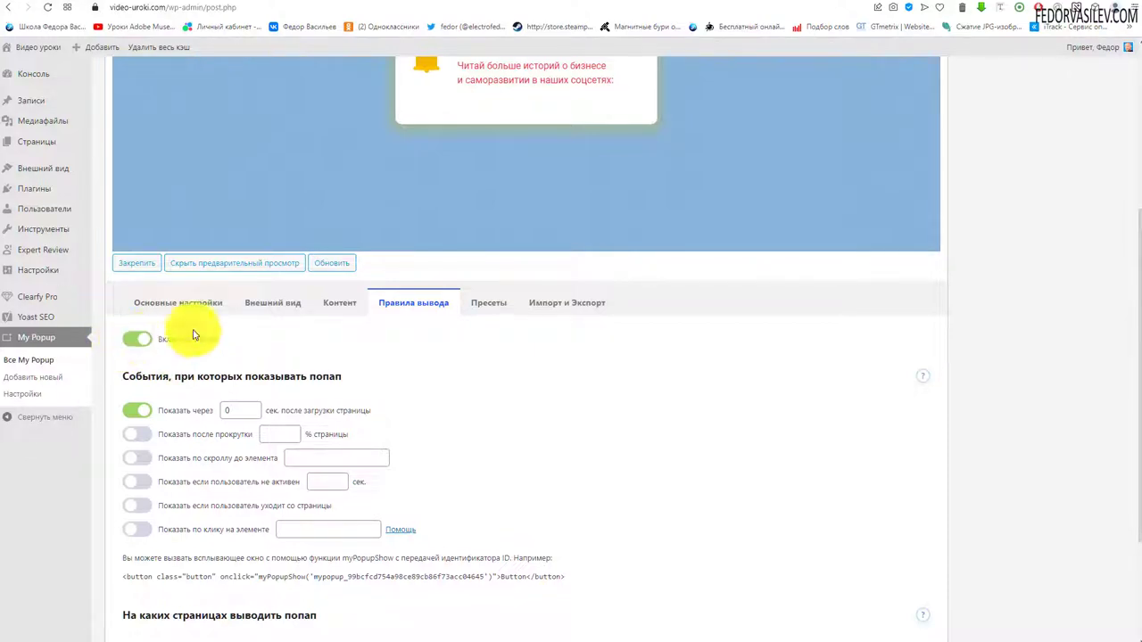
{"action": "scroll", "coordinate": [357, 402], "scroll_direction": "up", "scroll_amount": 2}
{"action": "scroll", "coordinate": [497, 408], "scroll_direction": "down", "scroll_amount": 2}
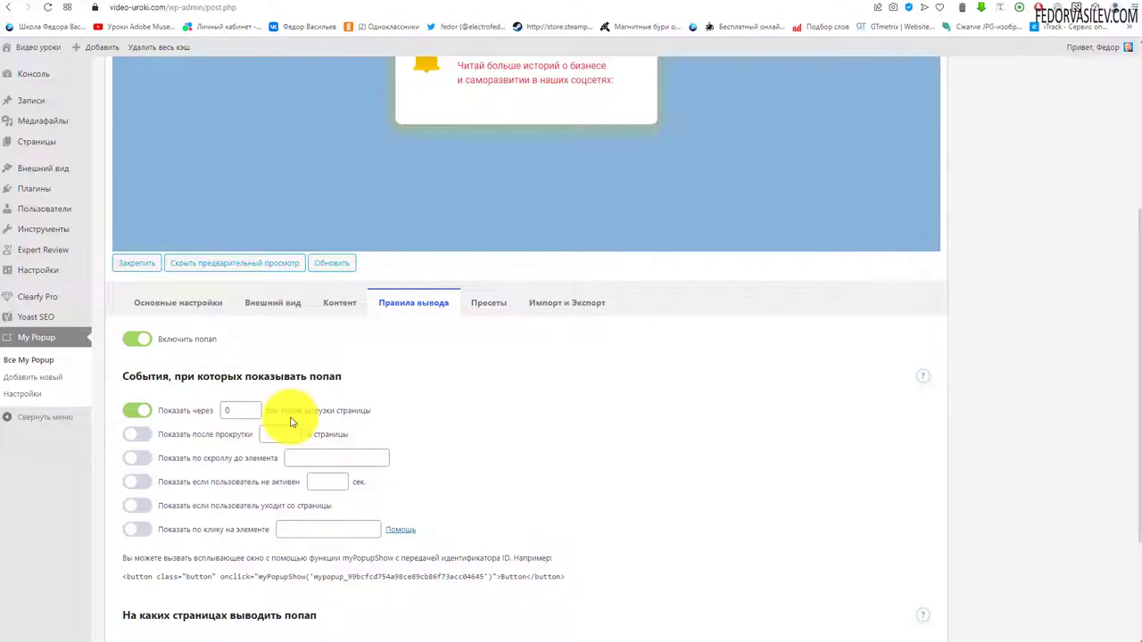
- Examine the Показать через trigger with its seconds field, and the other events for showing the popup
{"action": "left_click", "coordinate": [235, 410]}
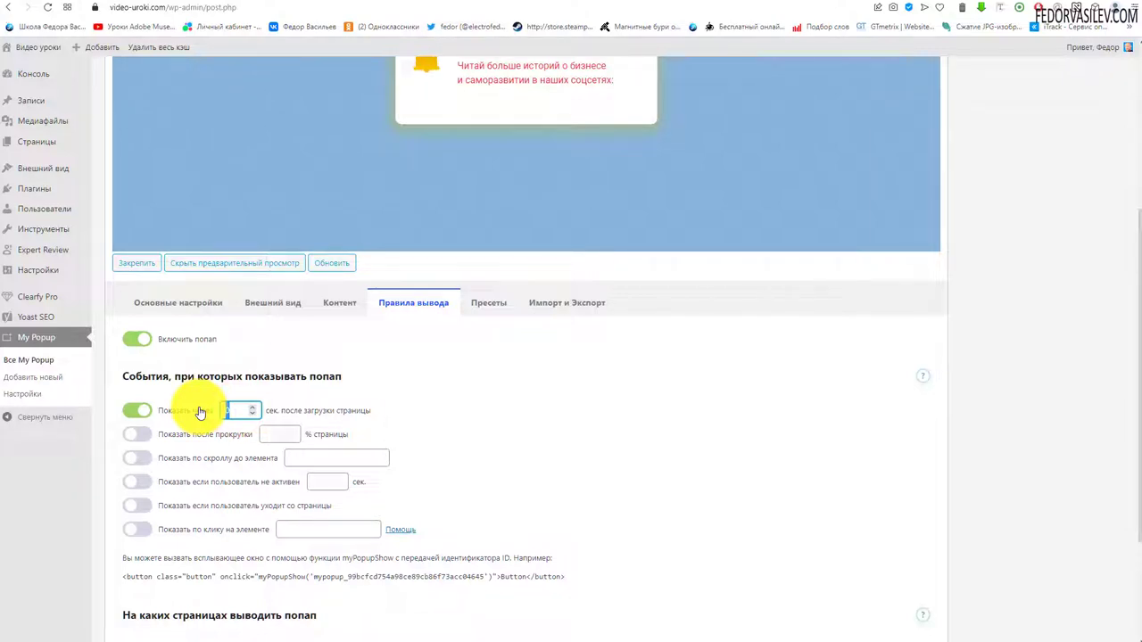
{"action": "left_click", "coordinate": [355, 411]}
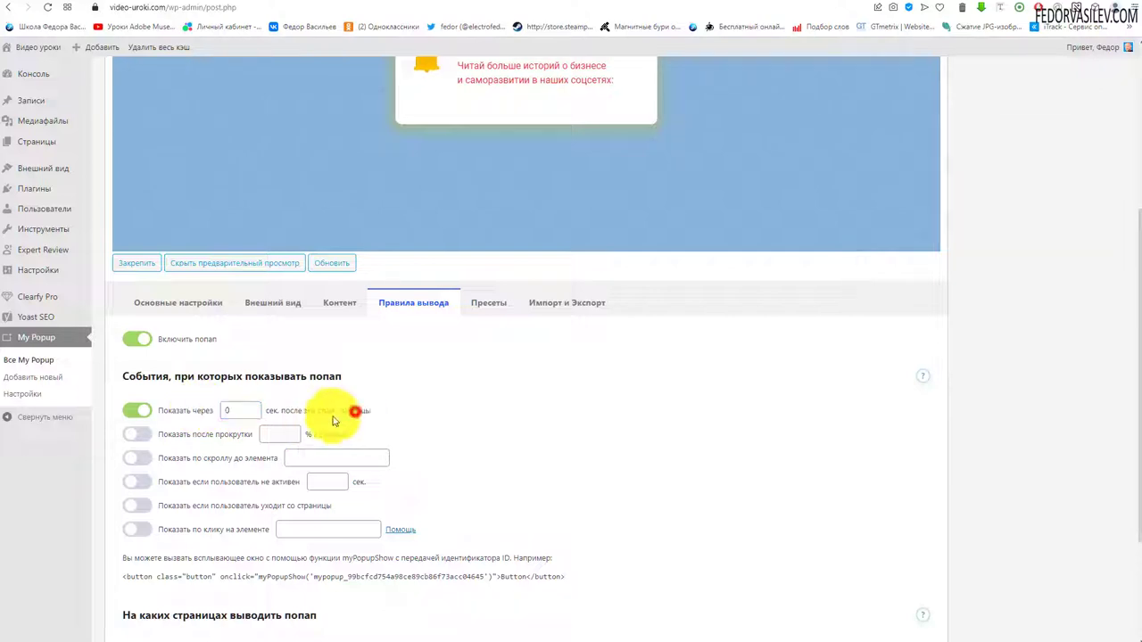
{"action": "left_click", "coordinate": [140, 414]}
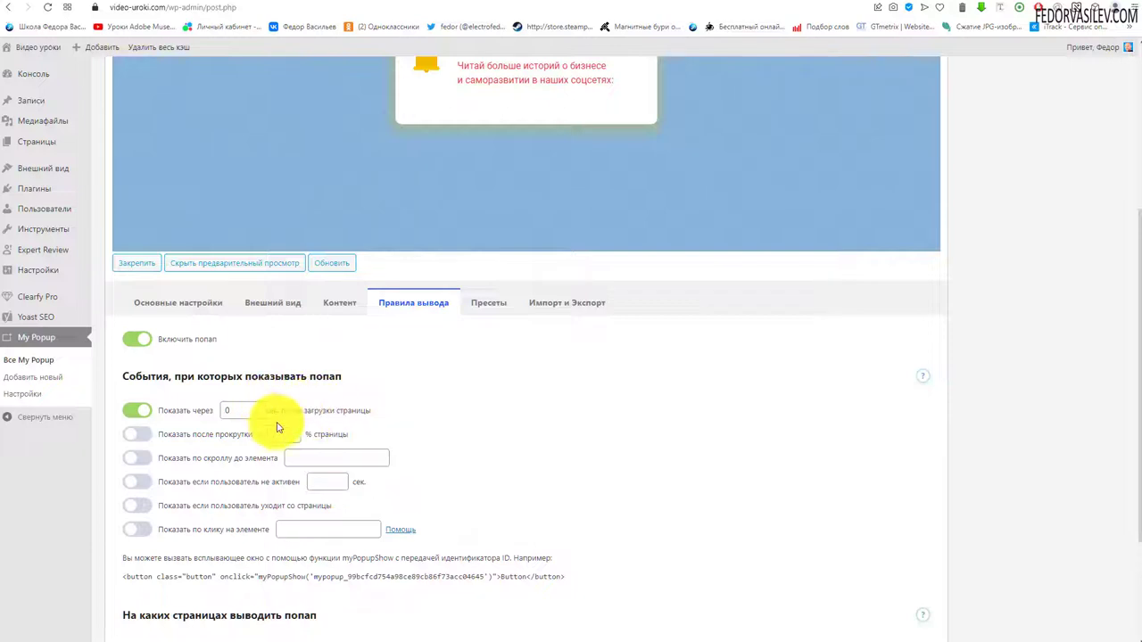
{"action": "scroll", "coordinate": [357, 395], "scroll_direction": "up", "scroll_amount": 3}
{"action": "scroll", "coordinate": [310, 350], "scroll_direction": "down", "scroll_amount": 3}
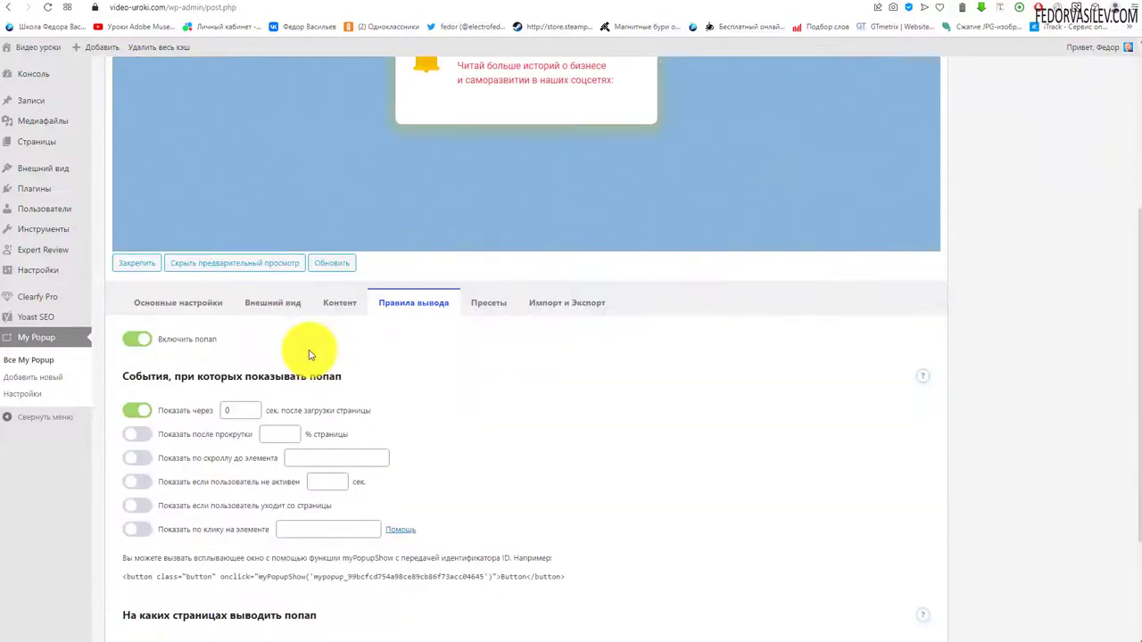
{"action": "scroll", "coordinate": [310, 355], "scroll_direction": "down", "scroll_amount": 1}
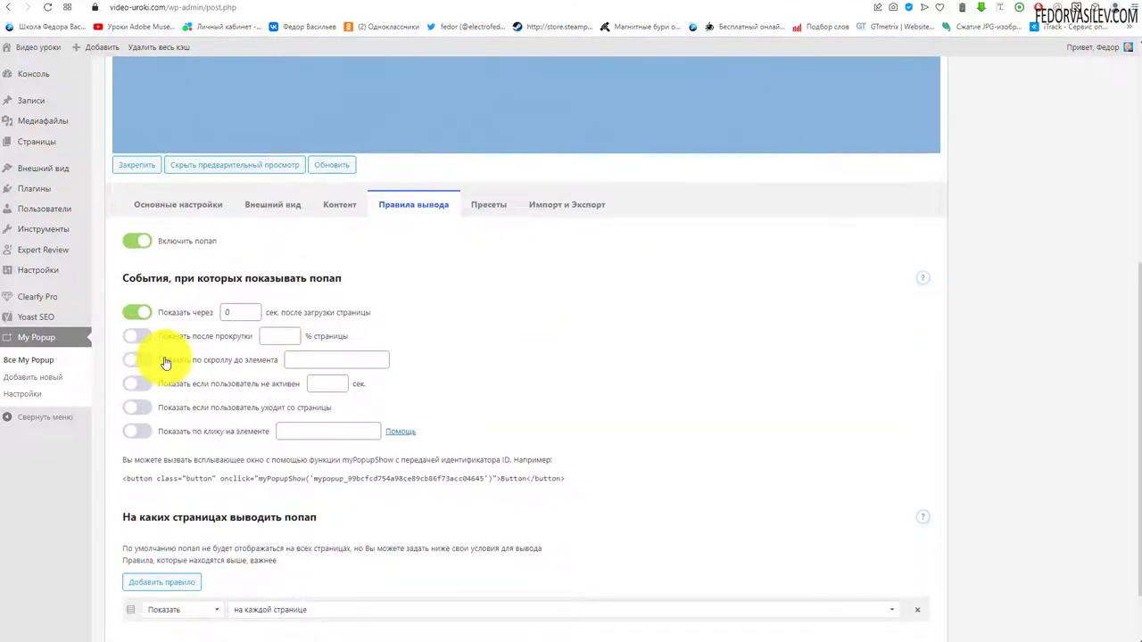
{"action": "scroll", "coordinate": [151, 420], "scroll_direction": "up", "scroll_amount": 1}
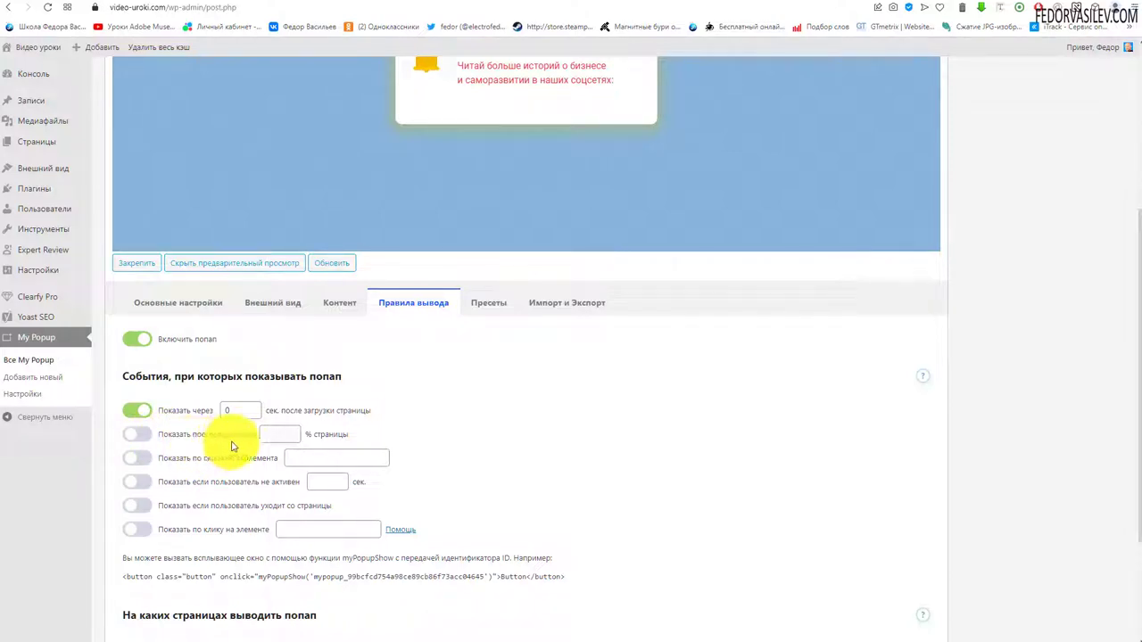
- Enable Показать после прокрутки at 50 % of the page, turn off Показать через, and update the popup
{"action": "left_click", "coordinate": [273, 435]}
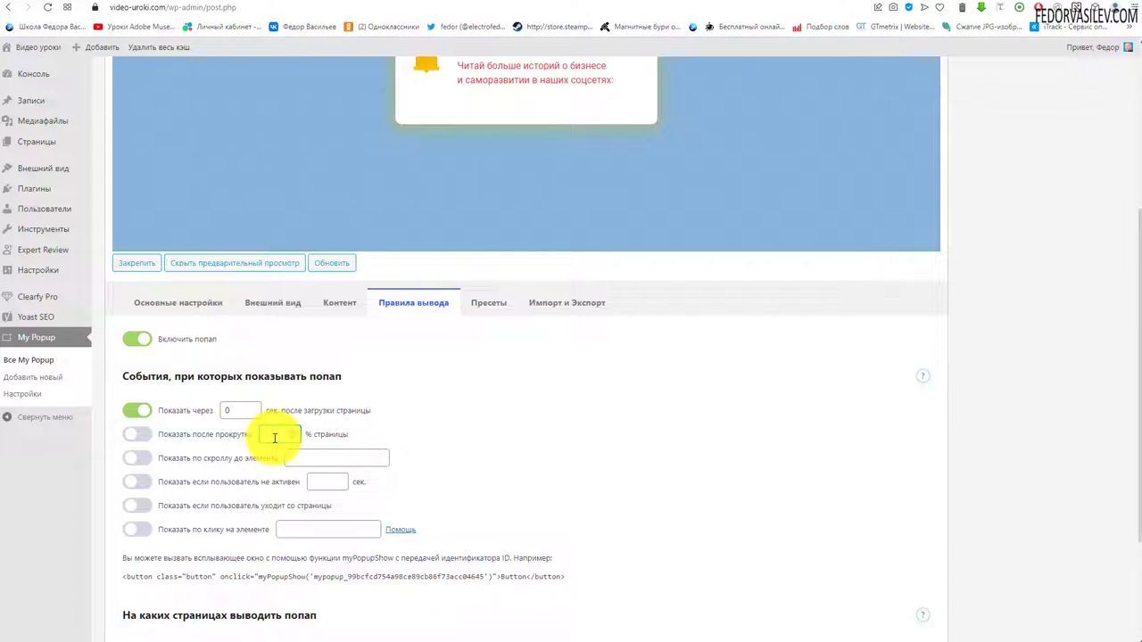
{"action": "type", "text": "50"}
{"action": "left_click", "coordinate": [138, 435]}
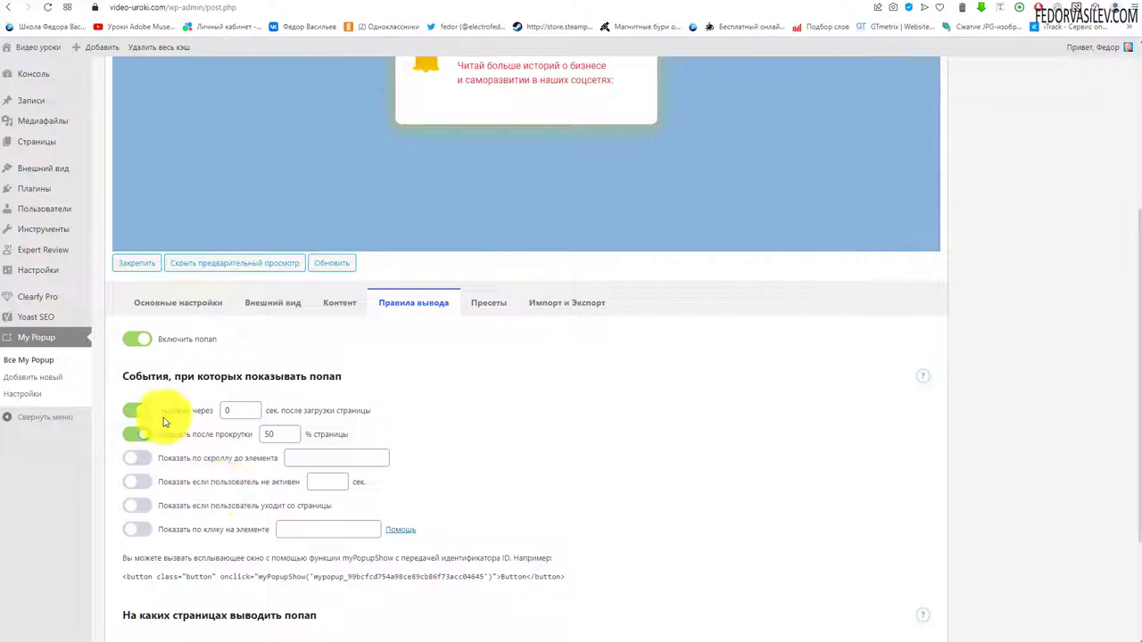
{"action": "left_click", "coordinate": [128, 418]}
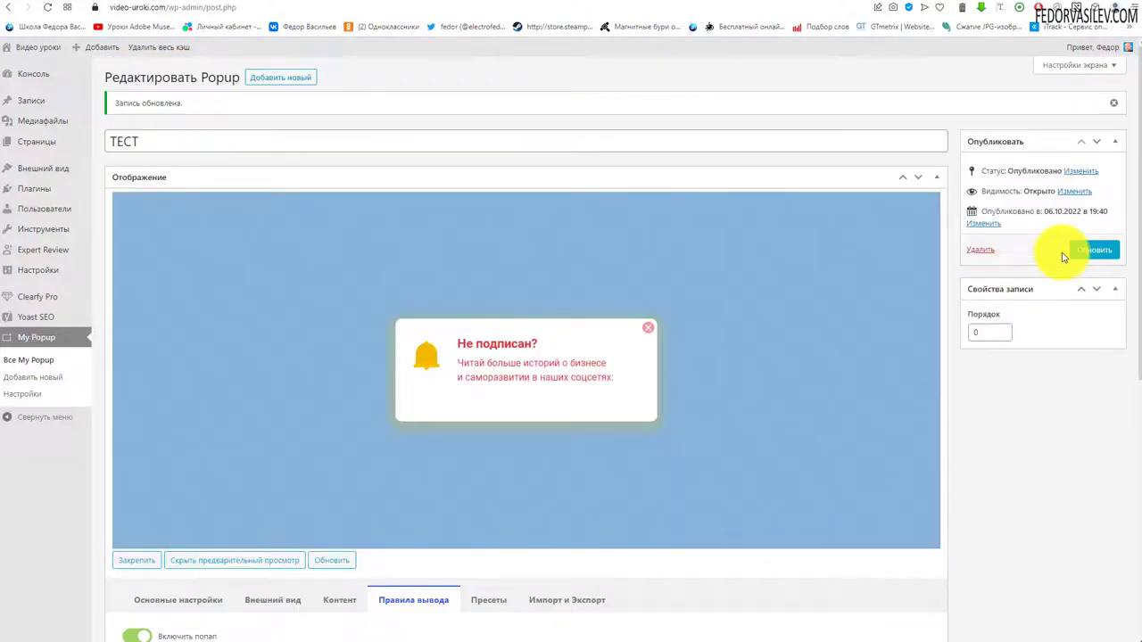
{"action": "left_click", "coordinate": [1076, 251]}
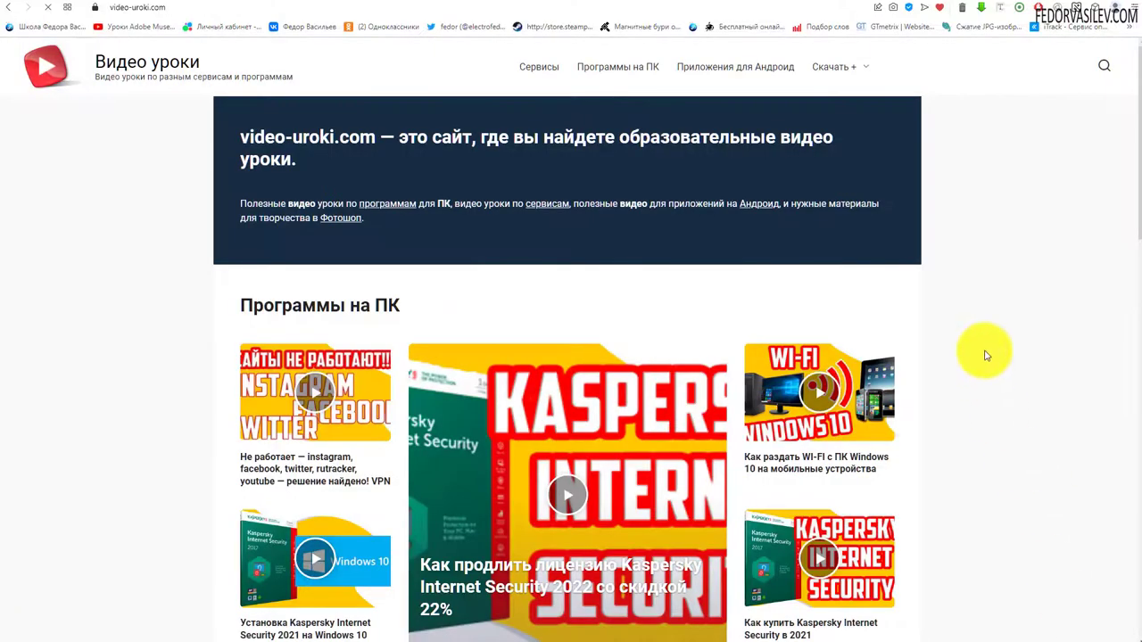
- Scroll the site's home page to test the popup, and switch its trigger to Показать по скроллу до элемента
{"action": "scroll", "coordinate": [986, 352], "scroll_direction": "down", "scroll_amount": 10}
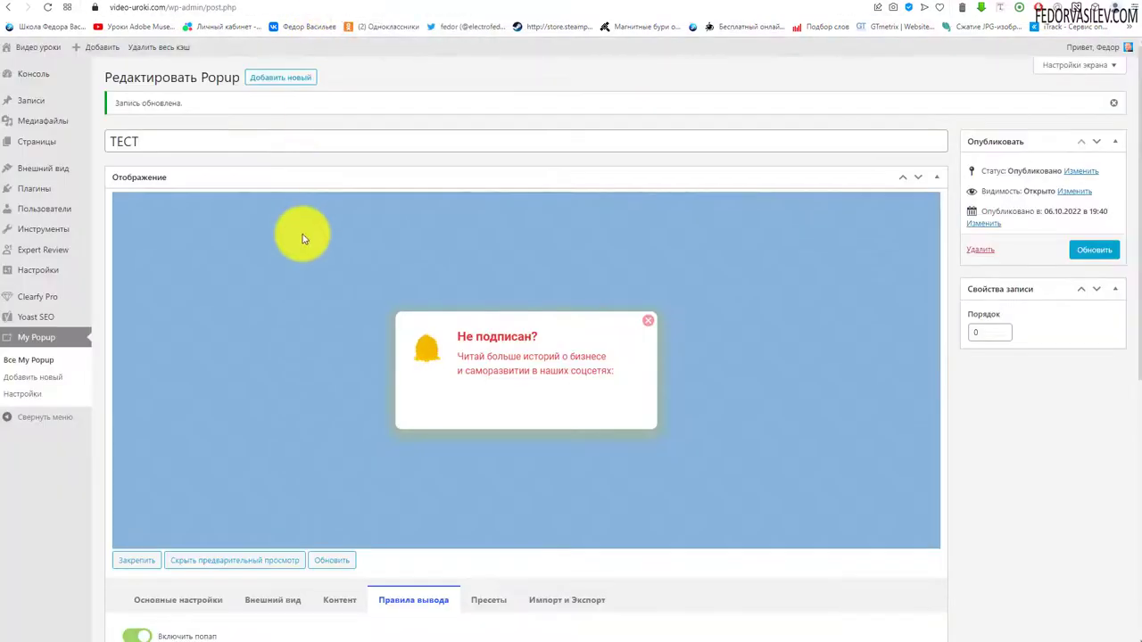
{"action": "scroll", "coordinate": [566, 500], "scroll_direction": "down", "scroll_amount": 3}
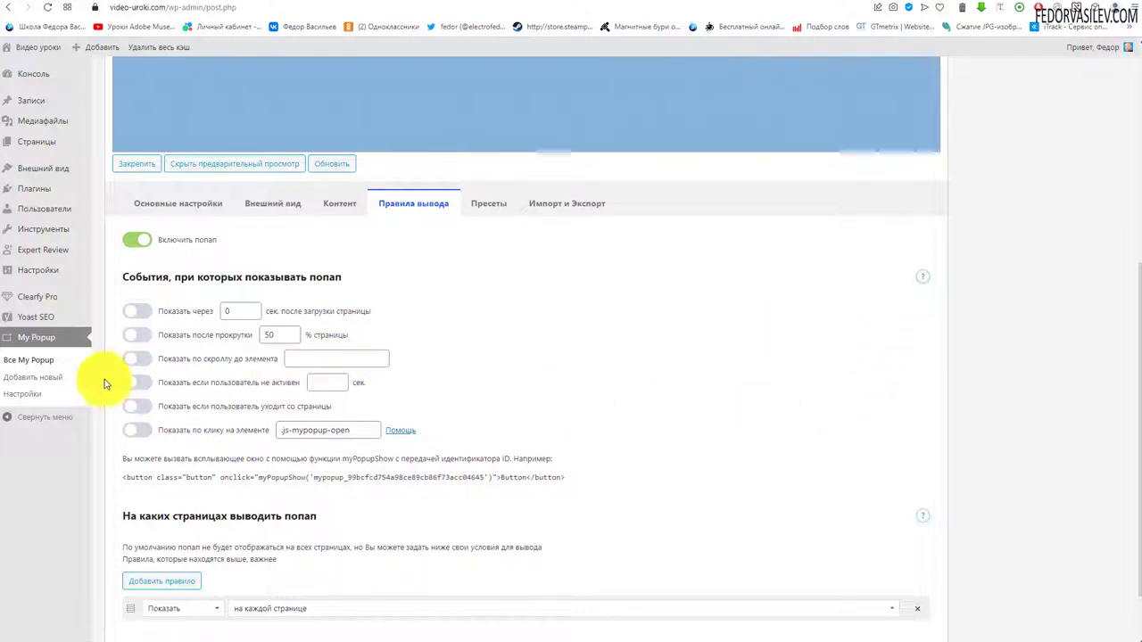
{"action": "left_click", "coordinate": [137, 359]}
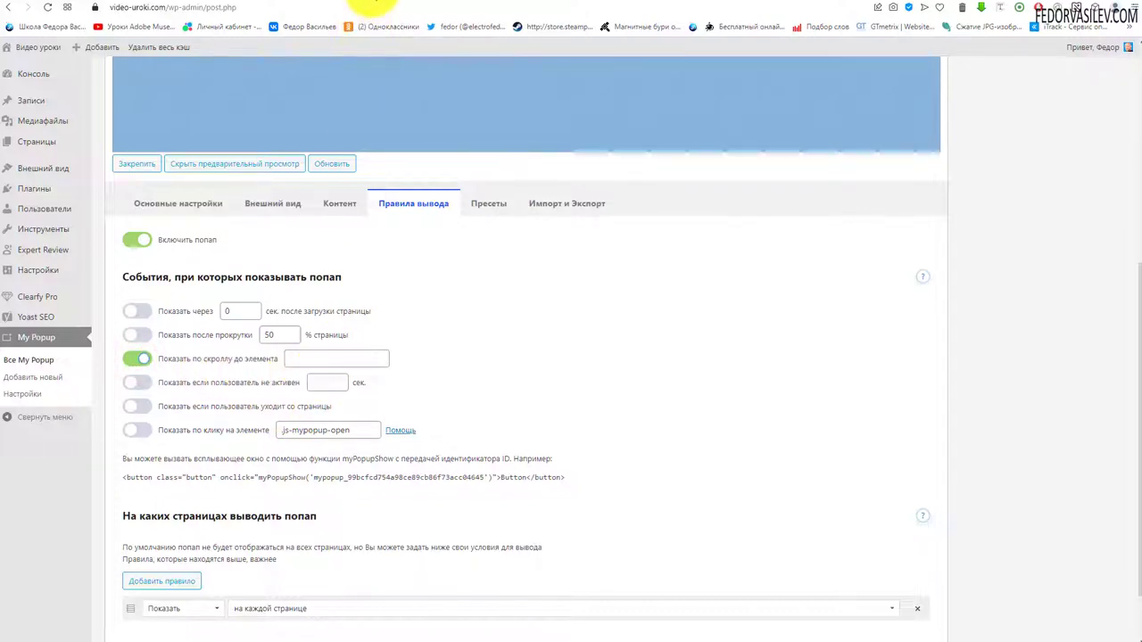
- Inspect the code of the site's footer on the home page, closing the popup that covers the page, and select the footer element
{"action": "left_click", "coordinate": [346, 3]}
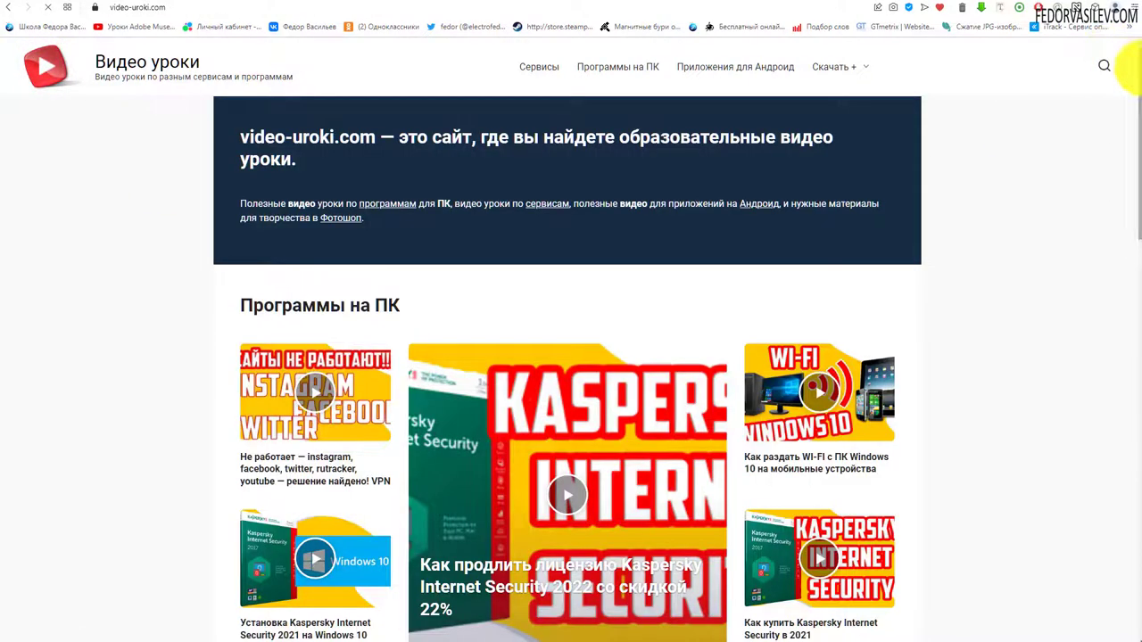
{"action": "left_click_drag", "start_coordinate": [1135, 107], "coordinate": [1126, 523]}
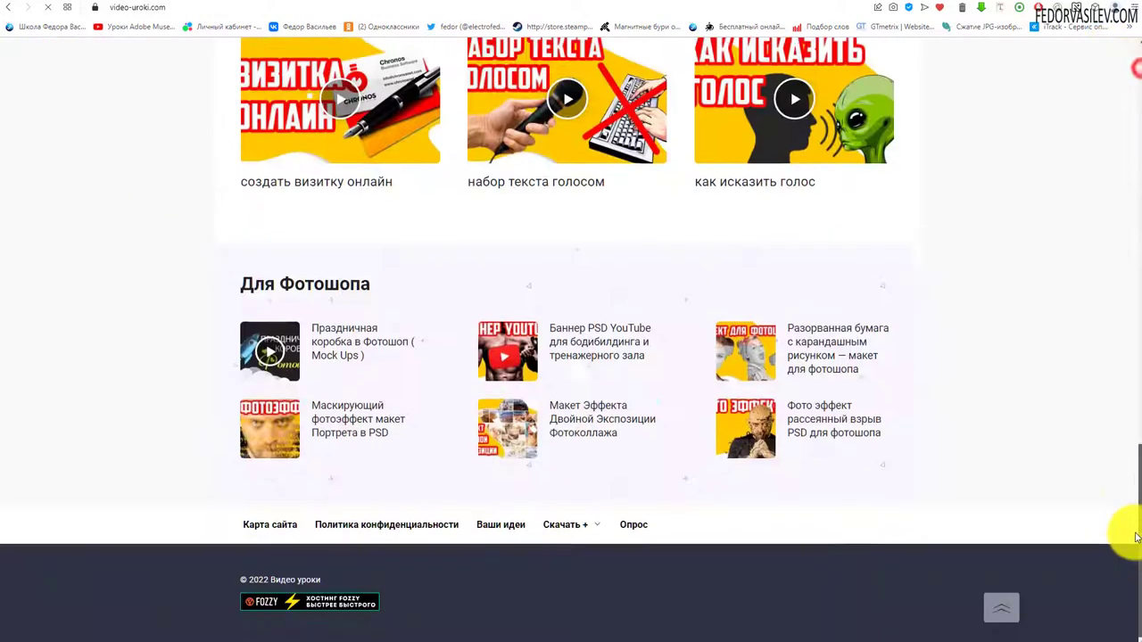
{"action": "right_click", "coordinate": [271, 558]}
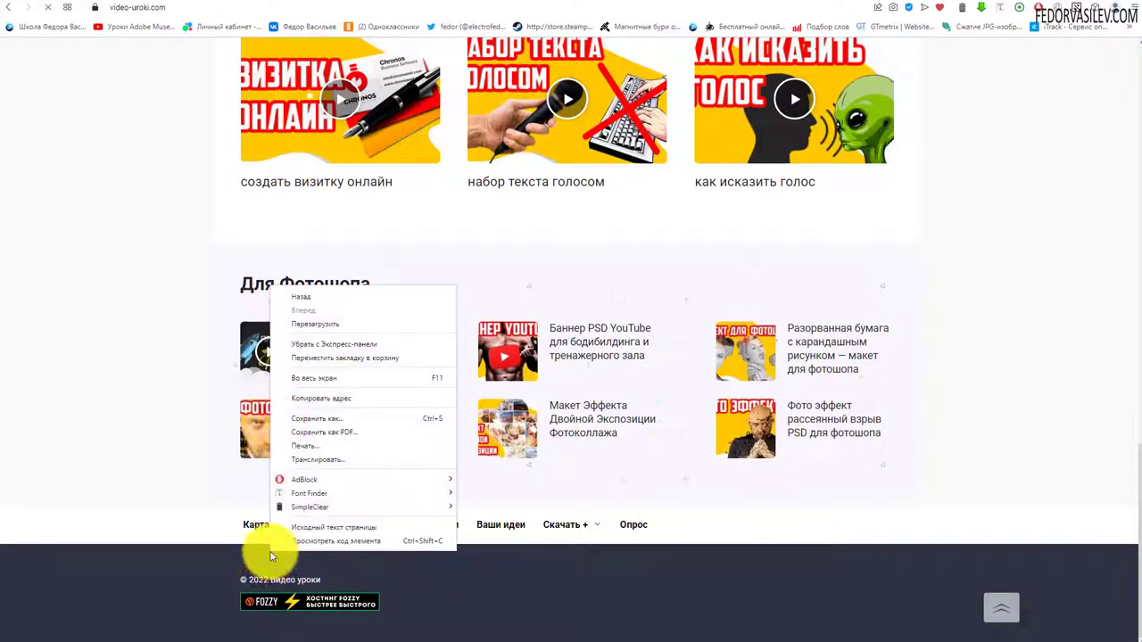
{"action": "left_click", "coordinate": [314, 542]}
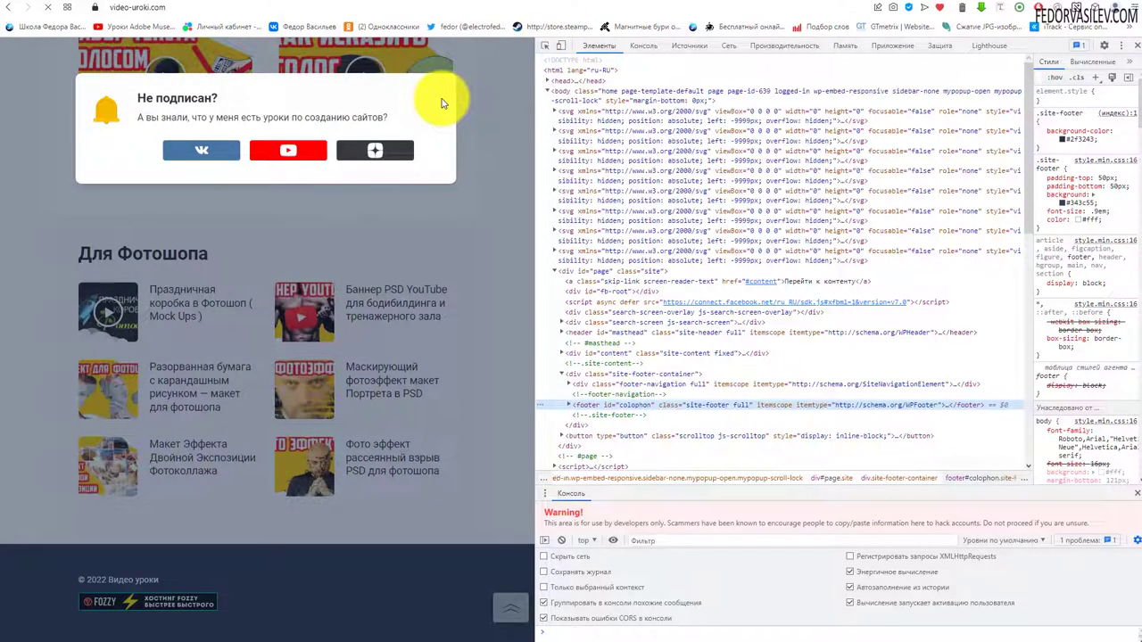
{"action": "left_click", "coordinate": [442, 100]}
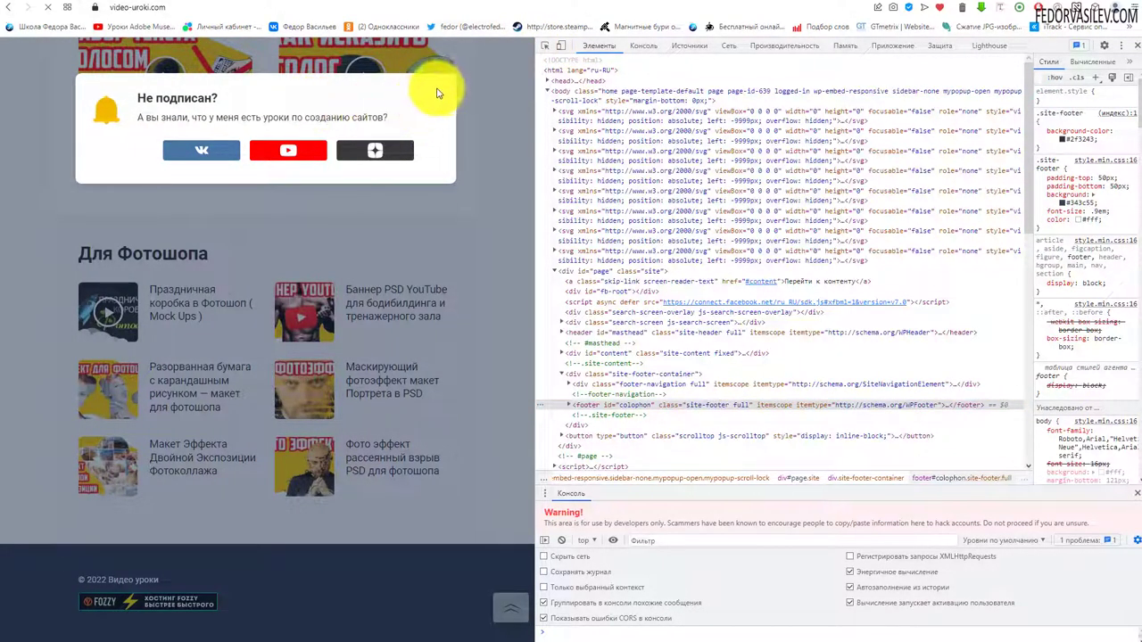
{"action": "left_click", "coordinate": [444, 91]}
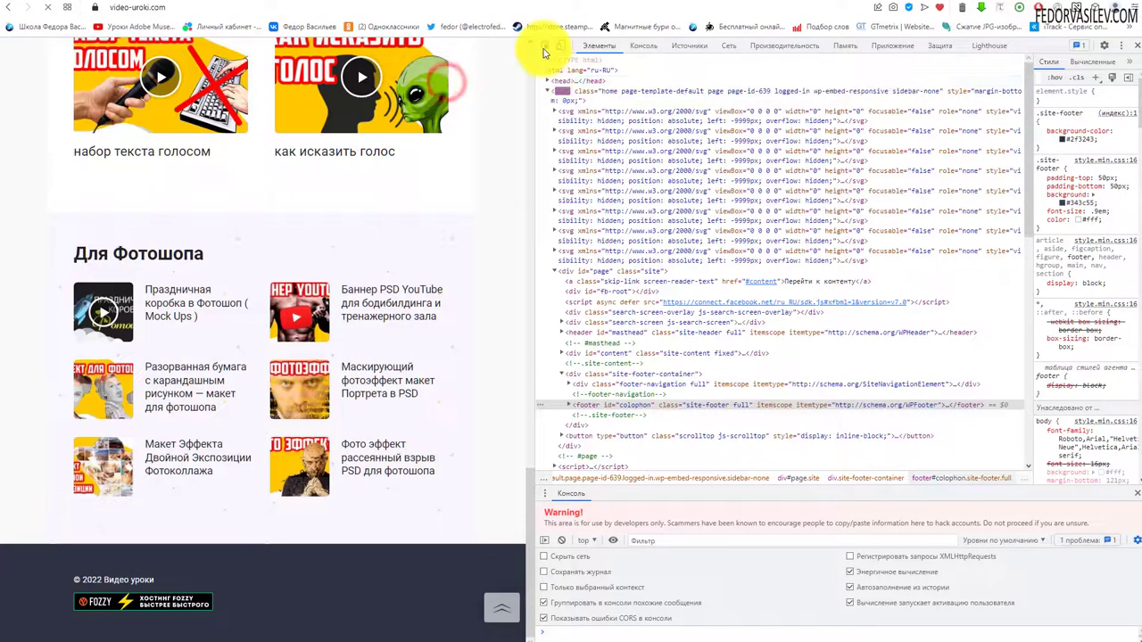
{"action": "left_click", "coordinate": [543, 49]}
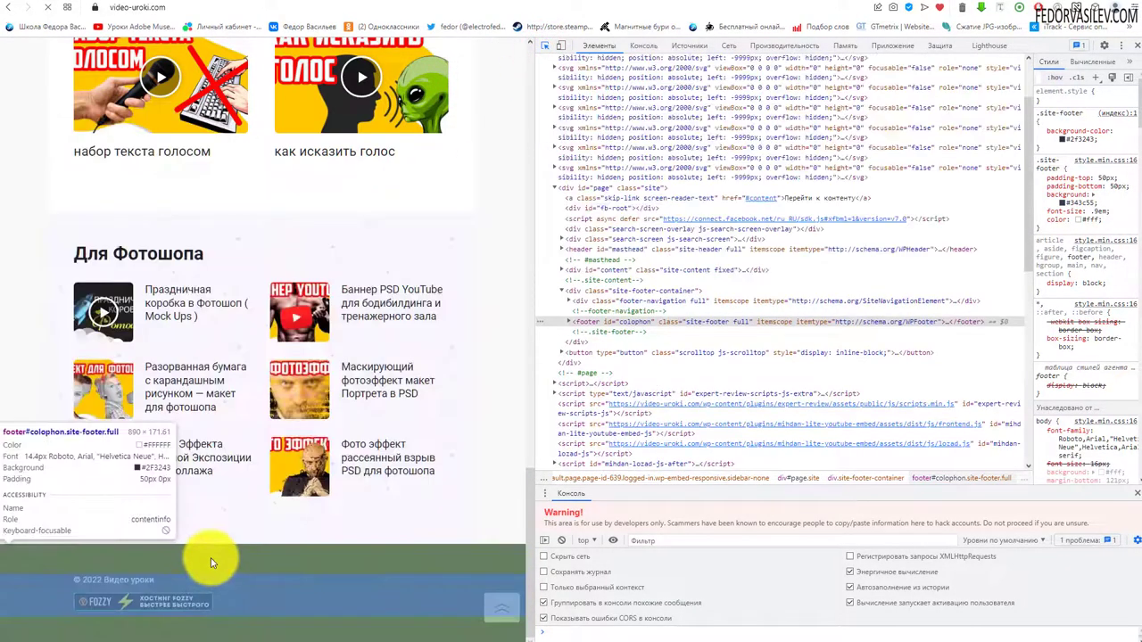
{"action": "left_click", "coordinate": [210, 557]}
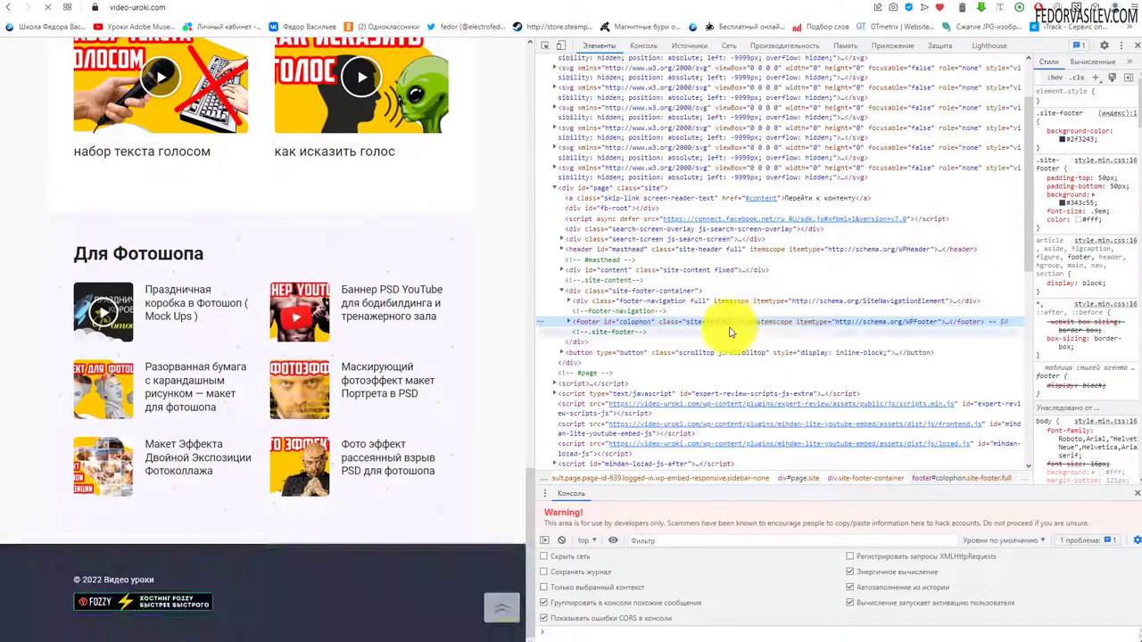
- Copy the footer element's id value, colophon, from the page code
{"action": "double_click", "coordinate": [632, 324]}
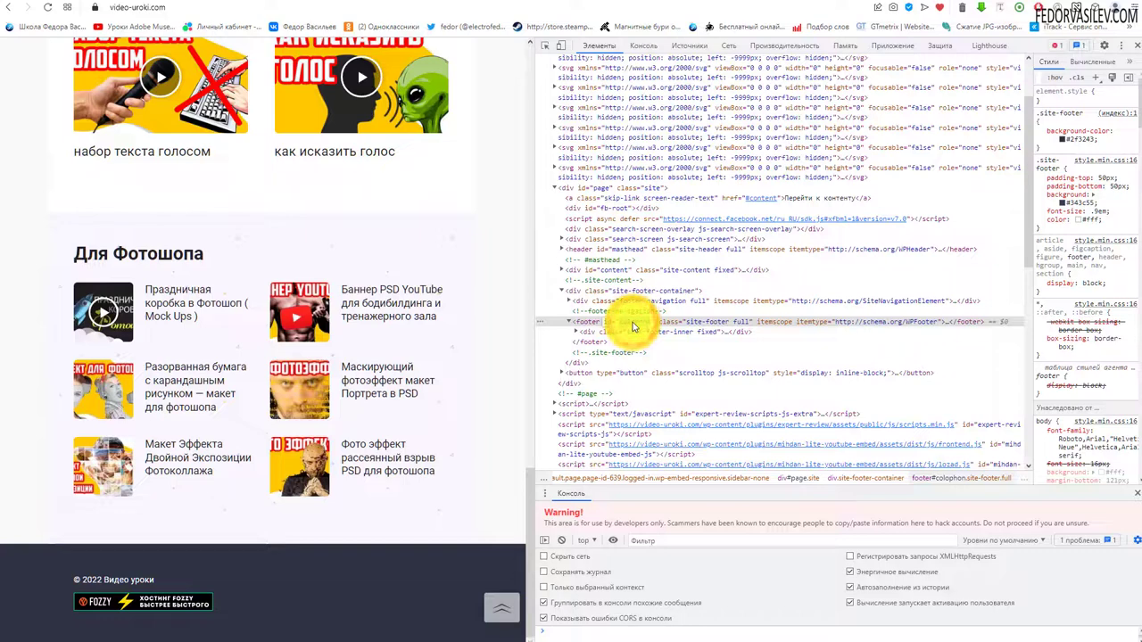
{"action": "right_click", "coordinate": [632, 327]}
{"action": "left_click", "coordinate": [663, 368]}
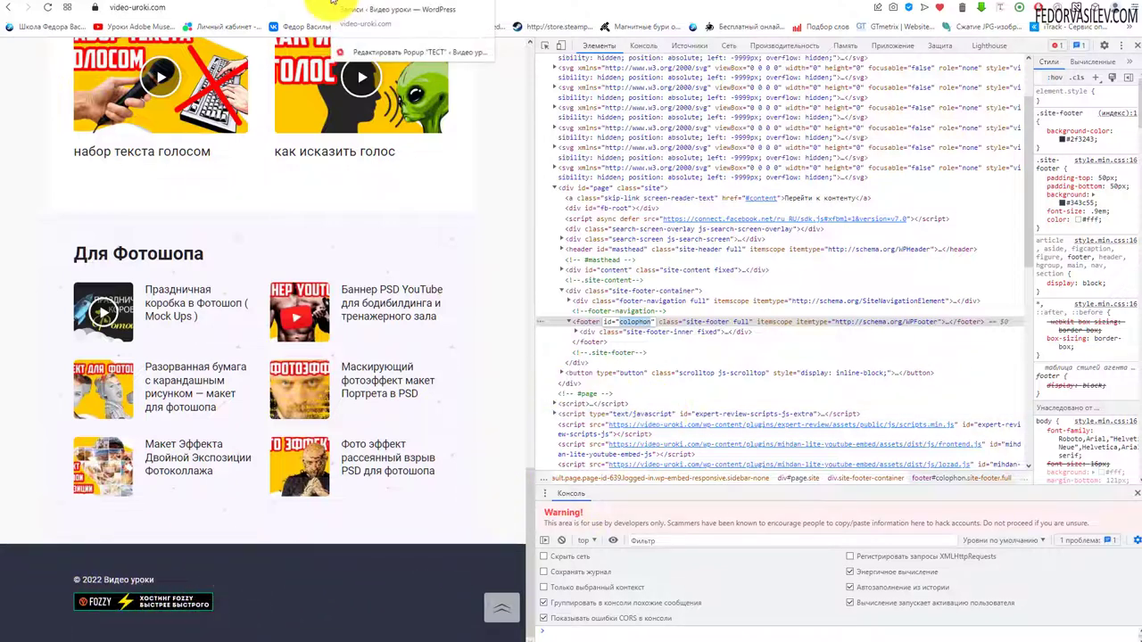
- Set the target of Показать по скроллу до элемента to #colophon in the popup's output rules, and update the popup
{"action": "left_click", "coordinate": [324, 6]}
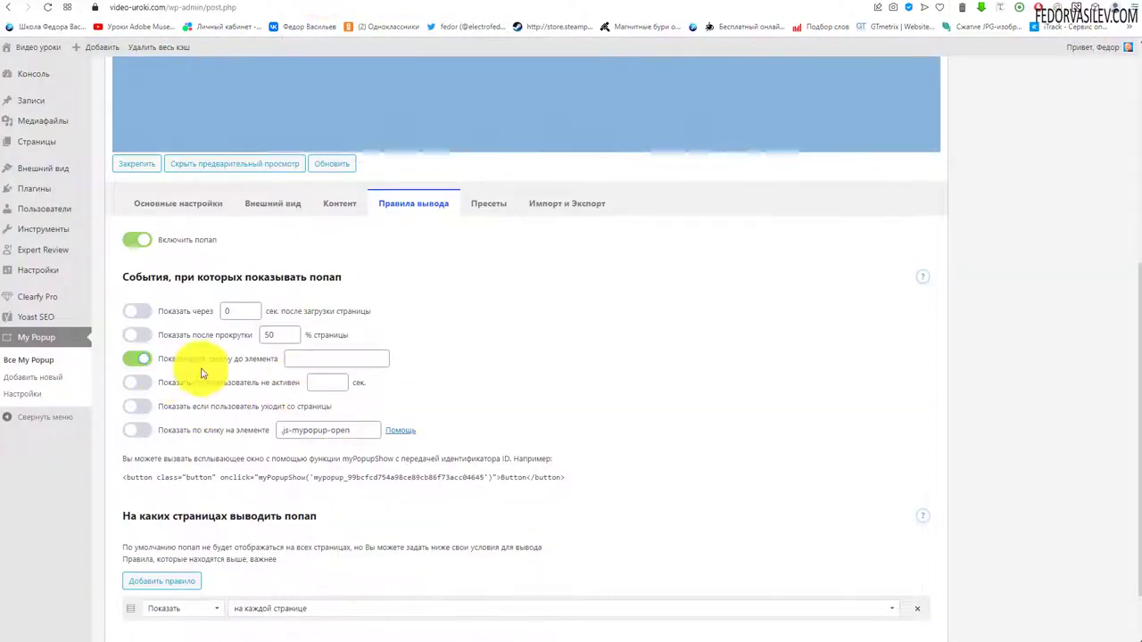
{"action": "right_click", "coordinate": [314, 359]}
{"action": "left_click", "coordinate": [333, 443]}
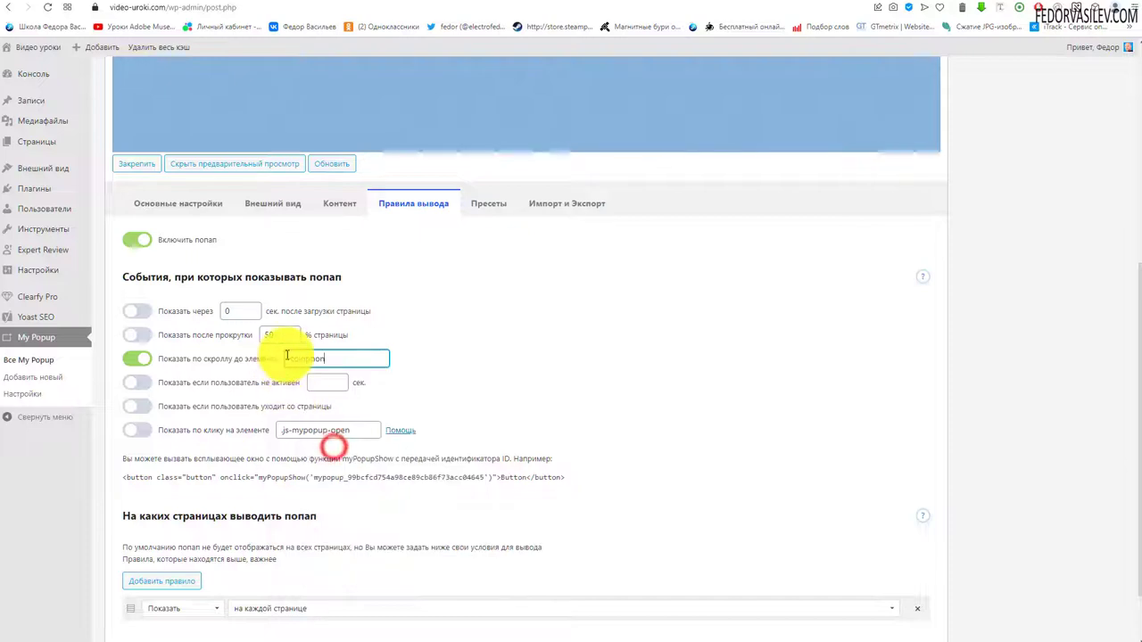
{"action": "left_click", "coordinate": [286, 357]}
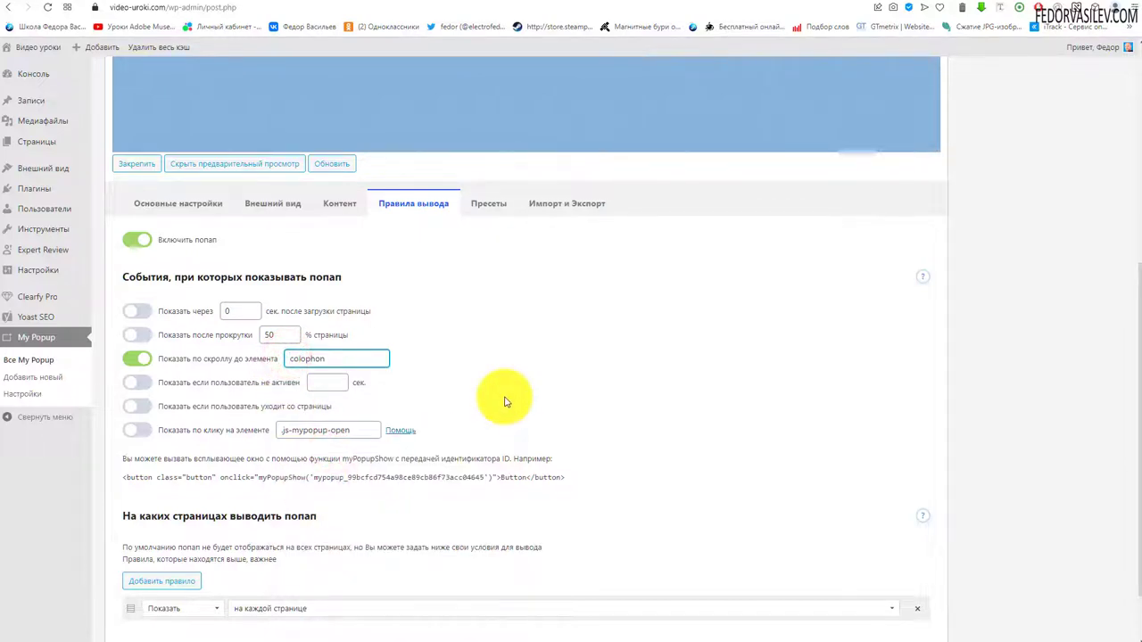
{"action": "triple_click", "coordinate": [356, 359]}
{"action": "left_click", "coordinate": [653, 396]}
{"action": "scroll", "coordinate": [611, 390], "scroll_direction": "down", "scroll_amount": 1}
{"action": "scroll", "coordinate": [612, 396], "scroll_direction": "up", "scroll_amount": 6}
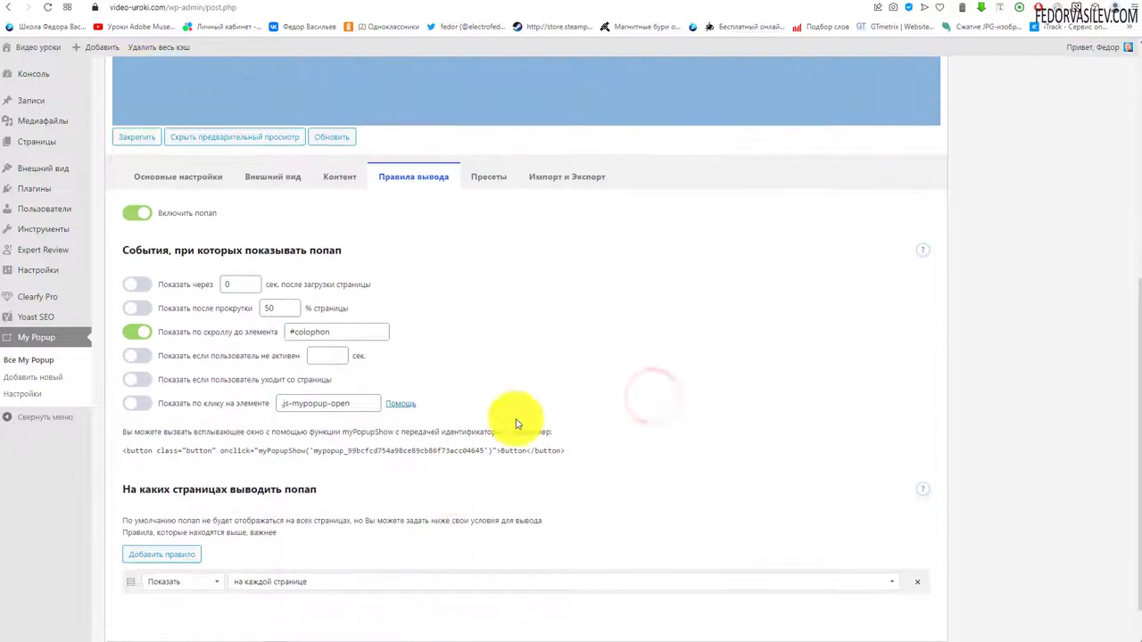
{"action": "left_click", "coordinate": [1079, 250]}
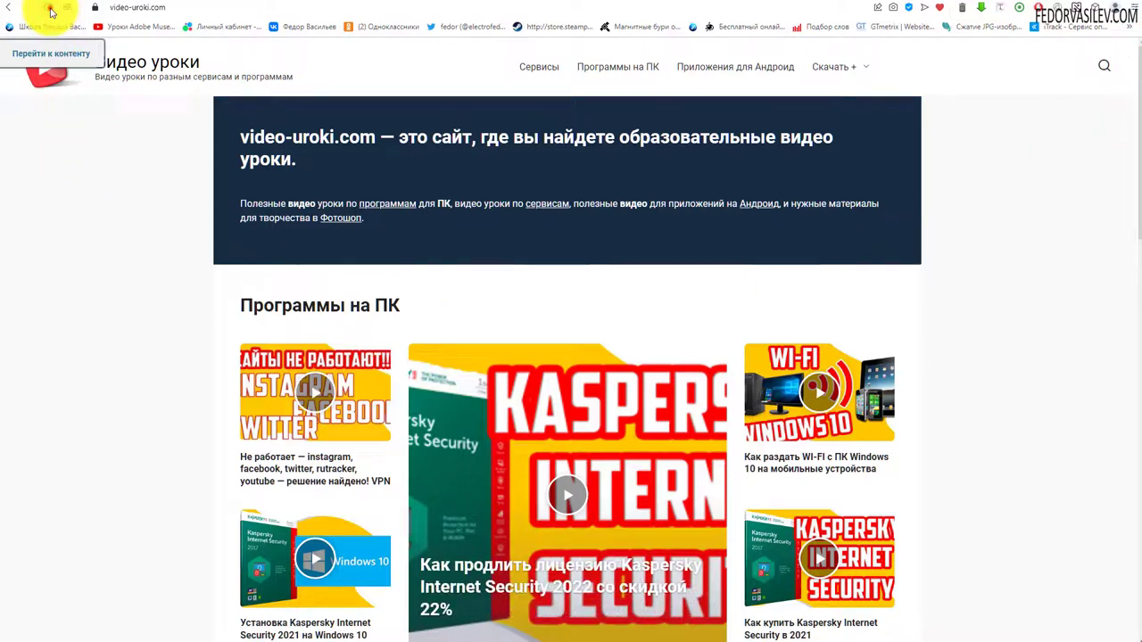
- Reload the site's home page and scroll down to the footer to test the popup, closing it when done
{"action": "left_click", "coordinate": [48, 7]}
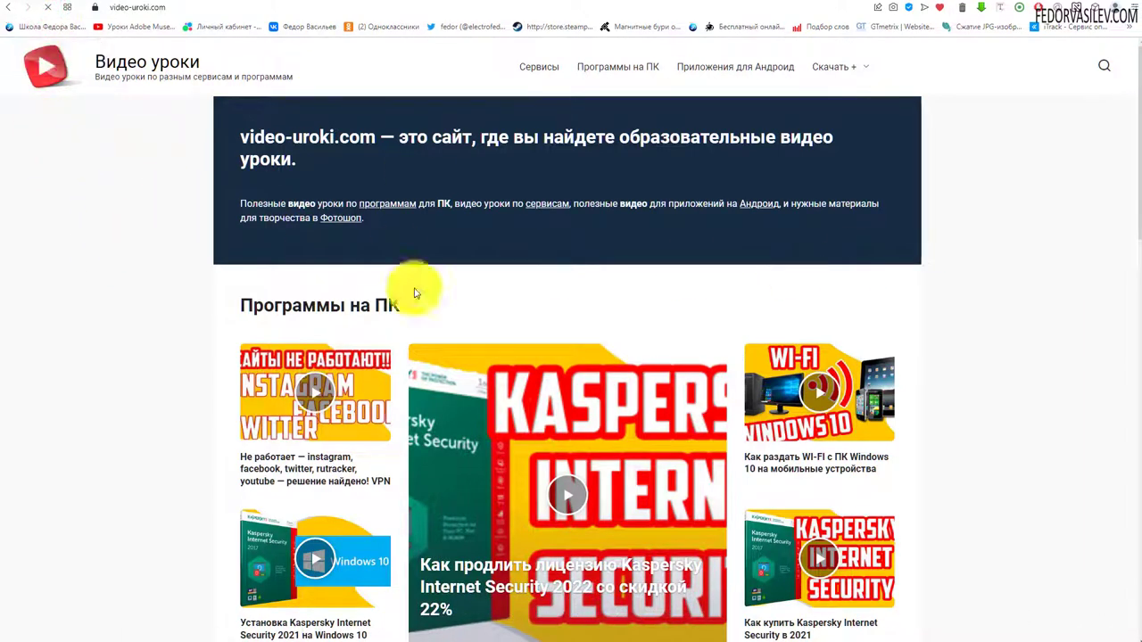
{"action": "scroll", "coordinate": [254, 285], "scroll_direction": "down", "scroll_amount": 10}
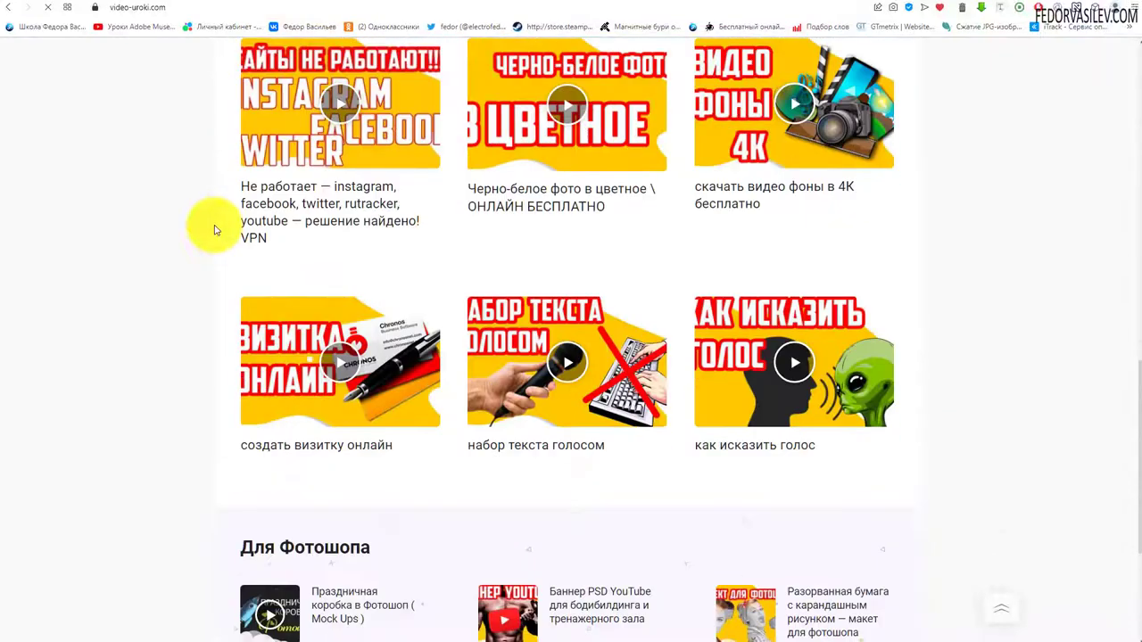
{"action": "scroll", "coordinate": [214, 230], "scroll_direction": "down", "scroll_amount": 3}
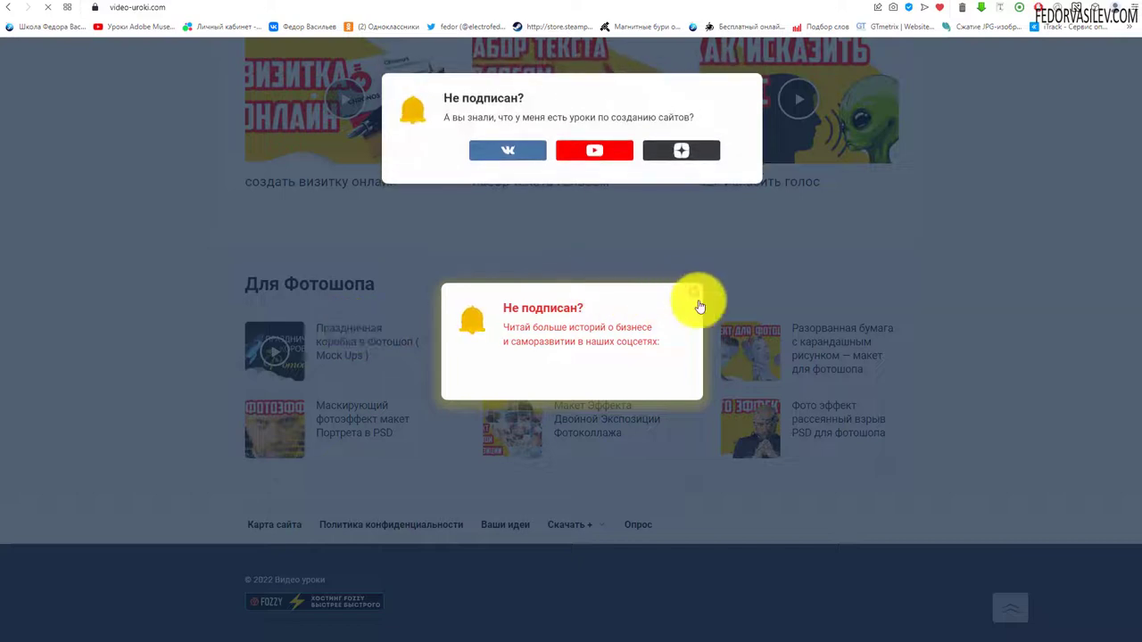
{"action": "left_click", "coordinate": [696, 298]}
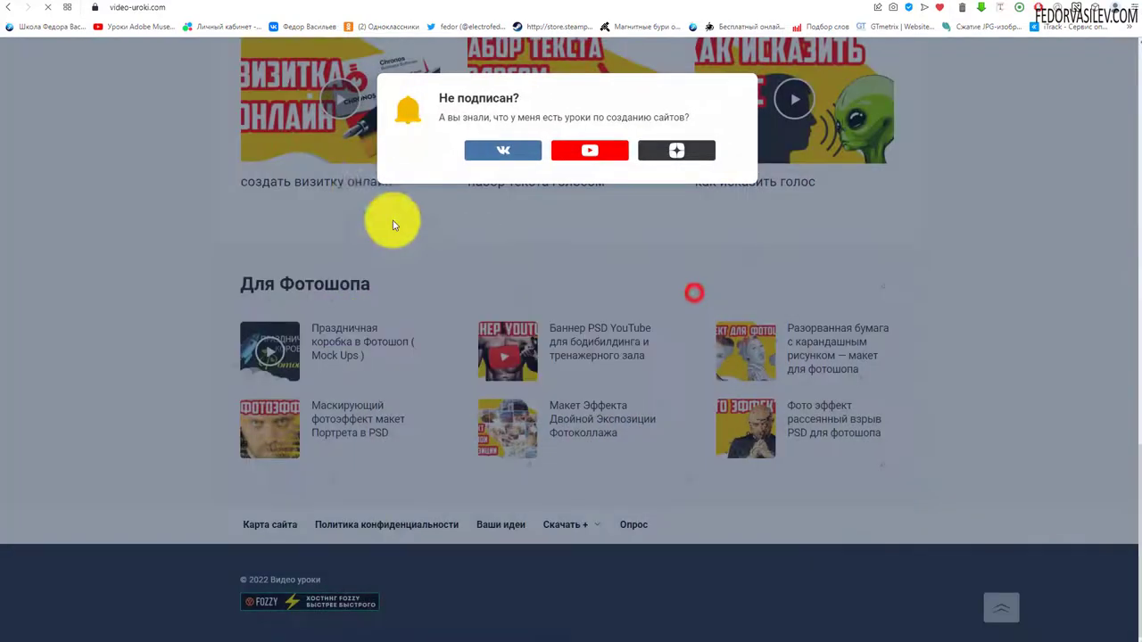
- Return to the ТЕСТ popup's output rules and turn off Показать по скроллу до элемента
{"action": "left_click", "coordinate": [343, 5]}
{"action": "left_click", "coordinate": [332, 3]}
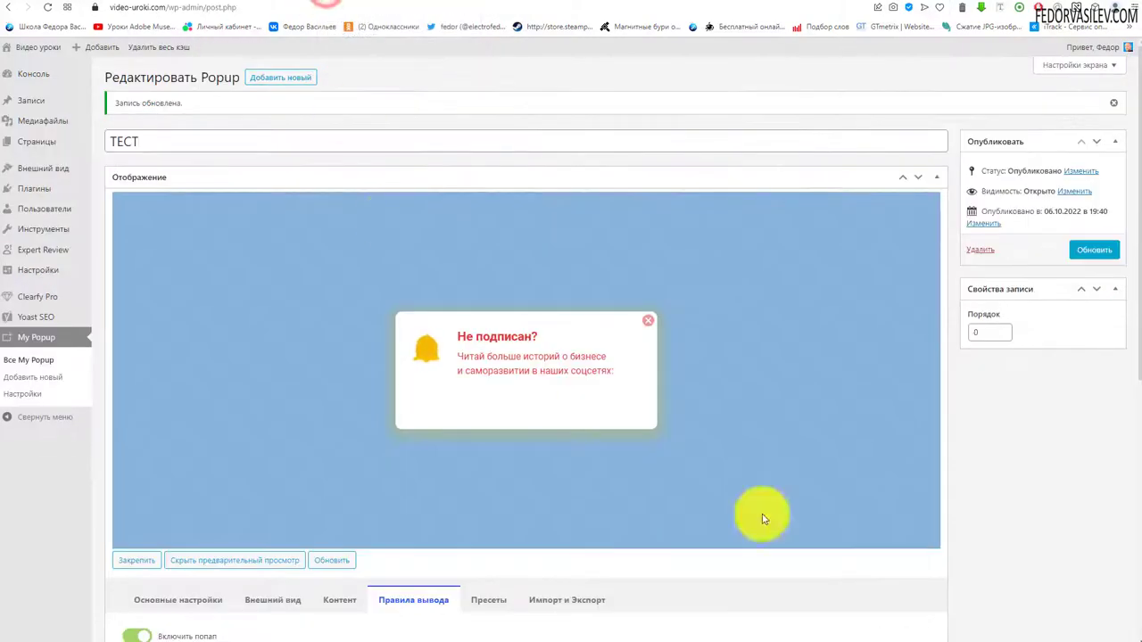
{"action": "scroll", "coordinate": [178, 288], "scroll_direction": "down", "scroll_amount": 5}
{"action": "left_click", "coordinate": [134, 286]}
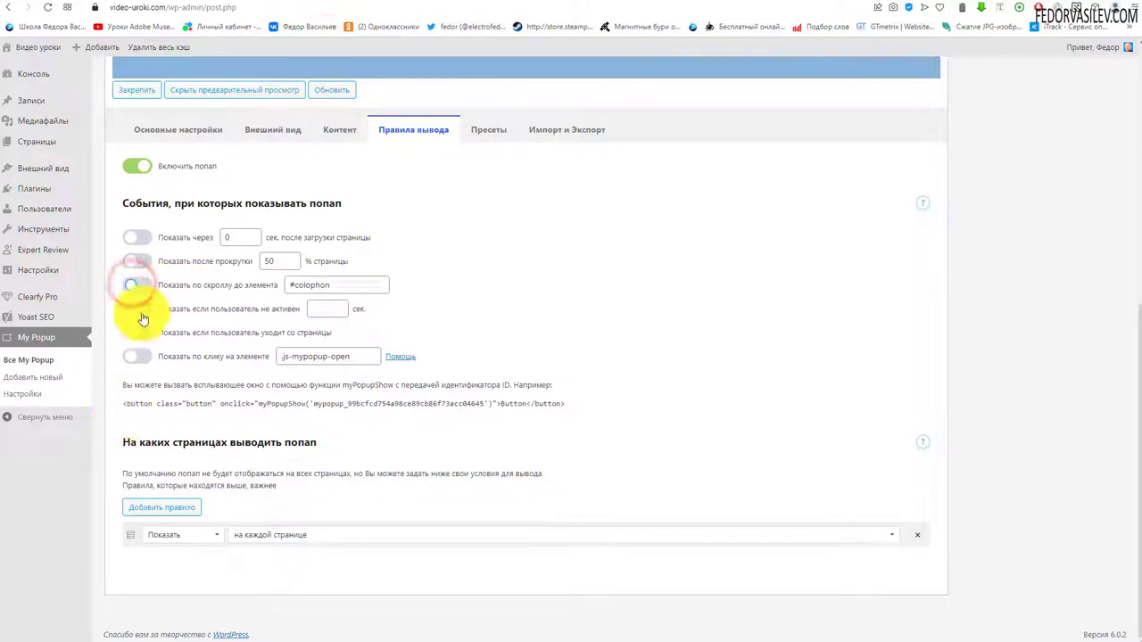
- Try the triggers Показать если пользователь не активен and Показать если пользователь уходит со страницы in turn, turning each off again
{"action": "left_click", "coordinate": [319, 310]}
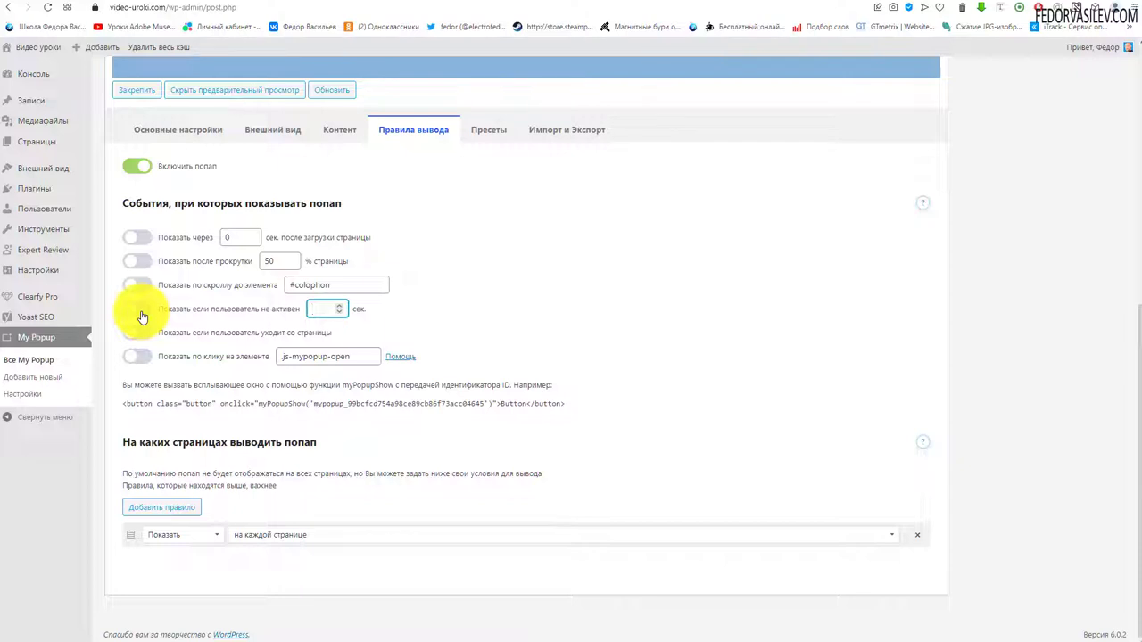
{"action": "left_click", "coordinate": [140, 309]}
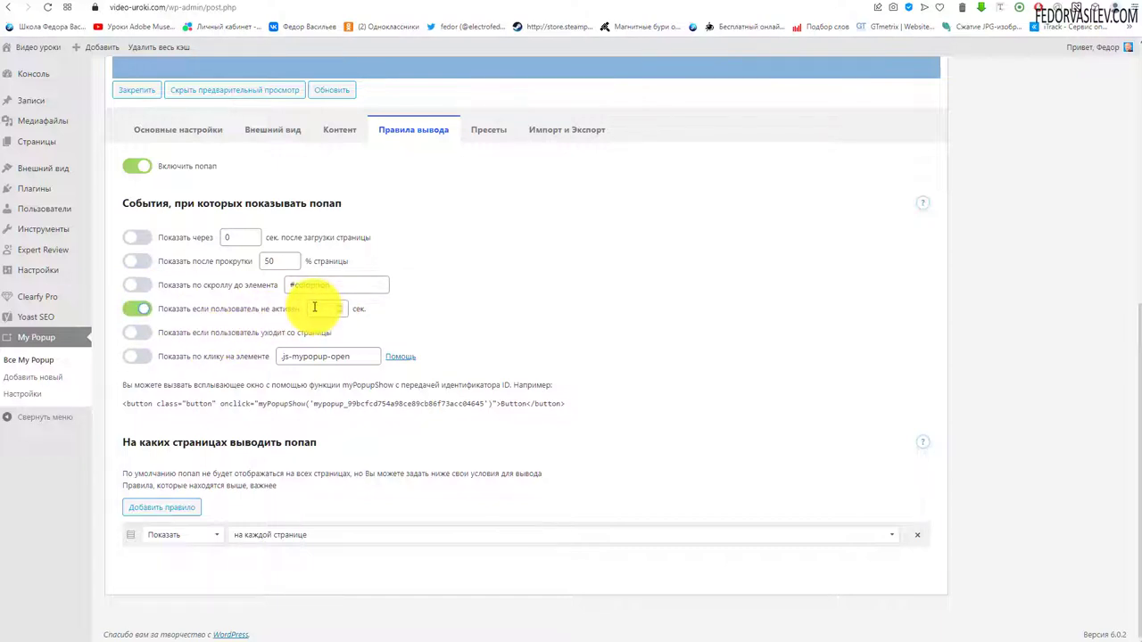
{"action": "left_click", "coordinate": [137, 308]}
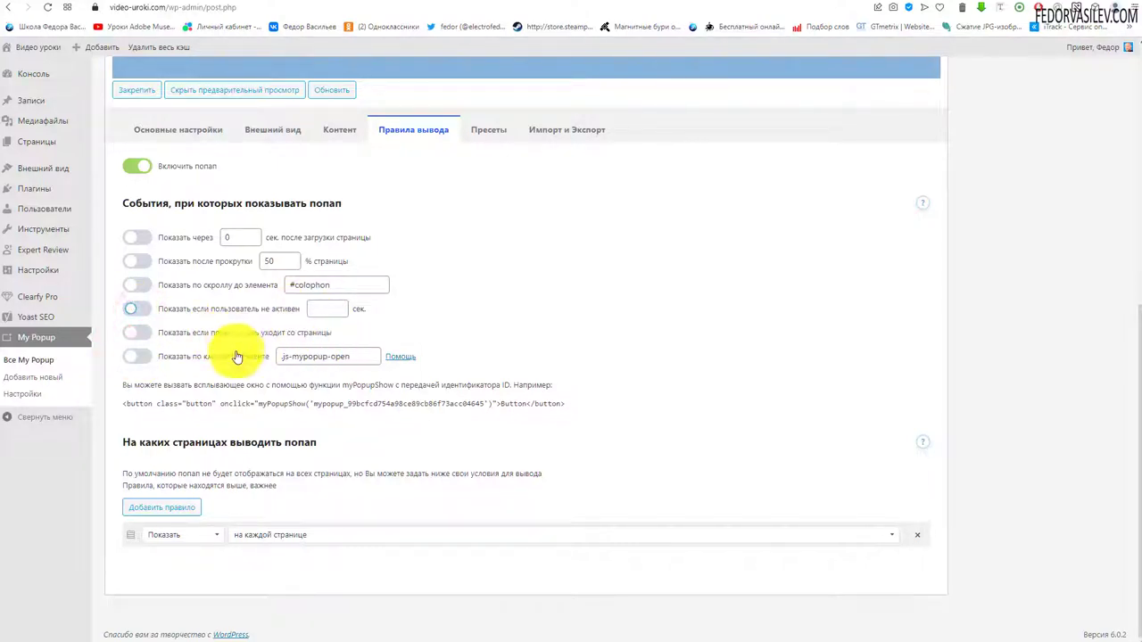
{"action": "left_click", "coordinate": [138, 336]}
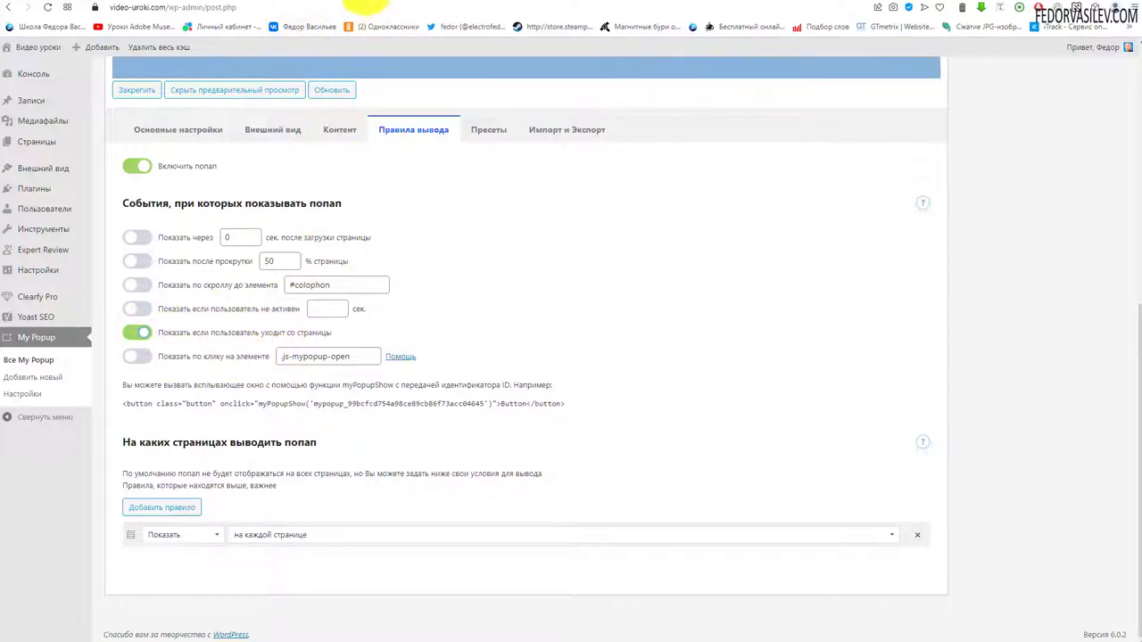
{"action": "left_click", "coordinate": [397, 9]}
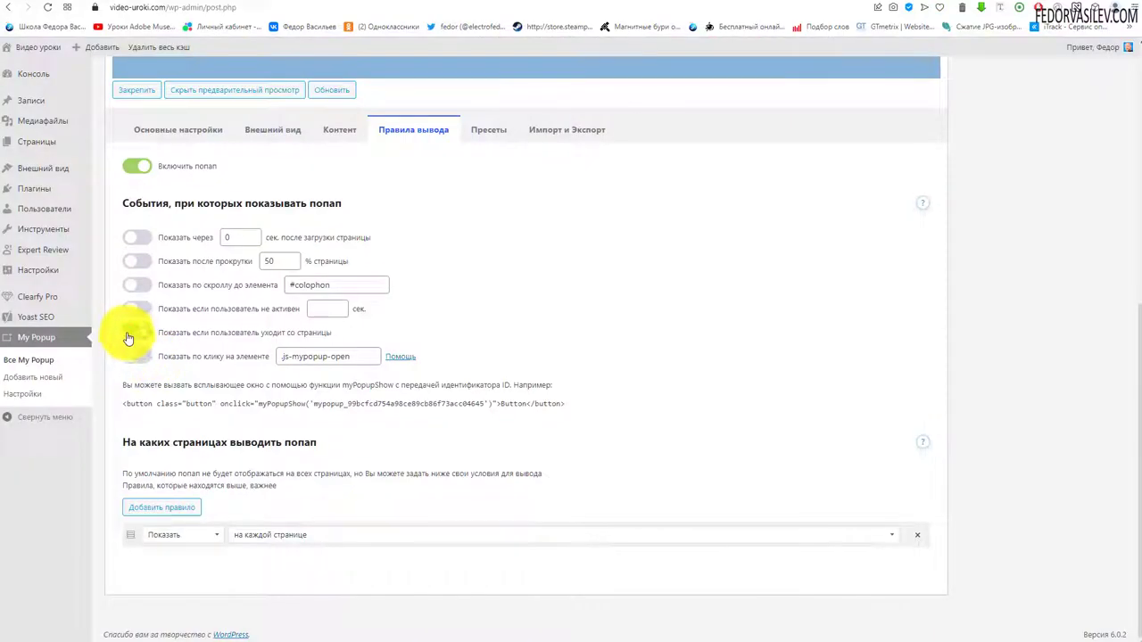
{"action": "left_click", "coordinate": [130, 334]}
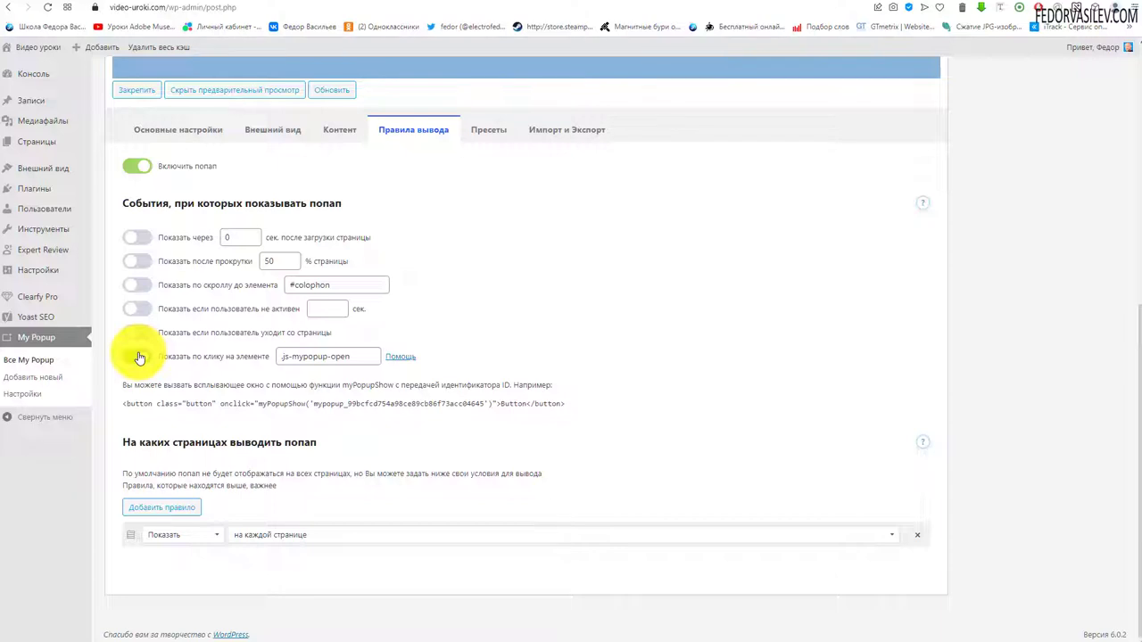
- Enable the trigger Показать по клику на элементе, keeping .js-mypopup-open as its selector
{"action": "left_click", "coordinate": [139, 357]}
{"action": "left_click_drag", "start_coordinate": [348, 354], "coordinate": [294, 375]}
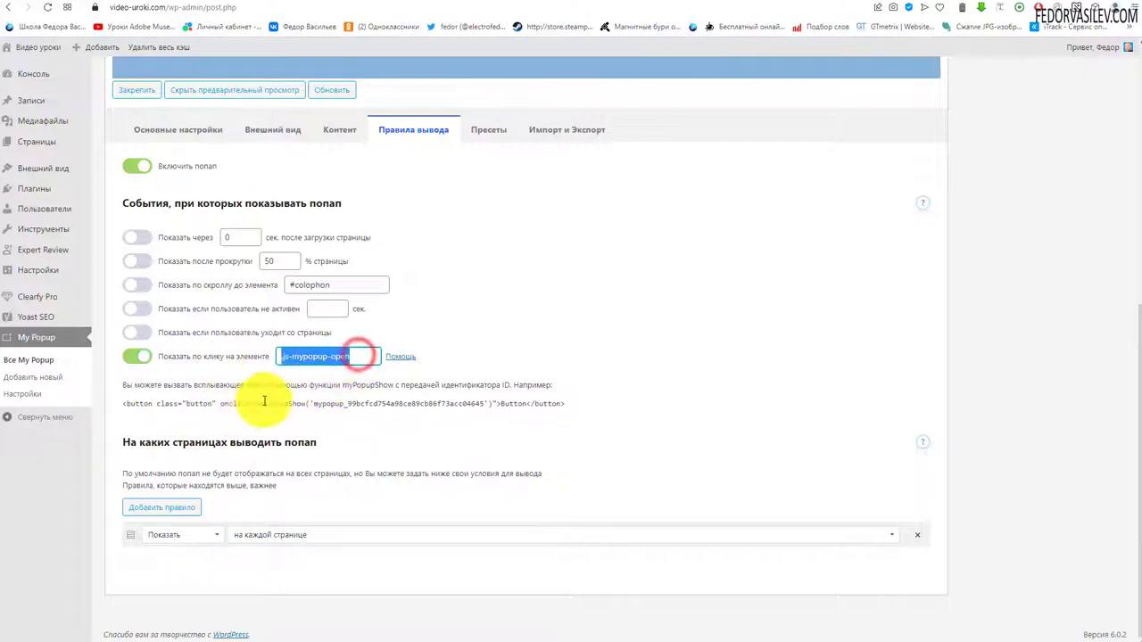
{"action": "left_click", "coordinate": [301, 361]}
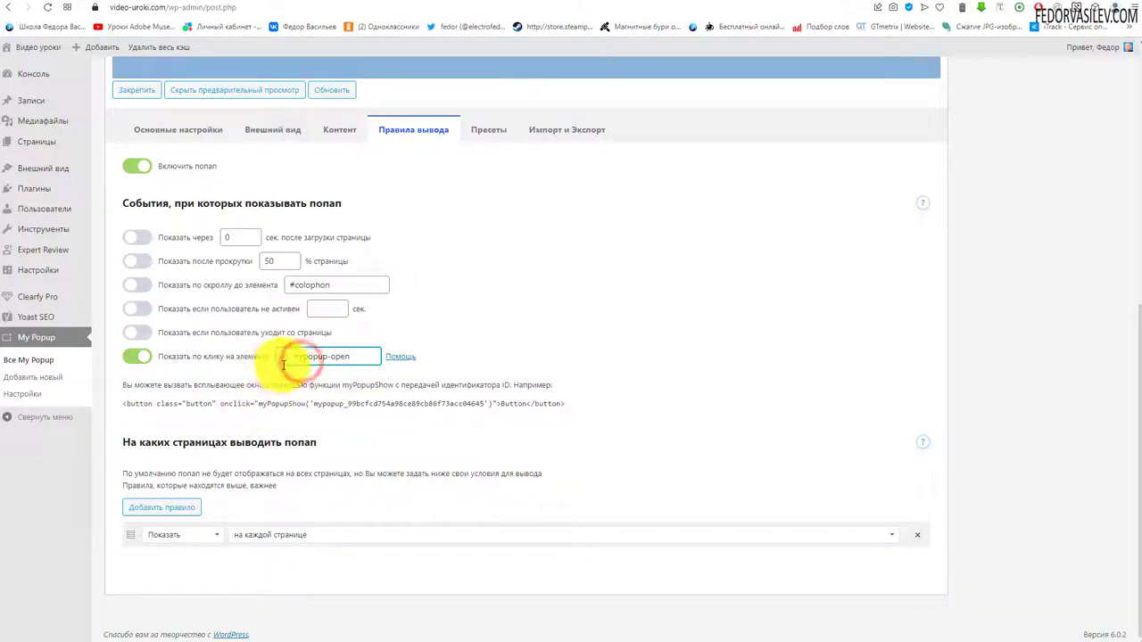
{"action": "left_click_drag", "start_coordinate": [358, 359], "coordinate": [296, 362]}
{"action": "left_click", "coordinate": [295, 357]}
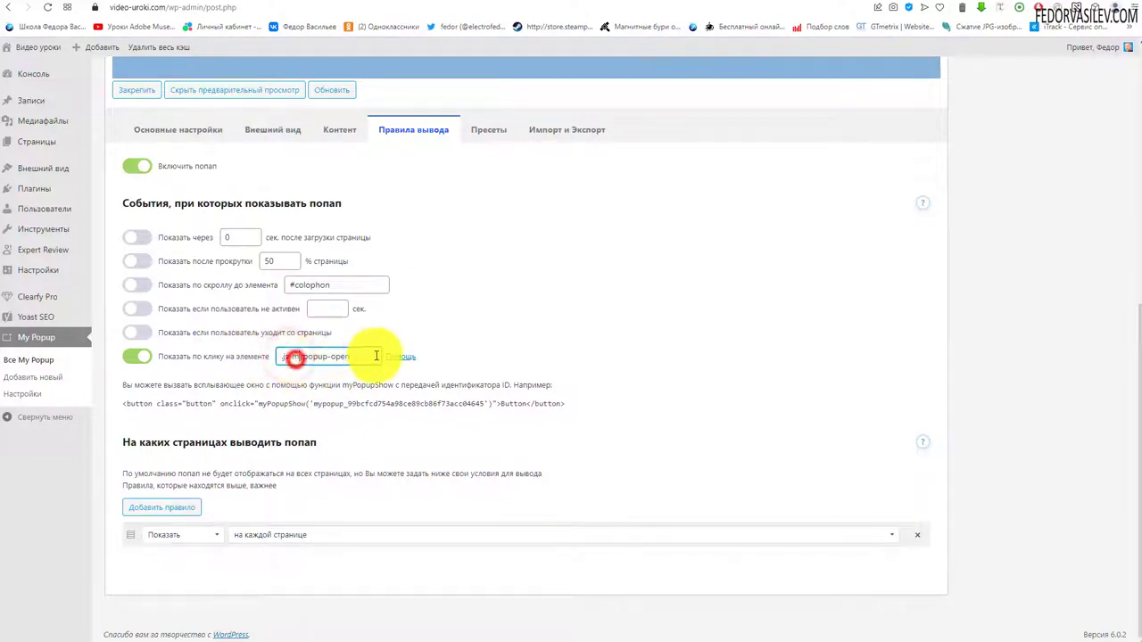
{"action": "left_click_drag", "start_coordinate": [375, 357], "coordinate": [209, 359]}
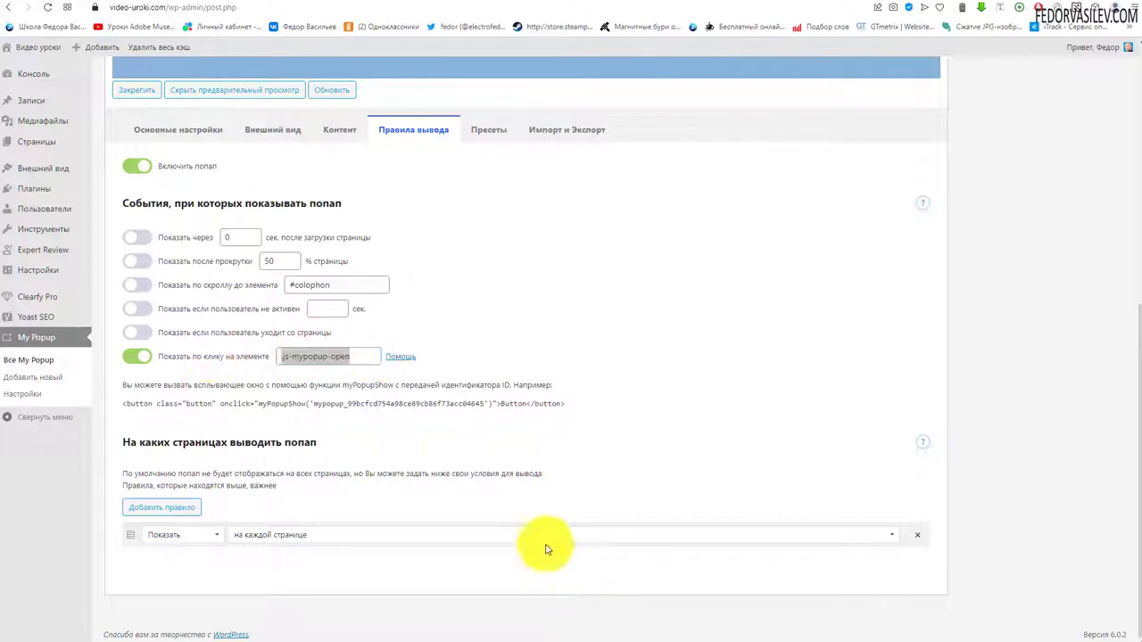
{"action": "left_click", "coordinate": [340, 355]}
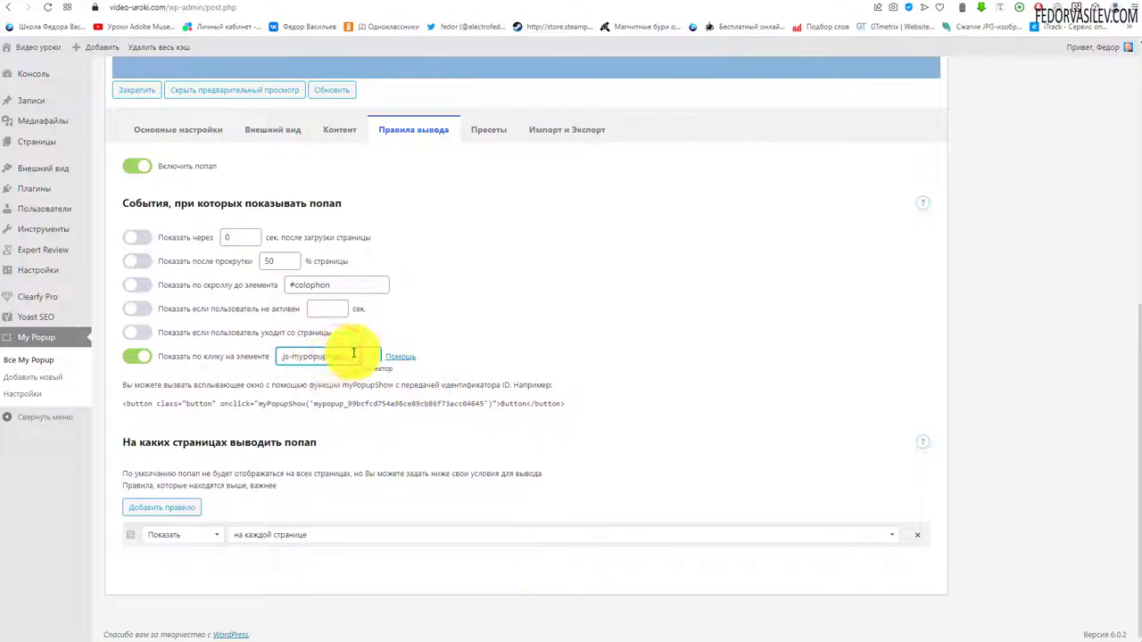
{"action": "left_click_drag", "start_coordinate": [352, 355], "coordinate": [279, 364]}
{"action": "left_click", "coordinate": [139, 356]}
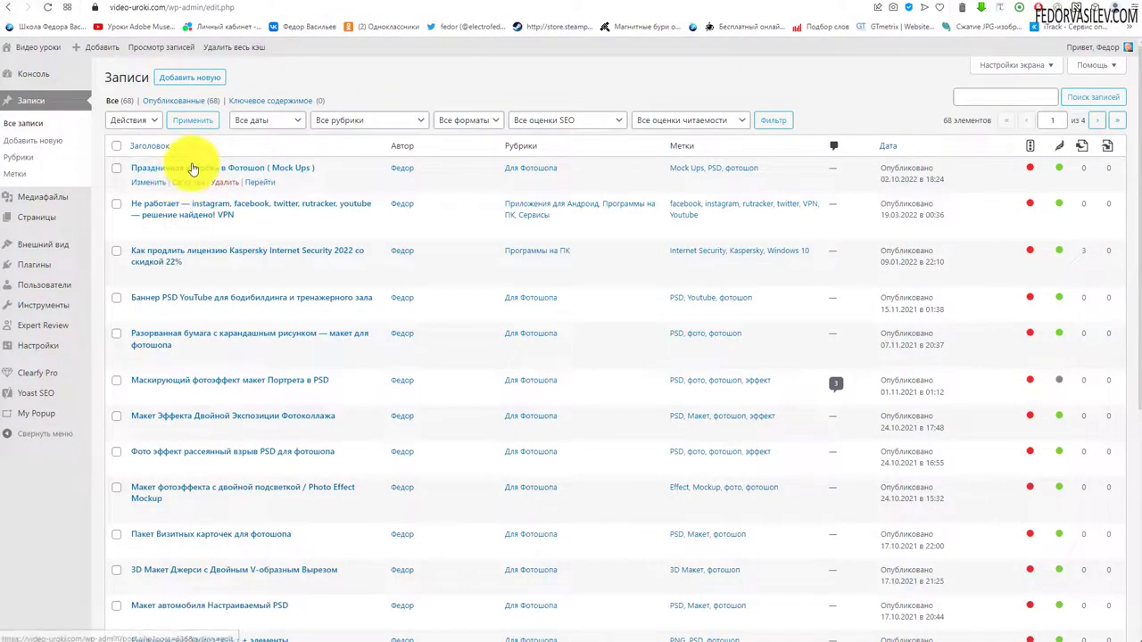
- Open the post Праздничная коробка в Фотошоп ( Mock Ups ) for editing and check the additional CSS class of its download button
{"action": "left_click", "coordinate": [191, 170]}
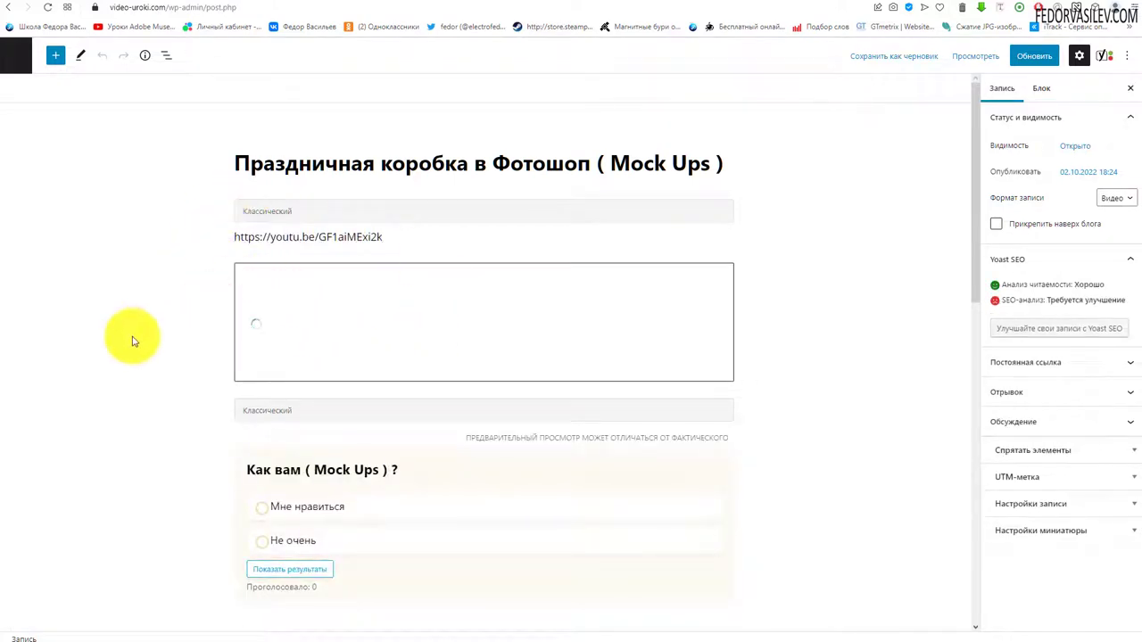
{"action": "scroll", "coordinate": [739, 392], "scroll_direction": "down", "scroll_amount": 3}
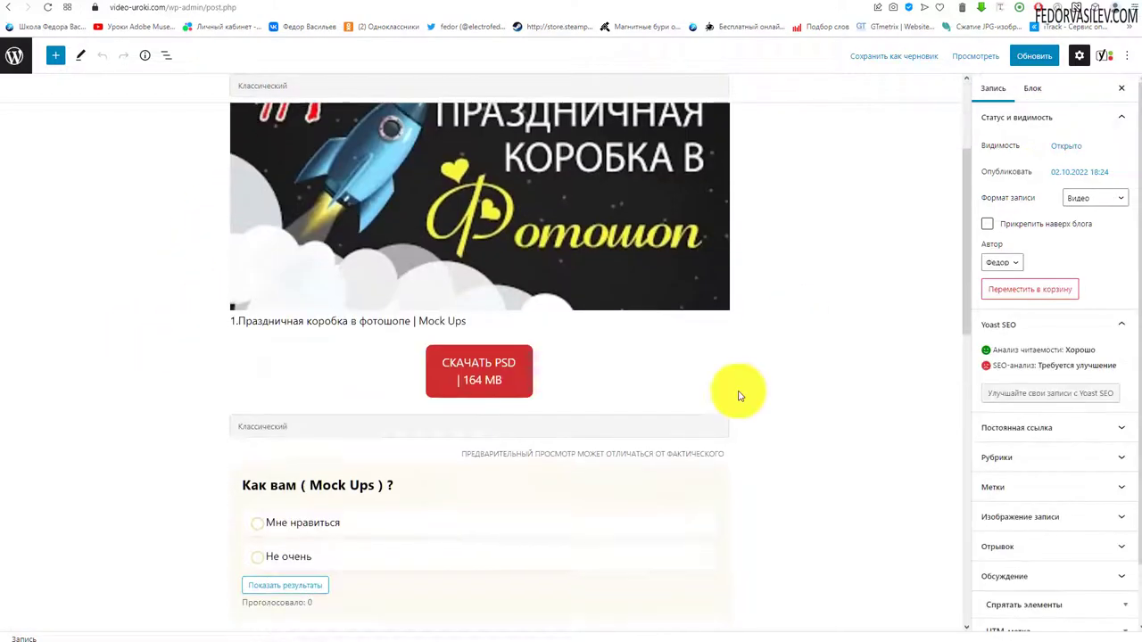
{"action": "left_click", "coordinate": [436, 376]}
{"action": "left_click", "coordinate": [437, 375]}
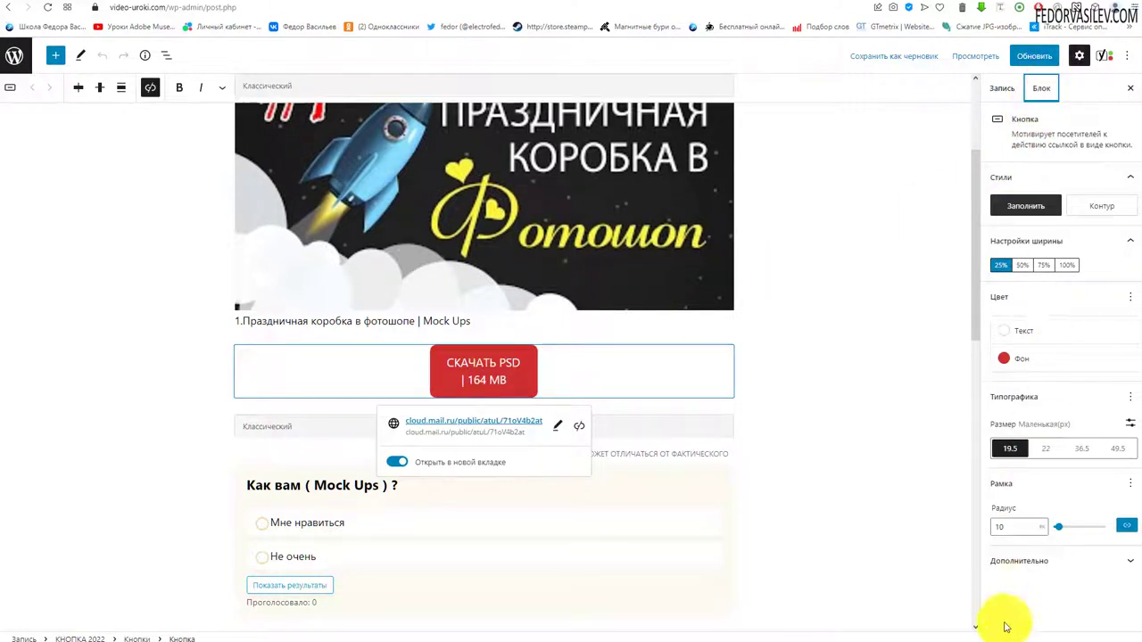
{"action": "left_click", "coordinate": [1017, 561]}
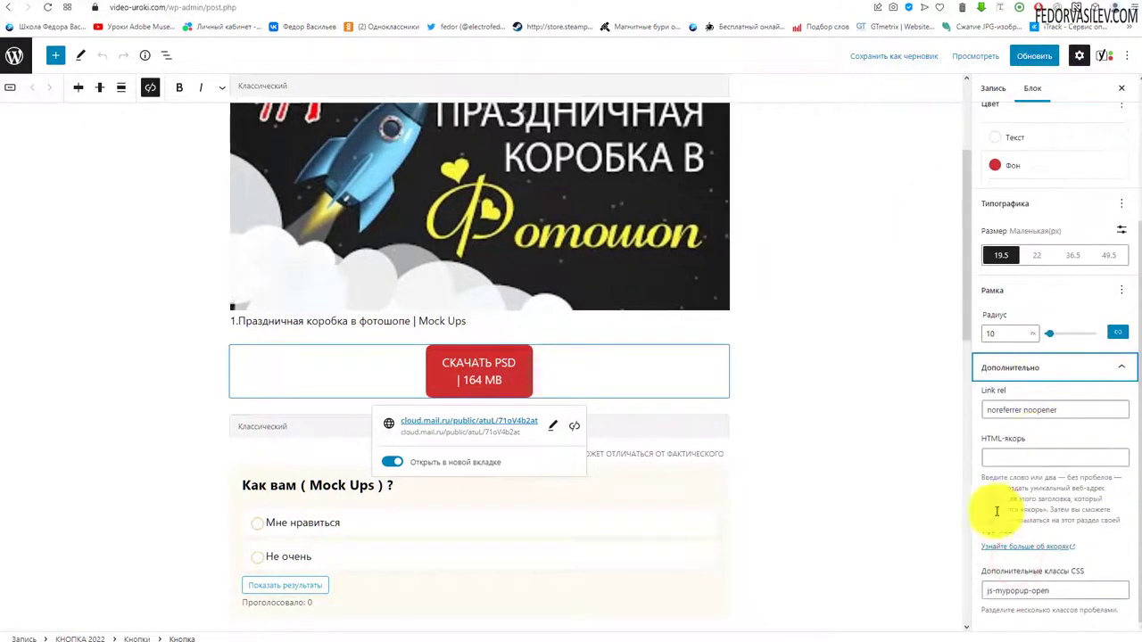
{"action": "left_click", "coordinate": [1006, 589]}
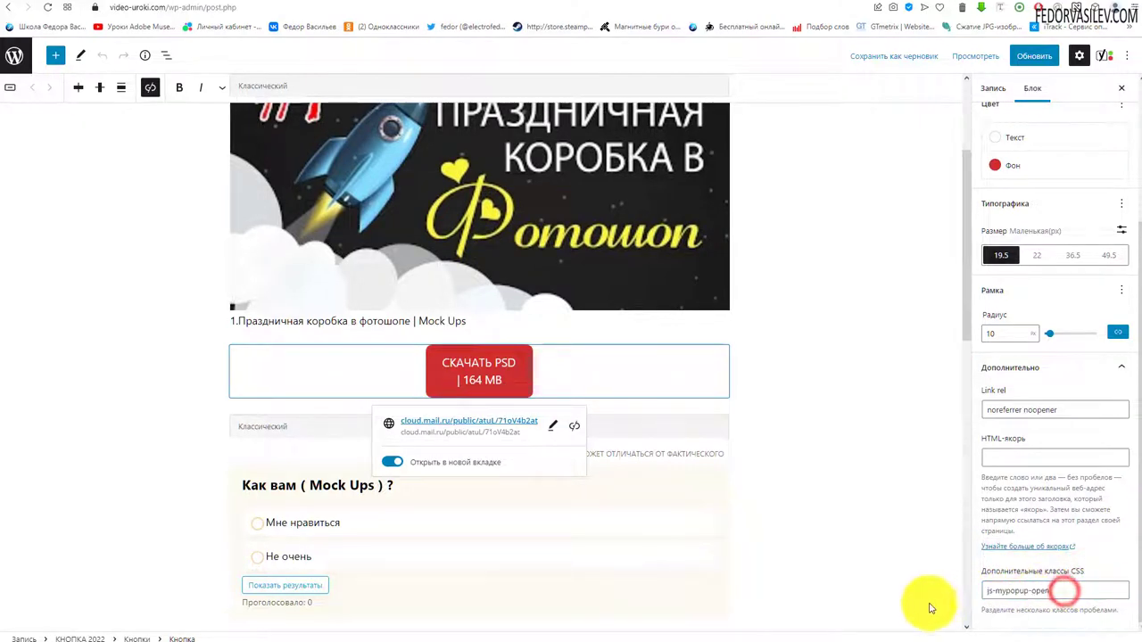
{"action": "left_click_drag", "start_coordinate": [1057, 591], "coordinate": [978, 596]}
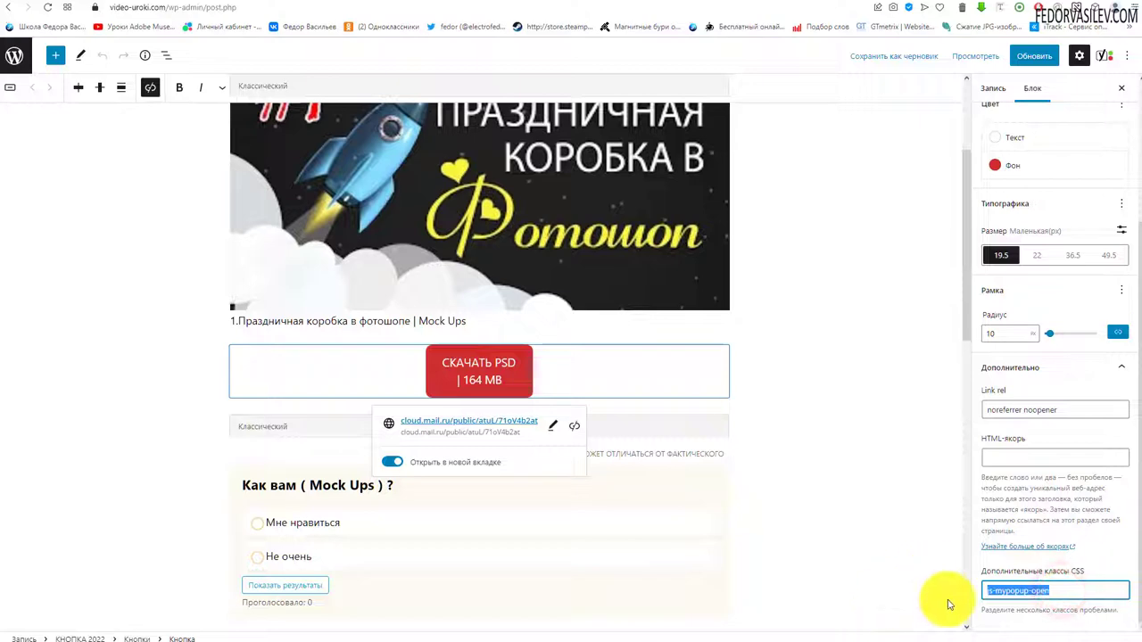
- Compare the click selector in the popup's output rules with the CSS class on the post's download button
{"action": "left_click", "coordinate": [330, 1]}
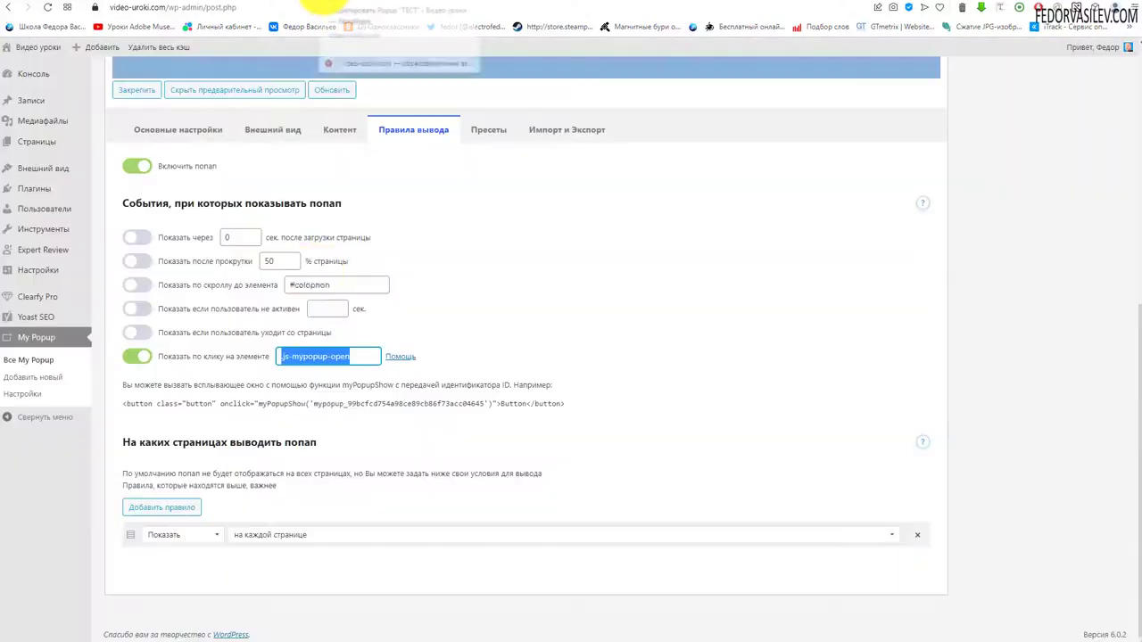
{"action": "left_click", "coordinate": [336, 358]}
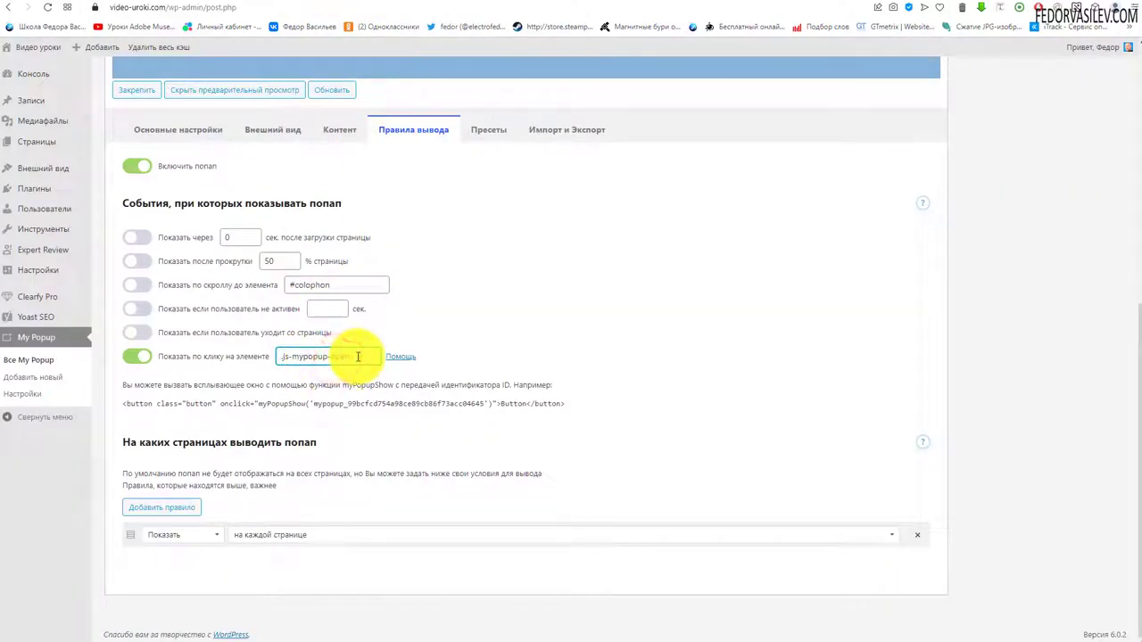
{"action": "left_click_drag", "start_coordinate": [357, 357], "coordinate": [285, 358]}
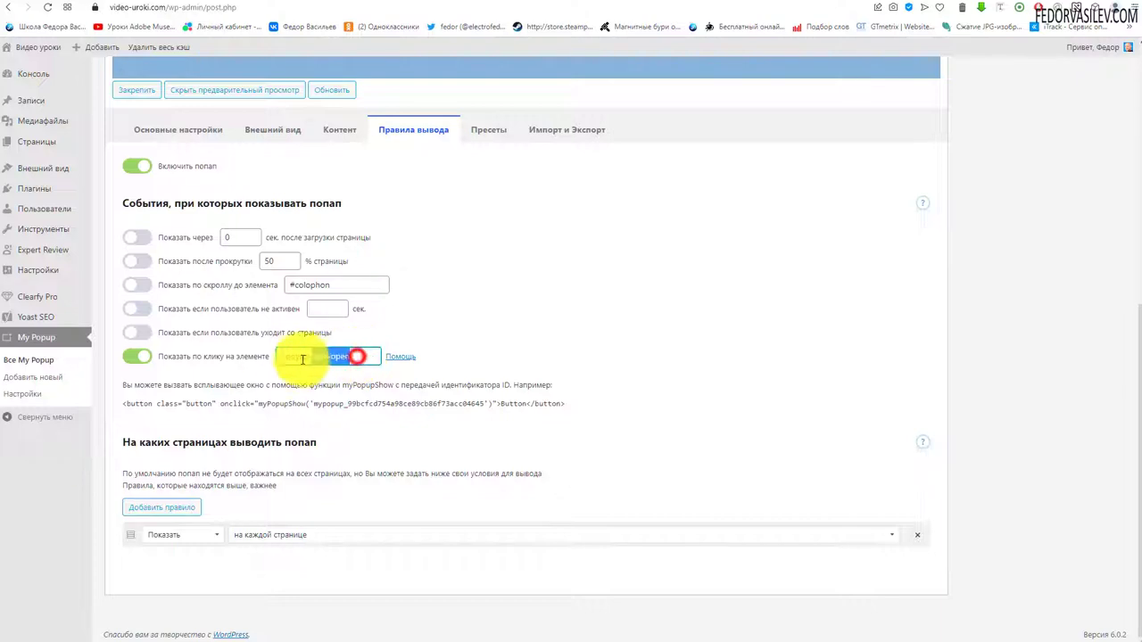
{"action": "left_click", "coordinate": [366, 2]}
{"action": "left_click", "coordinate": [990, 591]}
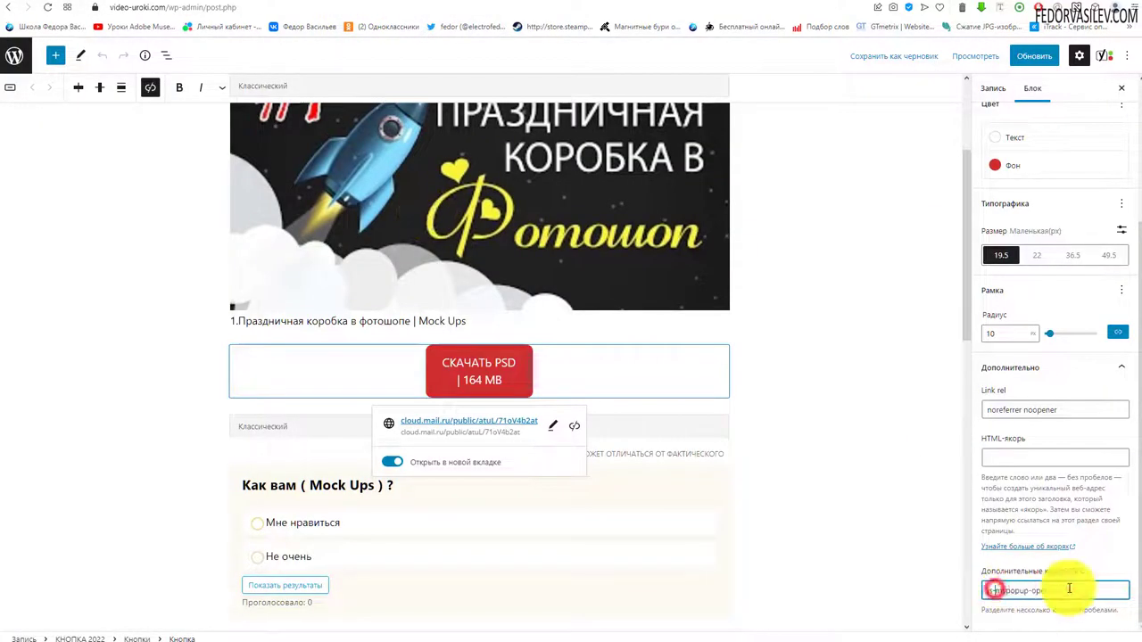
{"action": "left_click_drag", "start_coordinate": [1068, 589], "coordinate": [952, 588]}
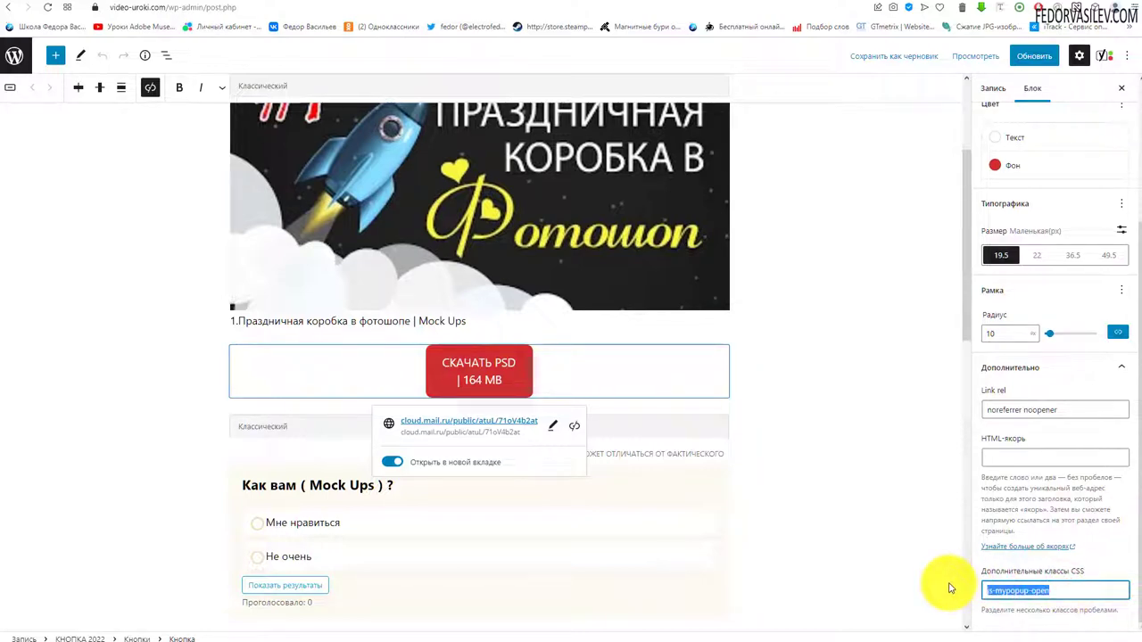
- Update the post and test the СКАЧАТЬ PSD | 164 MB button on its public page
{"action": "left_click", "coordinate": [1034, 55]}
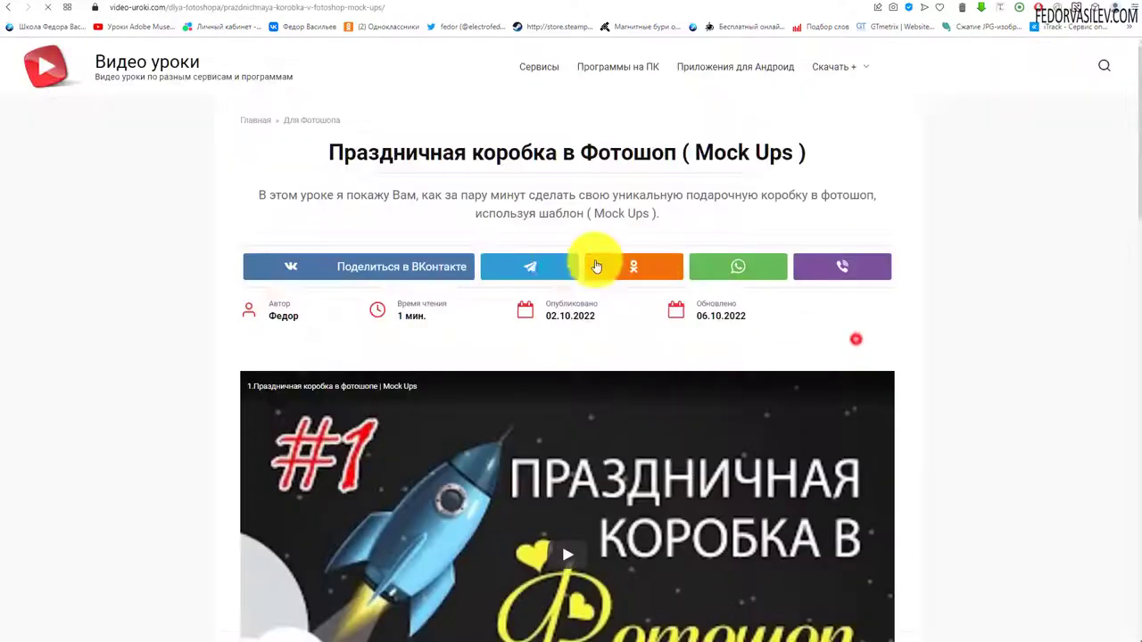
{"action": "scroll", "coordinate": [561, 349], "scroll_direction": "down", "scroll_amount": 5}
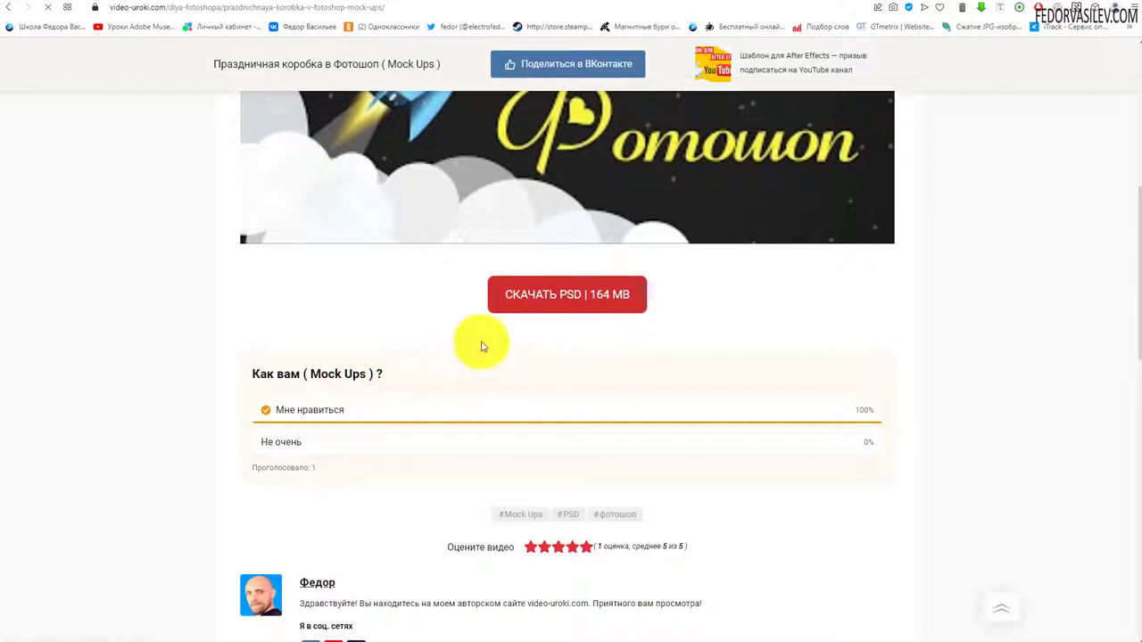
{"action": "left_click", "coordinate": [515, 295]}
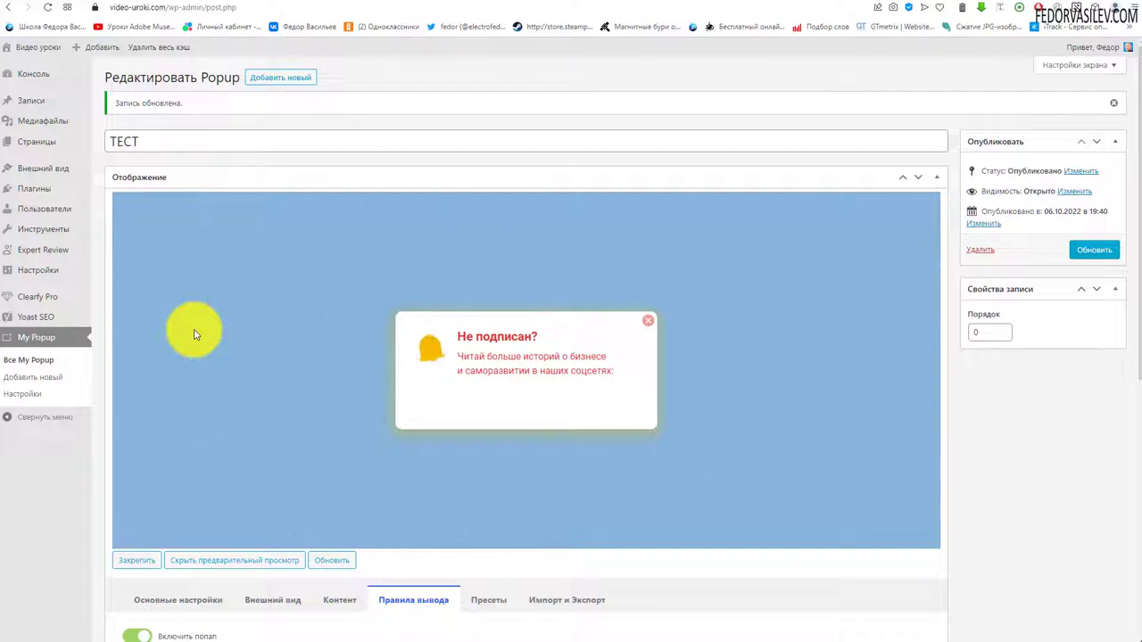
- Open the site's menu editor for Menu 1 and expand the My Popup items that can be added to it
{"action": "mouse_move", "coordinate": [39, 277]}
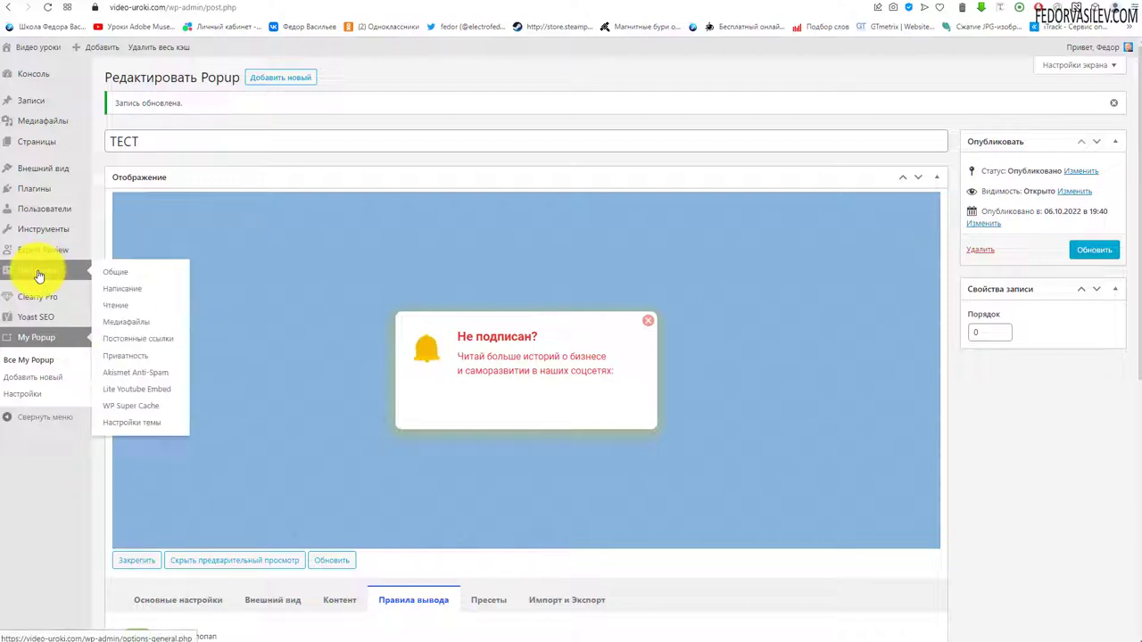
{"action": "mouse_move", "coordinate": [43, 169]}
{"action": "left_click", "coordinate": [117, 217]}
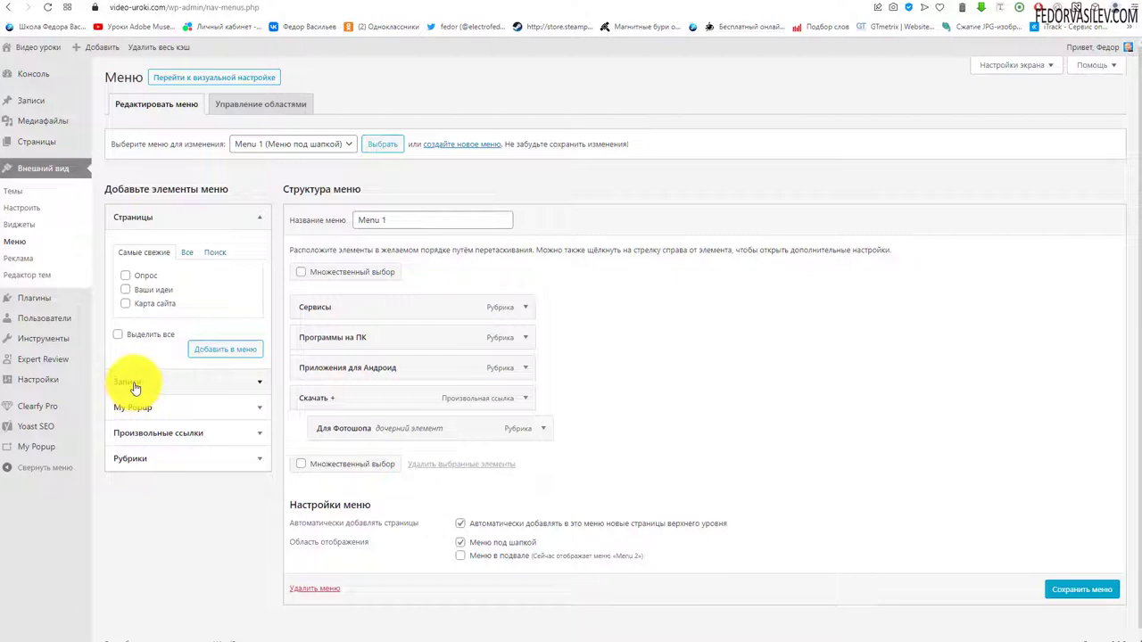
{"action": "left_click", "coordinate": [134, 384]}
{"action": "left_click", "coordinate": [131, 268]}
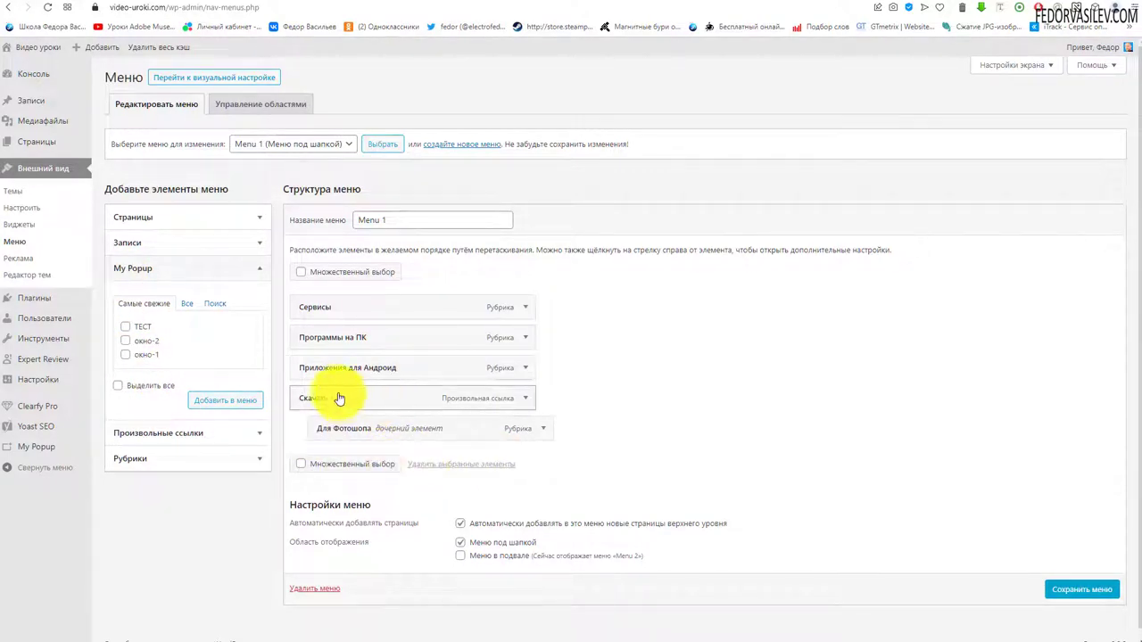
{"action": "left_click", "coordinate": [115, 270]}
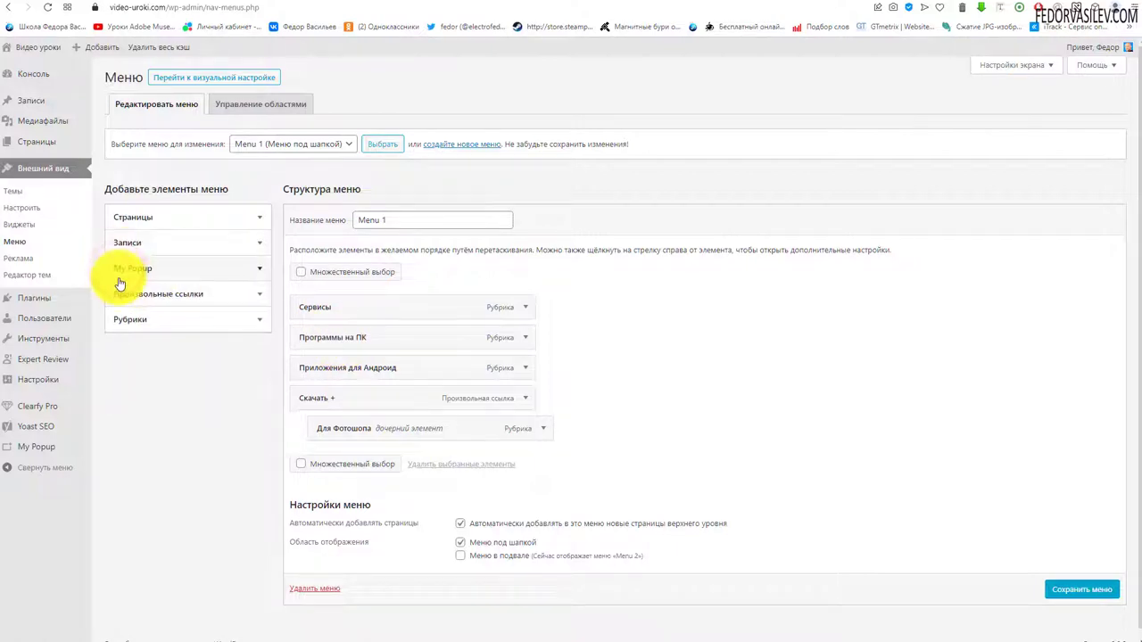
{"action": "left_click", "coordinate": [124, 270]}
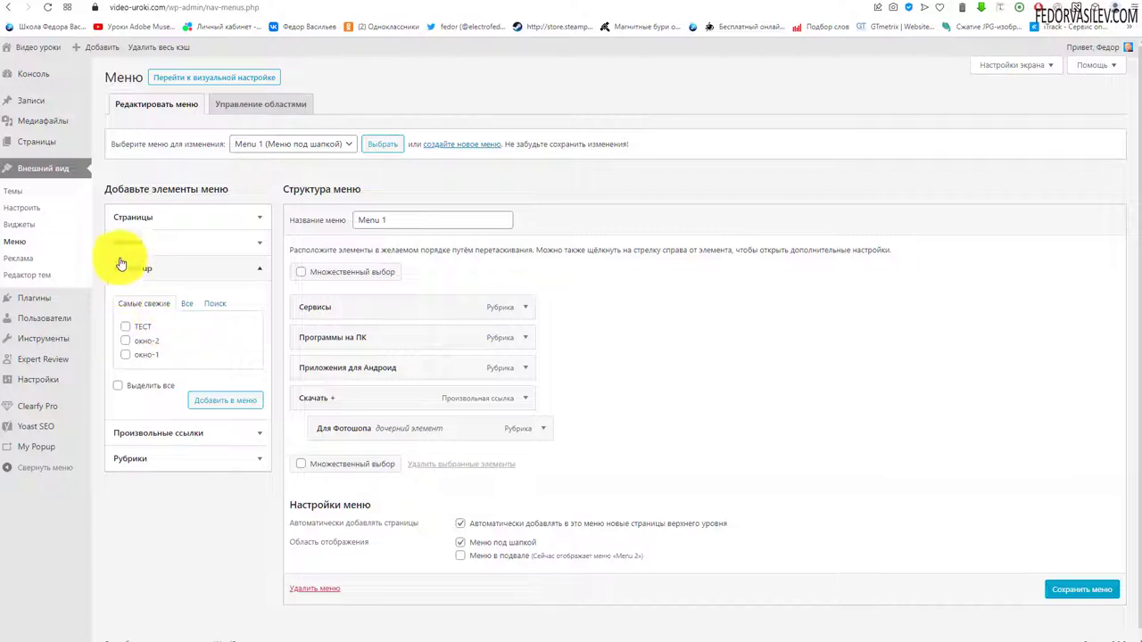
{"action": "left_click", "coordinate": [138, 267]}
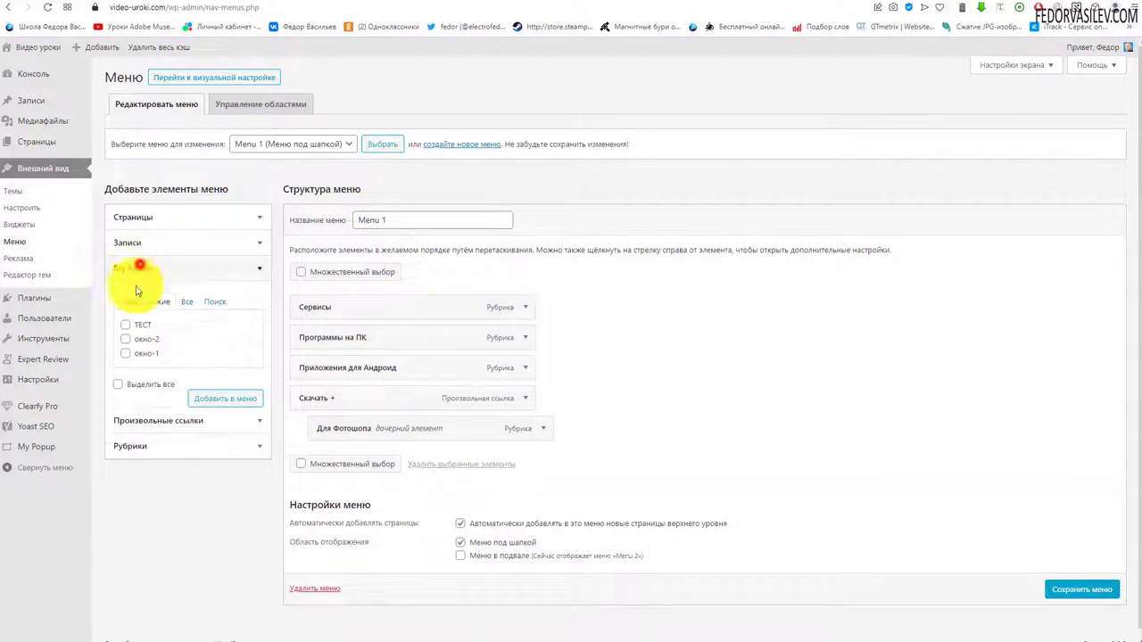
{"action": "left_click", "coordinate": [133, 217]}
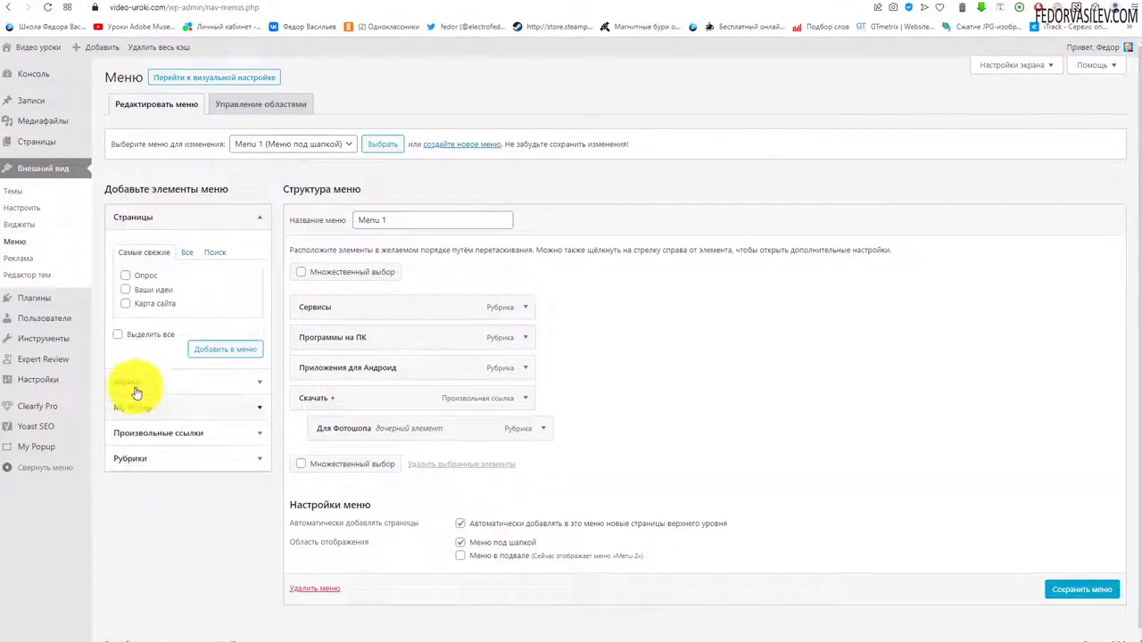
- Add a custom link with the URL # and the link text тест to Menu 1
{"action": "left_click", "coordinate": [152, 434]}
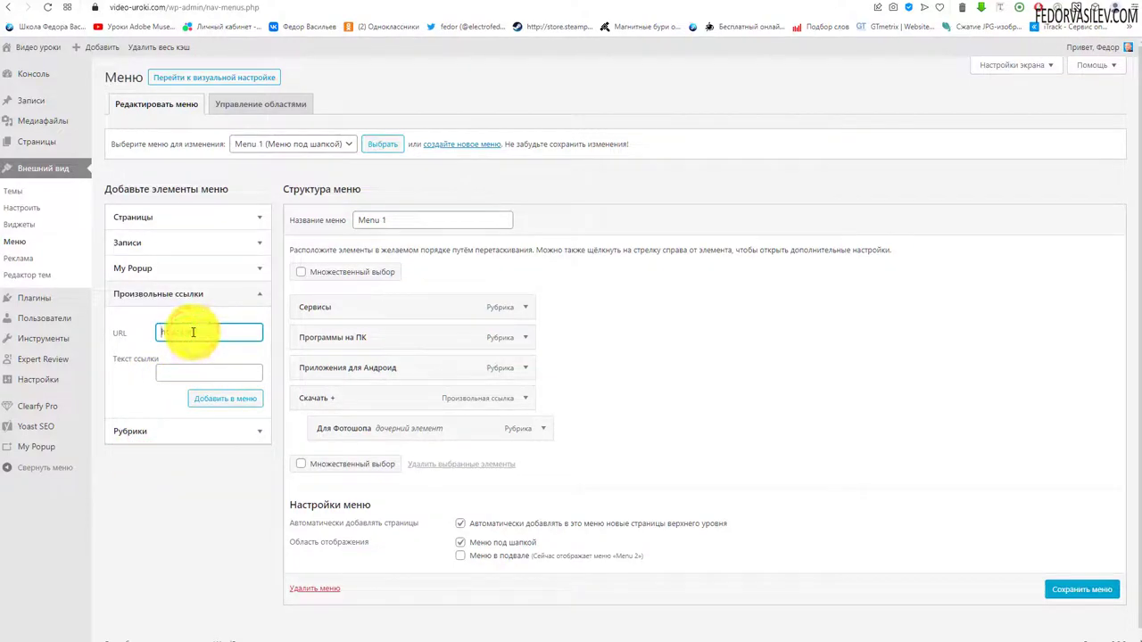
{"action": "left_click", "coordinate": [167, 376]}
{"action": "left_click", "coordinate": [198, 399]}
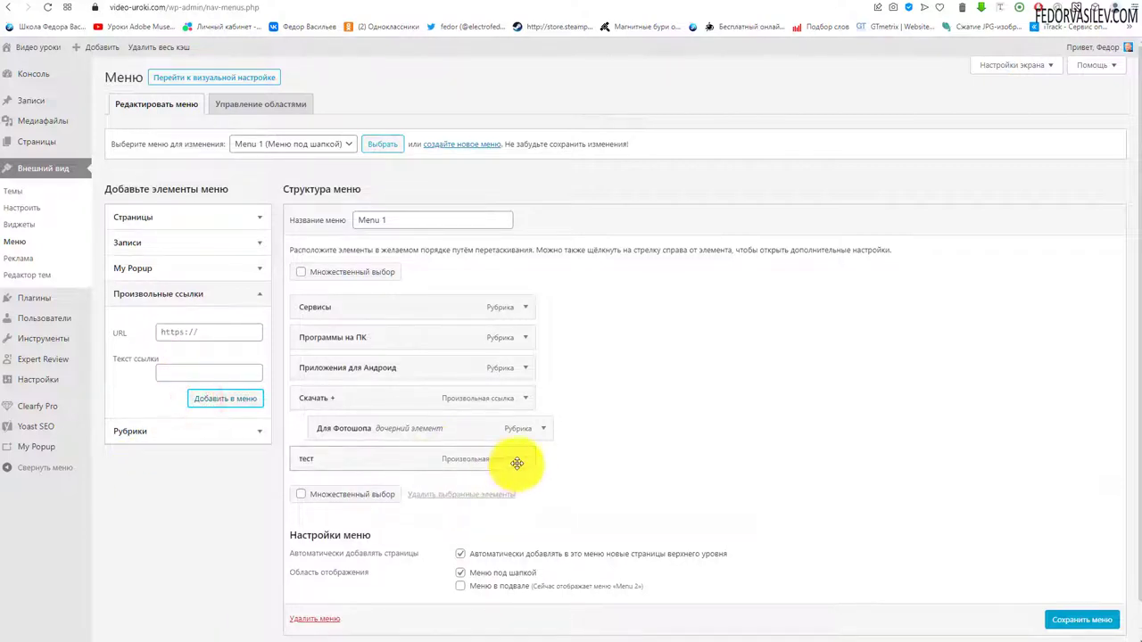
- Expand the тест menu item and enable the CSS classes property for menu items in the screen options
{"action": "left_click", "coordinate": [524, 459]}
{"action": "scroll", "coordinate": [306, 402], "scroll_direction": "down", "scroll_amount": 2}
{"action": "scroll", "coordinate": [688, 378], "scroll_direction": "up", "scroll_amount": 2}
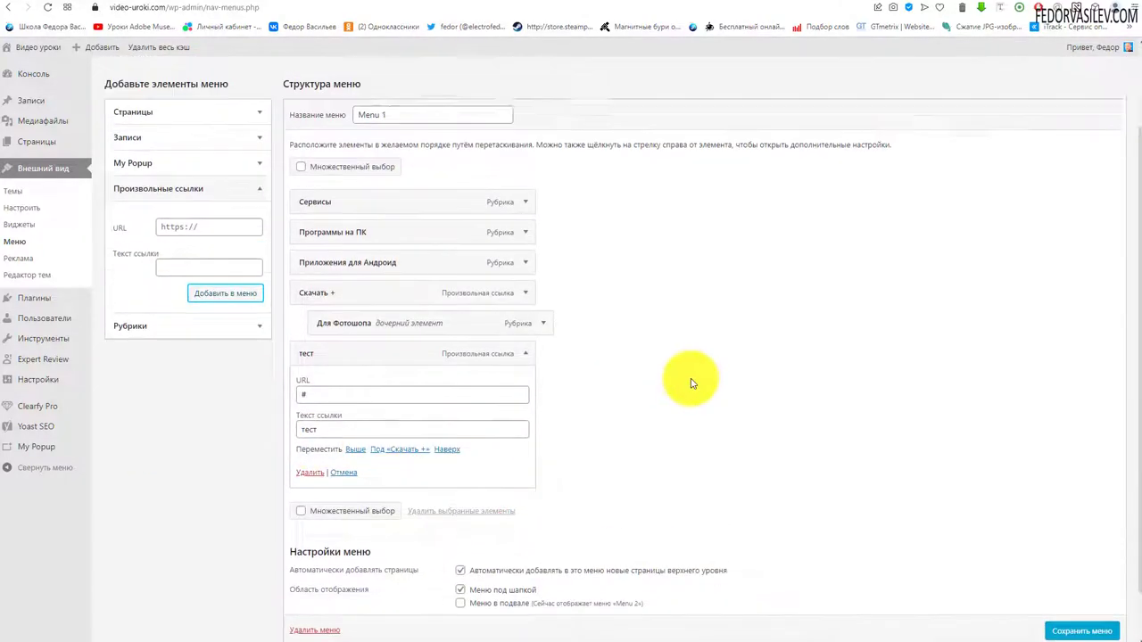
{"action": "left_click", "coordinate": [1017, 66]}
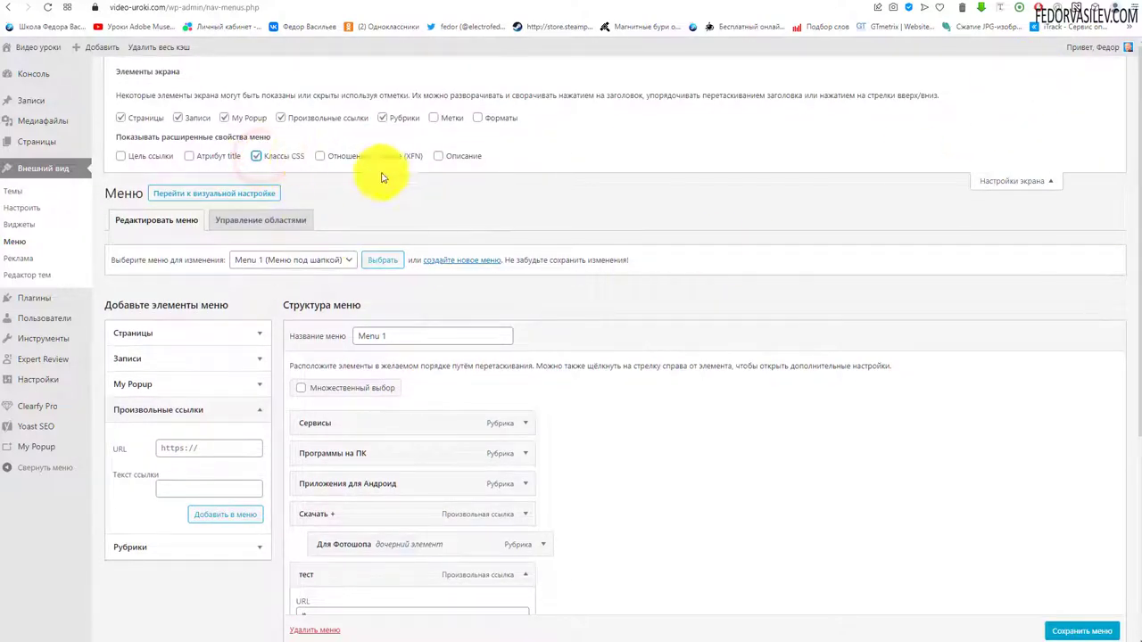
{"action": "left_click", "coordinate": [994, 182]}
{"action": "scroll", "coordinate": [576, 317], "scroll_direction": "down", "scroll_amount": 2}
{"action": "scroll", "coordinate": [575, 317], "scroll_direction": "down", "scroll_amount": 1}
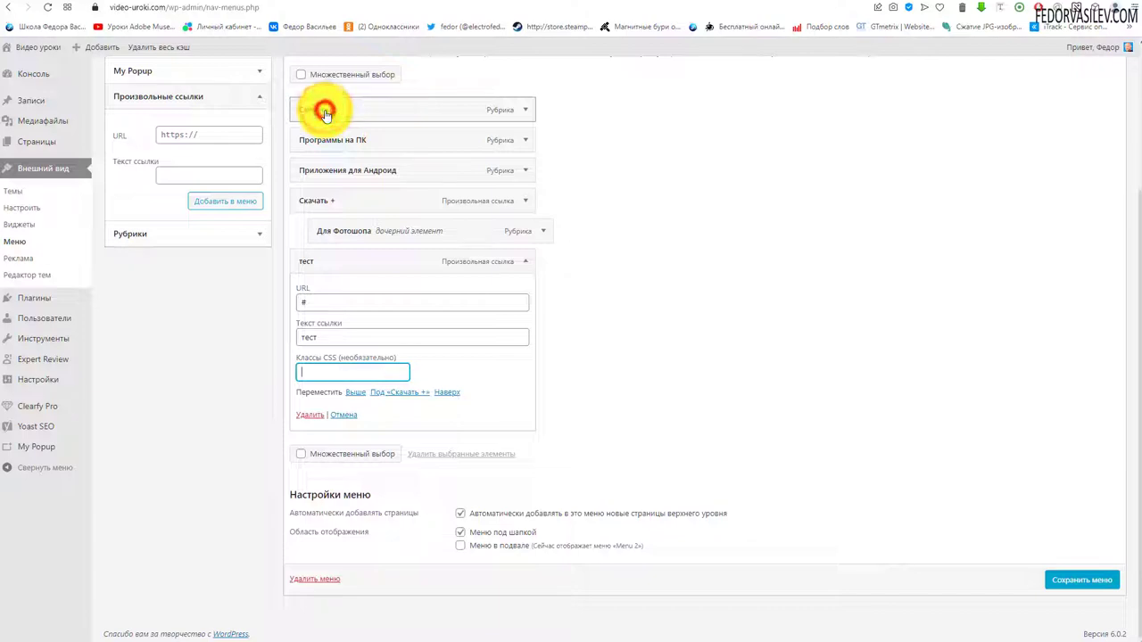
- Check the CSS classes field of the Сервисы menu item, then collapse the item again
{"action": "left_click", "coordinate": [523, 111]}
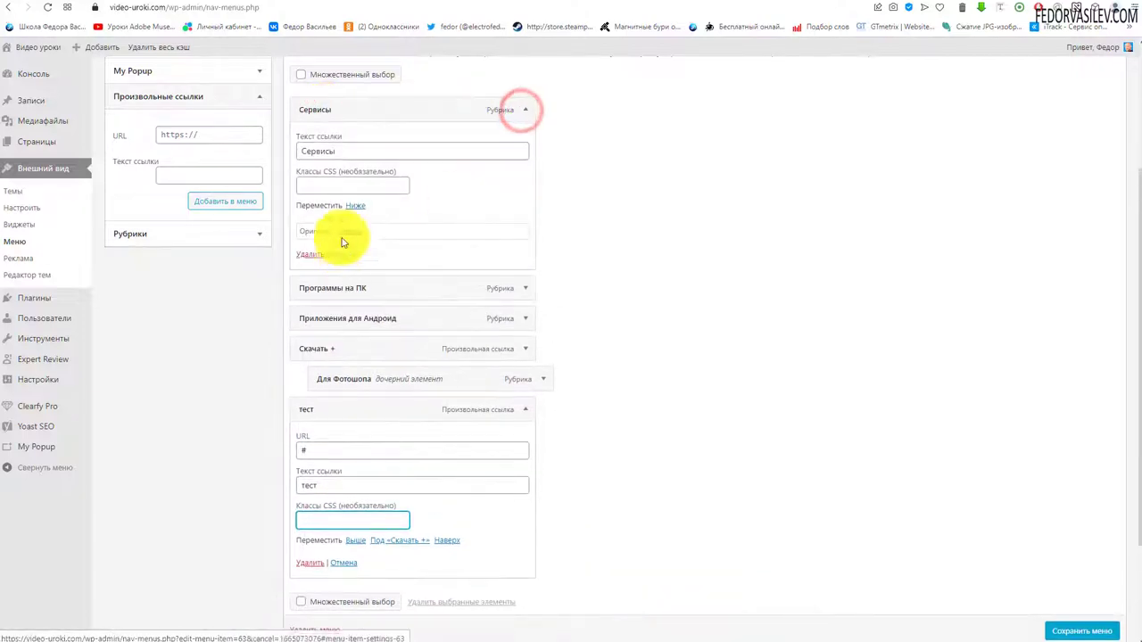
{"action": "left_click", "coordinate": [324, 185]}
{"action": "left_click", "coordinate": [523, 107]}
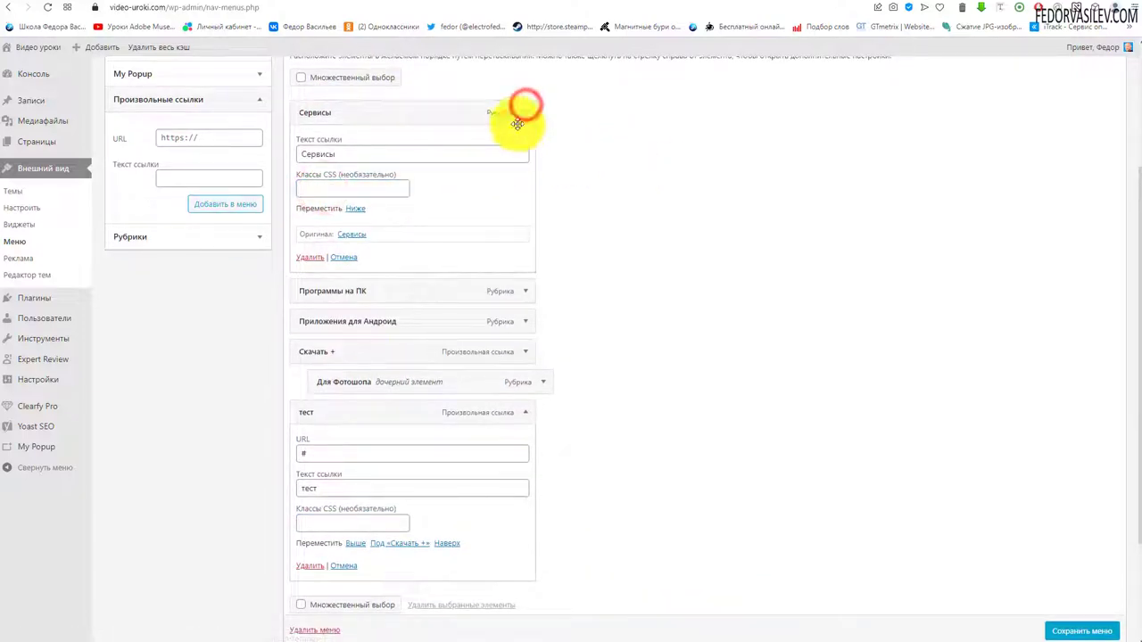
- Copy the class .js-mypopup-open from the Notepad note into the CSS classes field of the тест menu item
{"action": "key", "text": "alt+Tab"}
{"action": "left_click_drag", "start_coordinate": [352, 489], "coordinate": [255, 485]}
{"action": "right_click", "coordinate": [263, 486]}
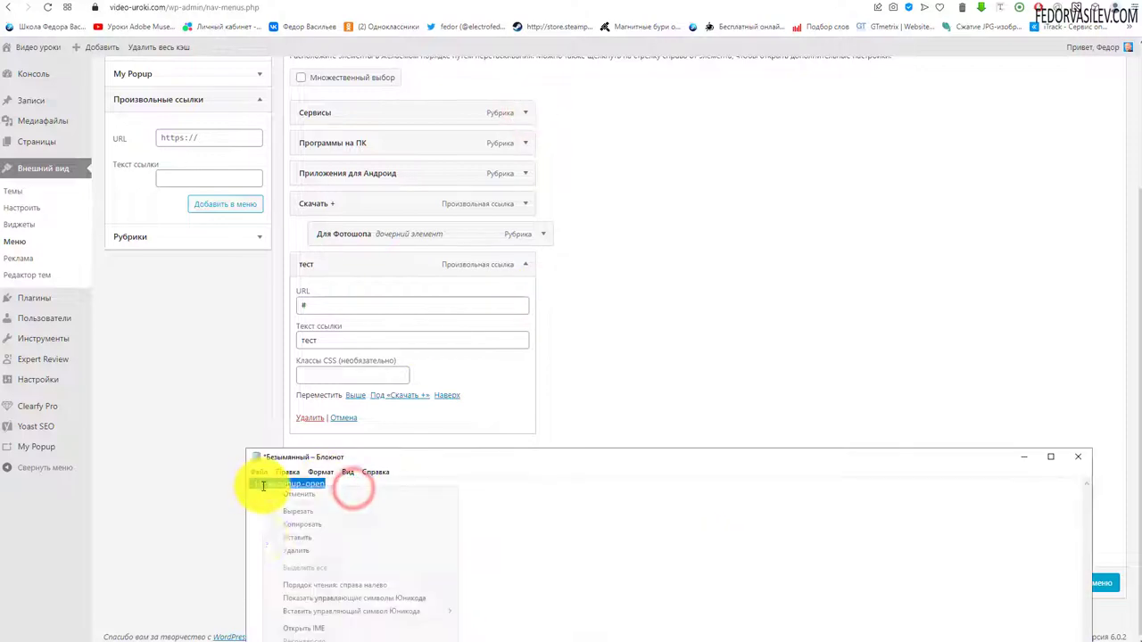
{"action": "left_click", "coordinate": [295, 526]}
{"action": "left_click", "coordinate": [1021, 456]}
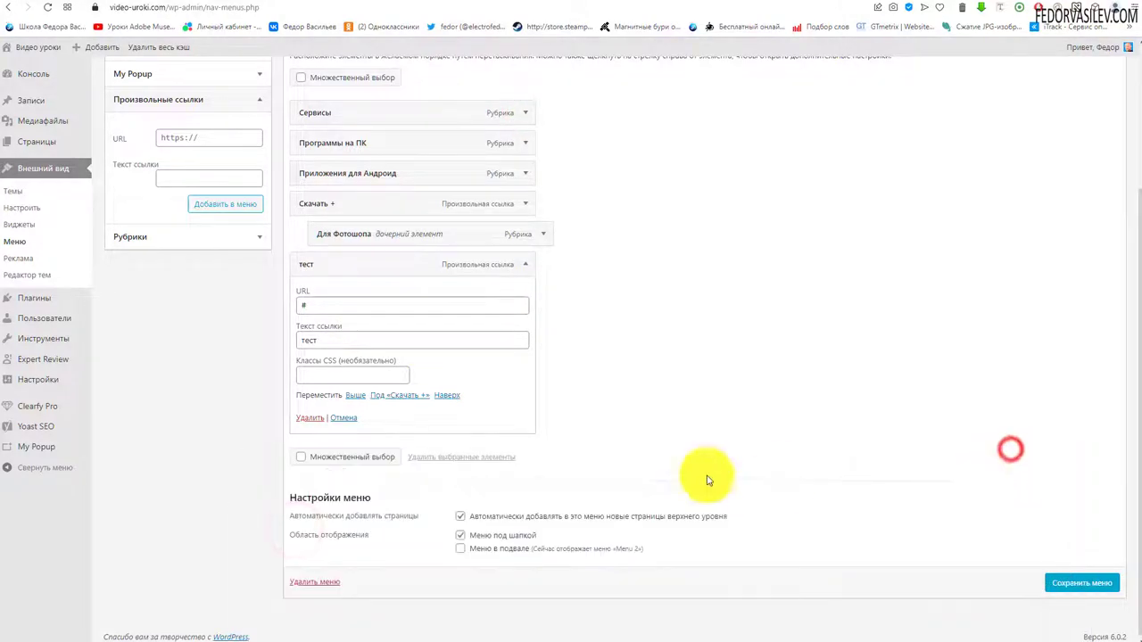
{"action": "right_click", "coordinate": [365, 375]}
{"action": "left_click", "coordinate": [401, 480]}
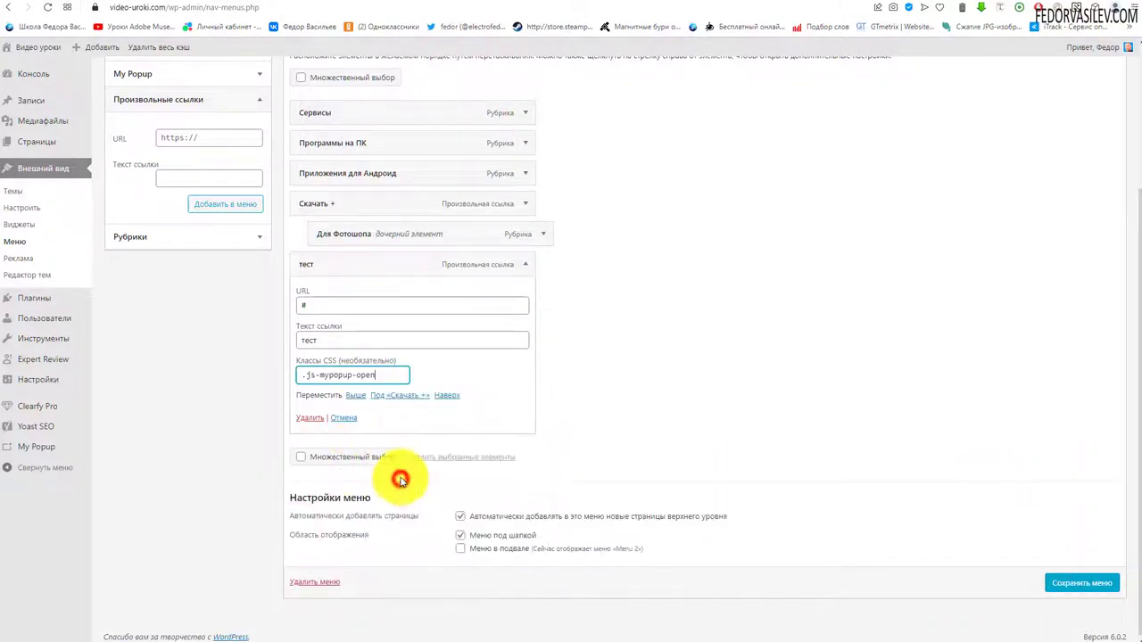
- Compare the тест menu item's CSS class with the click selector in the popup's output rules
{"action": "left_click_drag", "start_coordinate": [381, 407], "coordinate": [303, 408]}
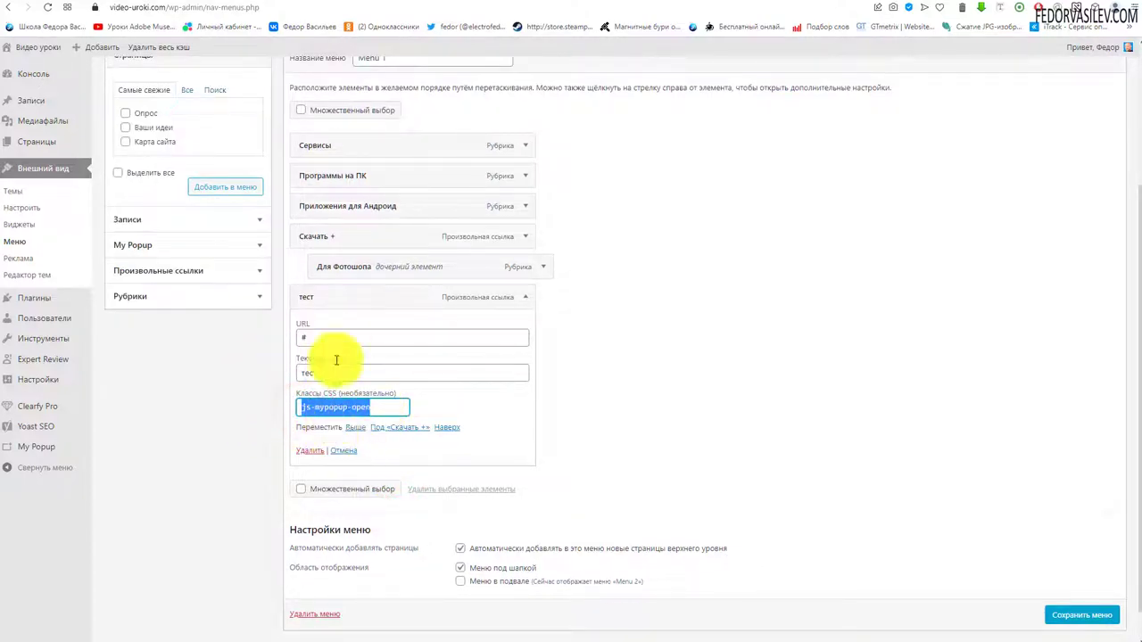
{"action": "left_click", "coordinate": [361, 2]}
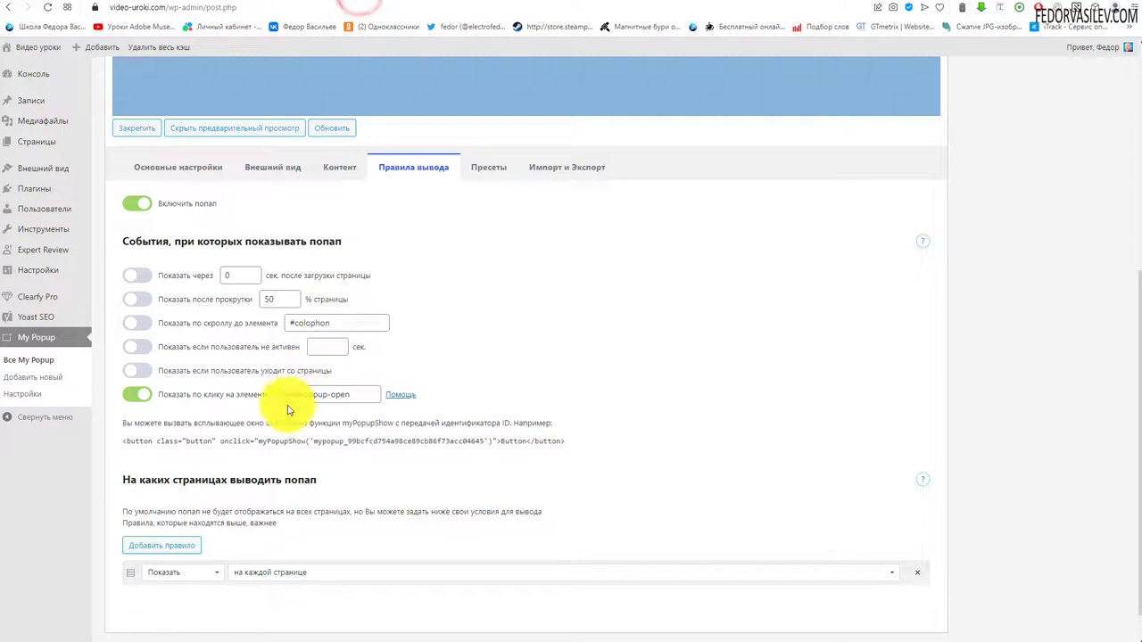
{"action": "double_click", "coordinate": [361, 395]}
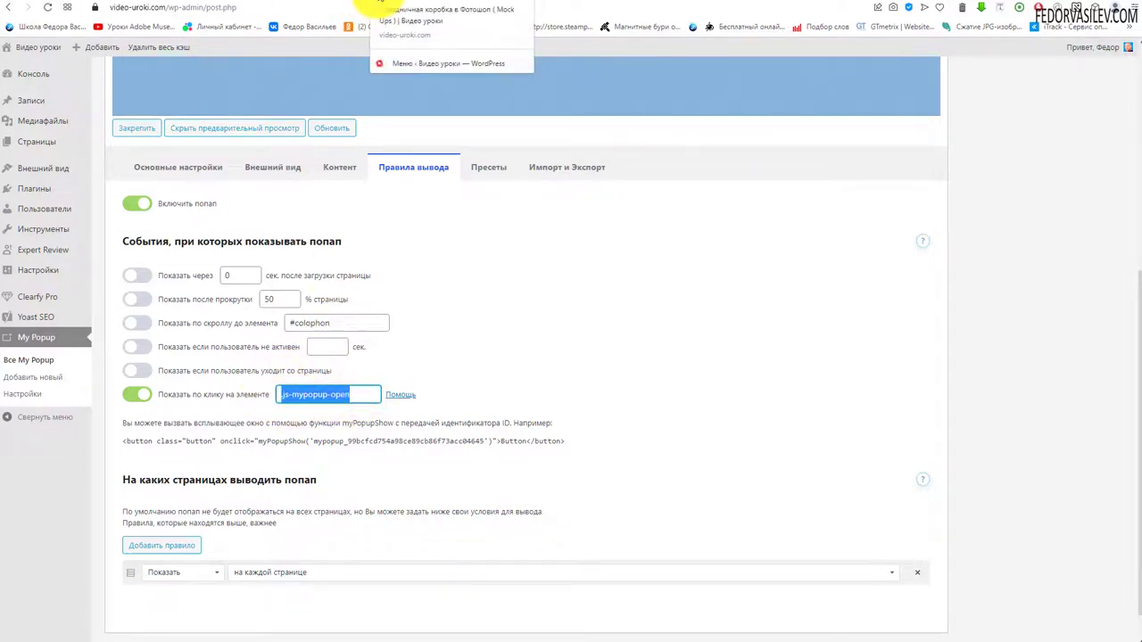
- Test the тест menu item on the post's public page and close the popup
{"action": "left_click", "coordinate": [379, 4]}
{"action": "left_click", "coordinate": [750, 83]}
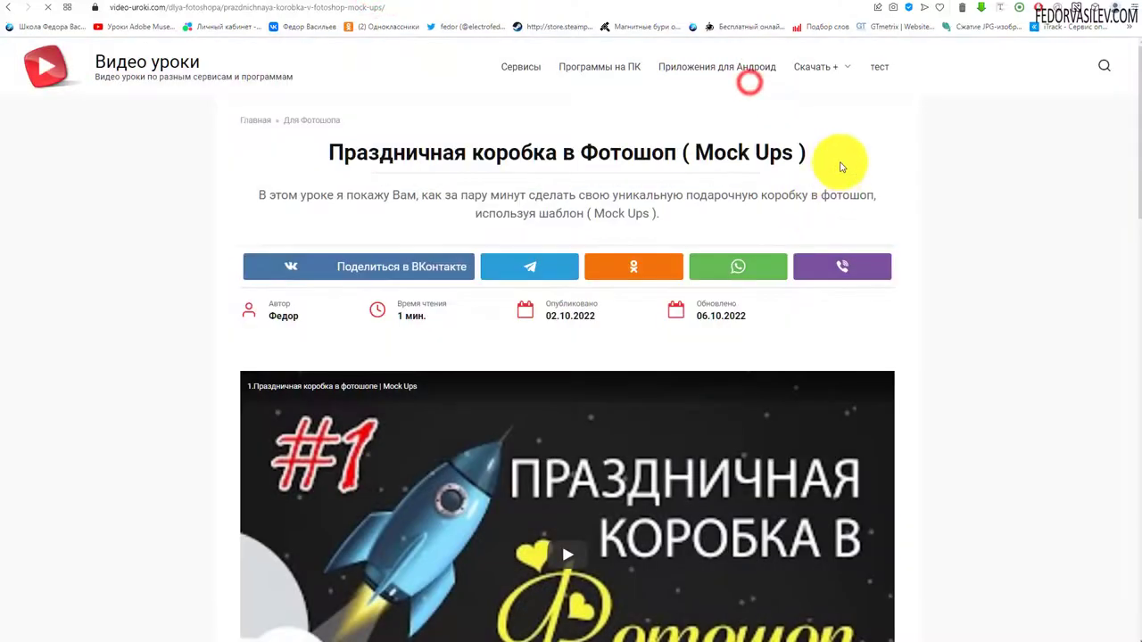
{"action": "left_click", "coordinate": [879, 71]}
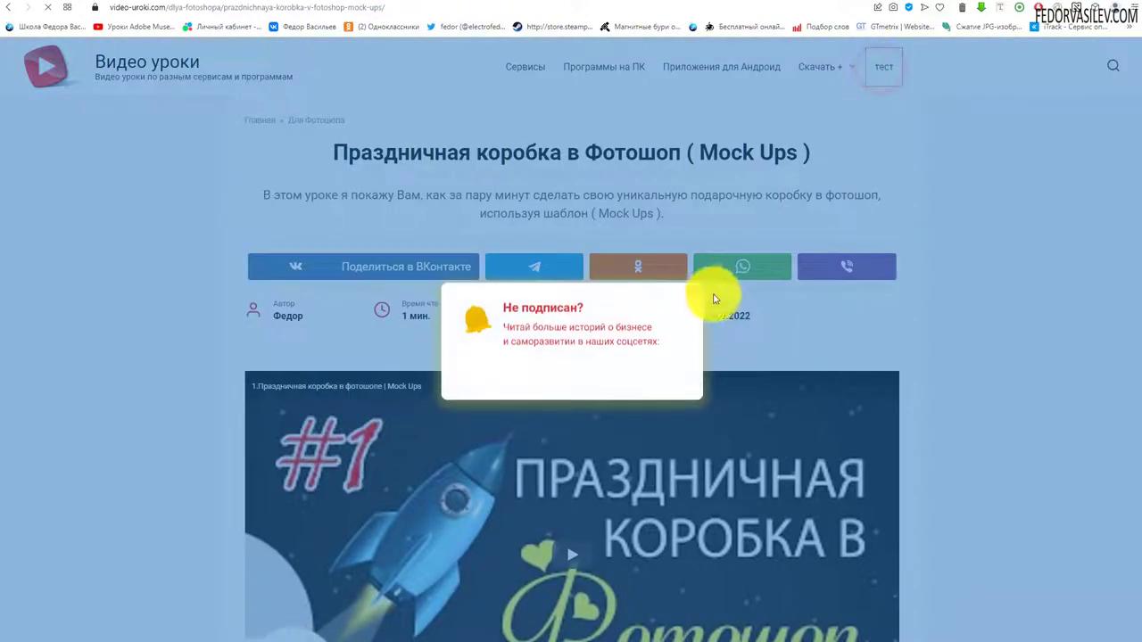
{"action": "left_click", "coordinate": [691, 296]}
- Test the СКАЧАТЬ PSD | 164 MB button twice, closing the popup each time, and test the тест menu item again
{"action": "scroll", "coordinate": [758, 238], "scroll_direction": "down", "scroll_amount": 5}
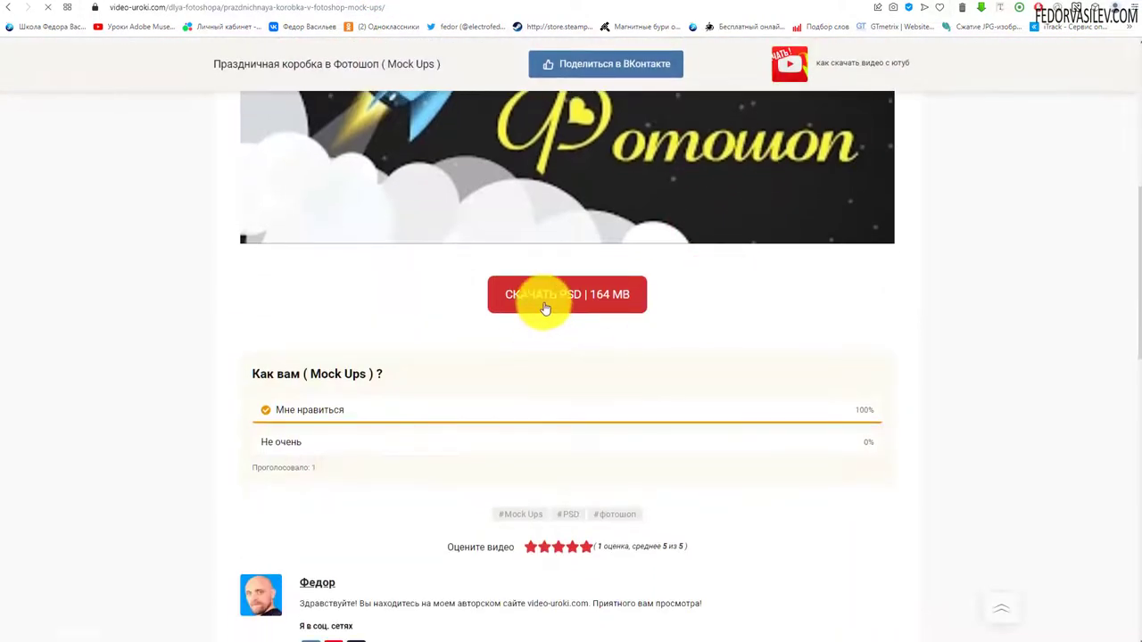
{"action": "left_click", "coordinate": [542, 299]}
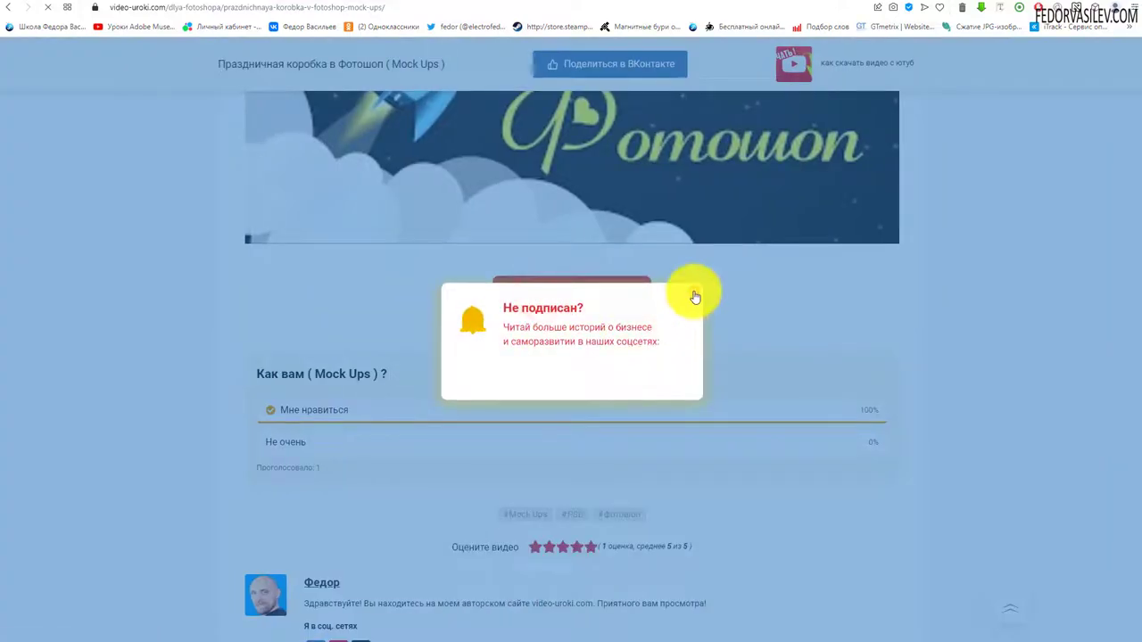
{"action": "left_click", "coordinate": [692, 292]}
{"action": "scroll", "coordinate": [774, 392], "scroll_direction": "up", "scroll_amount": 5}
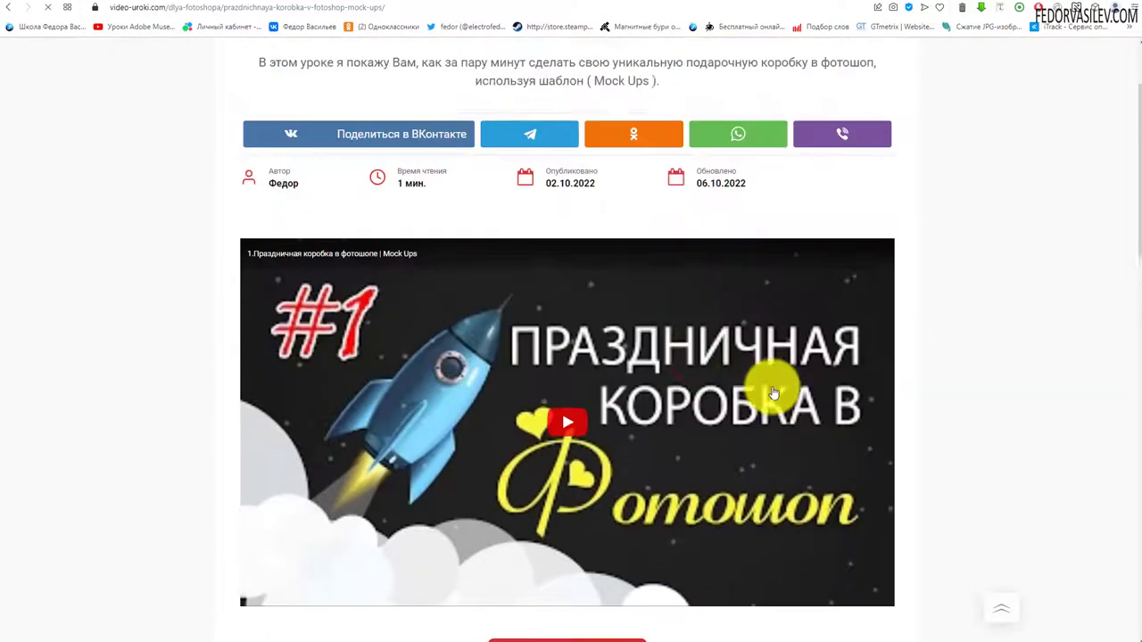
{"action": "scroll", "coordinate": [766, 361], "scroll_direction": "down", "scroll_amount": 3}
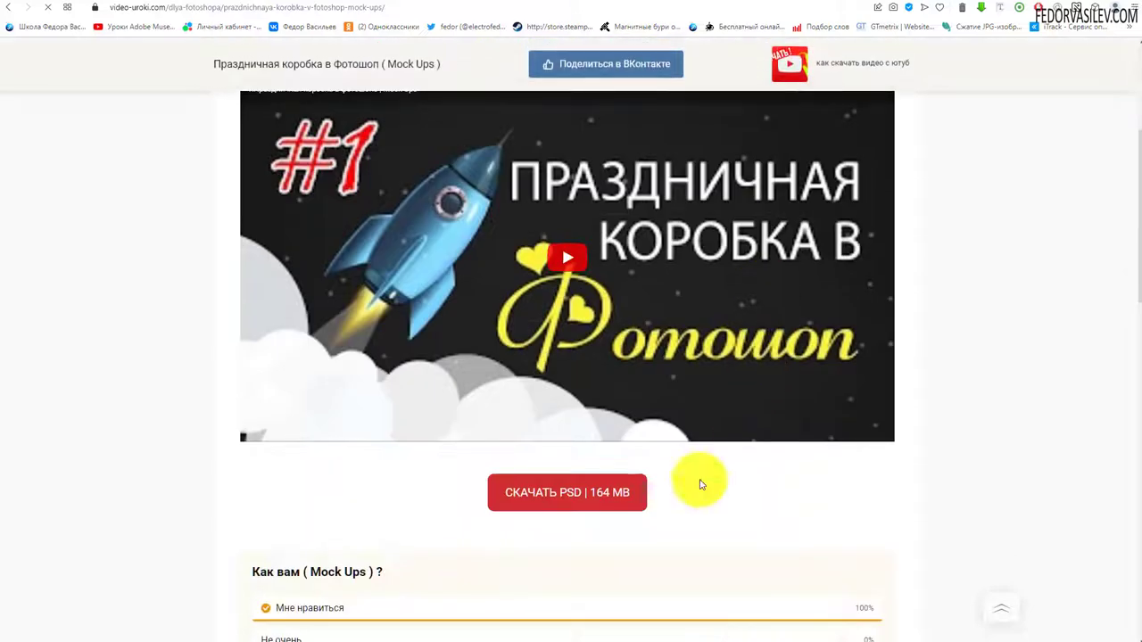
{"action": "left_click", "coordinate": [593, 502]}
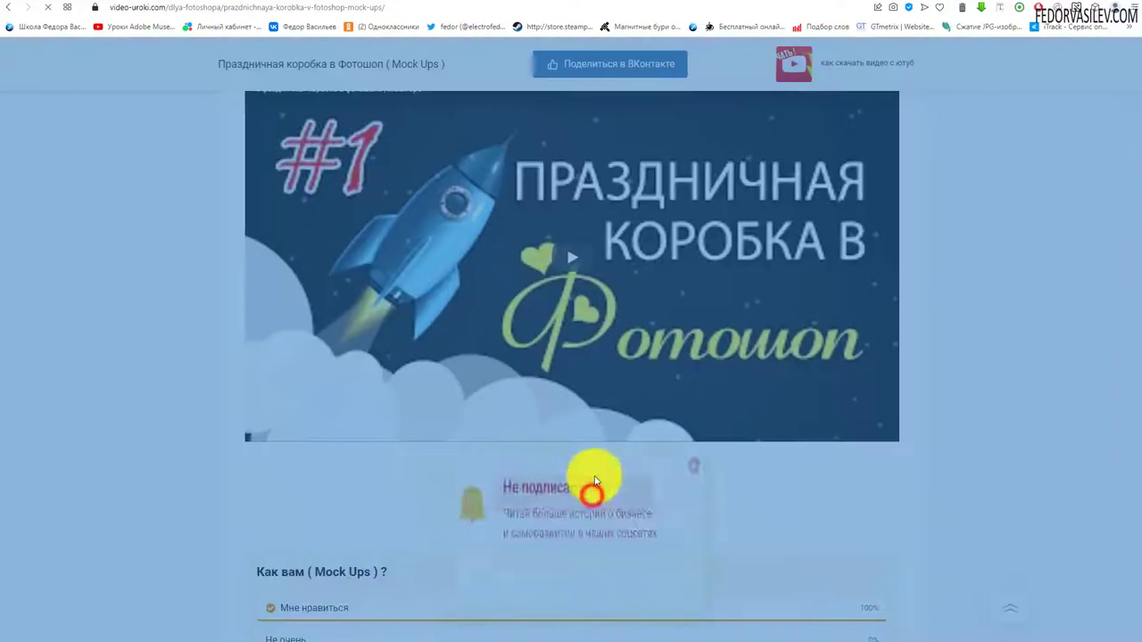
{"action": "left_click", "coordinate": [997, 485]}
{"action": "left_click", "coordinate": [695, 291]}
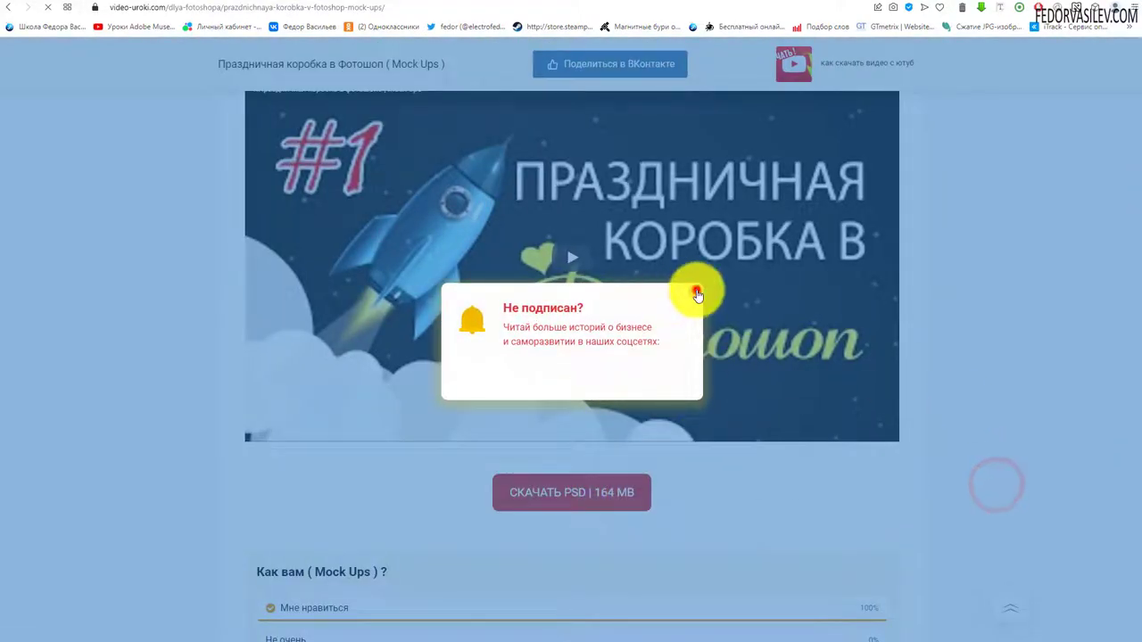
{"action": "left_click", "coordinate": [877, 66]}
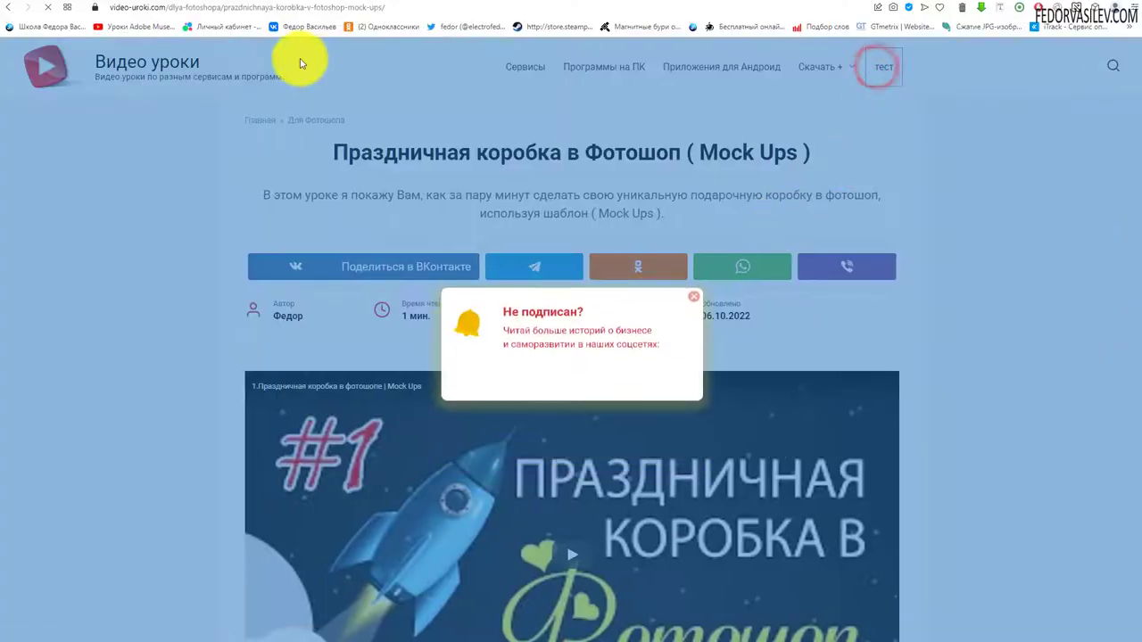
- Return to editing the ТЕСТ popup and review its preview and the click event in its output rules
{"action": "left_click", "coordinate": [330, 4]}
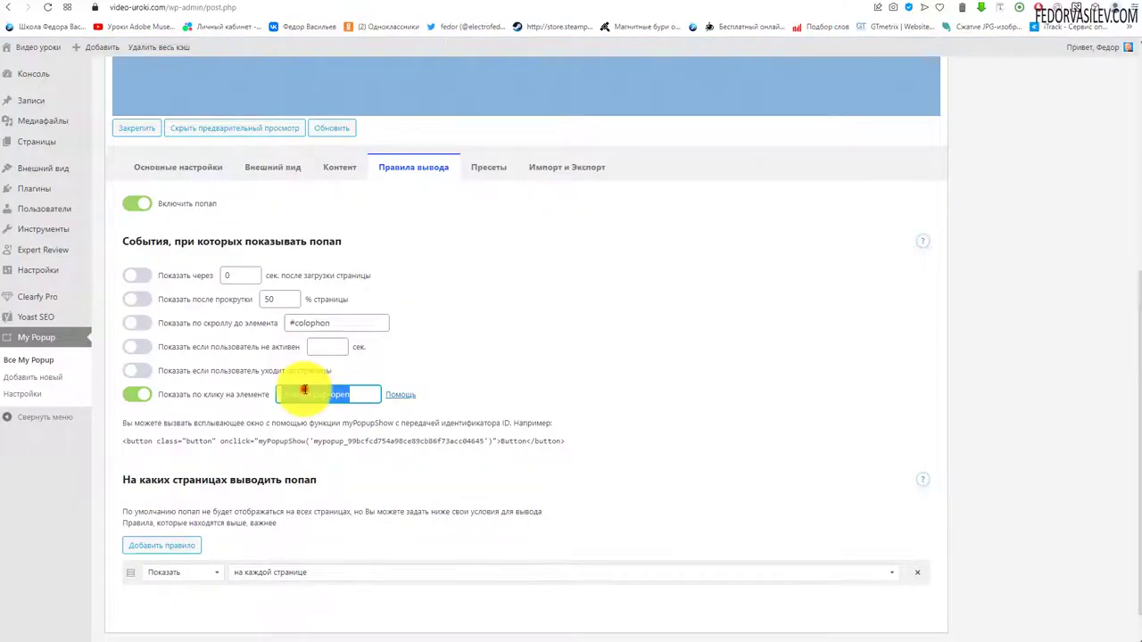
{"action": "left_click", "coordinate": [303, 390]}
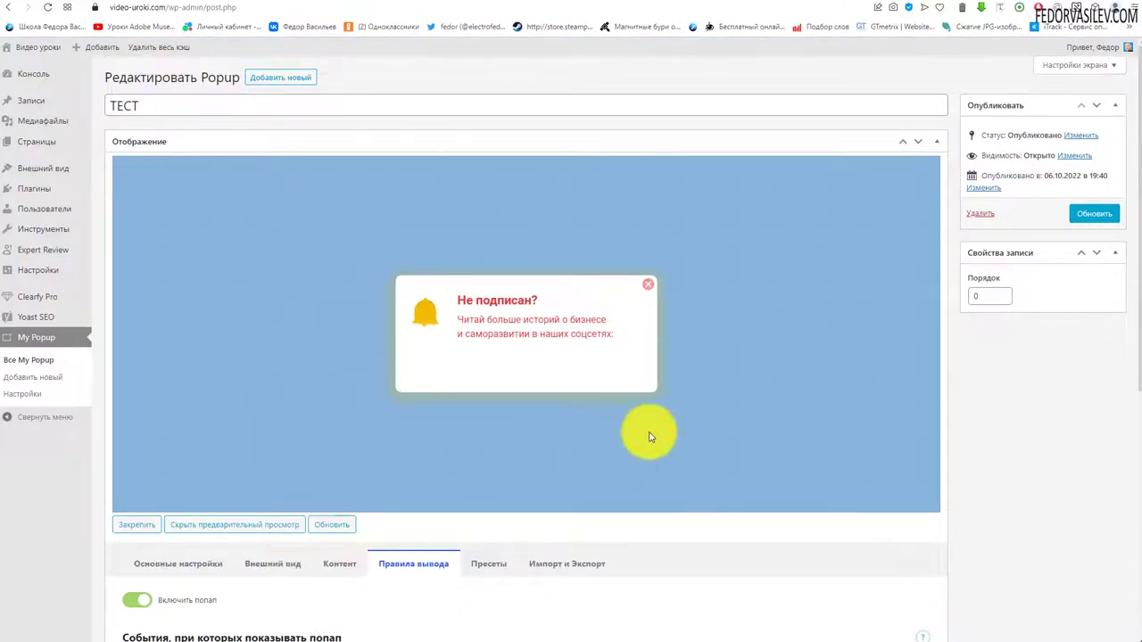
{"action": "scroll", "coordinate": [586, 375], "scroll_direction": "down", "scroll_amount": 5}
{"action": "scroll", "coordinate": [586, 375], "scroll_direction": "up", "scroll_amount": 5}
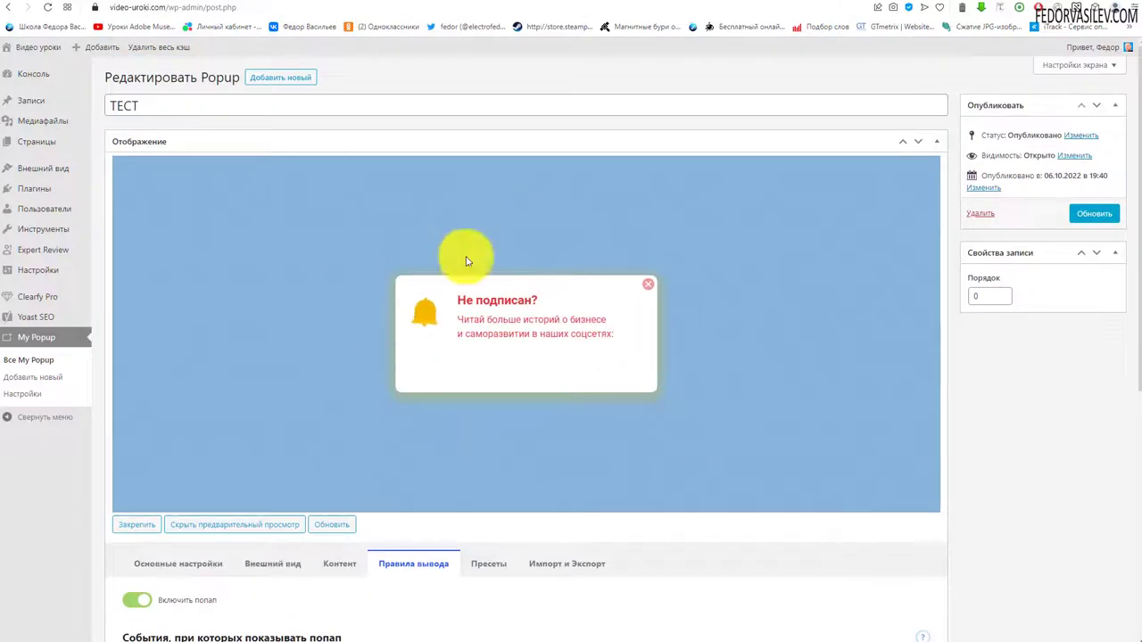
{"action": "scroll", "coordinate": [497, 260], "scroll_direction": "down", "scroll_amount": 3}
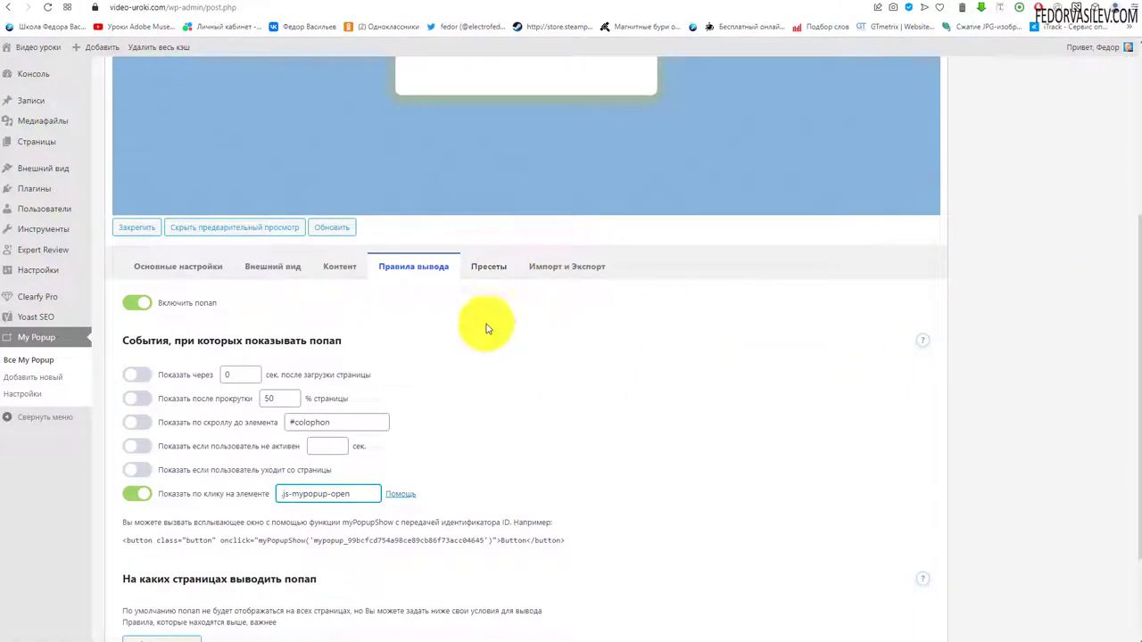
- Examine the popup's import and export options and glance at its content settings
{"action": "left_click", "coordinate": [566, 270]}
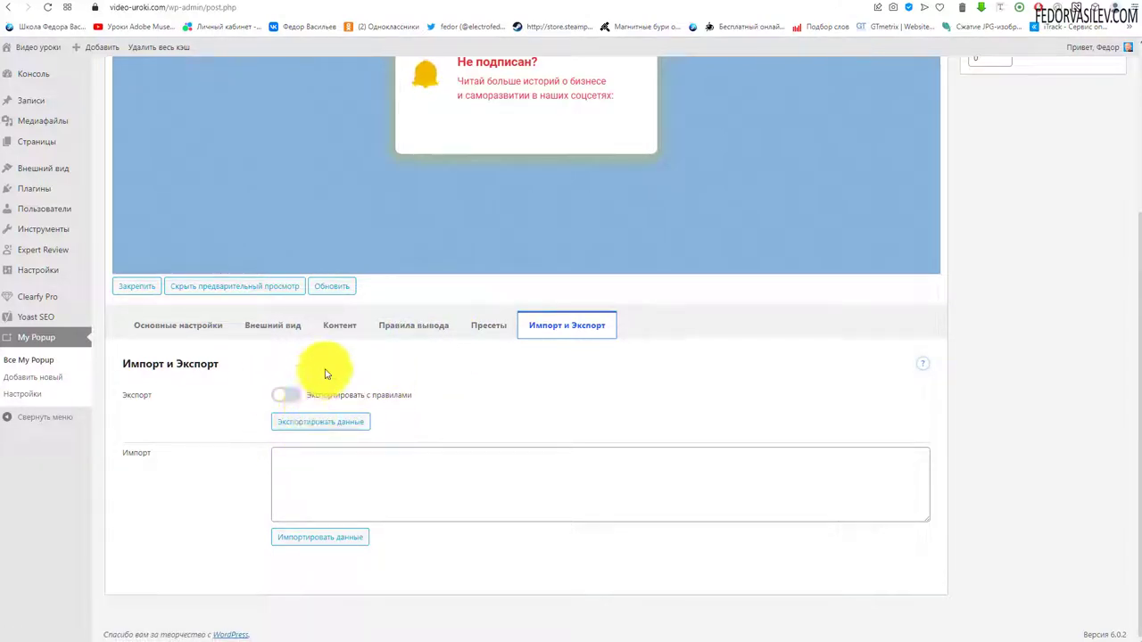
{"action": "scroll", "coordinate": [357, 276], "scroll_direction": "up", "scroll_amount": 2}
{"action": "scroll", "coordinate": [313, 375], "scroll_direction": "down", "scroll_amount": 2}
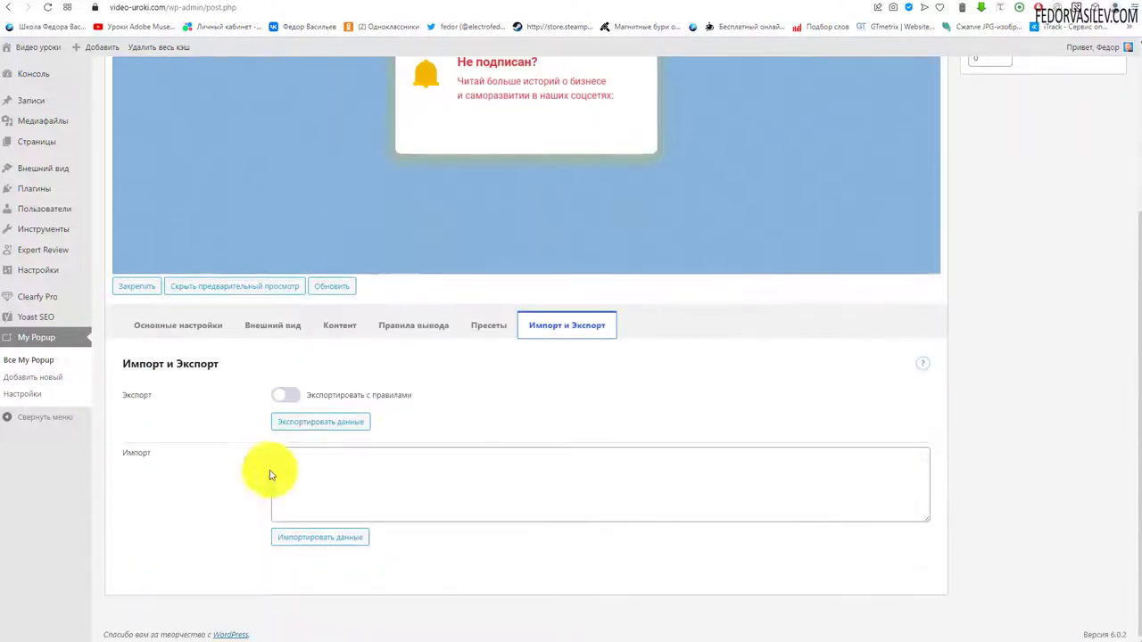
{"action": "left_click", "coordinate": [337, 328]}
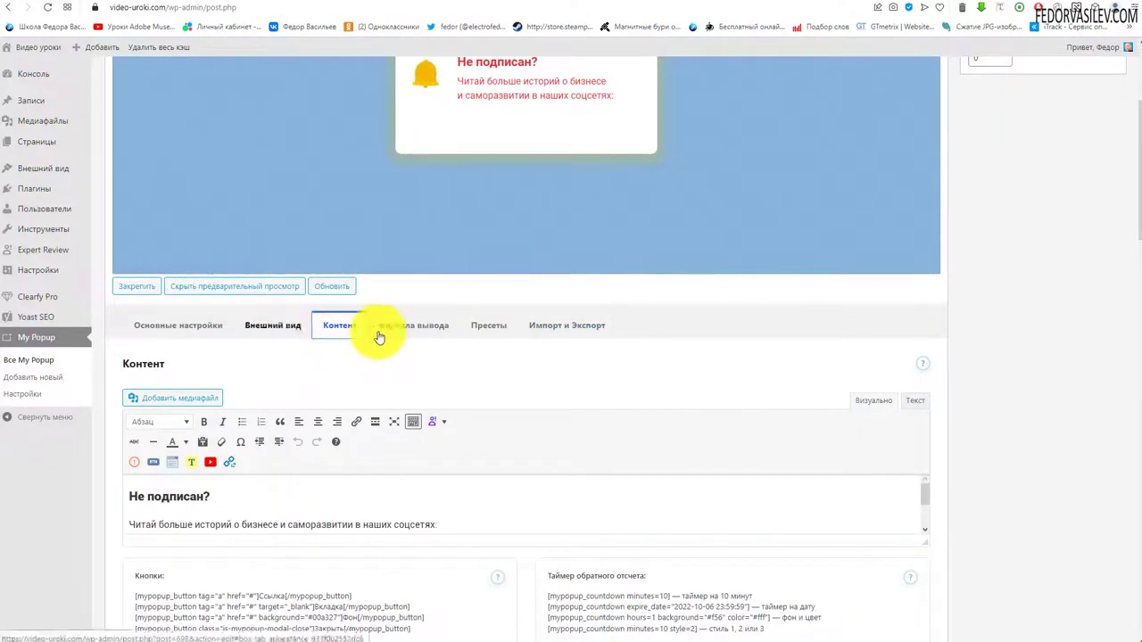
- Set the click selector in the popup's output rules to .js-mypopup-open2 and examine the myPopupShow button code example
{"action": "left_click", "coordinate": [413, 328]}
{"action": "scroll", "coordinate": [359, 360], "scroll_direction": "down", "scroll_amount": 2}
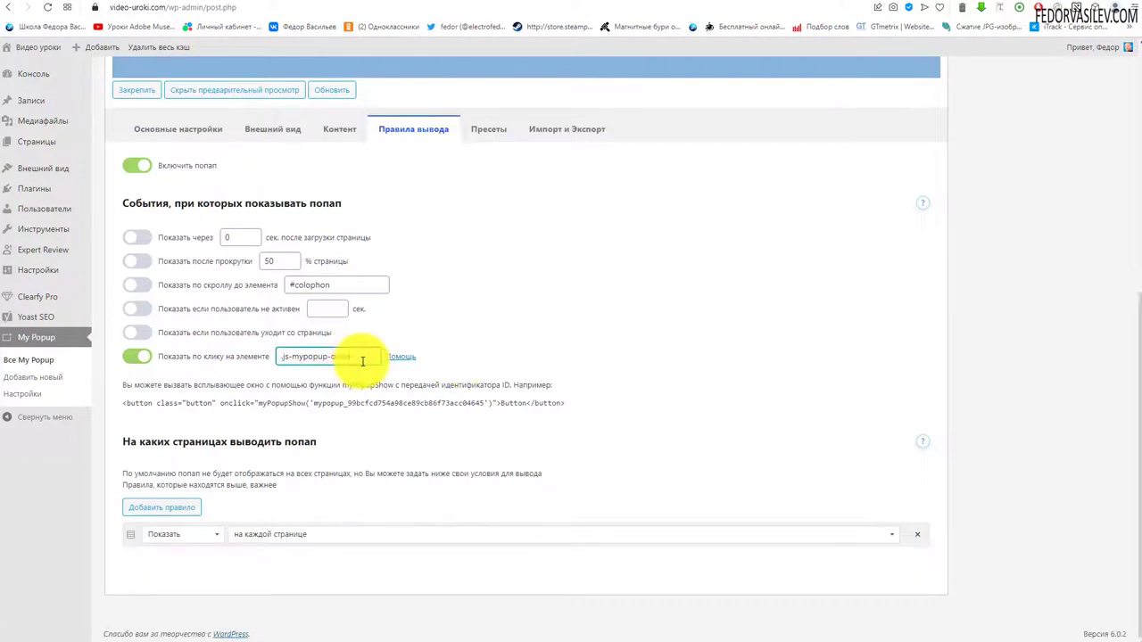
{"action": "left_click_drag", "start_coordinate": [366, 356], "coordinate": [235, 360]}
{"action": "left_click_drag", "start_coordinate": [561, 404], "coordinate": [146, 382]}
{"action": "left_click", "coordinate": [272, 410]}
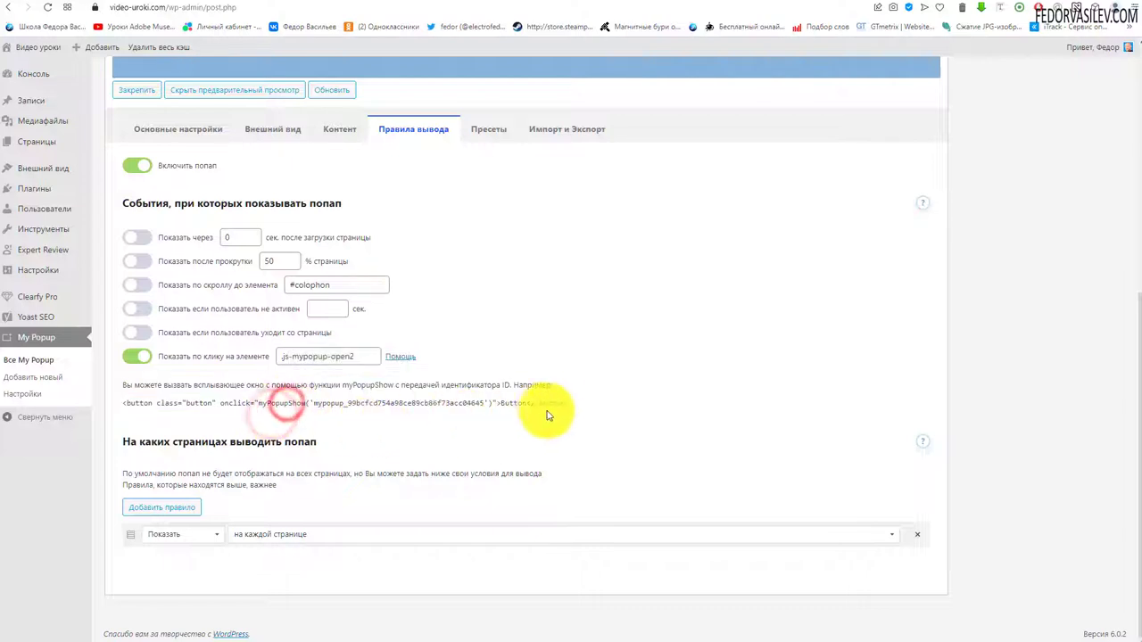
- Highlight the complete myPopupShow button code example below the click event to examine it
{"action": "left_click_drag", "start_coordinate": [569, 404], "coordinate": [191, 380]}
{"action": "left_click", "coordinate": [224, 403]}
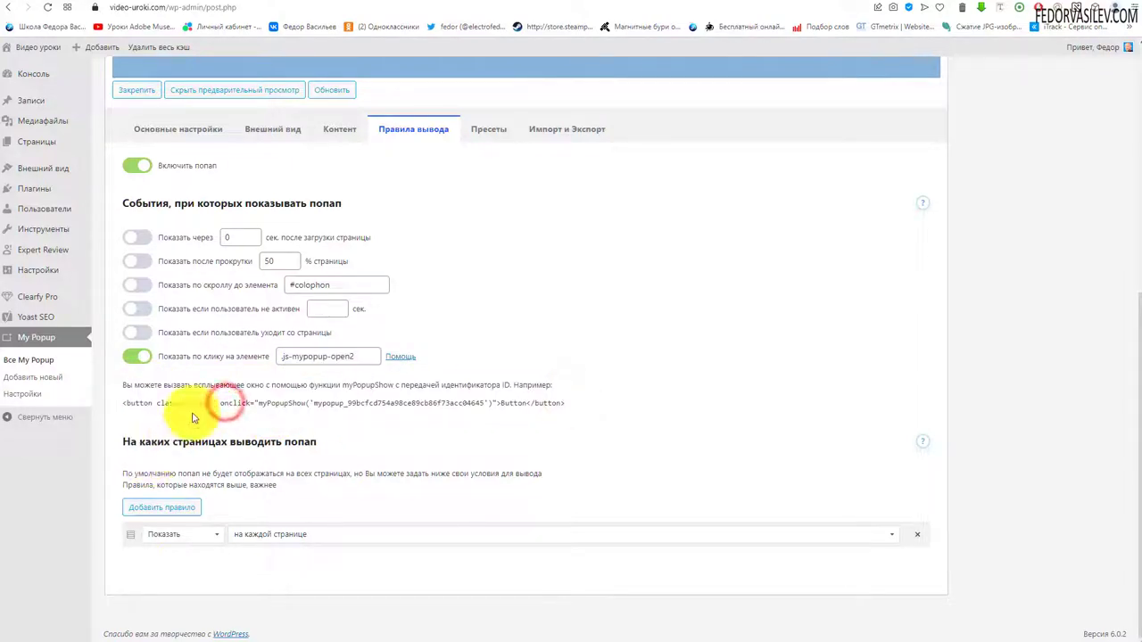
{"action": "left_click_drag", "start_coordinate": [565, 403], "coordinate": [124, 409]}
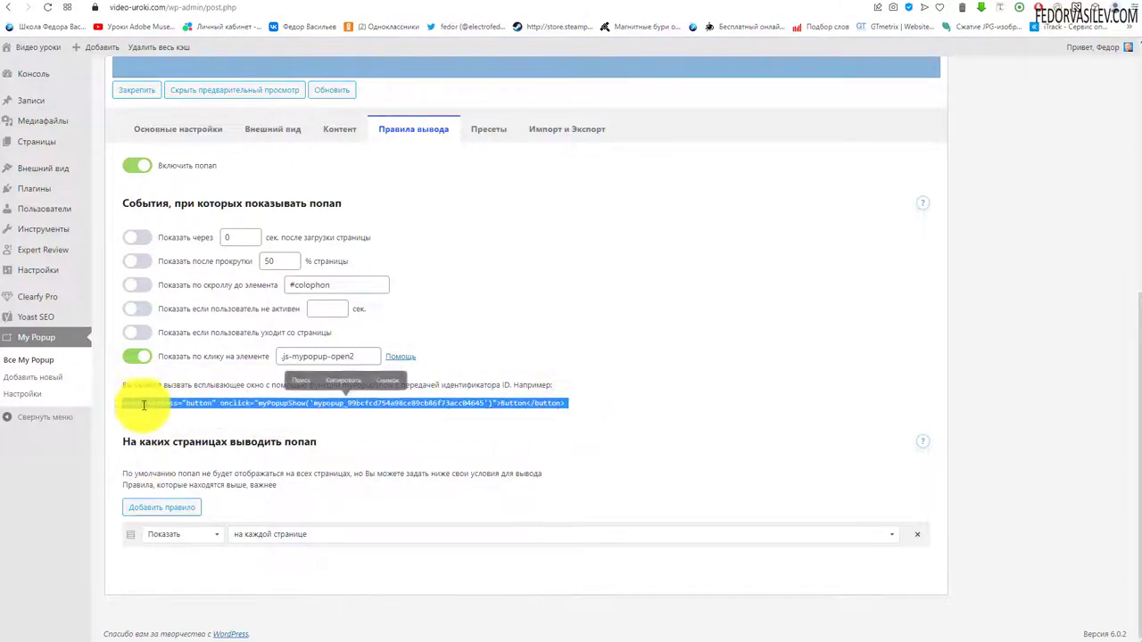
{"action": "left_click", "coordinate": [234, 404]}
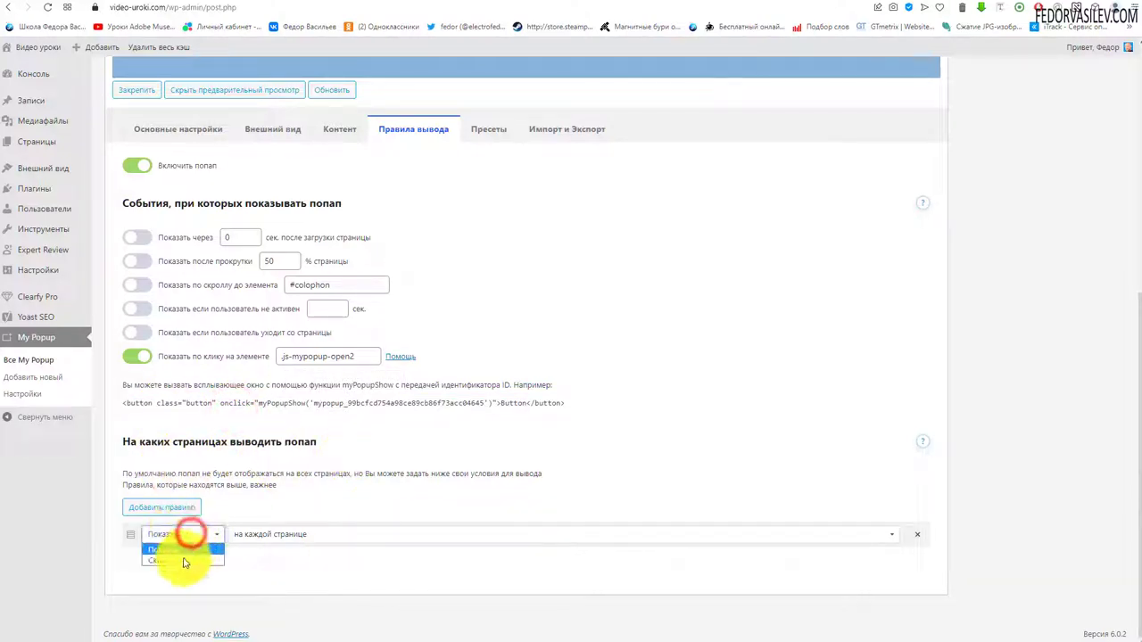
- Try other options for the page rule: на главной, в записях, and finally Скрыть as the action for posts
{"action": "left_click", "coordinate": [317, 474]}
{"action": "left_click", "coordinate": [256, 533]}
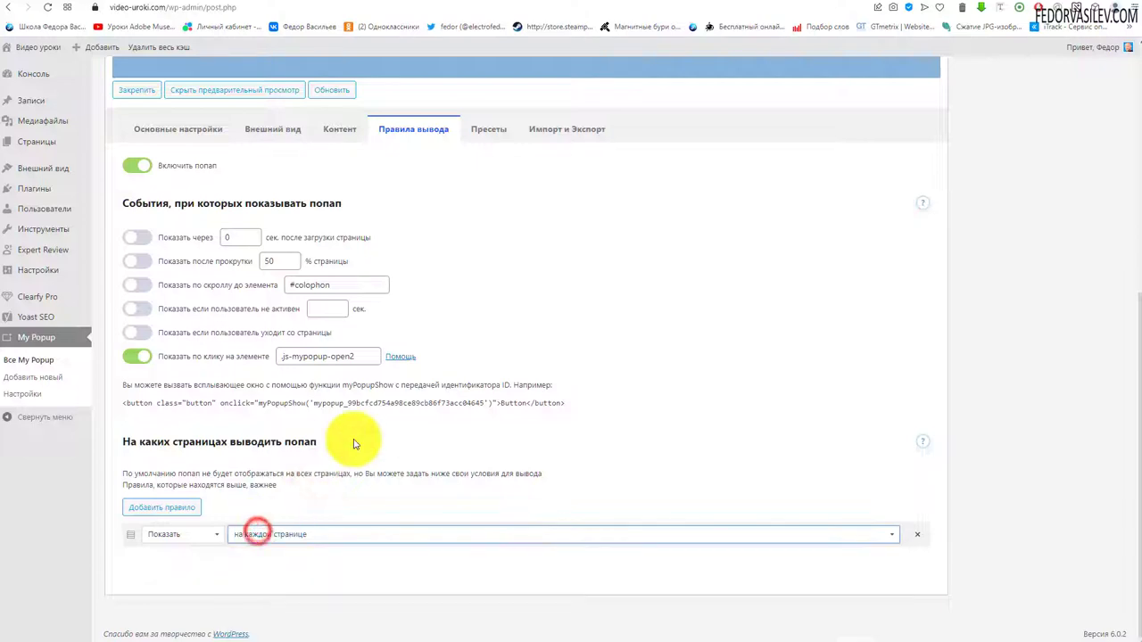
{"action": "left_click", "coordinate": [308, 537]}
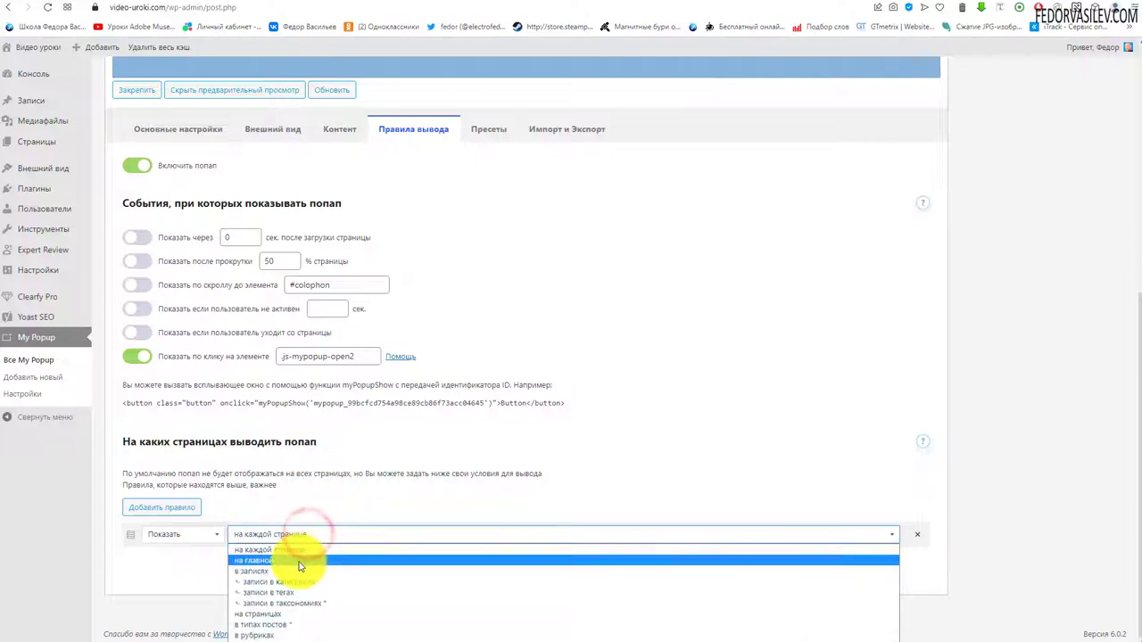
{"action": "left_click", "coordinate": [301, 560]}
{"action": "left_click", "coordinate": [270, 534]}
{"action": "left_click", "coordinate": [268, 571]}
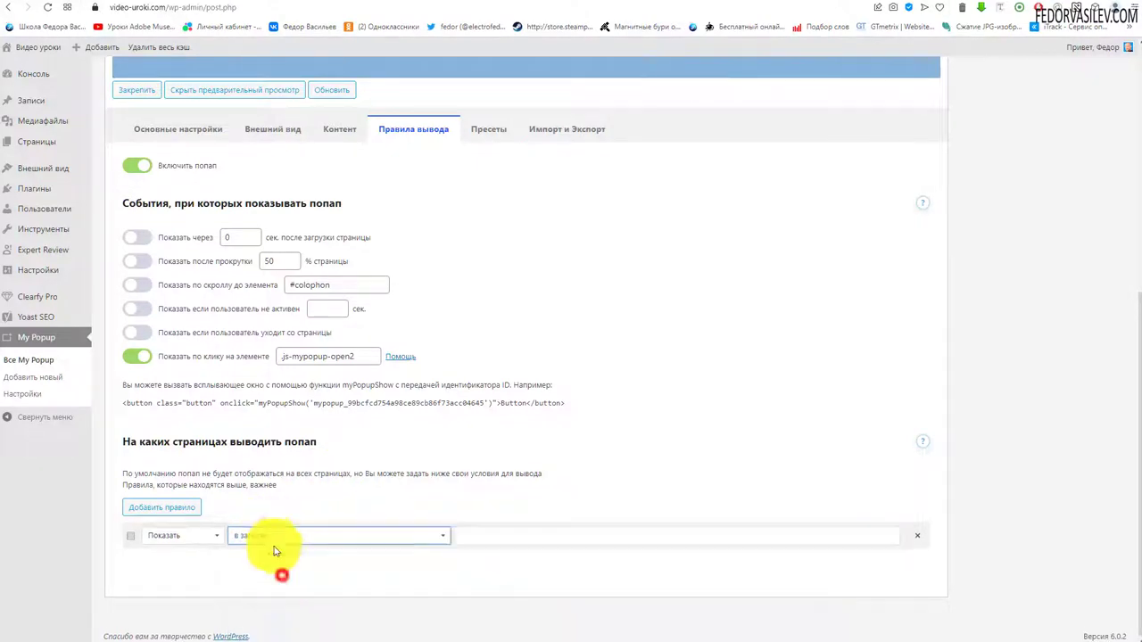
{"action": "left_click", "coordinate": [272, 536]}
{"action": "left_click", "coordinate": [309, 535]}
{"action": "left_click", "coordinate": [542, 536]}
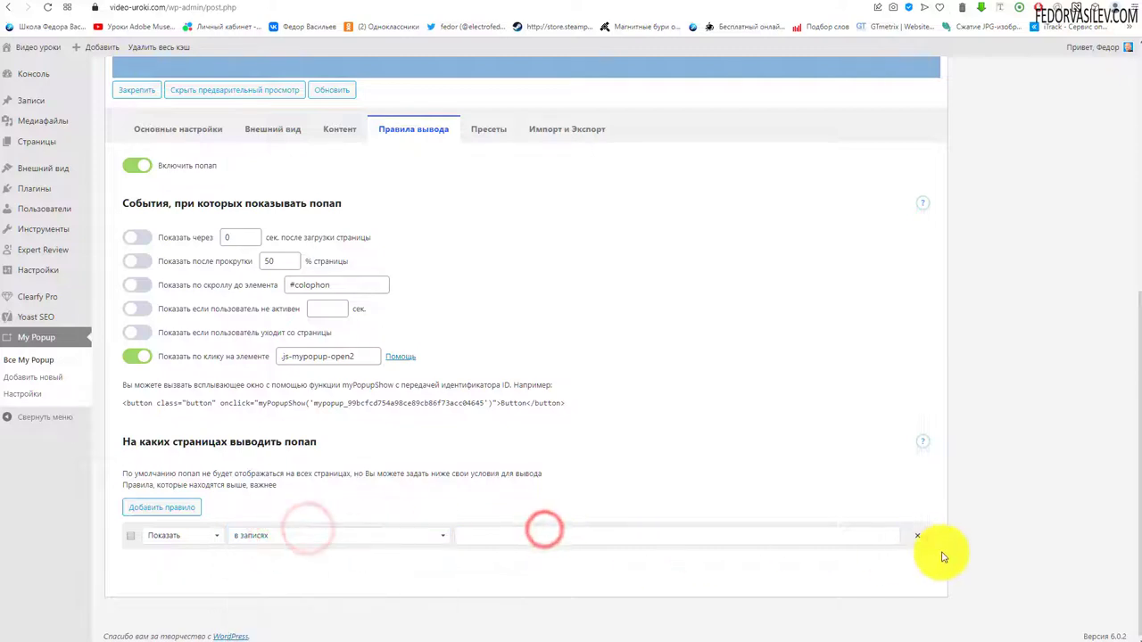
{"action": "left_click", "coordinate": [361, 535]}
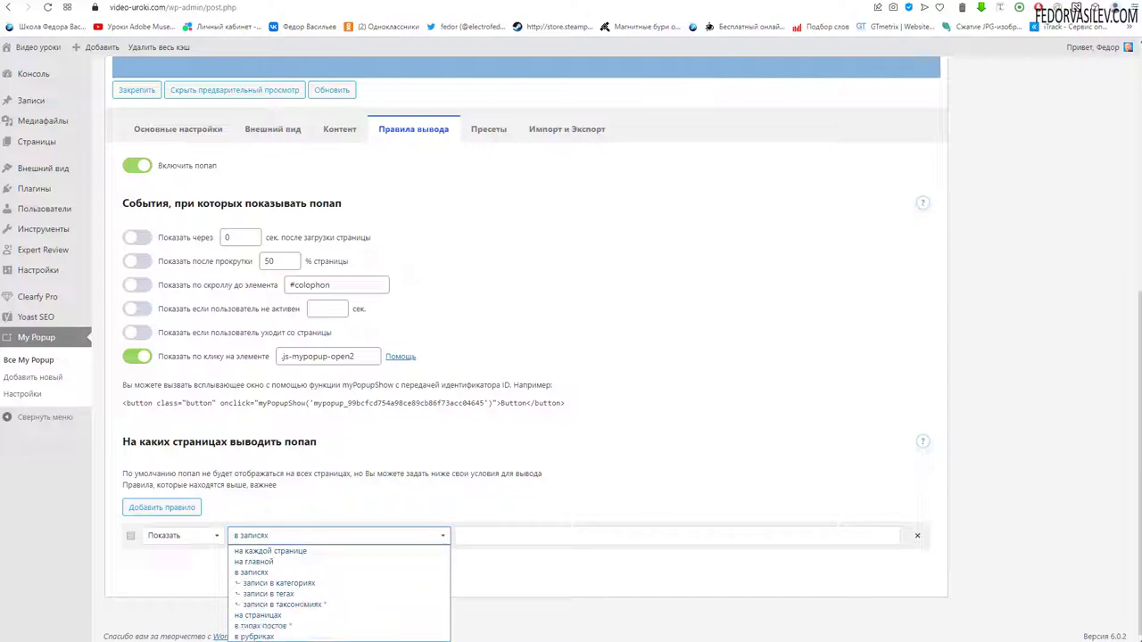
{"action": "left_click", "coordinate": [170, 565]}
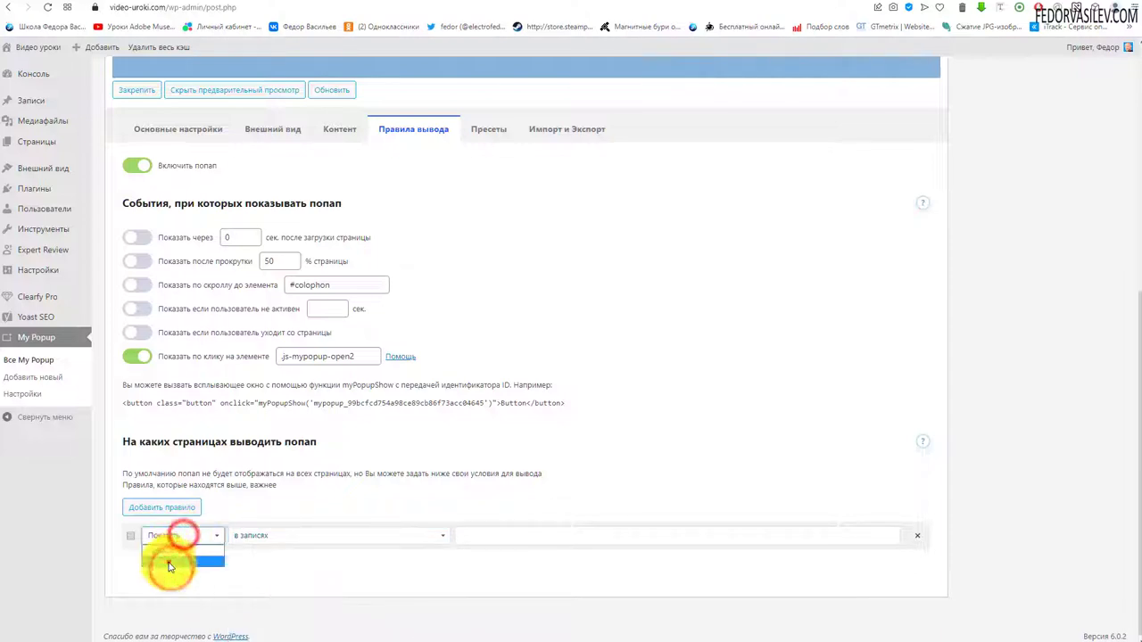
- Add two more page display rules above the existing one
{"action": "left_click", "coordinate": [147, 509]}
{"action": "left_click", "coordinate": [153, 505]}
{"action": "scroll", "coordinate": [939, 607], "scroll_direction": "down", "scroll_amount": 1}
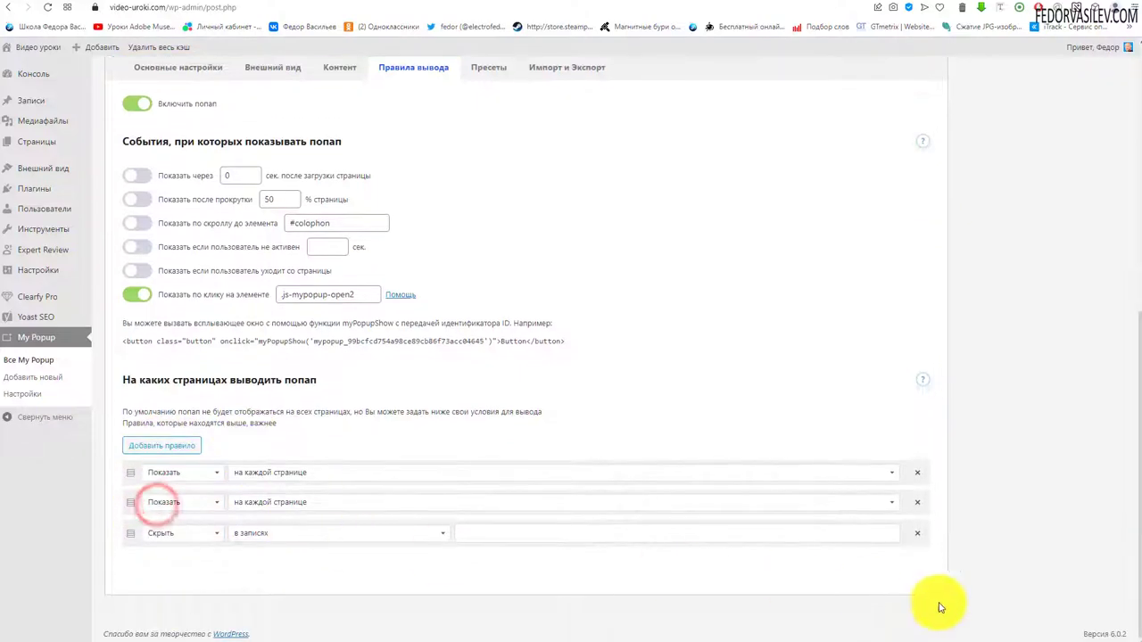
- Delete all the page display rules and add a single new rule
{"action": "left_click", "coordinate": [916, 536]}
{"action": "left_click", "coordinate": [916, 534]}
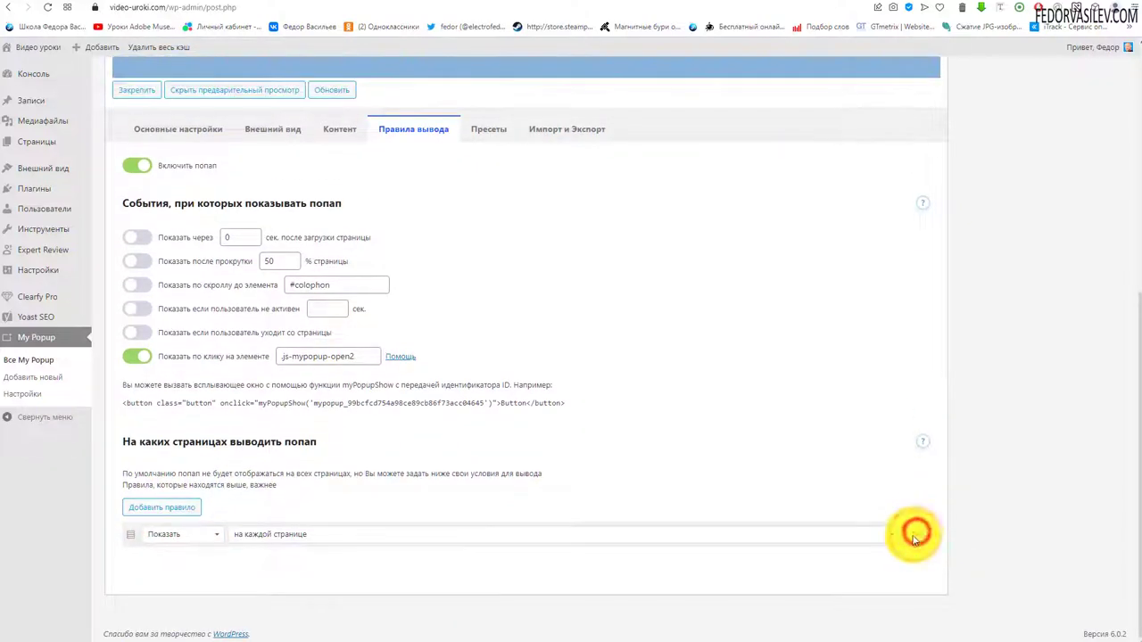
{"action": "left_click", "coordinate": [916, 536]}
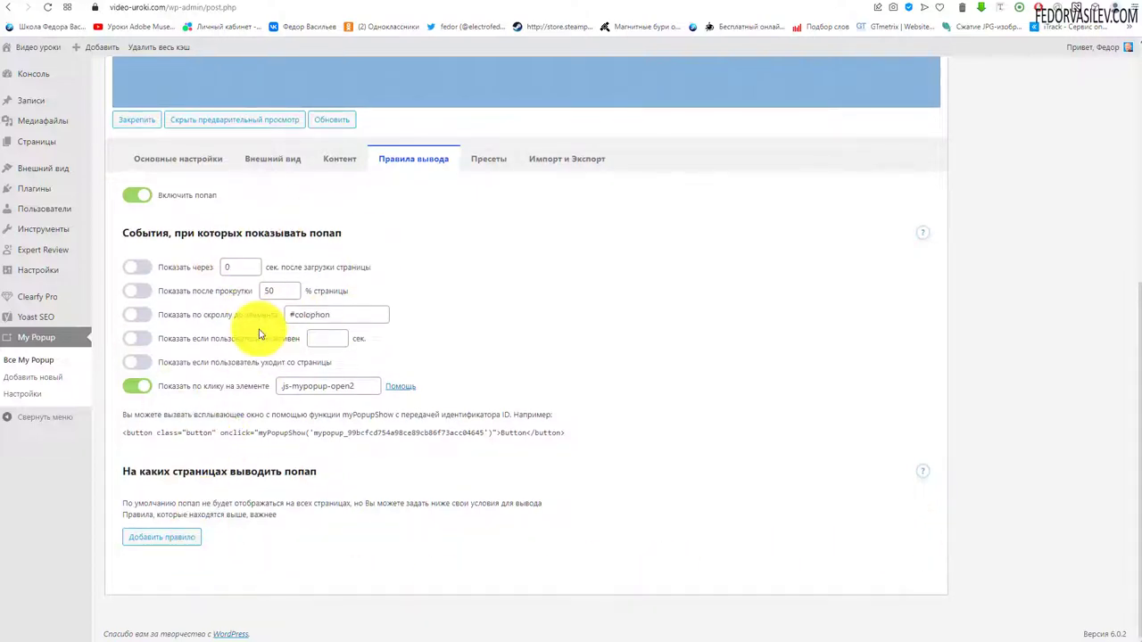
{"action": "left_click", "coordinate": [156, 538]}
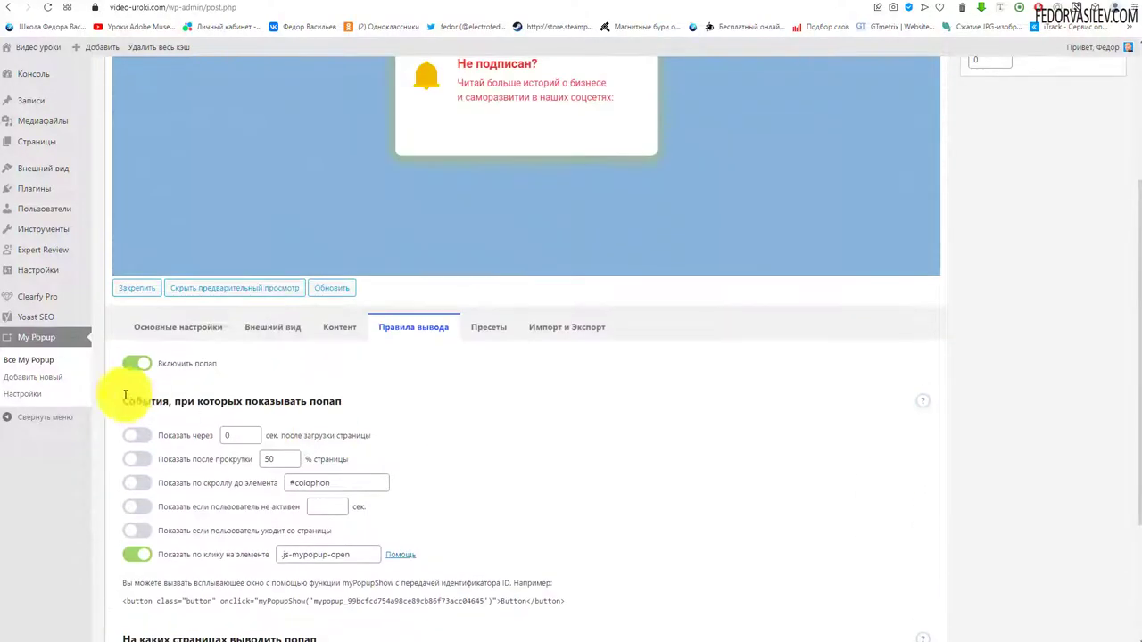
- Activate the «Дарим подарок!» preset and check the e-mail and name fields in its preview
{"action": "left_click", "coordinate": [488, 228]}
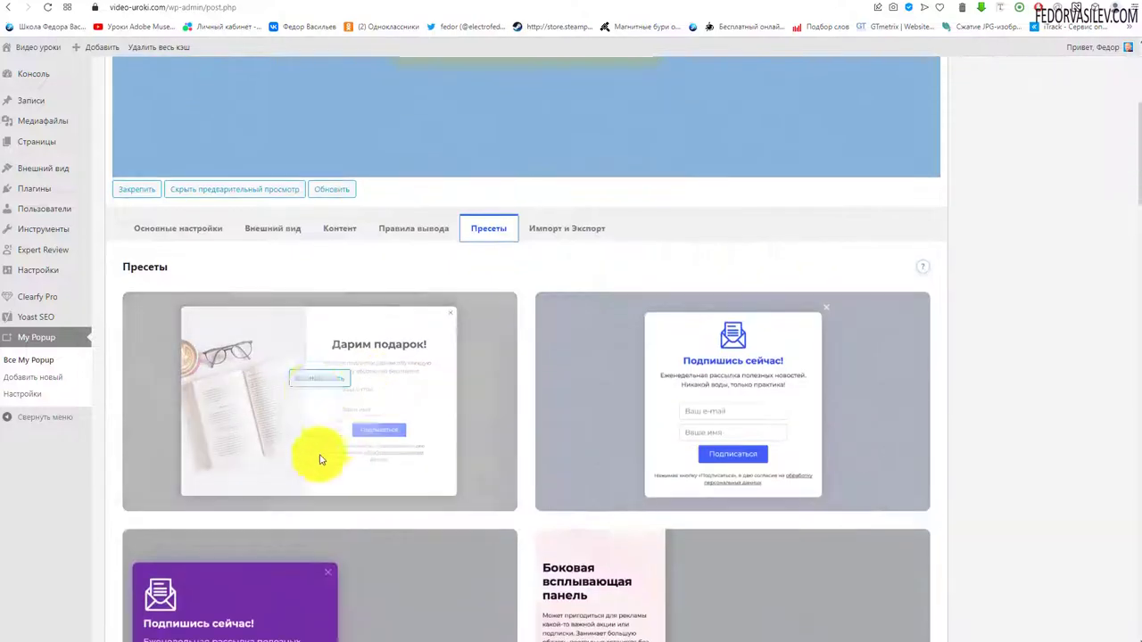
{"action": "left_click", "coordinate": [318, 380]}
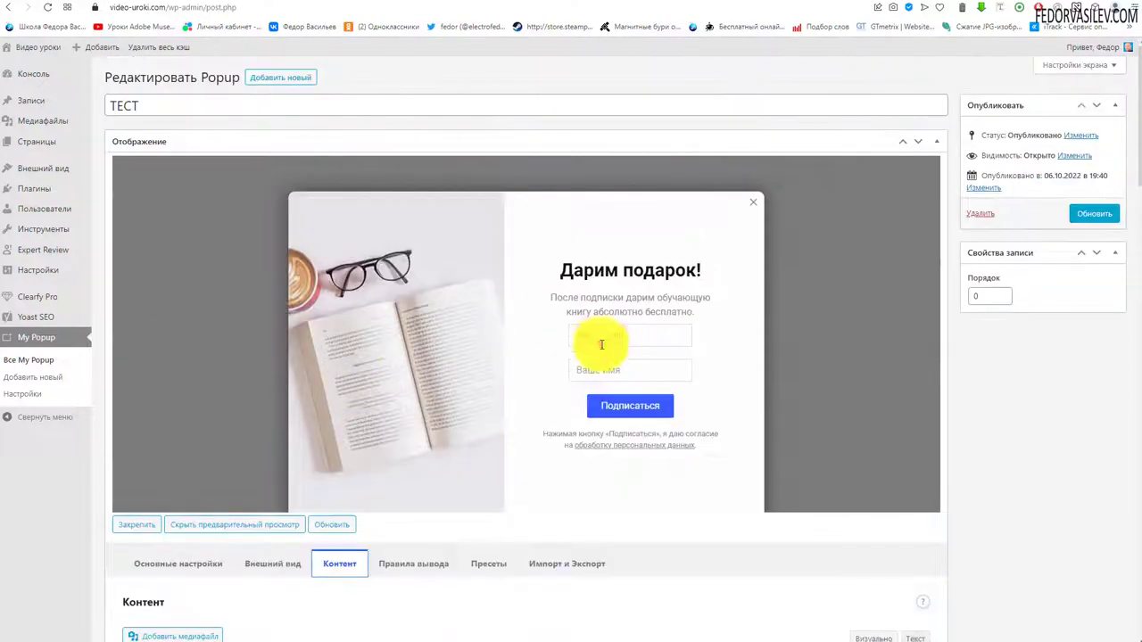
{"action": "left_click", "coordinate": [601, 334]}
{"action": "left_click", "coordinate": [581, 372]}
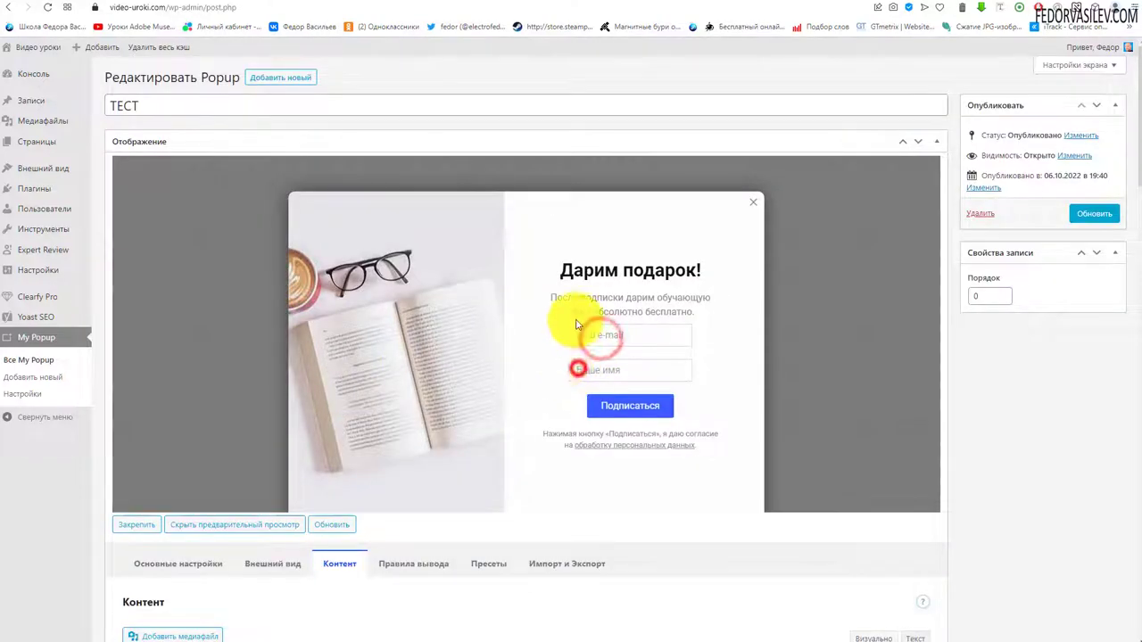
- Examine the subscription form's HTML code in the popup's content settings and its [mypopup_html id=1] shortcode
{"action": "scroll", "coordinate": [523, 289], "scroll_direction": "down", "scroll_amount": 5}
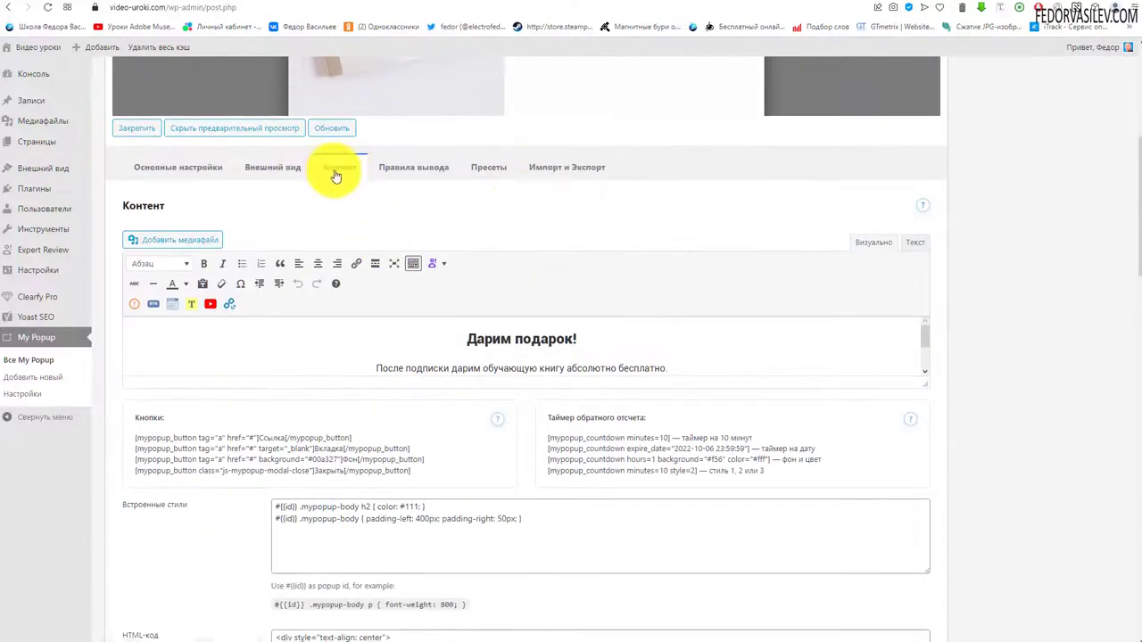
{"action": "scroll", "coordinate": [374, 249], "scroll_direction": "down", "scroll_amount": 4}
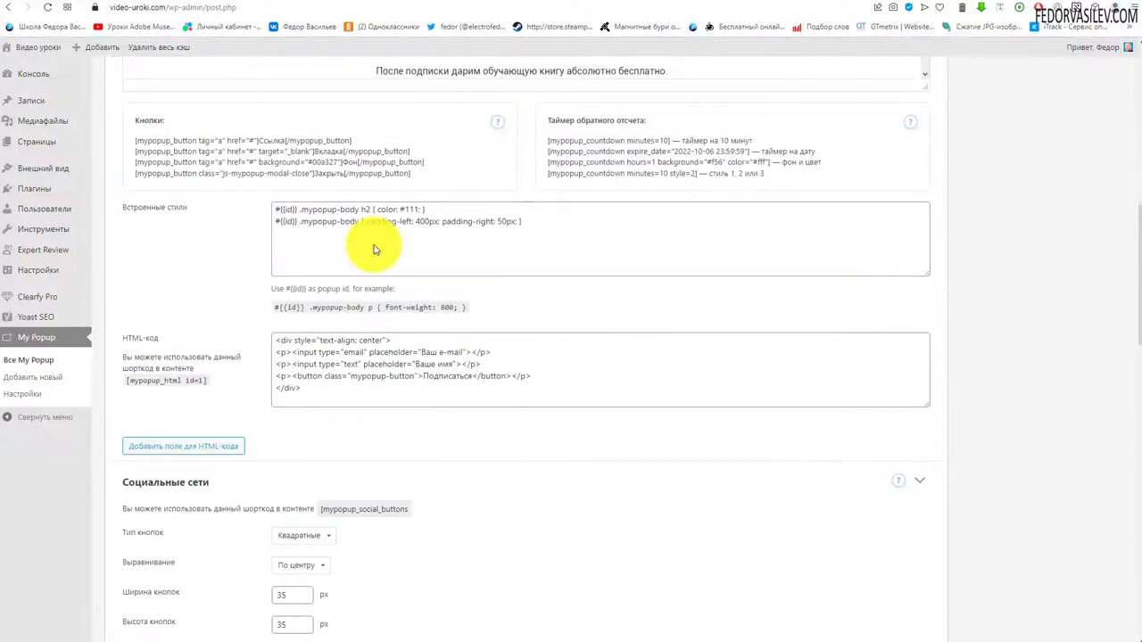
{"action": "left_click", "coordinate": [316, 390]}
{"action": "key", "text": "ctrl+a"}
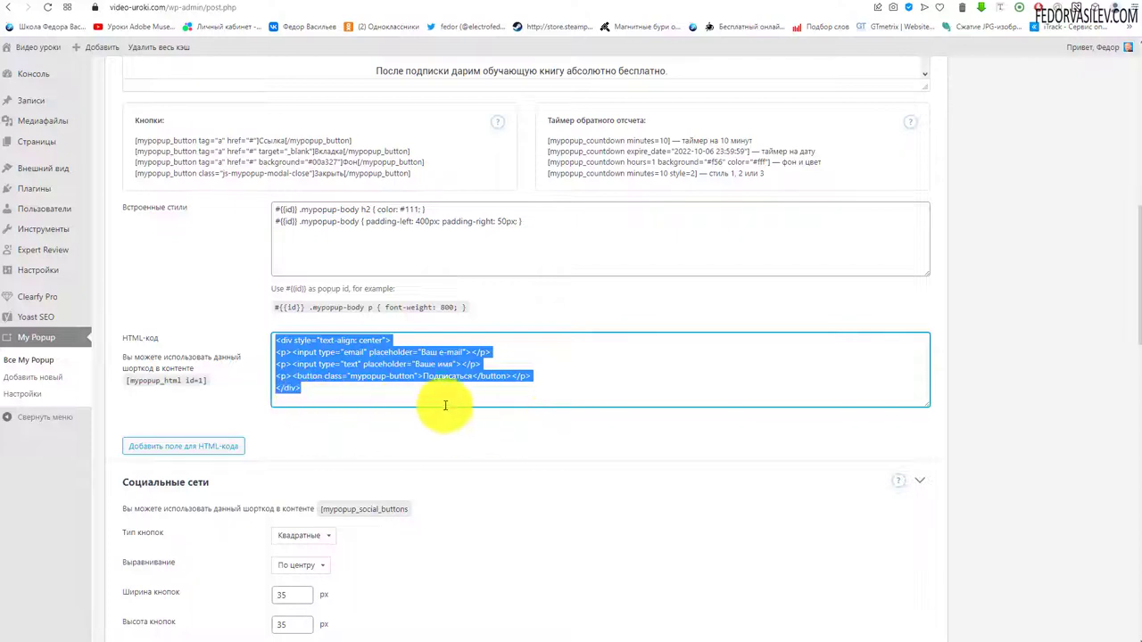
{"action": "scroll", "coordinate": [450, 404], "scroll_direction": "down", "scroll_amount": 1}
{"action": "scroll", "coordinate": [463, 407], "scroll_direction": "up", "scroll_amount": 3}
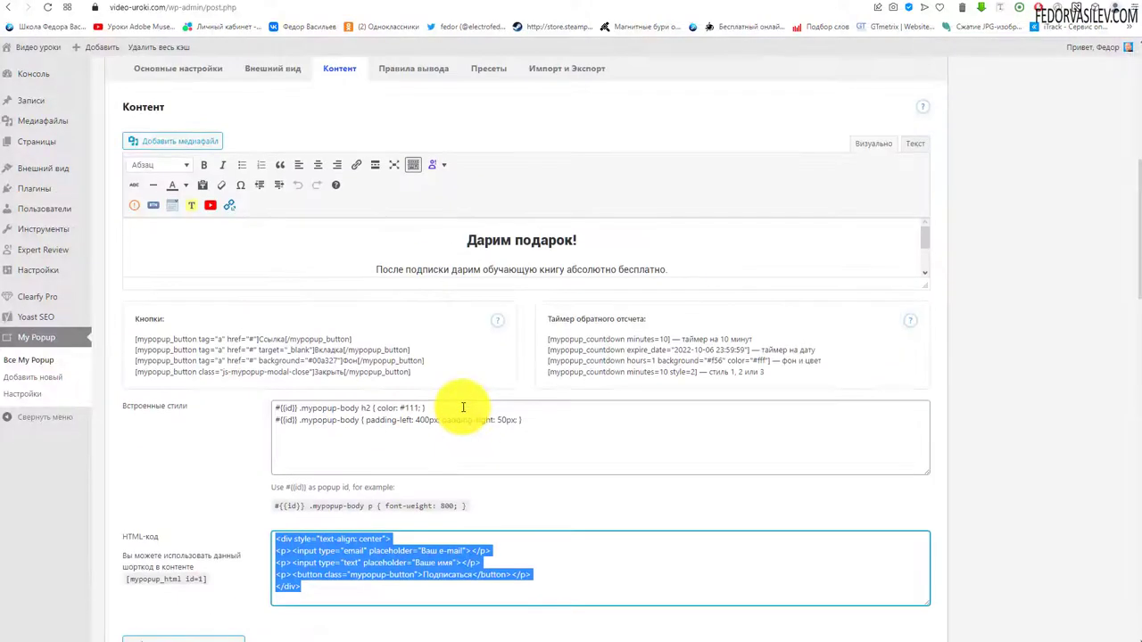
{"action": "left_click", "coordinate": [148, 576]}
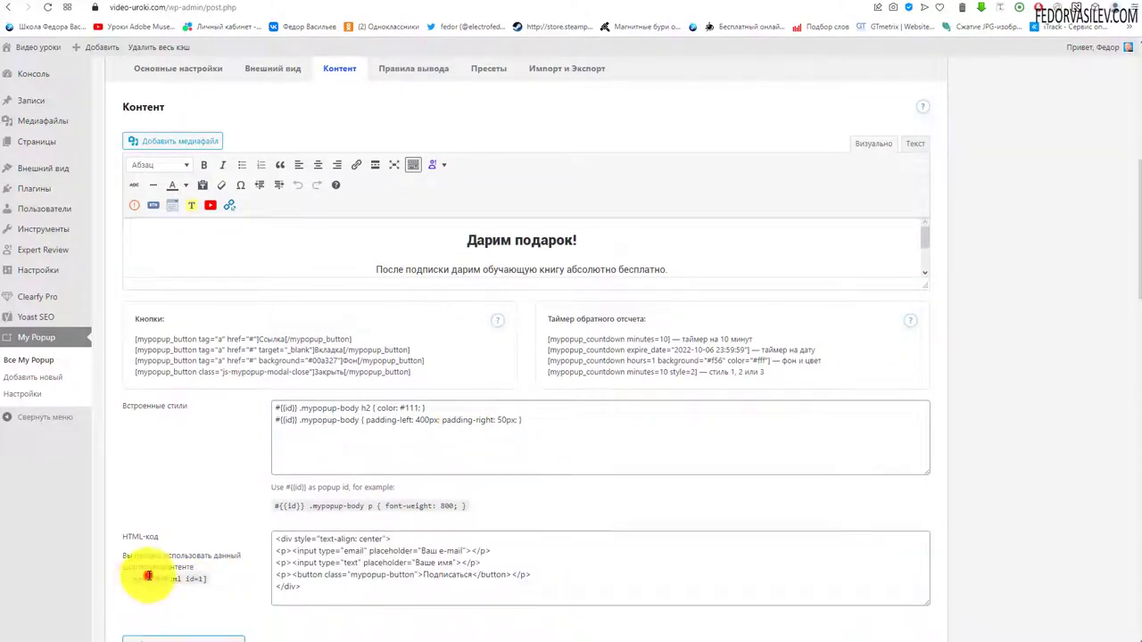
{"action": "left_click_drag", "start_coordinate": [151, 581], "coordinate": [217, 577]}
- Enlarge the content editor and examine where the [mypopup_html] shortcode stands in the popup text
{"action": "scroll", "coordinate": [306, 510], "scroll_direction": "up", "scroll_amount": 6}
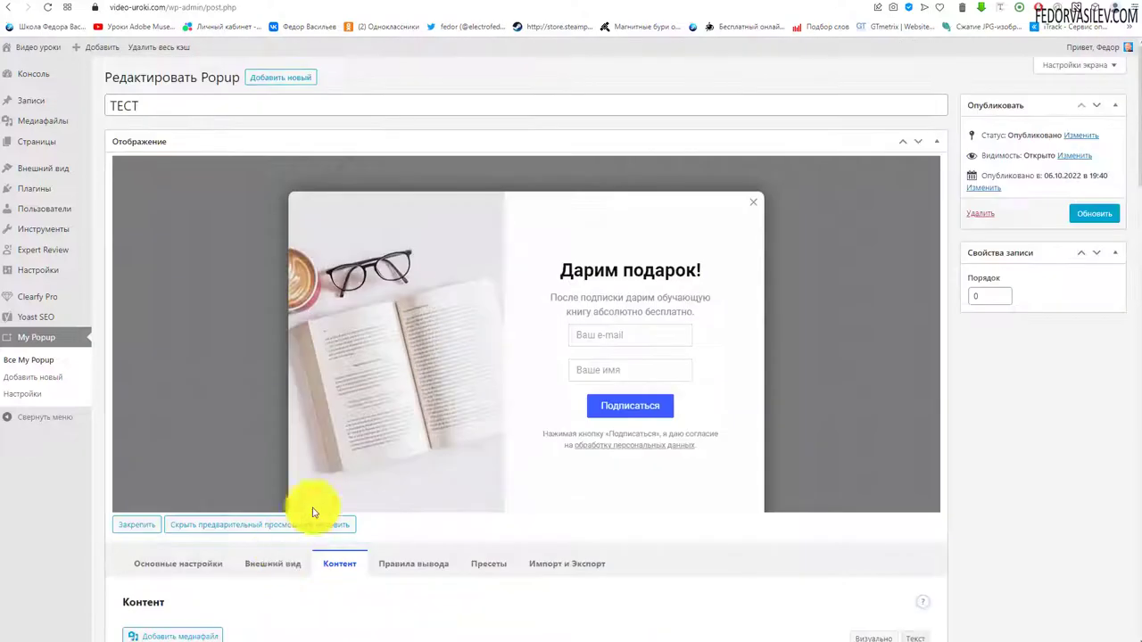
{"action": "scroll", "coordinate": [339, 434], "scroll_direction": "down", "scroll_amount": 5}
{"action": "left_click_drag", "start_coordinate": [922, 392], "coordinate": [904, 565]}
{"action": "left_click_drag", "start_coordinate": [198, 393], "coordinate": [127, 397]}
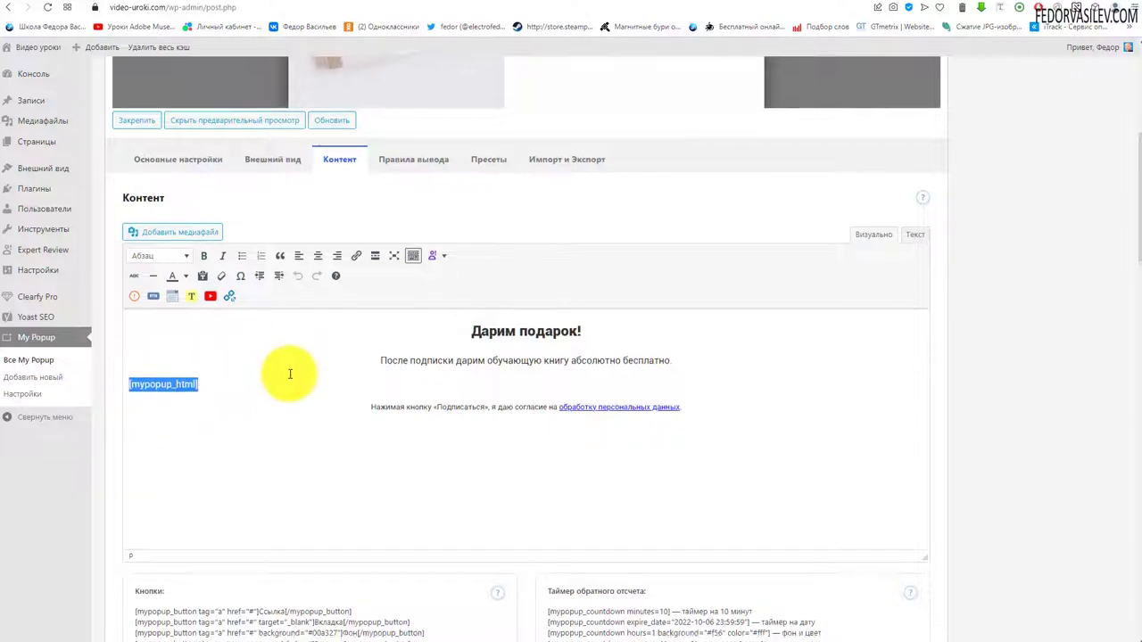
{"action": "scroll", "coordinate": [290, 377], "scroll_direction": "down", "scroll_amount": 5}
{"action": "left_click_drag", "start_coordinate": [210, 382], "coordinate": [164, 381]}
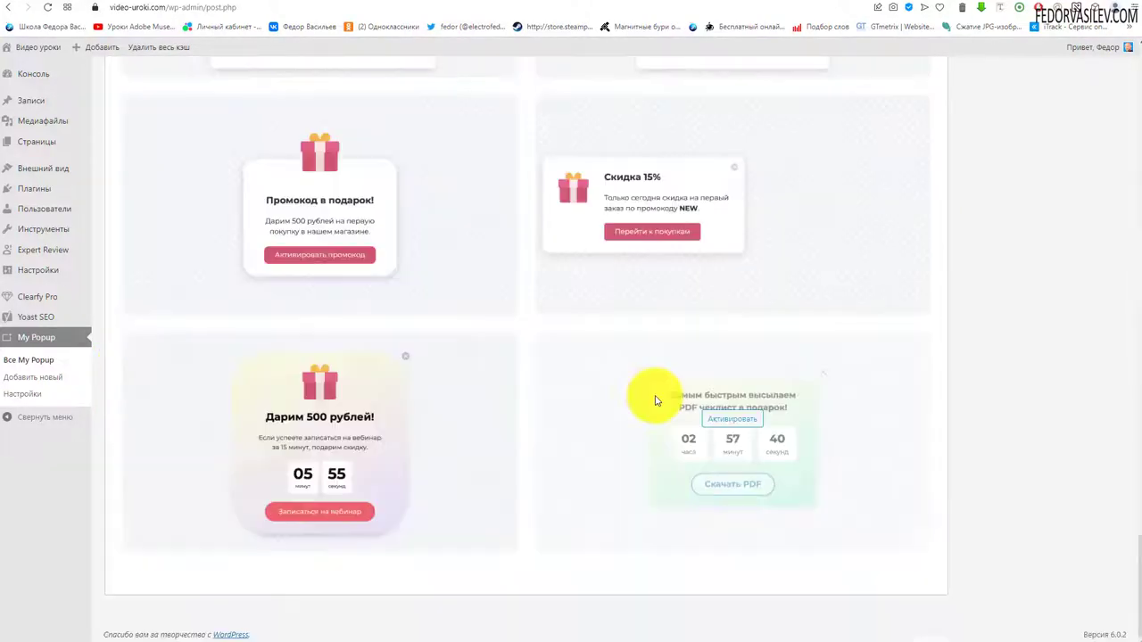
- Switch on exporting with rules in the popup's import and export settings and examine the import field
{"action": "scroll", "coordinate": [652, 393], "scroll_direction": "up", "scroll_amount": 15}
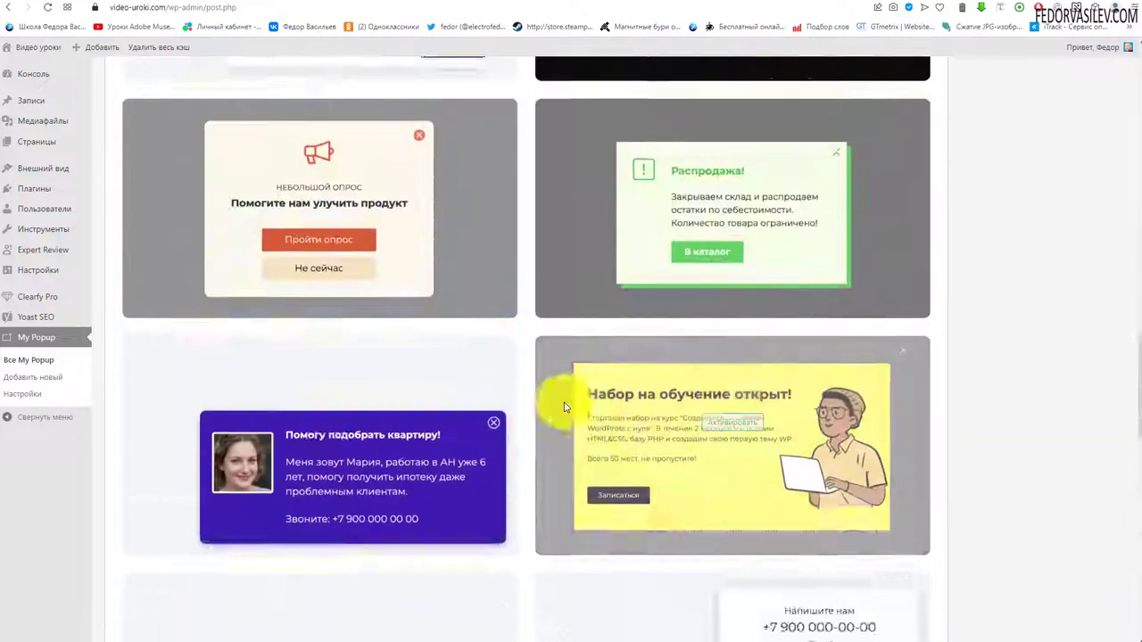
{"action": "scroll", "coordinate": [555, 408], "scroll_direction": "up", "scroll_amount": 15}
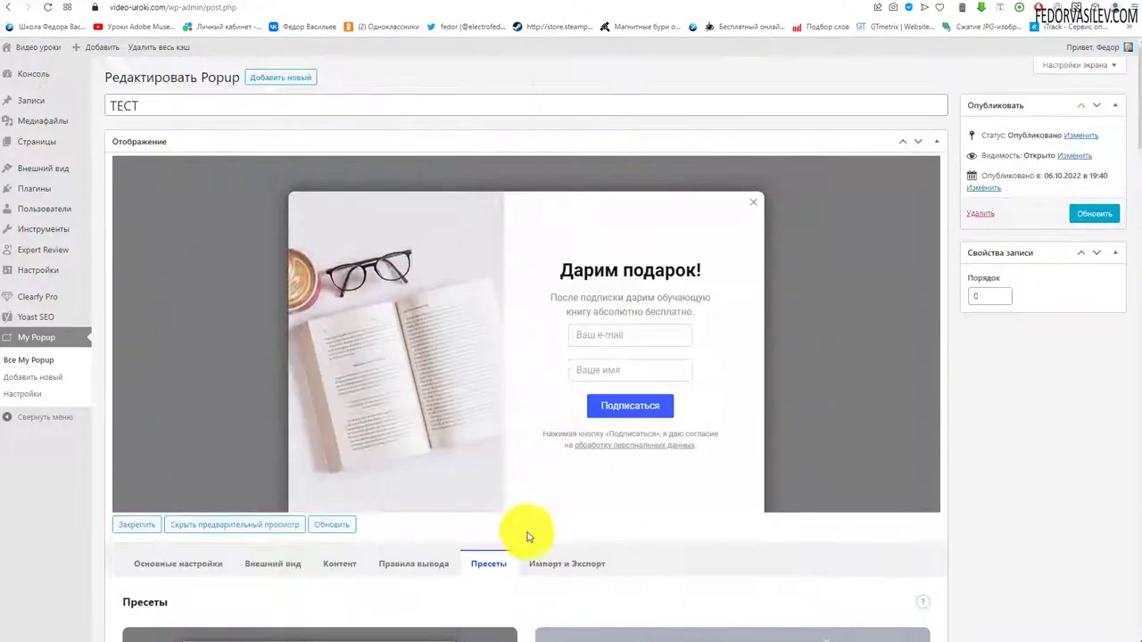
{"action": "left_click", "coordinate": [554, 572]}
{"action": "scroll", "coordinate": [648, 476], "scroll_direction": "down", "scroll_amount": 3}
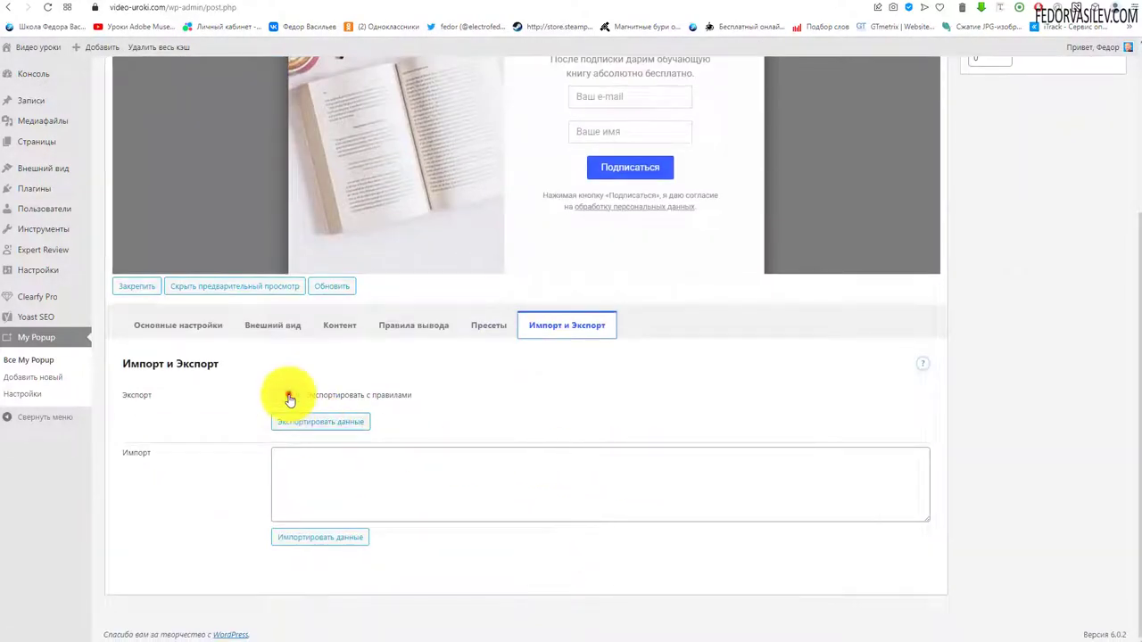
{"action": "left_click", "coordinate": [288, 395]}
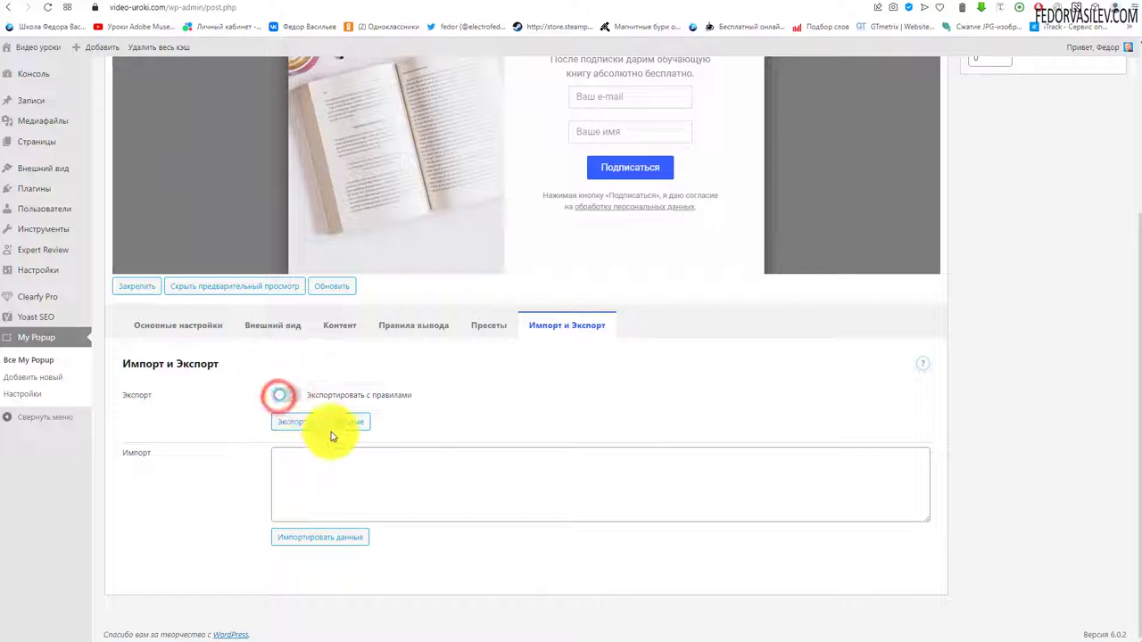
{"action": "left_click", "coordinate": [288, 395]}
{"action": "left_click", "coordinate": [302, 469]}
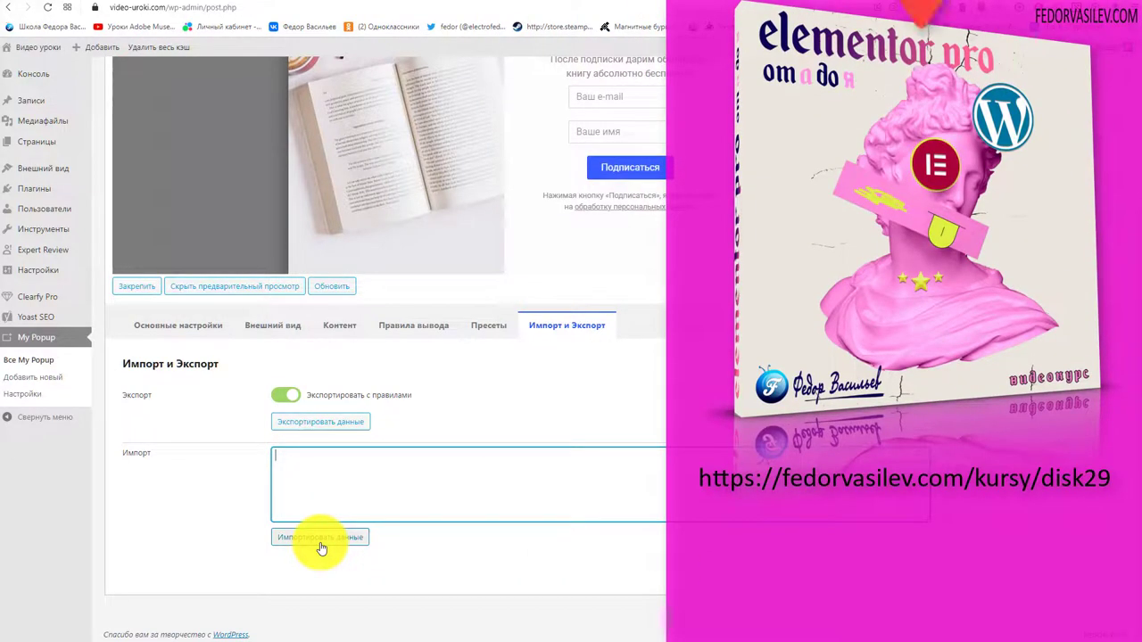
{"action": "scroll", "coordinate": [378, 462], "scroll_direction": "up", "scroll_amount": 3}
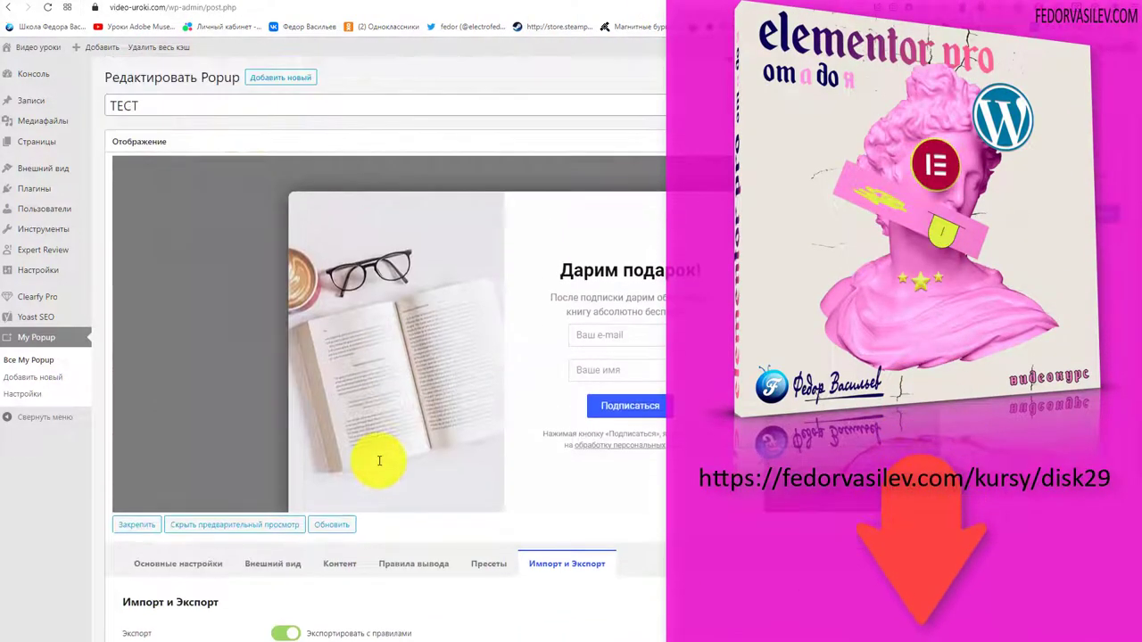